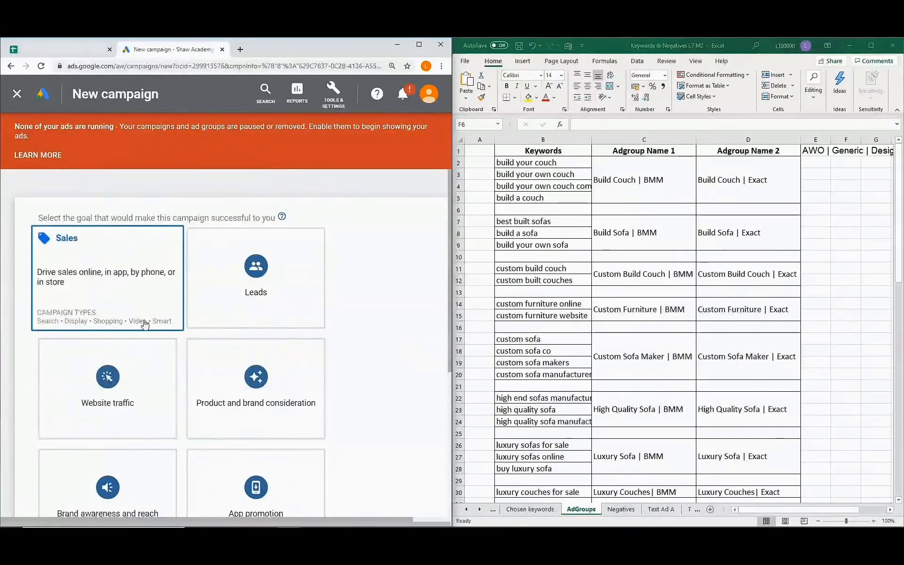
# Start a Search campaign without goal guidance, aimed at website visits.
pyautogui.moveTo(247, 317)
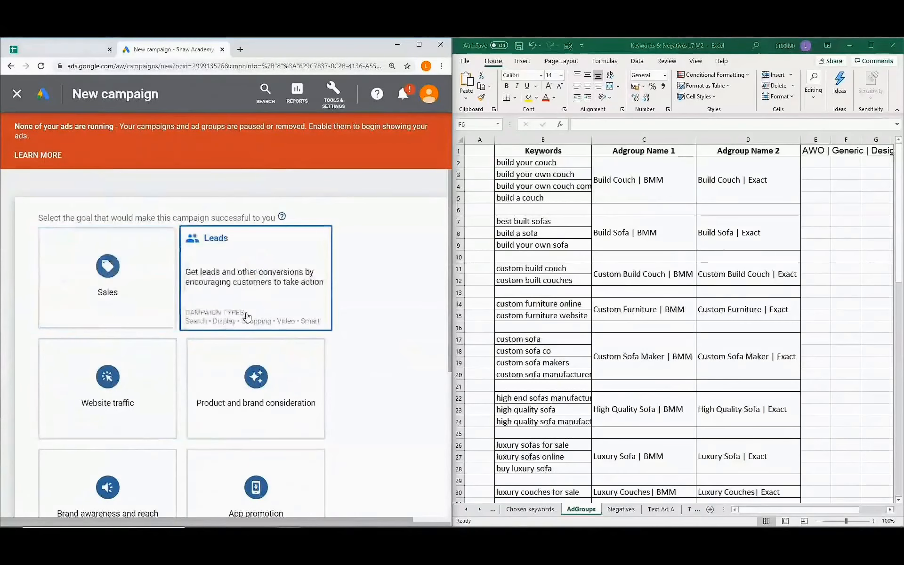
pyautogui.scroll(-3, 247, 317)
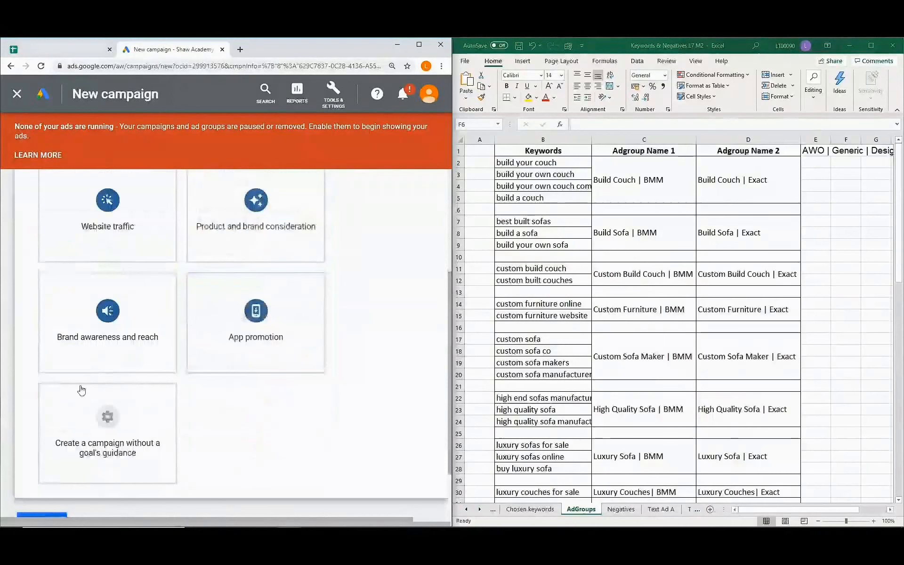
pyautogui.moveTo(122, 434)
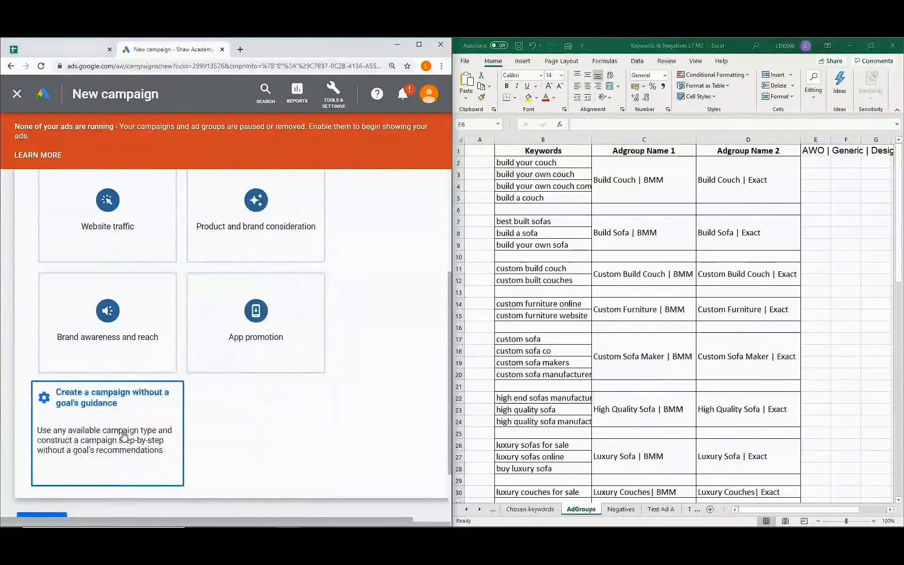
pyautogui.click(123, 435)
pyautogui.scroll(-3, 124, 436)
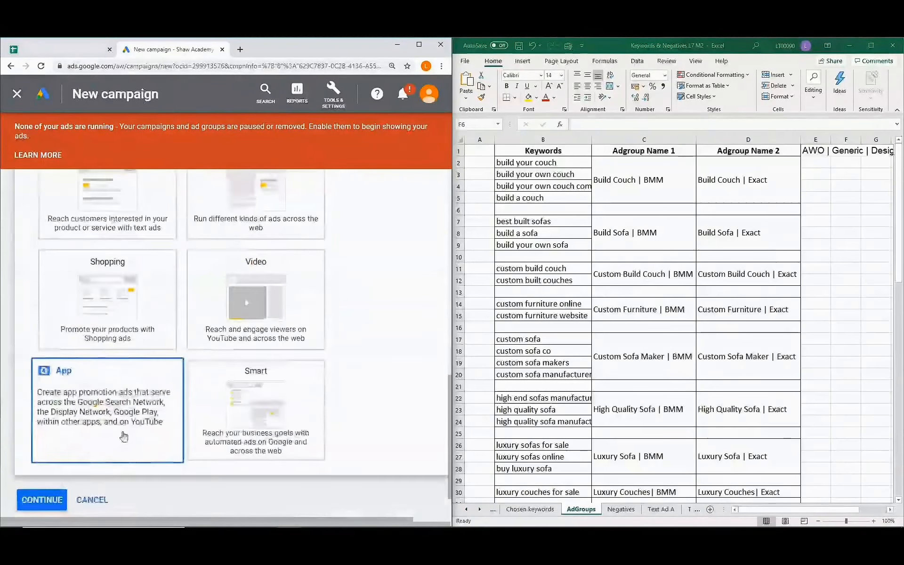
pyautogui.scroll(1, 131, 400)
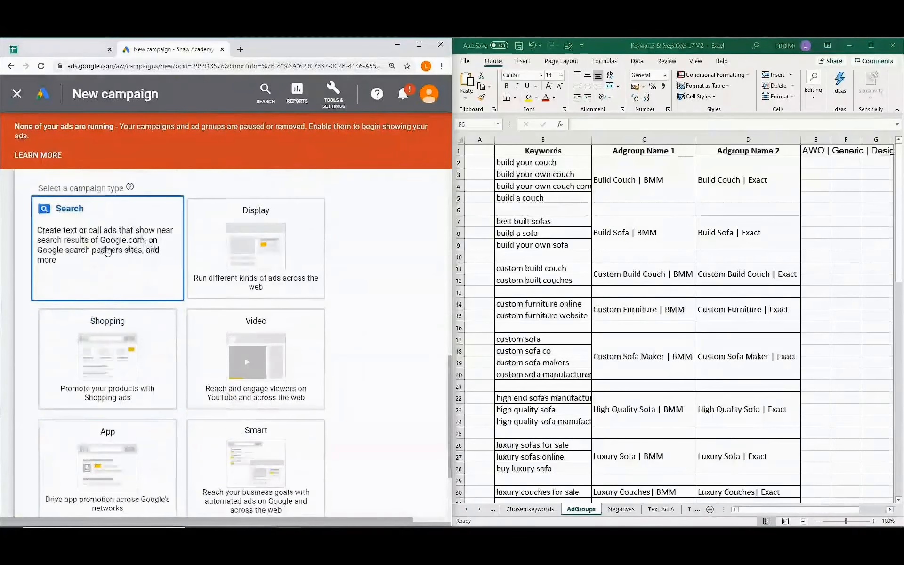
pyautogui.scroll(-4, 111, 258)
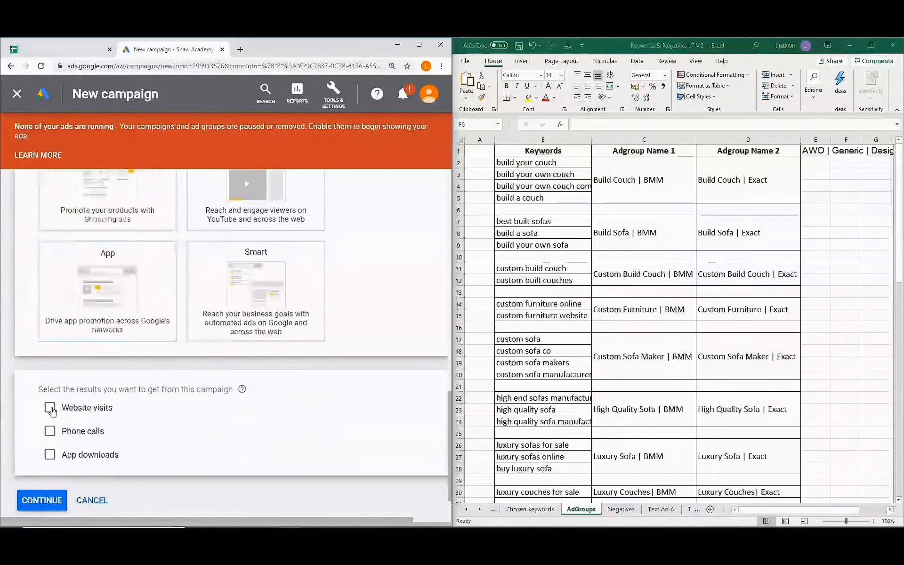
pyautogui.click(51, 410)
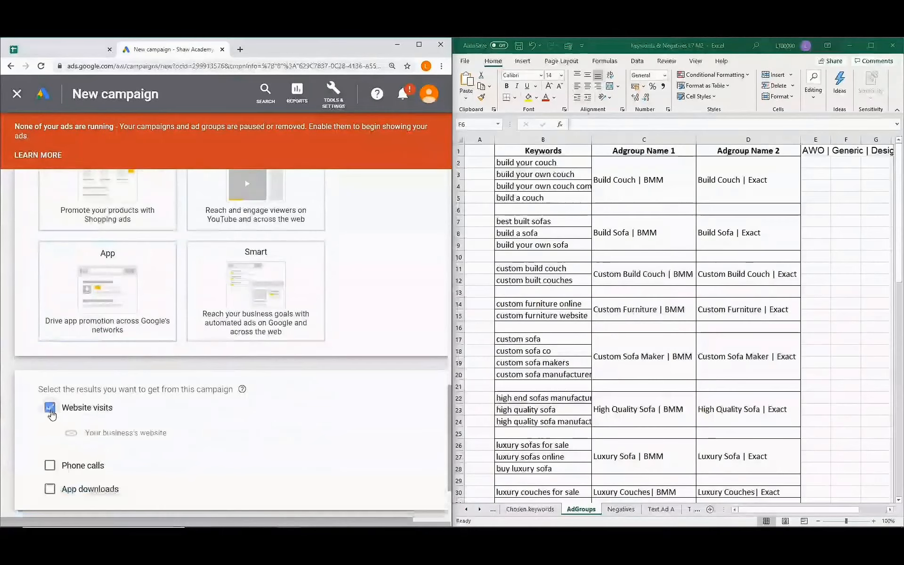
# Enter customcomfort.com as the business website and continue to campaign settings.
pyautogui.scroll(-1, 52, 413)
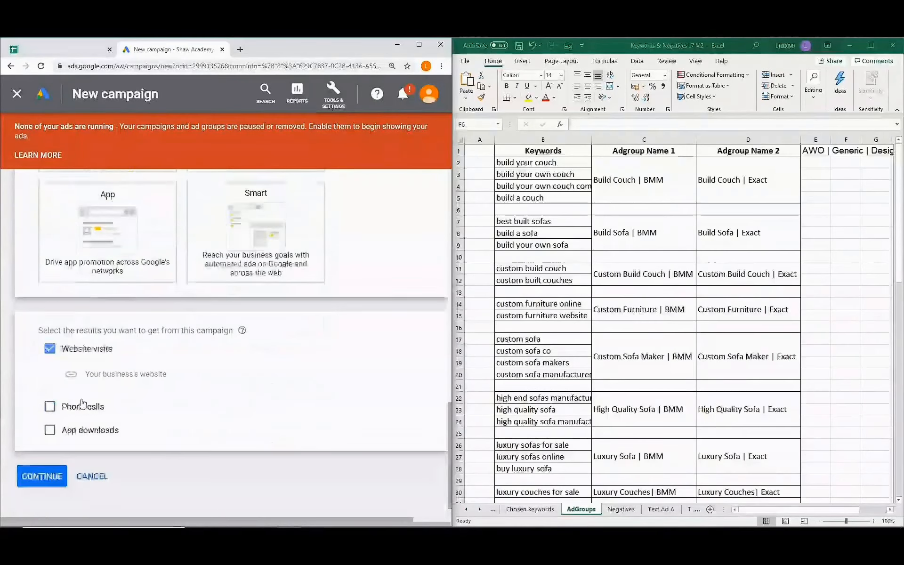
pyautogui.click(139, 375)
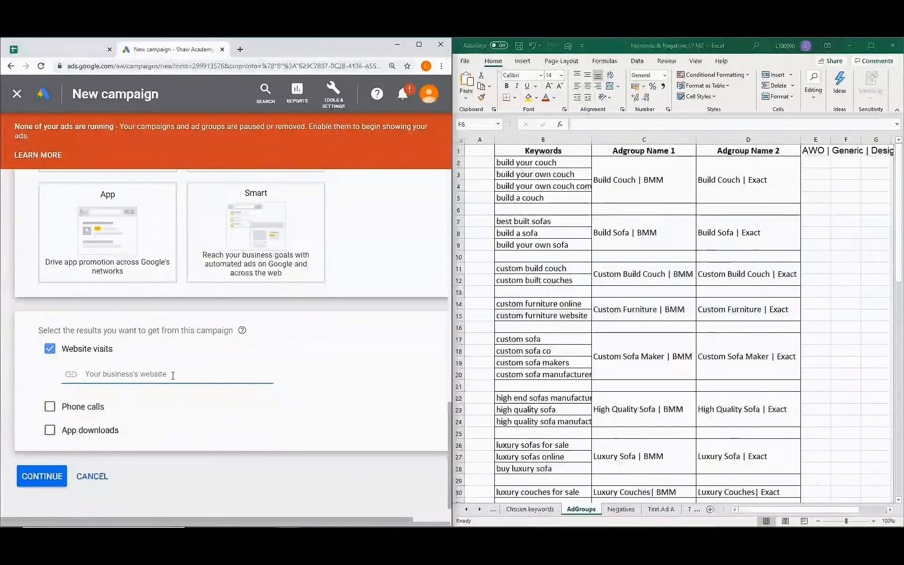
pyautogui.write('customc')
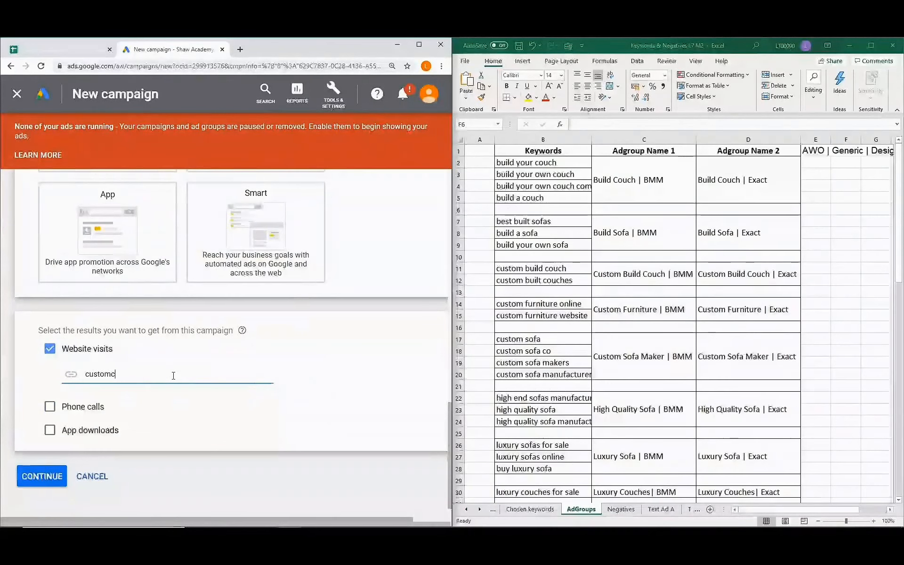
pyautogui.write('omfort.com')
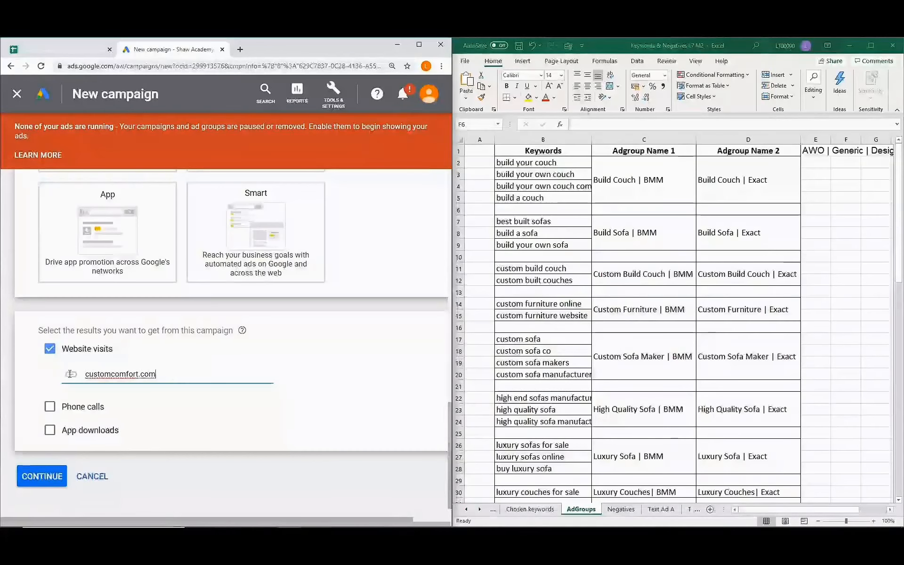
pyautogui.click(53, 477)
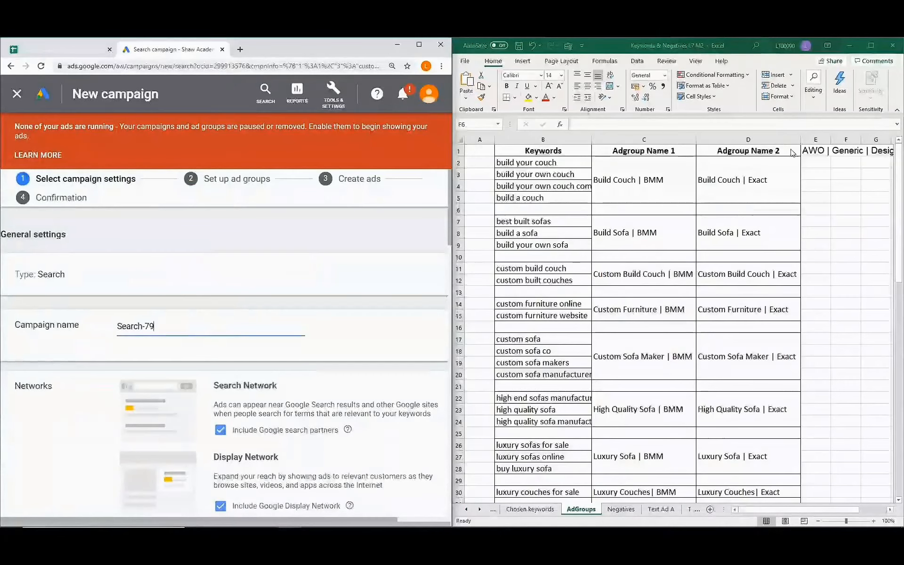
# Replace the default name Search-79 with 'AWO | Generic | Design Sofa & Swatch' copied from Excel cell E1.
pyautogui.click(820, 153)
pyautogui.click(813, 151)
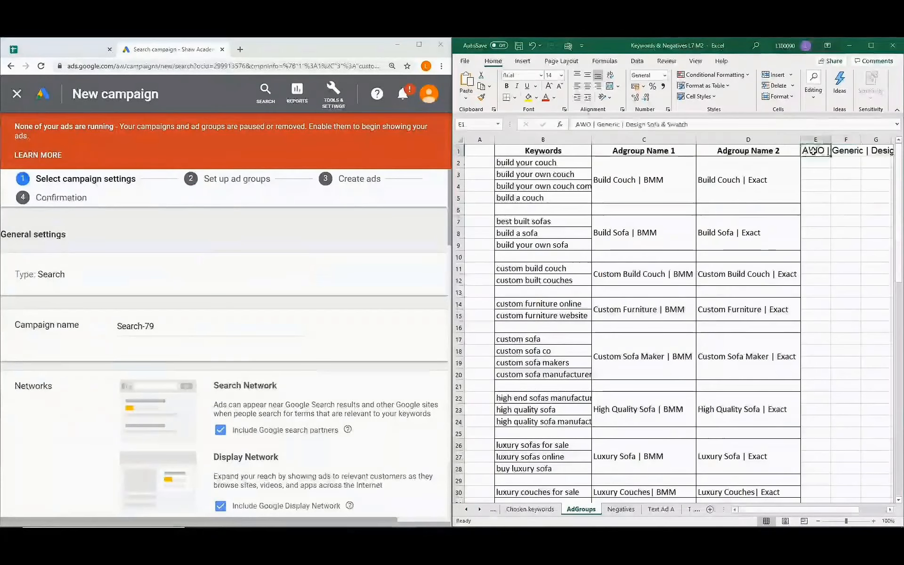
pyautogui.hotkey('ctrl', 'c')
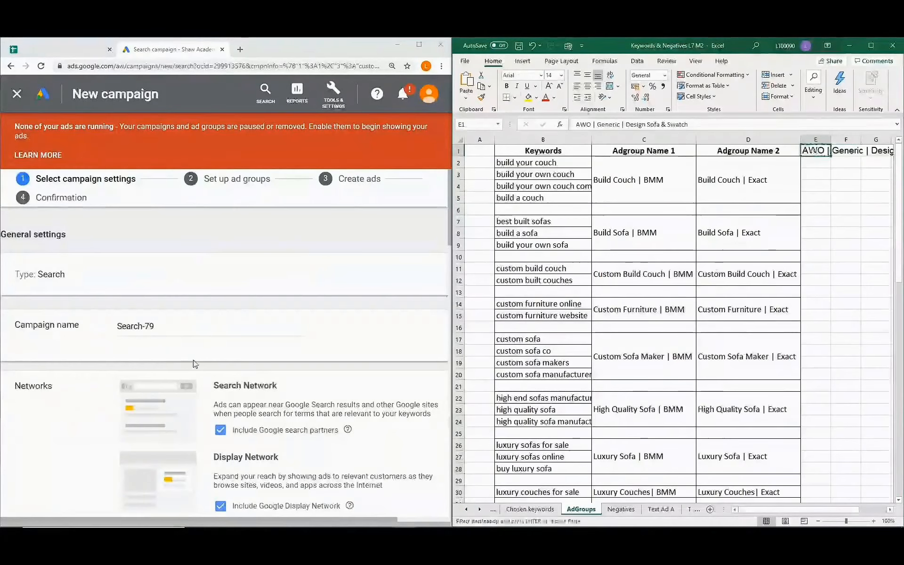
pyautogui.moveTo(154, 326); pyautogui.dragTo(109, 329)
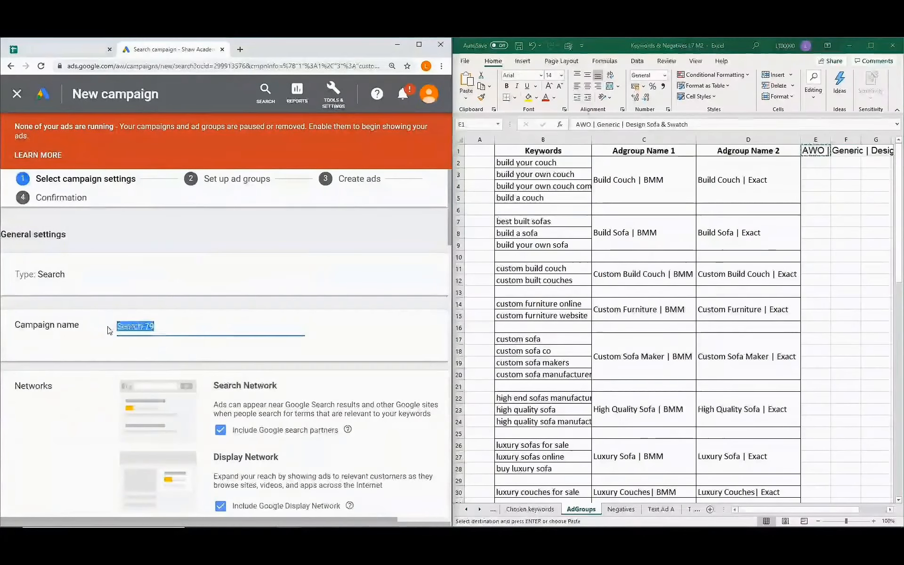
pyautogui.hotkey('ctrl', 'v')
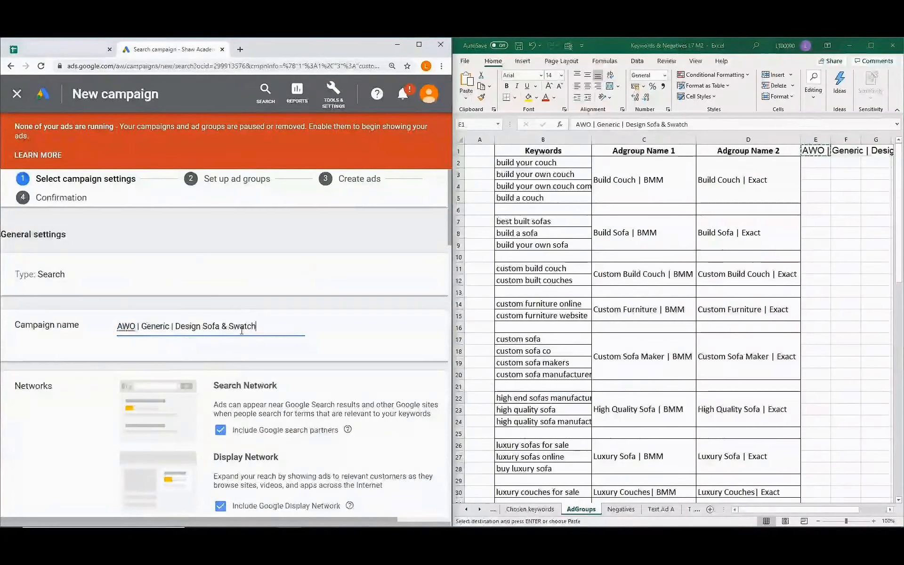
pyautogui.scroll(-1, 217, 335)
pyautogui.scroll(-1, 241, 331)
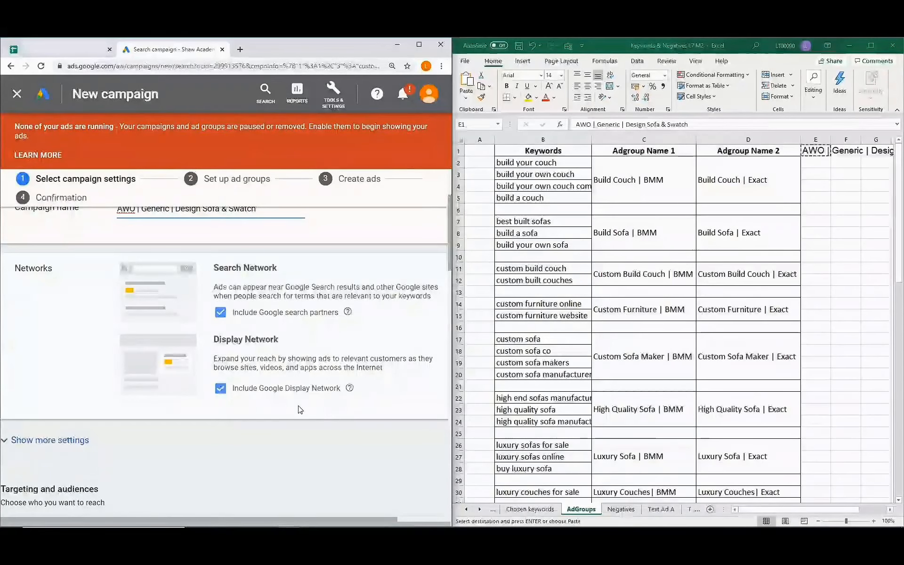
# Target United States country instead of Ireland, found by searching 'united'.
pyautogui.scroll(-1, 300, 409)
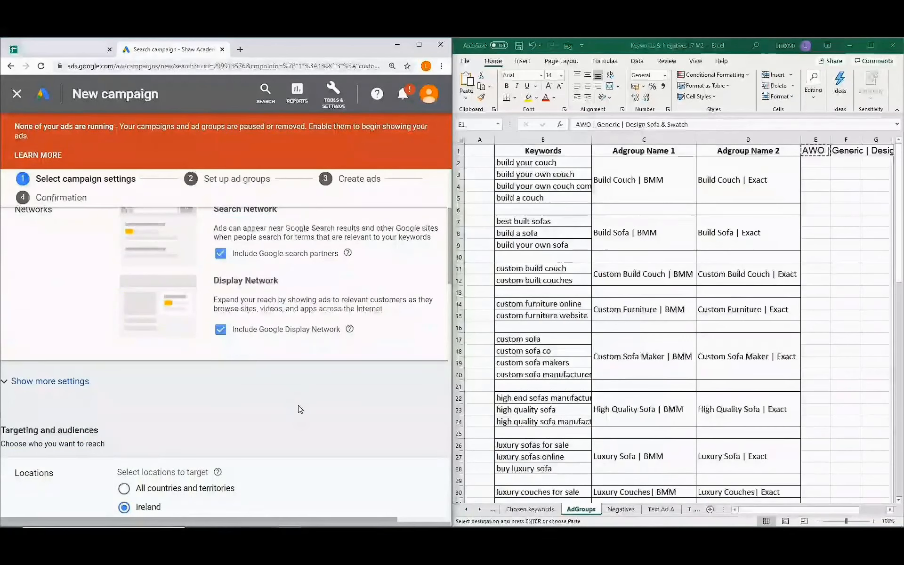
pyautogui.scroll(-5, 300, 409)
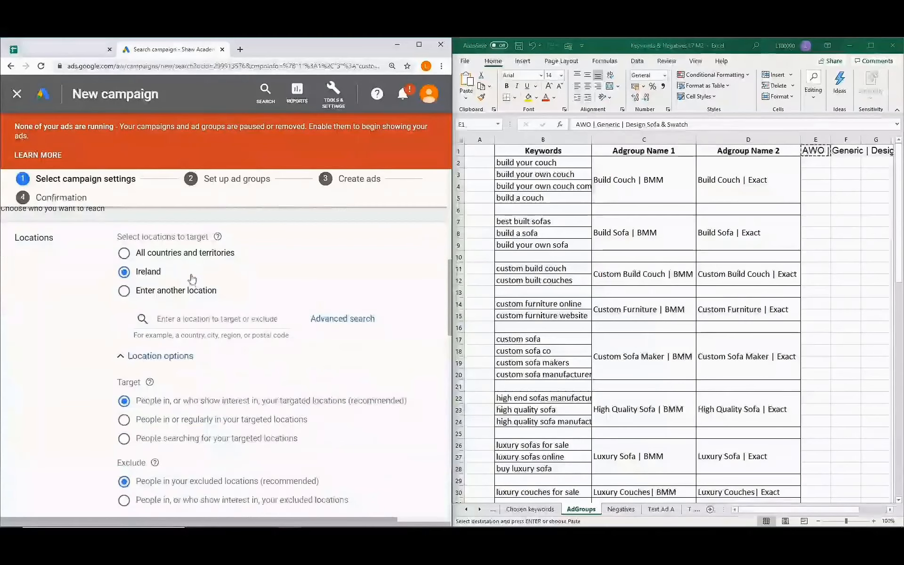
pyautogui.click(124, 292)
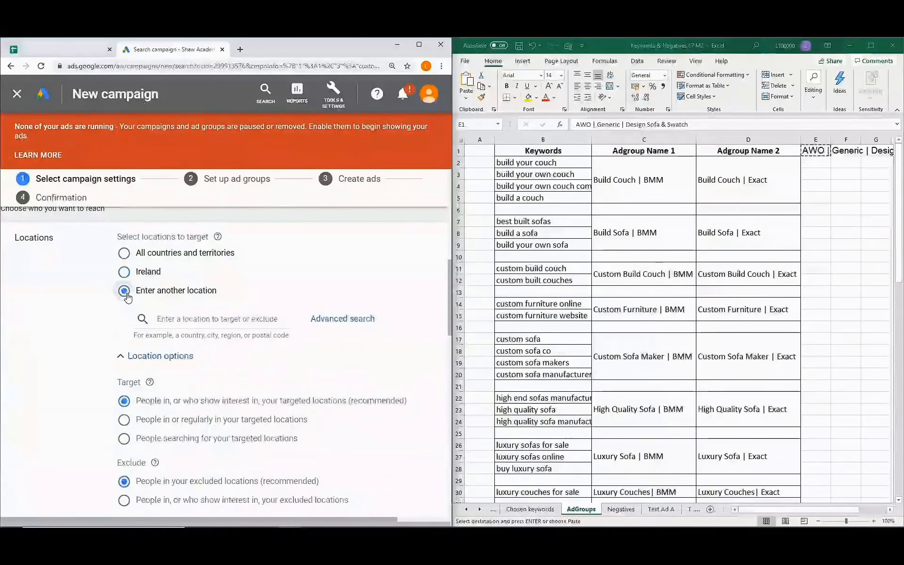
pyautogui.click(166, 319)
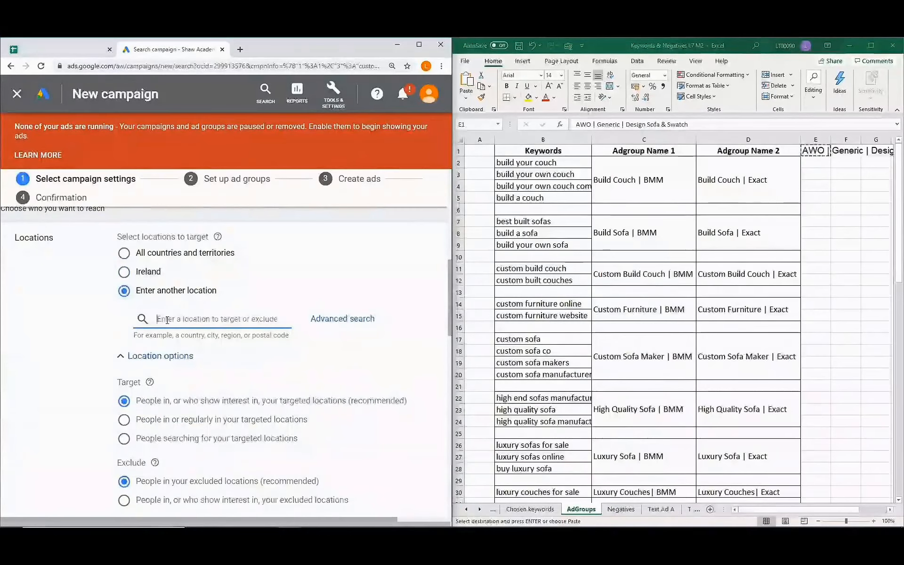
pyautogui.write('u')
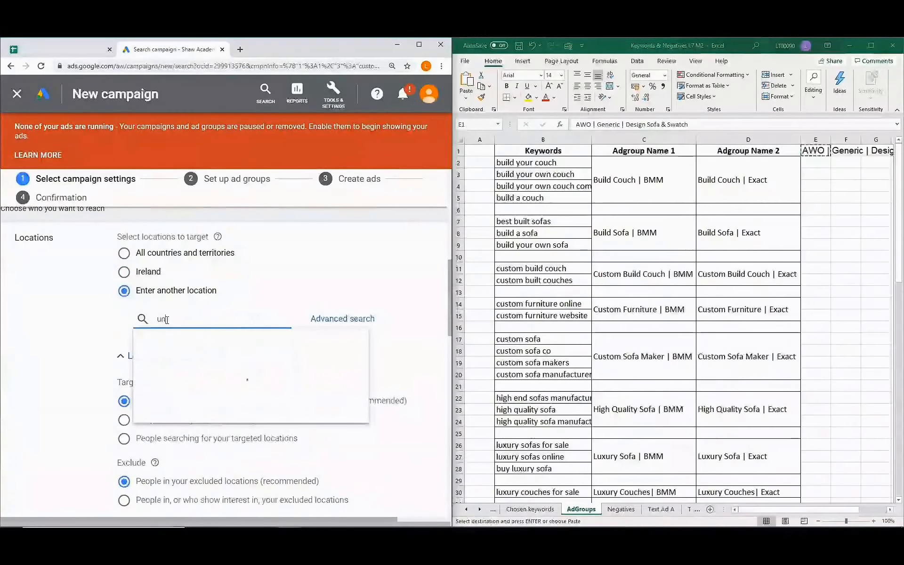
pyautogui.write('nited')
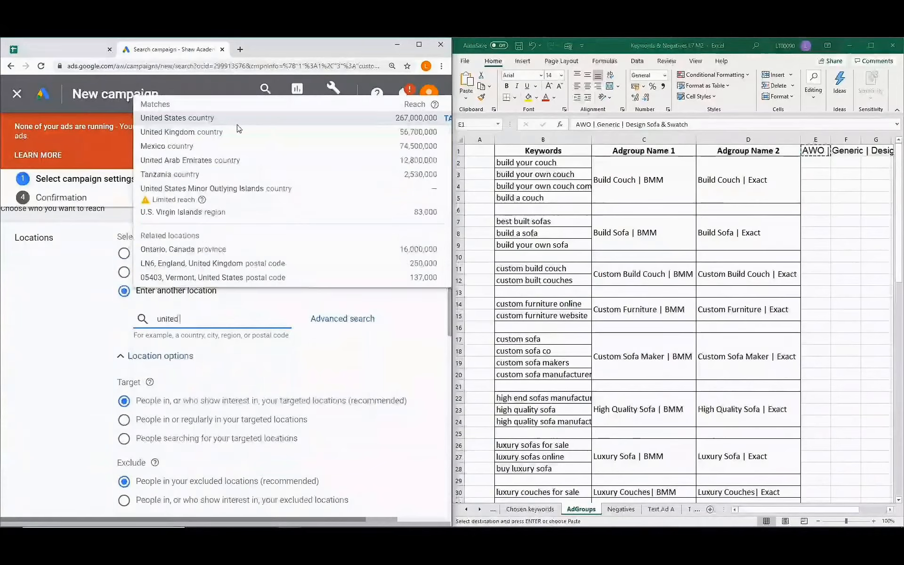
pyautogui.click(178, 119)
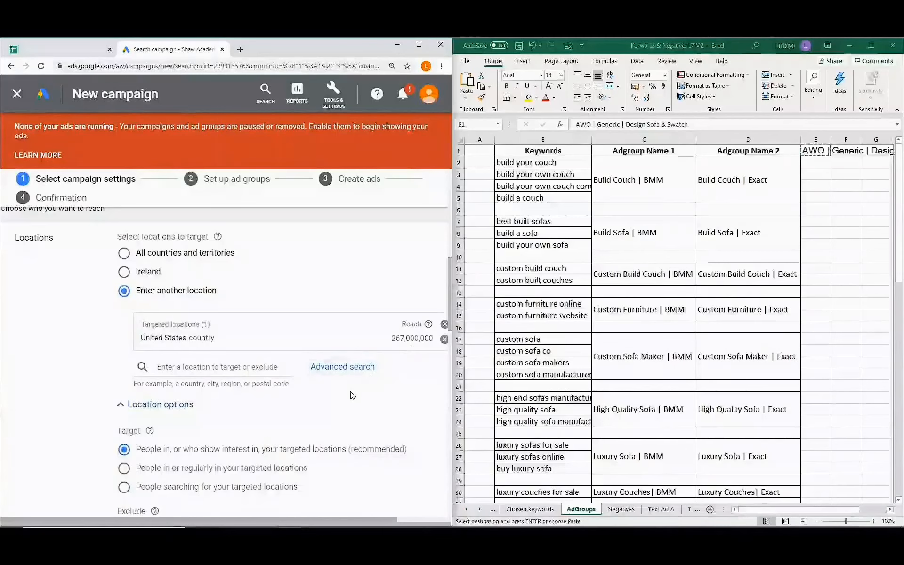
pyautogui.scroll(-1, 330, 395)
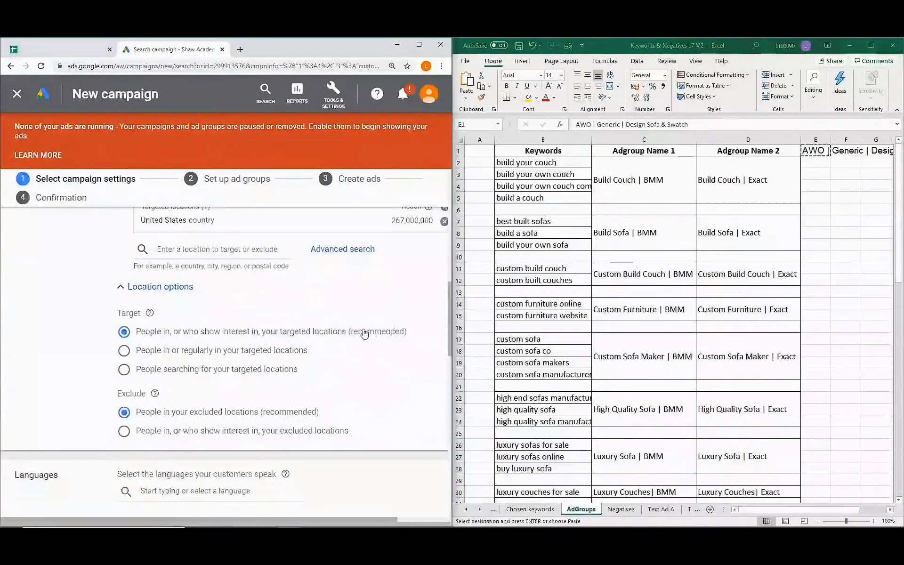
# Target people in or regularly in the locations, then move down to Budget and bidding.
pyautogui.click(123, 358)
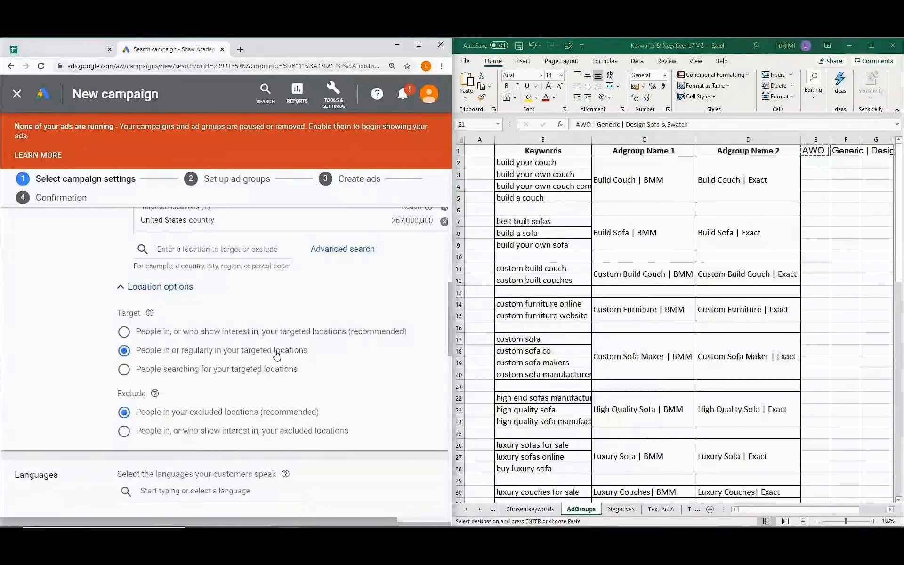
pyautogui.scroll(-1, 277, 355)
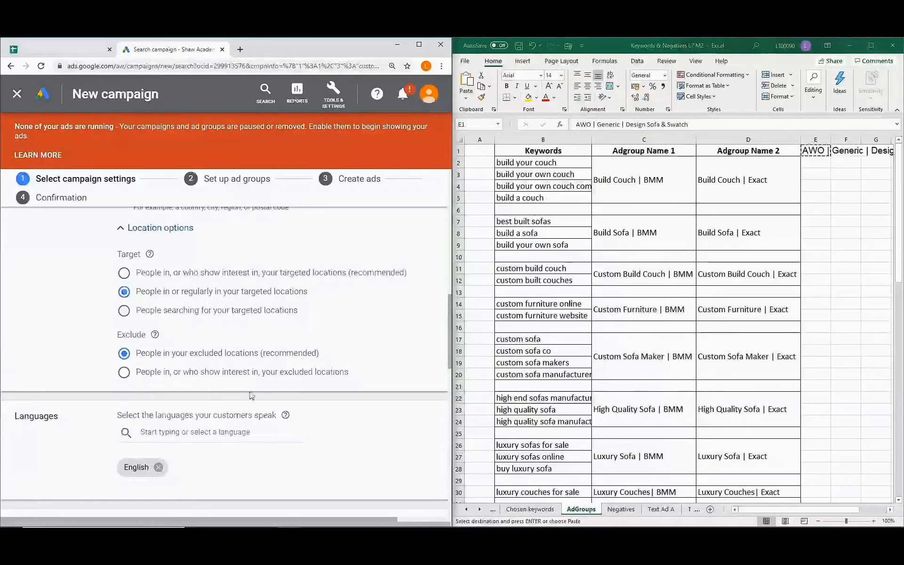
pyautogui.scroll(-3, 252, 396)
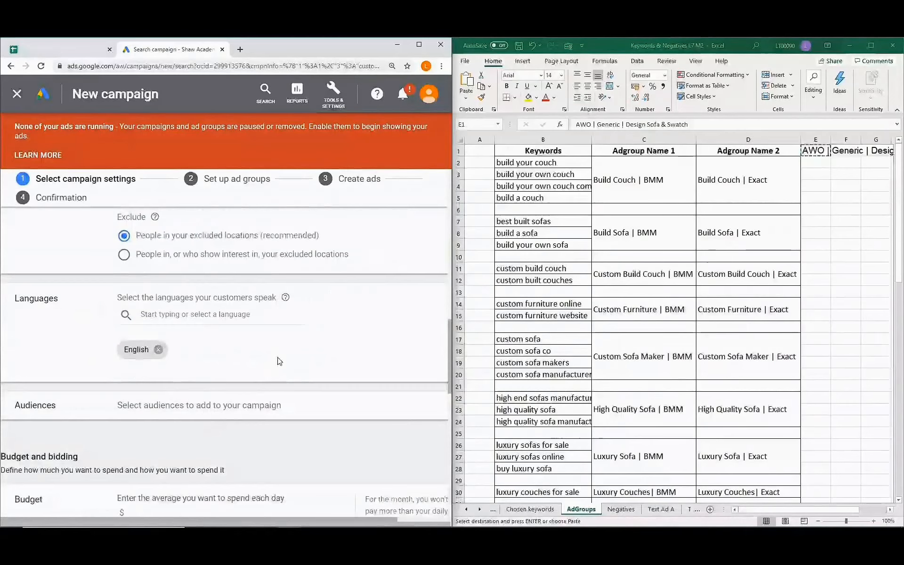
pyautogui.scroll(-1, 280, 361)
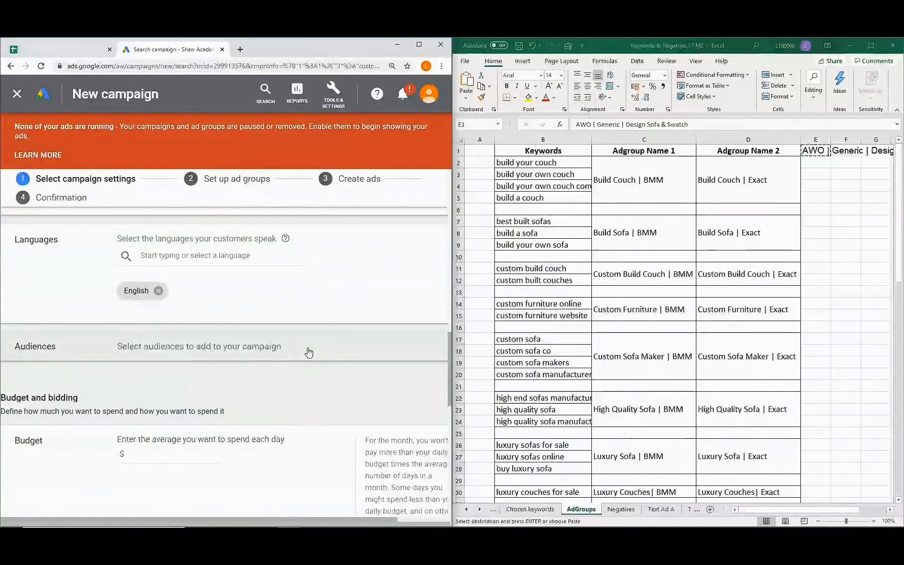
pyautogui.scroll(-2, 308, 353)
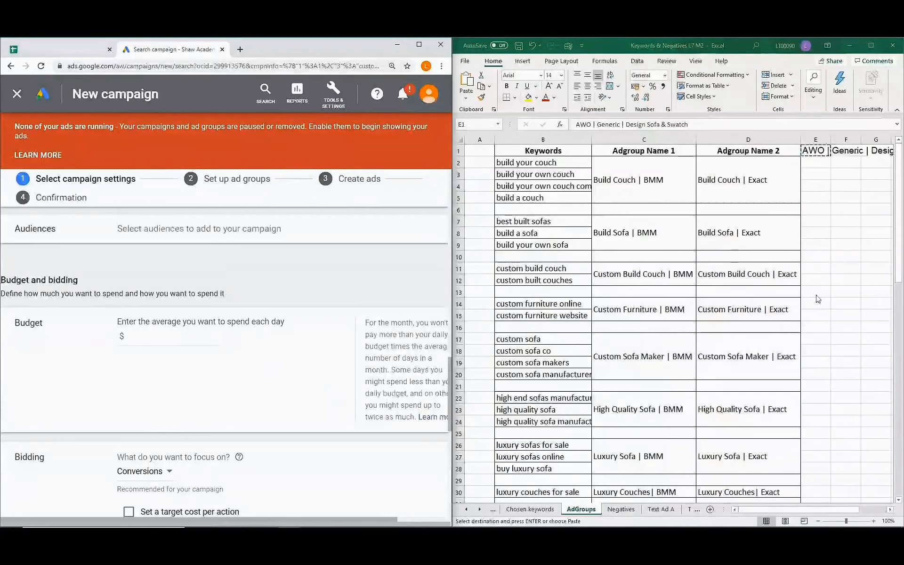
# Calculate the daily budget in Excel cell G10 as =8000/30.4, displayed as 263.16.
pyautogui.click(839, 512)
pyautogui.moveTo(854, 515); pyautogui.dragTo(882, 513)
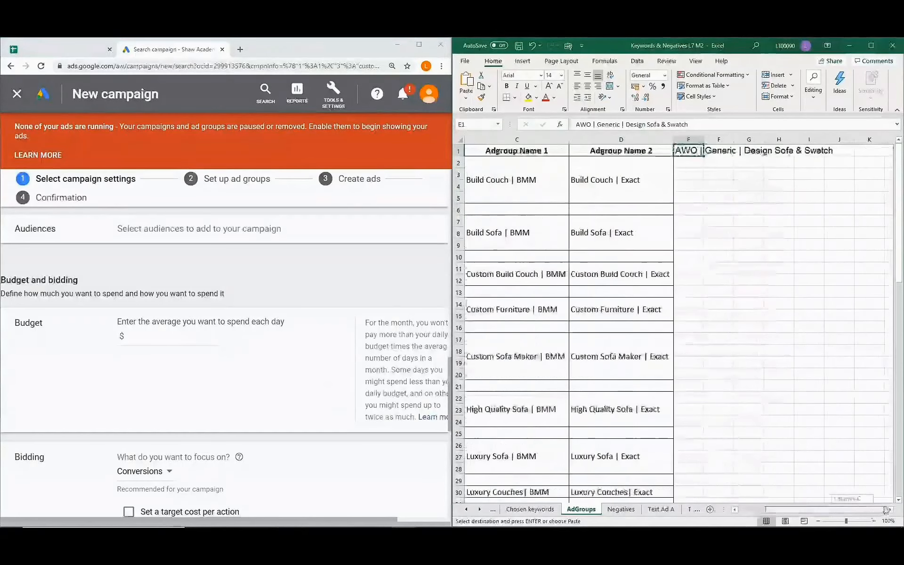
pyautogui.click(748, 255)
pyautogui.write('=8000')
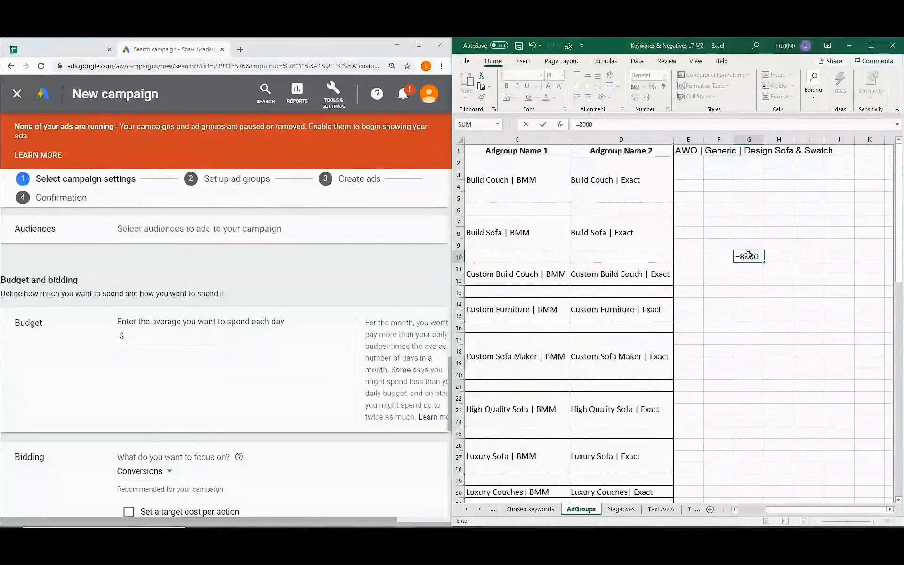
pyautogui.write('/30')
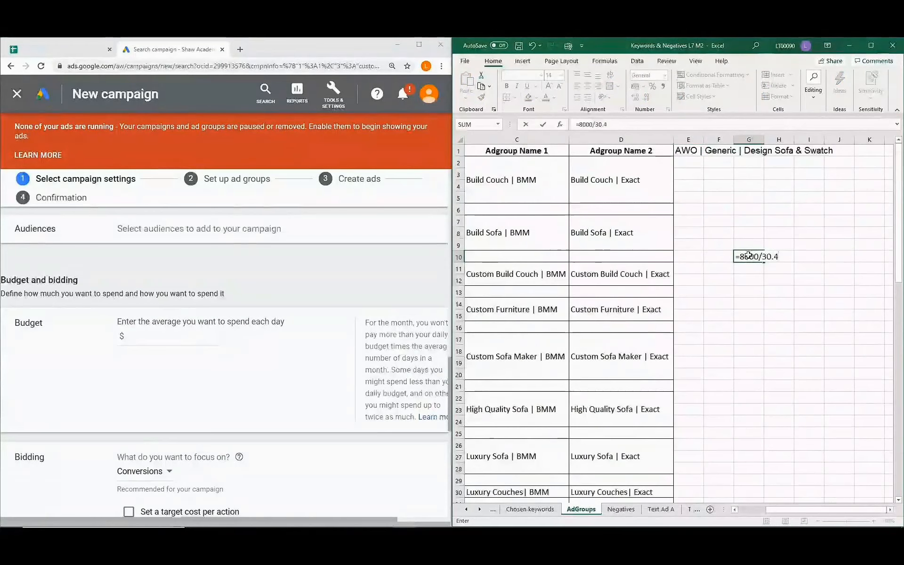
pyautogui.write('.4')
pyautogui.press('Return')
pyautogui.press('Return')
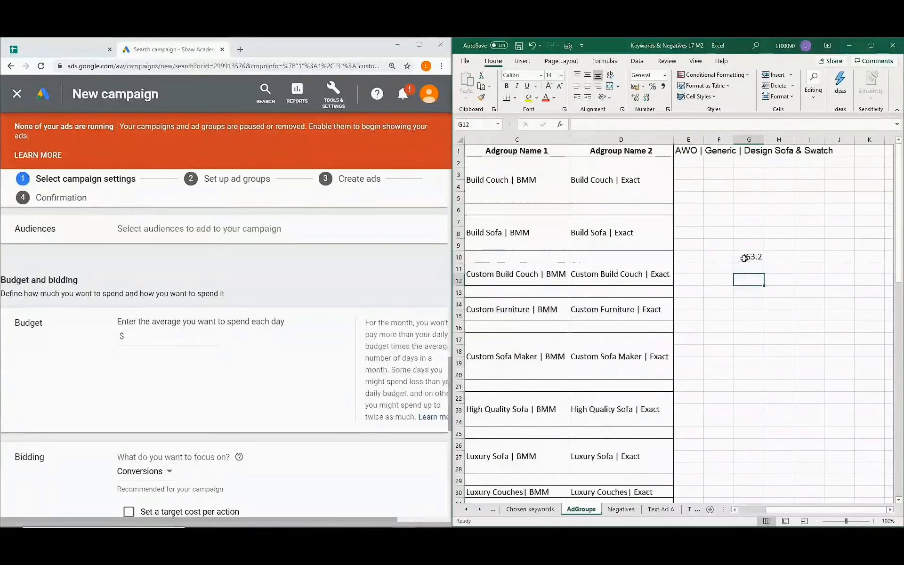
pyautogui.click(763, 256)
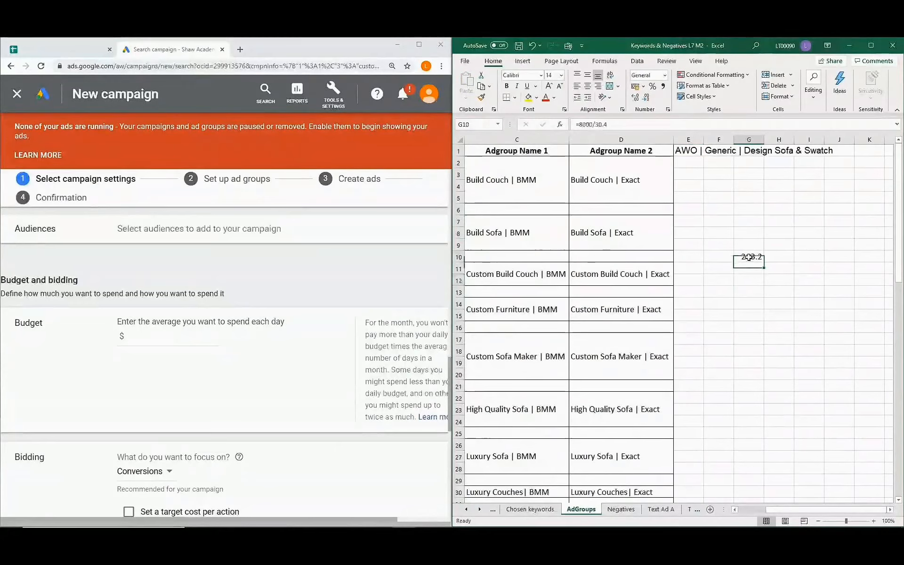
pyautogui.click(637, 98)
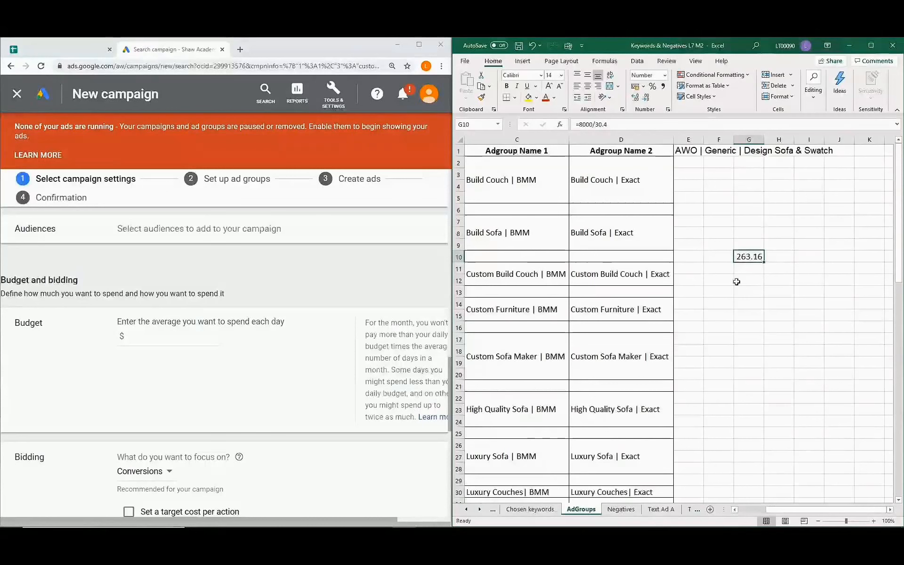
pyautogui.click(140, 338)
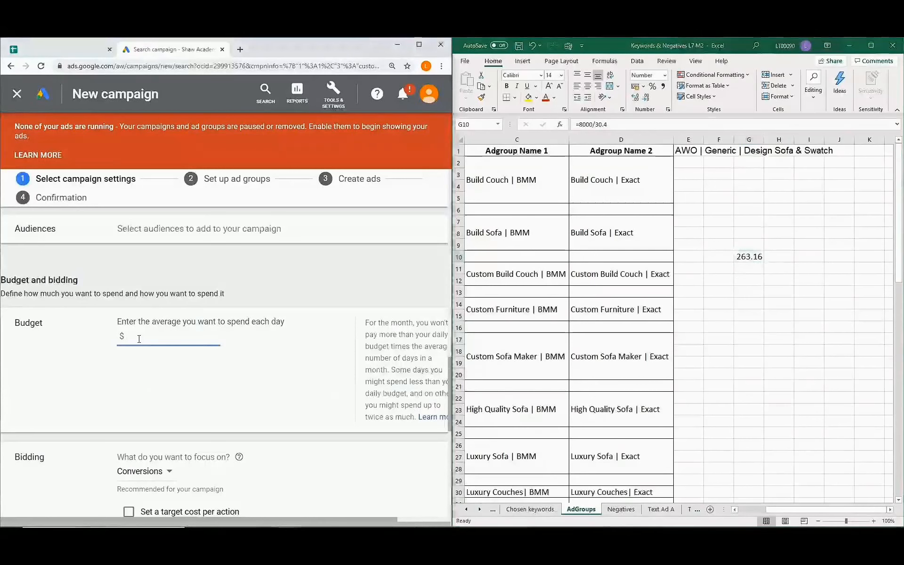
# Enter 263.16 as the campaign's average daily budget.
pyautogui.write('263')
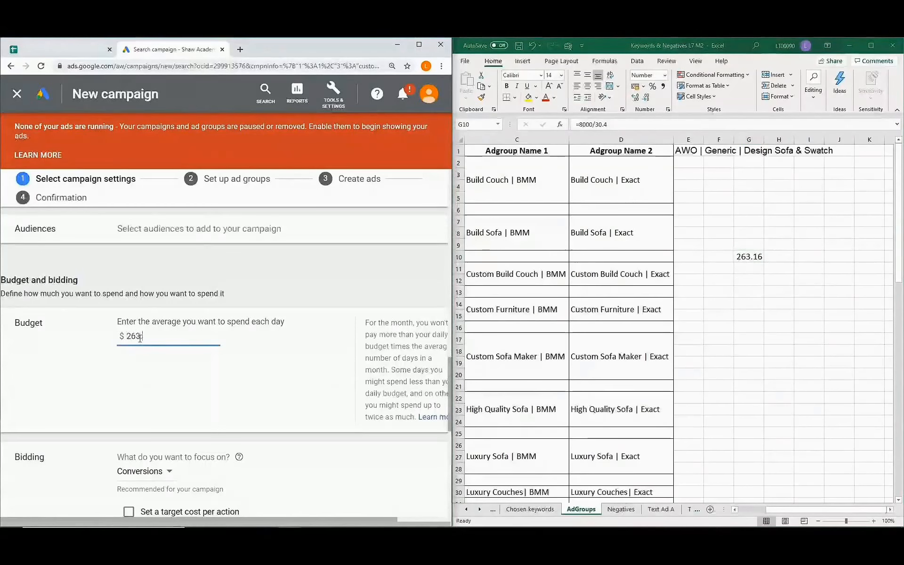
pyautogui.write('.16')
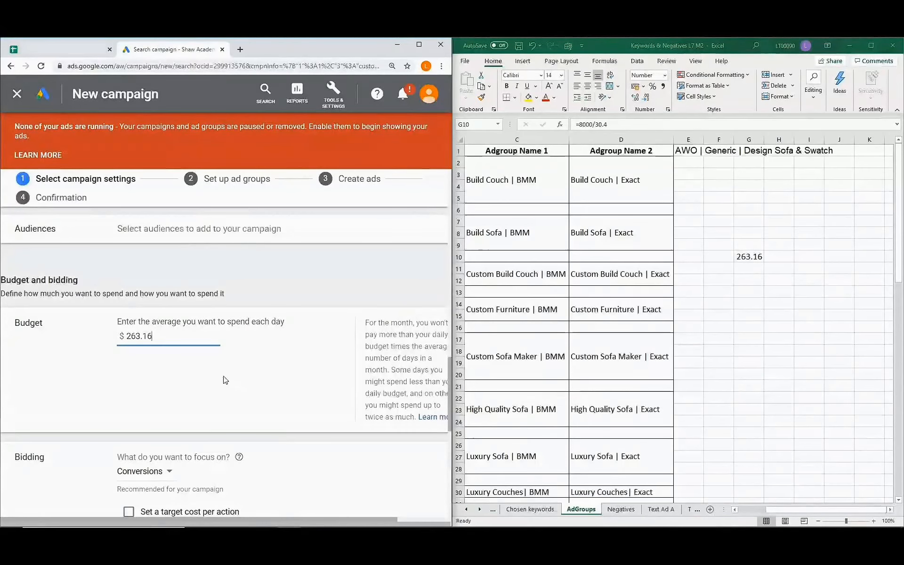
pyautogui.scroll(-4, 103, 341)
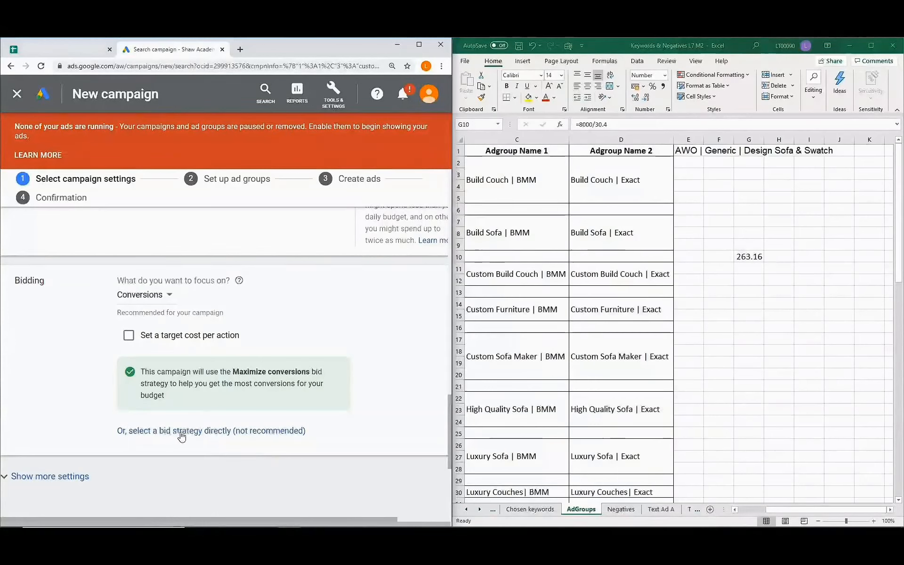
# Switch bidding to Manual CPC and save the campaign settings.
pyautogui.click(269, 432)
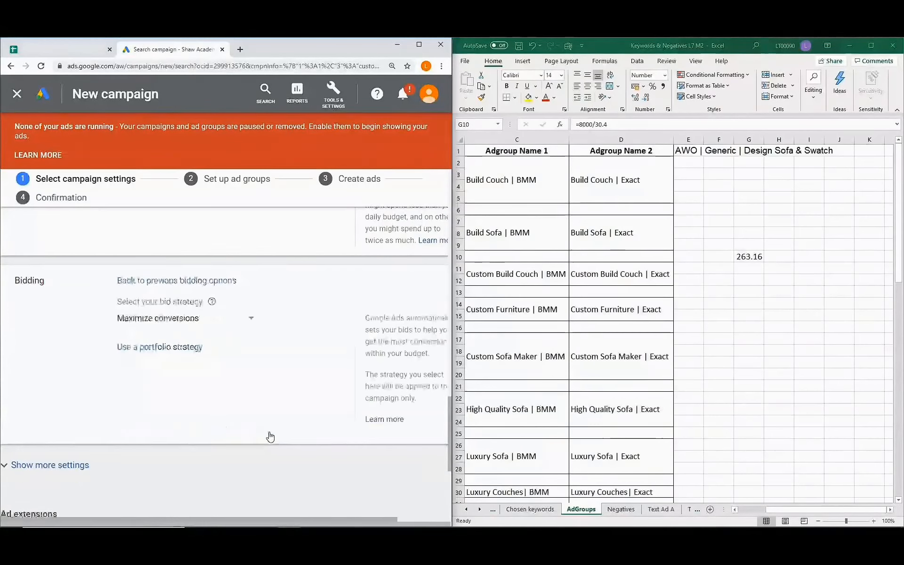
pyautogui.click(251, 318)
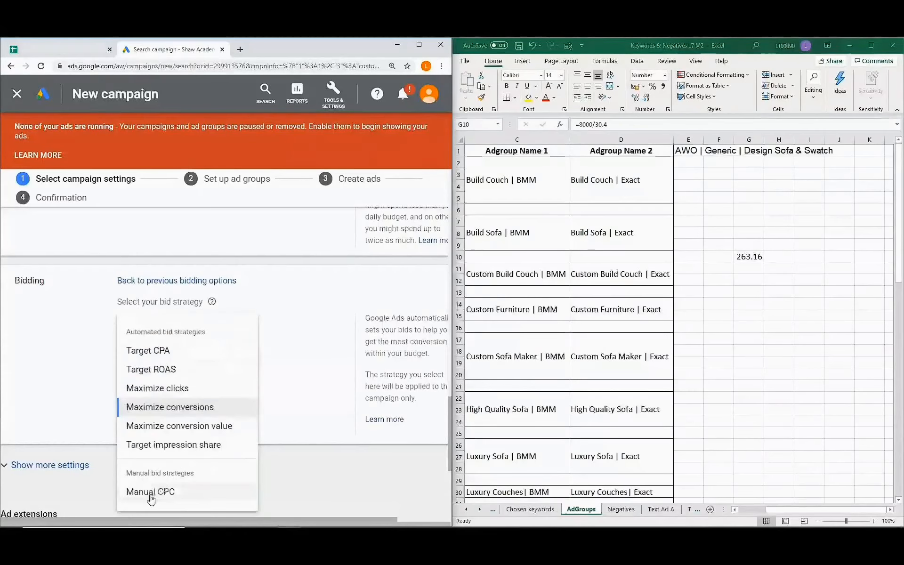
pyautogui.click(168, 492)
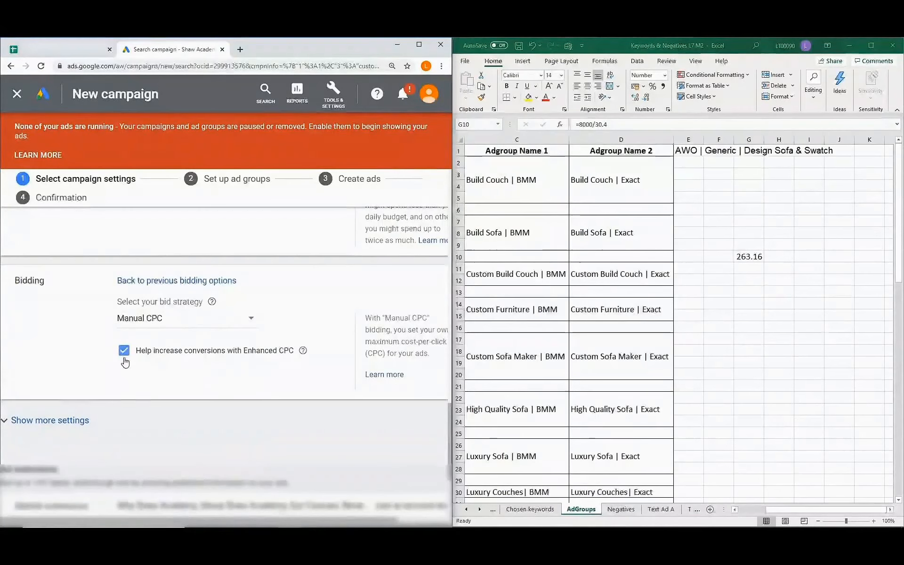
pyautogui.scroll(-3, 125, 363)
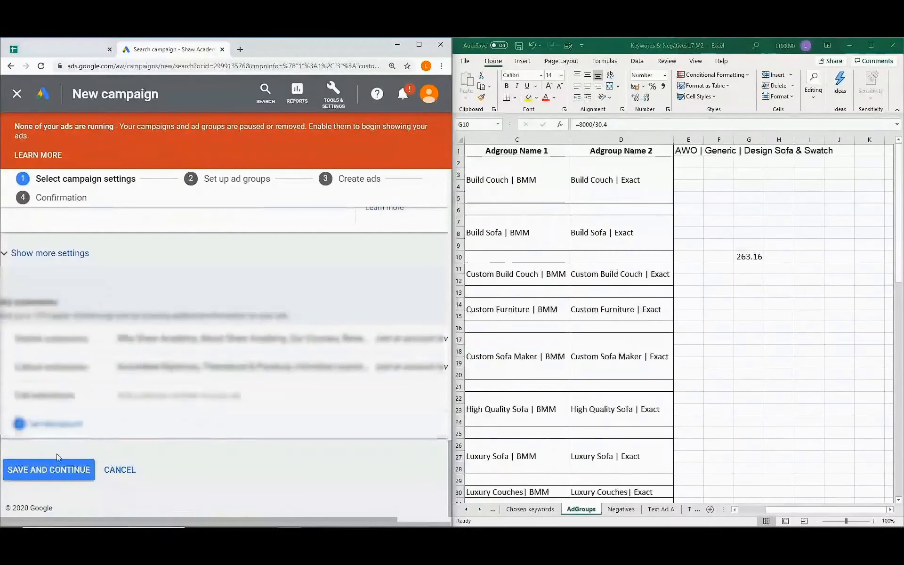
pyautogui.click(59, 475)
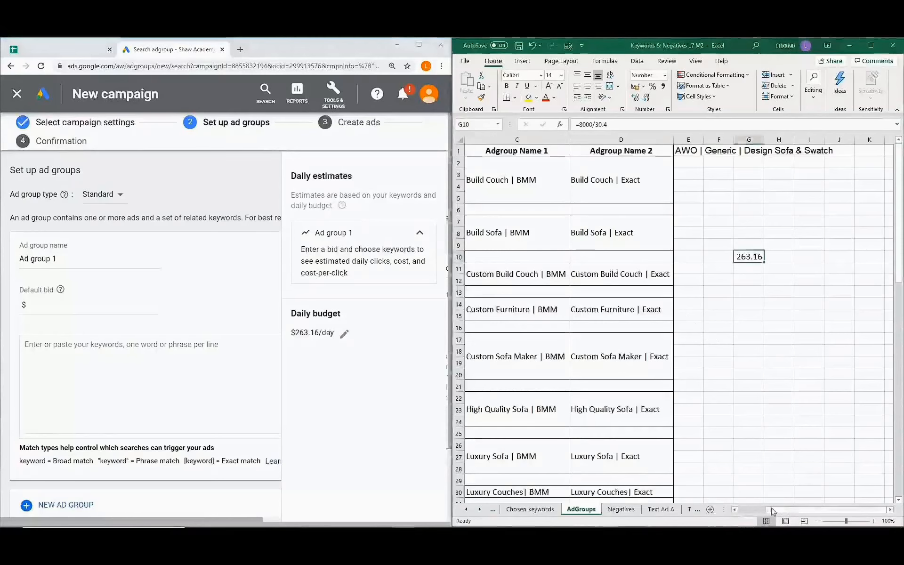
# Name the first ad group 'Build Couch | BMM' from Excel and give it a $1 default bid.
pyautogui.moveTo(774, 512); pyautogui.dragTo(738, 517)
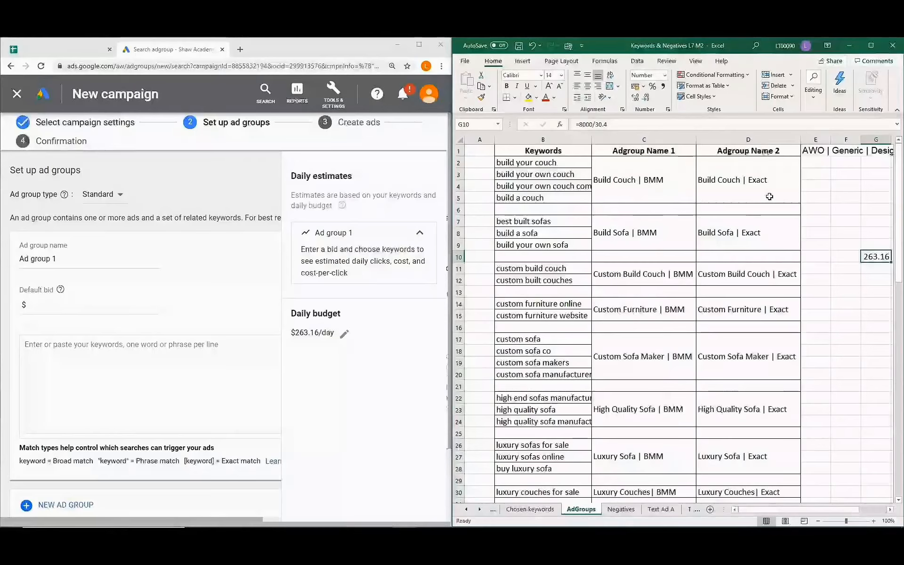
pyautogui.click(652, 183)
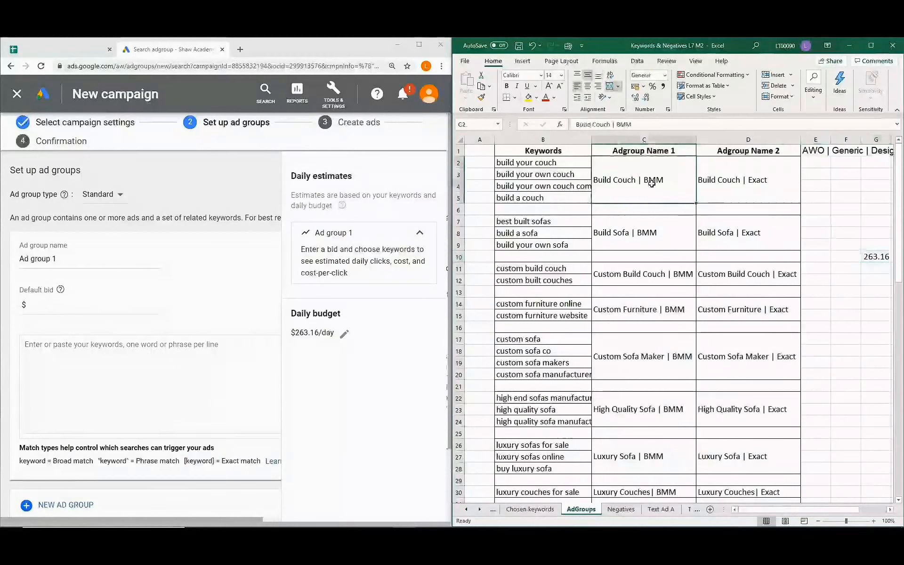
pyautogui.hotkey('ctrl', 'c')
pyautogui.click(62, 259)
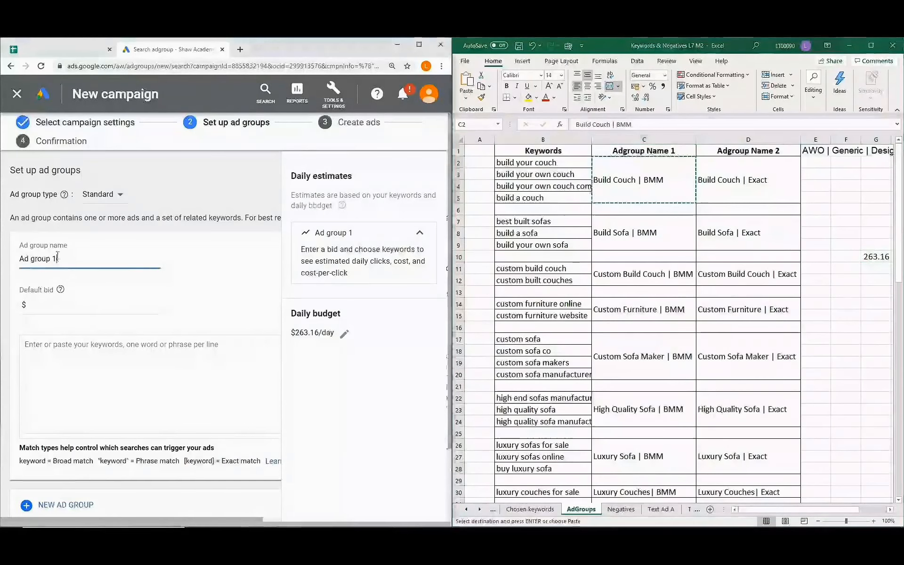
pyautogui.moveTo(59, 260); pyautogui.dragTo(14, 259)
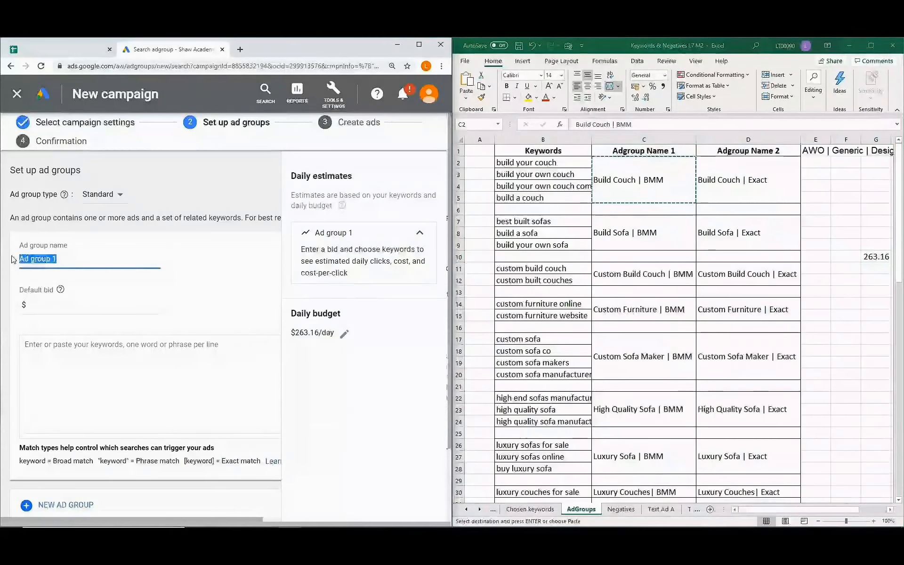
pyautogui.hotkey('ctrl', 'v')
pyautogui.click(44, 305)
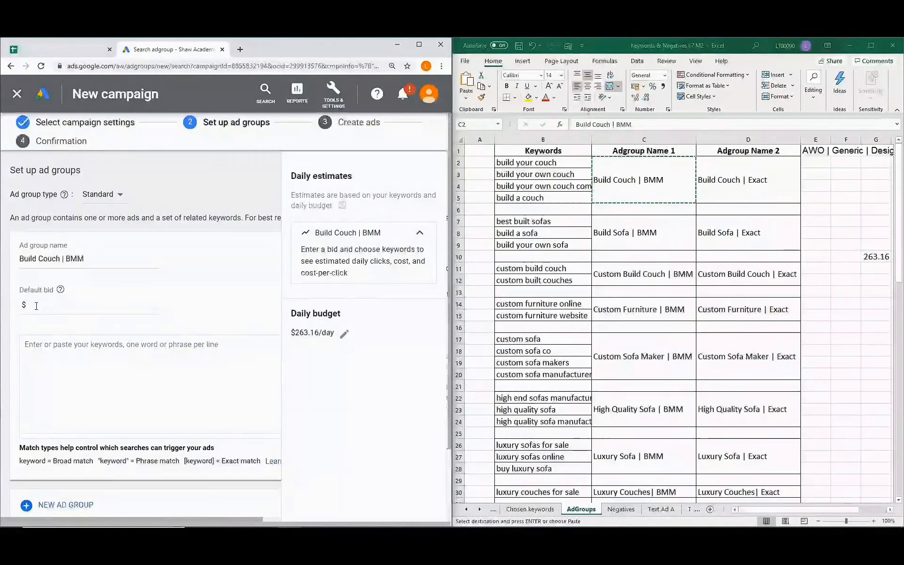
pyautogui.click(37, 306)
pyautogui.click(229, 287)
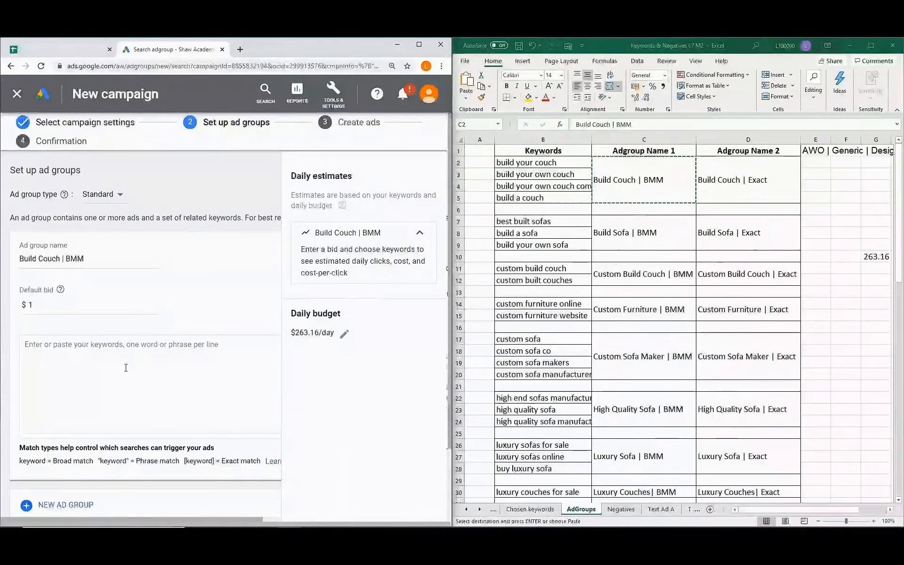
# Paste the four couch keywords from Excel B2:B5 into the ad group.
pyautogui.click(535, 164)
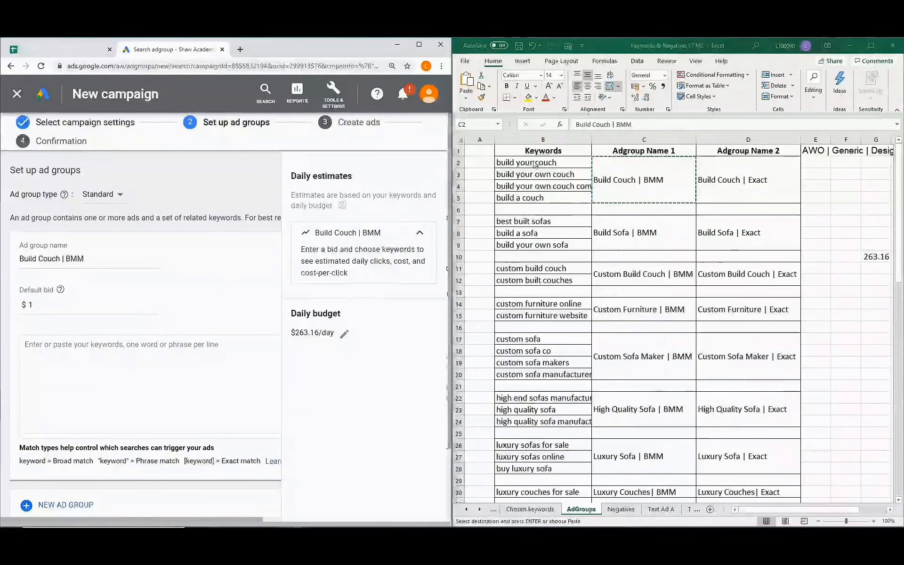
pyautogui.moveTo(533, 163); pyautogui.dragTo(536, 197)
pyautogui.hotkey('ctrl', 'c')
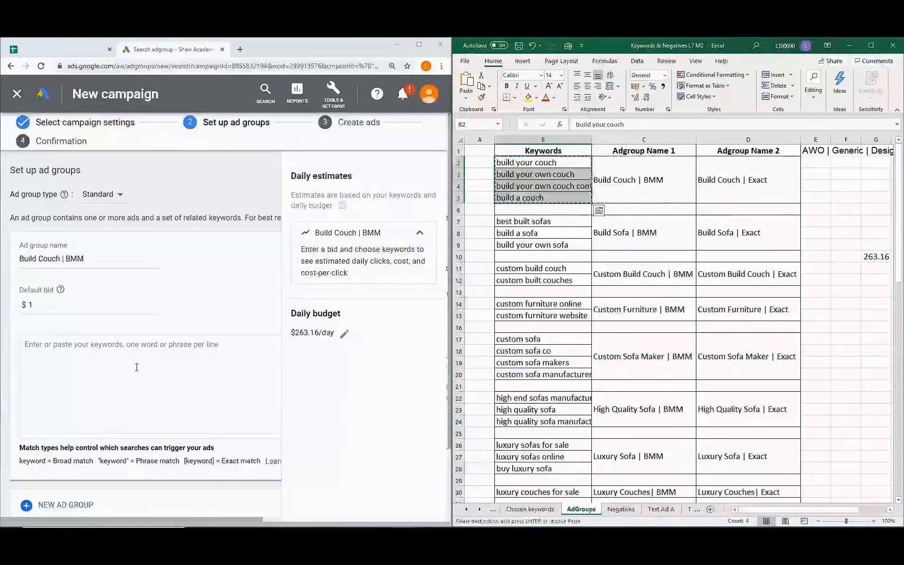
pyautogui.click(107, 347)
pyautogui.hotkey('ctrl', 'v')
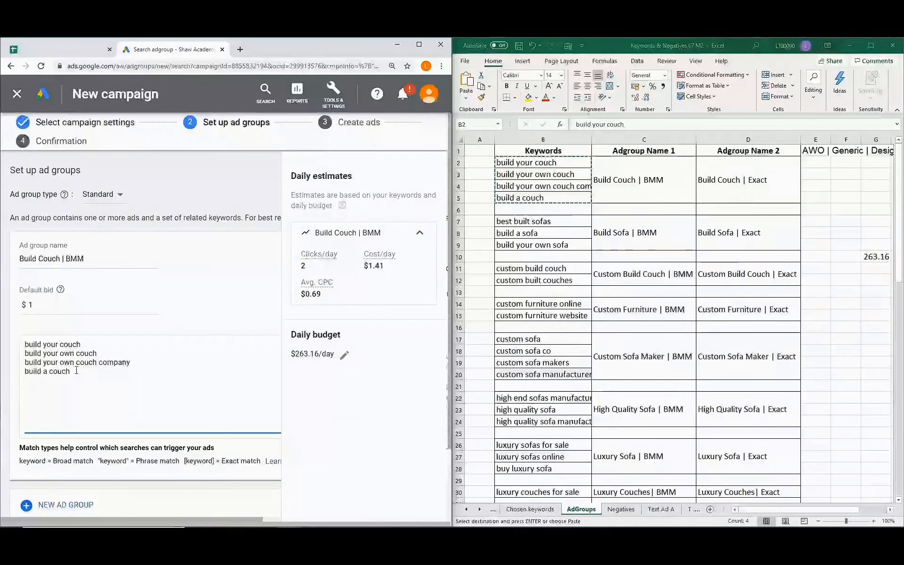
pyautogui.scroll(-2, 76, 371)
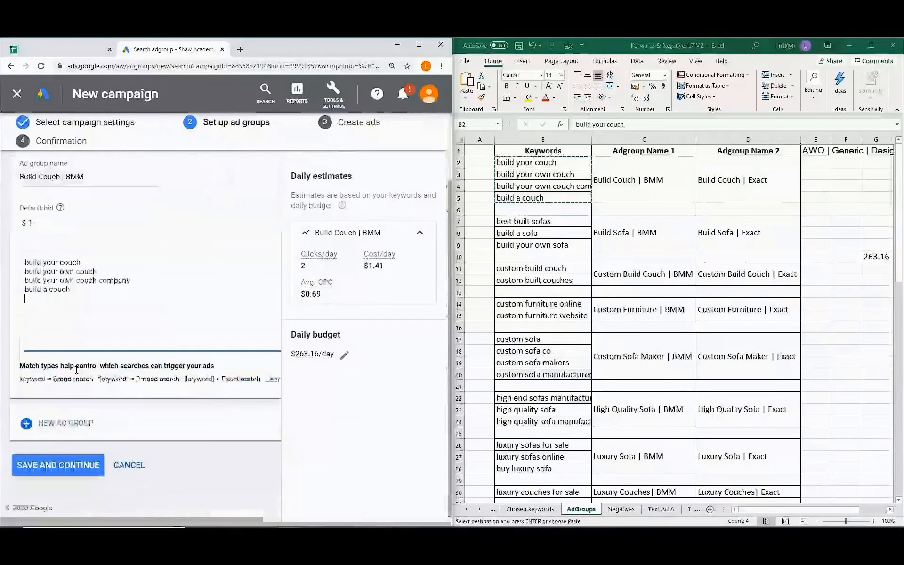
# Add a second ad group named 'Build Sofa | BMM' with a $1 default bid.
pyautogui.click(76, 422)
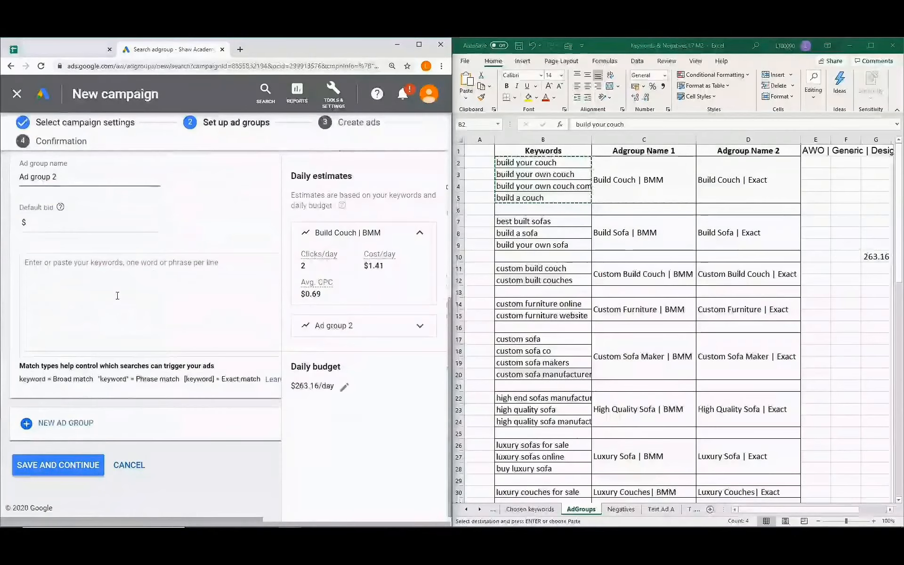
pyautogui.scroll(1, 139, 296)
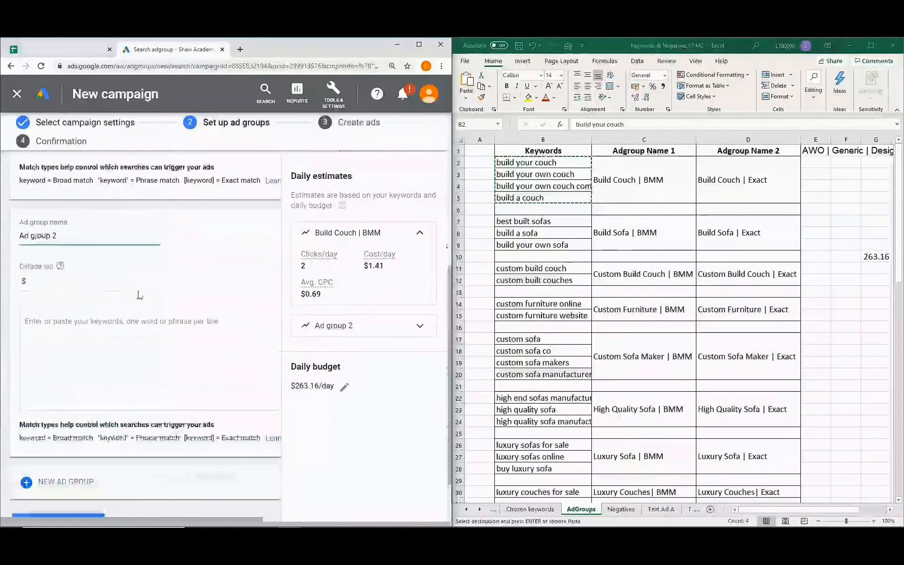
pyautogui.click(624, 234)
pyautogui.hotkey('ctrl', 'c')
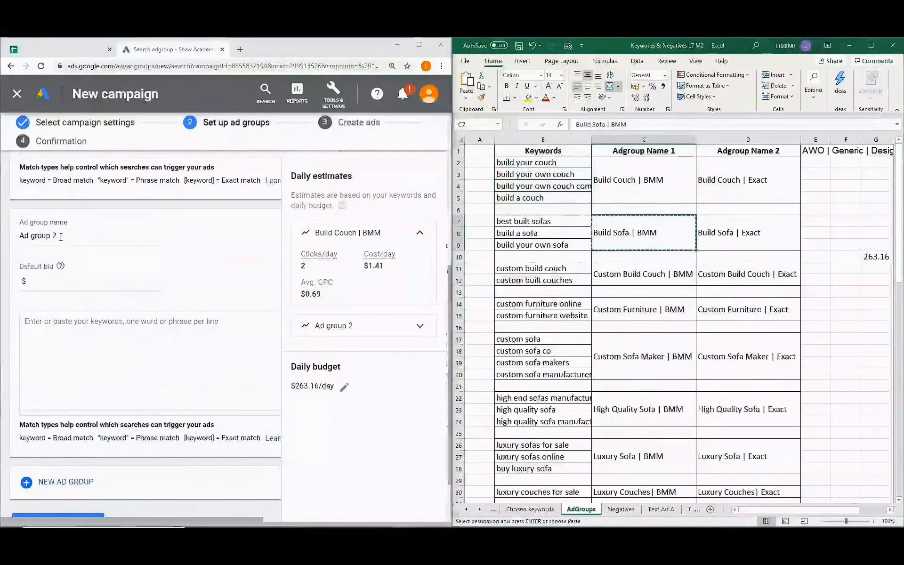
pyautogui.moveTo(75, 235); pyautogui.dragTo(6, 240)
pyautogui.hotkey('ctrl', 'v')
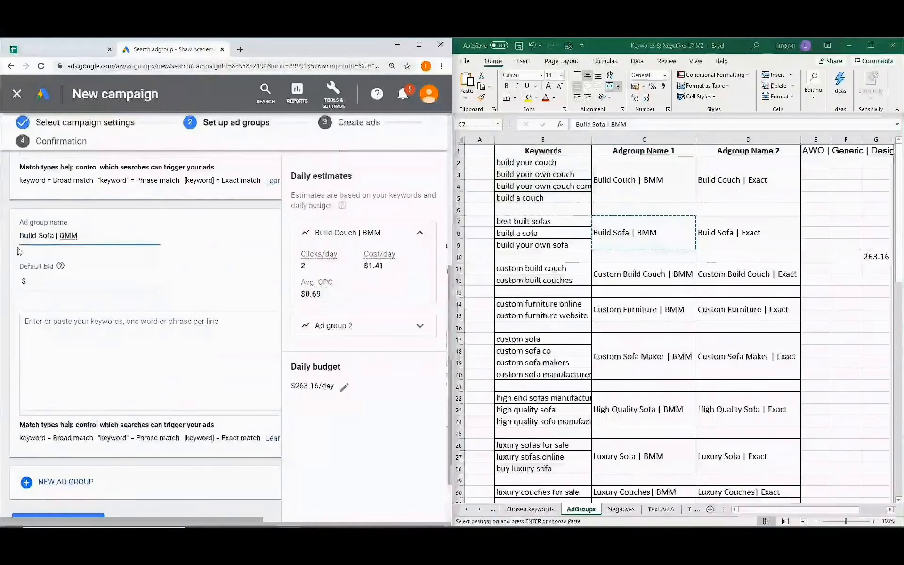
pyautogui.click(39, 282)
pyautogui.write('1')
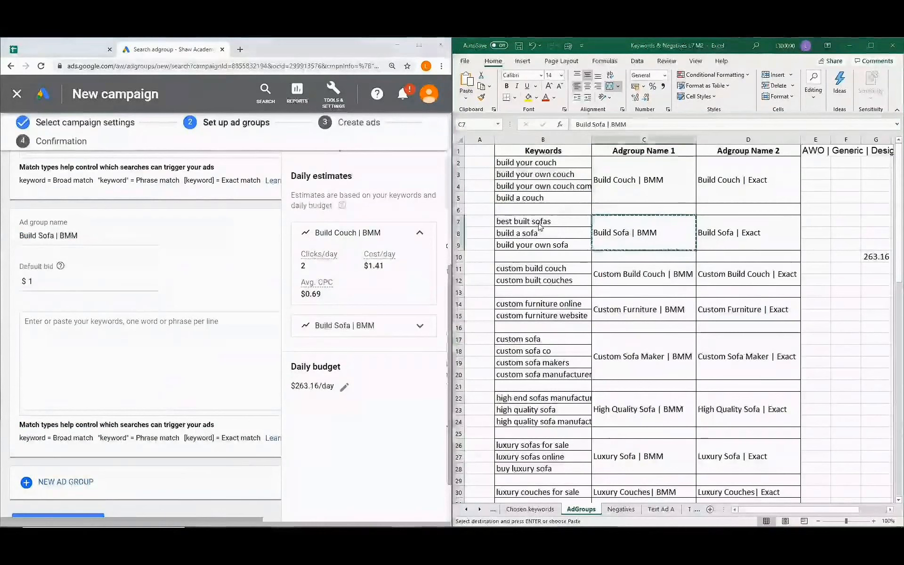
# Paste the three sofa keywords from Excel B7:B9, then add a third ad group.
pyautogui.moveTo(542, 221); pyautogui.dragTo(546, 244)
pyautogui.hotkey('ctrl', 'c')
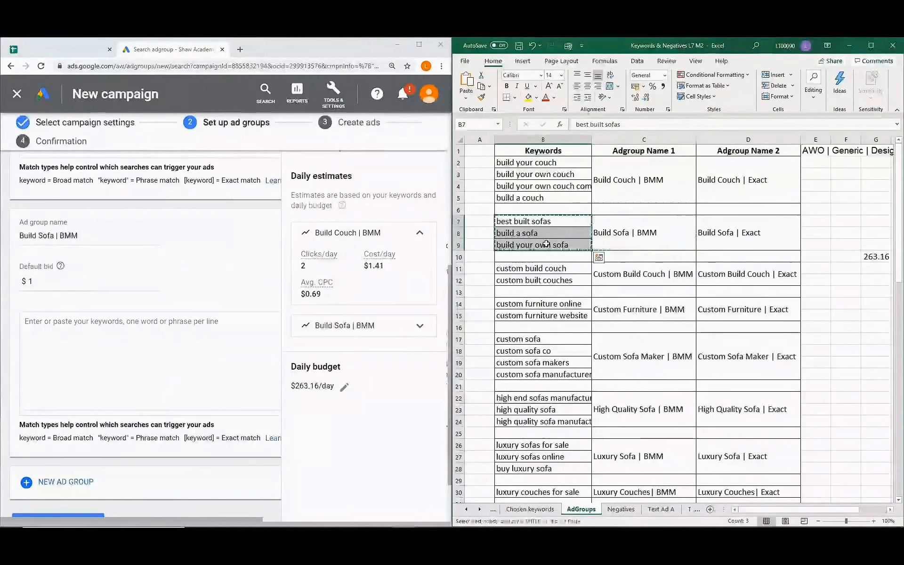
pyautogui.click(113, 324)
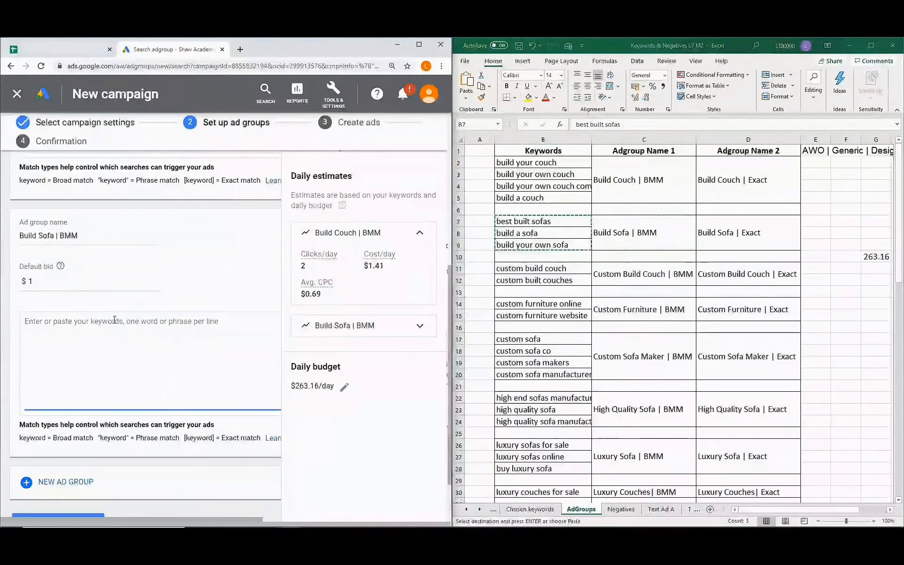
pyautogui.hotkey('ctrl', 'v')
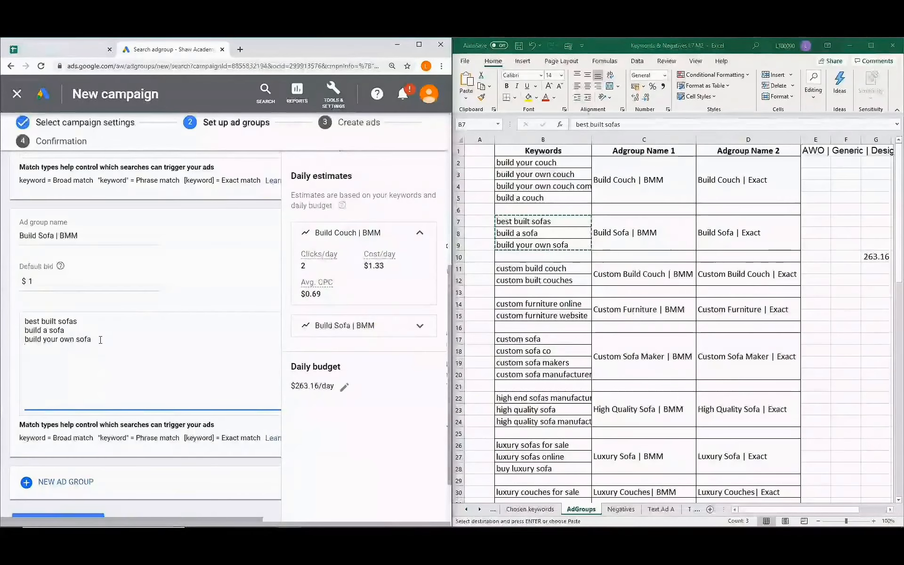
pyautogui.scroll(-2, 100, 339)
pyautogui.click(70, 422)
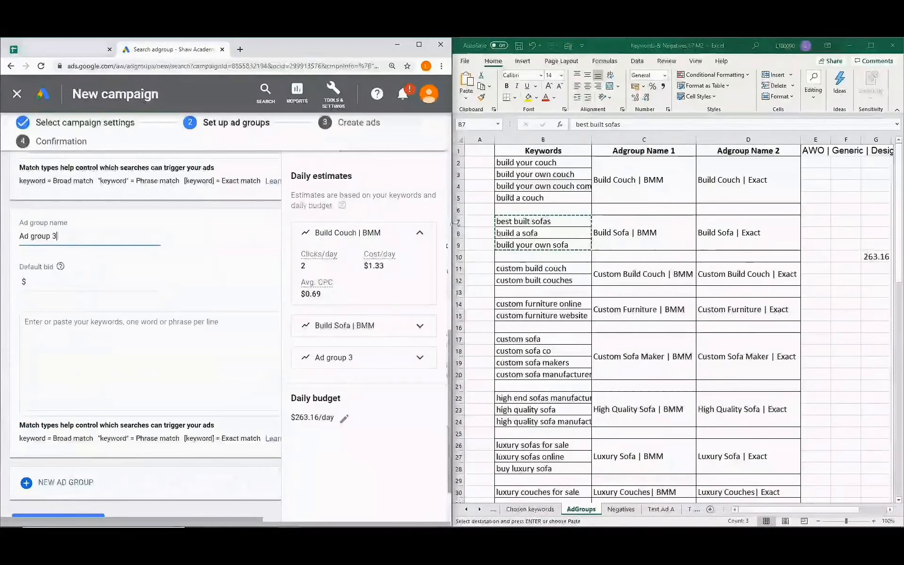
# Rename the third ad group to 'Custom Build Couch | BMM' with a $1 default bid.
pyautogui.click(652, 274)
pyautogui.hotkey('ctrl', 'c')
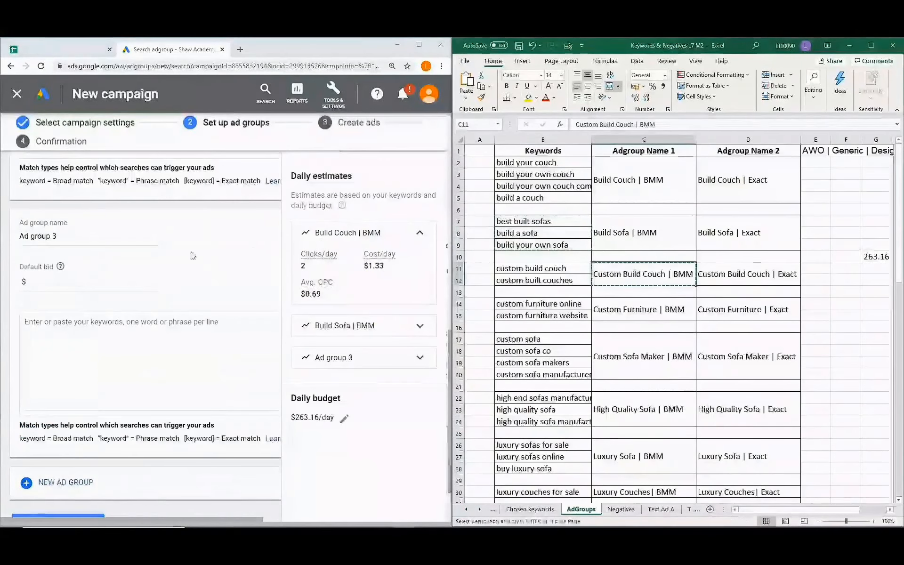
pyautogui.tripleClick(42, 236)
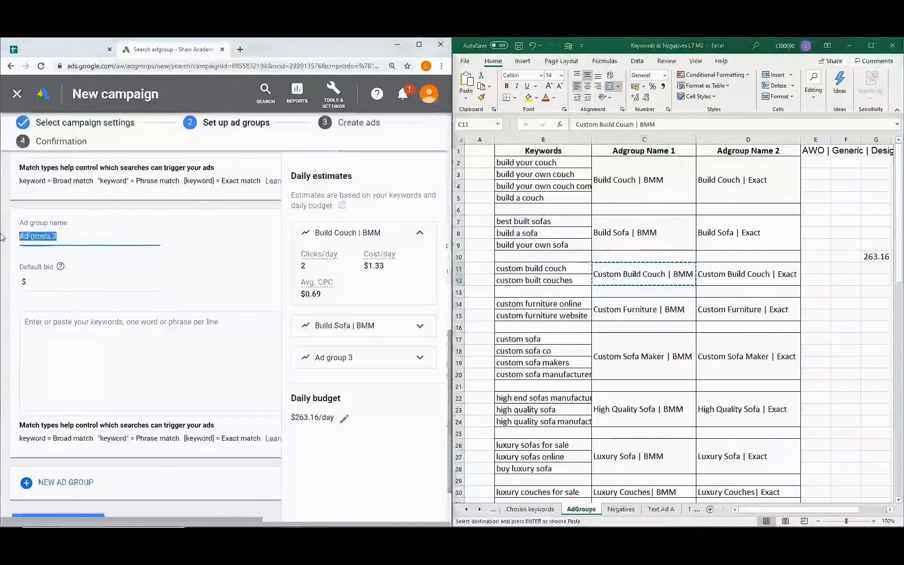
pyautogui.hotkey('ctrl', 'v')
pyautogui.click(40, 281)
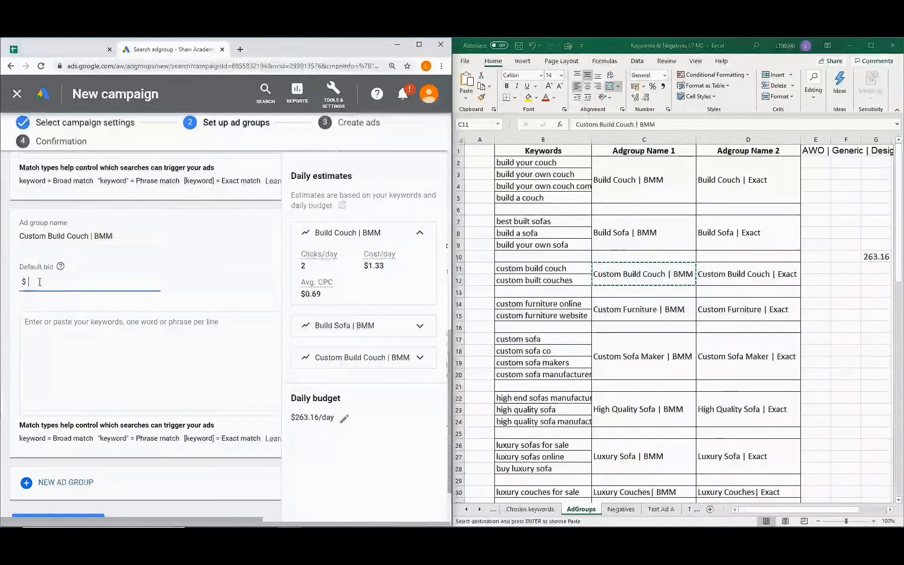
# Paste 'custom build couch' and 'custom built couches' as keywords, then save the ad groups.
pyautogui.click(565, 269)
pyautogui.moveTo(565, 269); pyautogui.dragTo(541, 281)
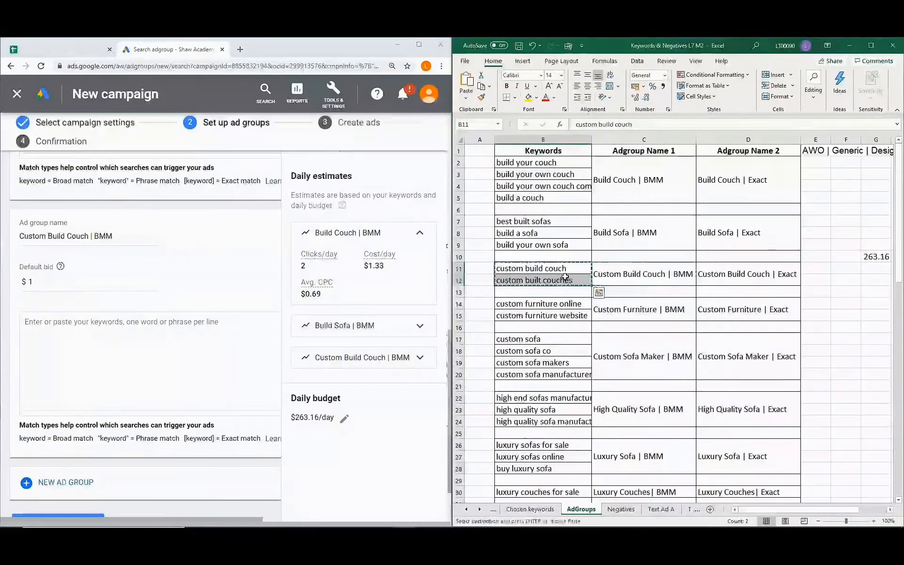
pyautogui.hotkey('ctrl', 'c')
pyautogui.click(135, 325)
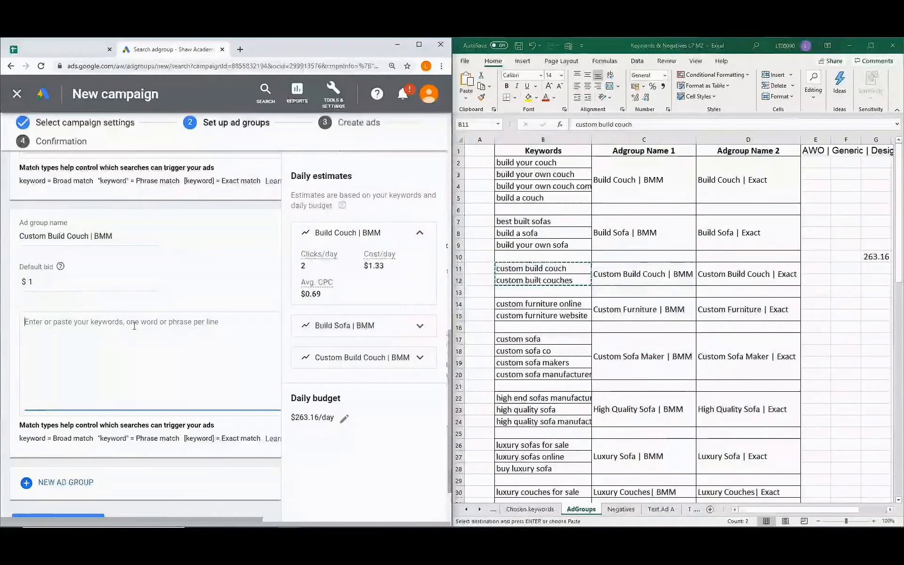
pyautogui.hotkey('ctrl', 'v')
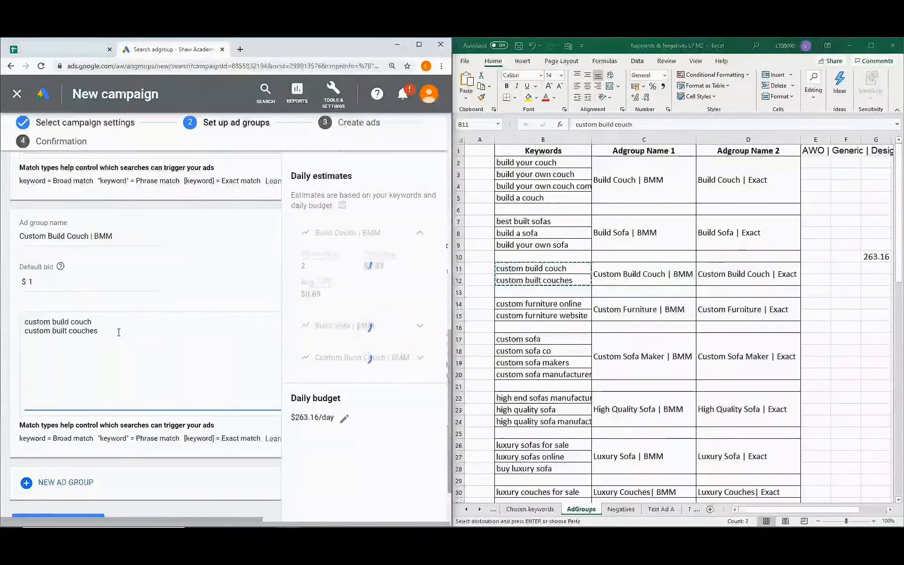
pyautogui.scroll(-2, 119, 331)
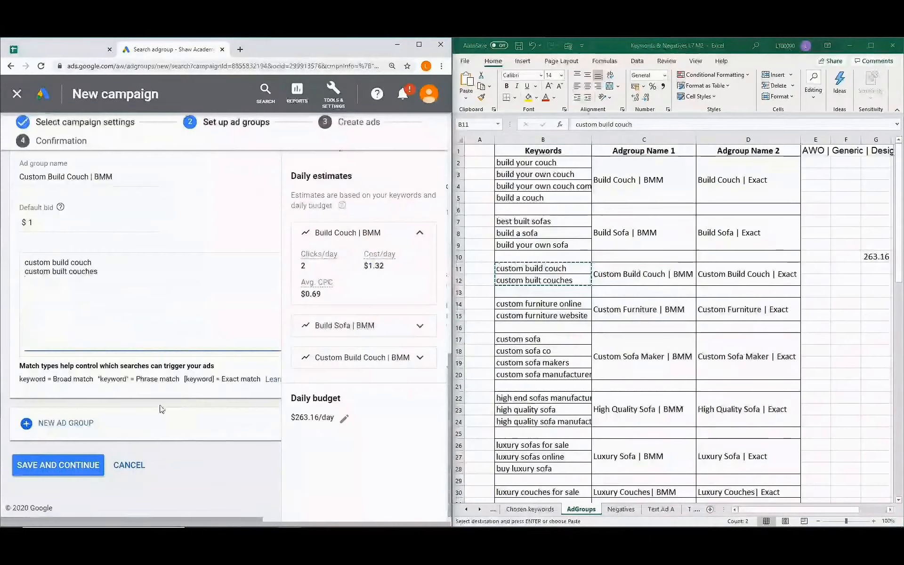
pyautogui.click(67, 466)
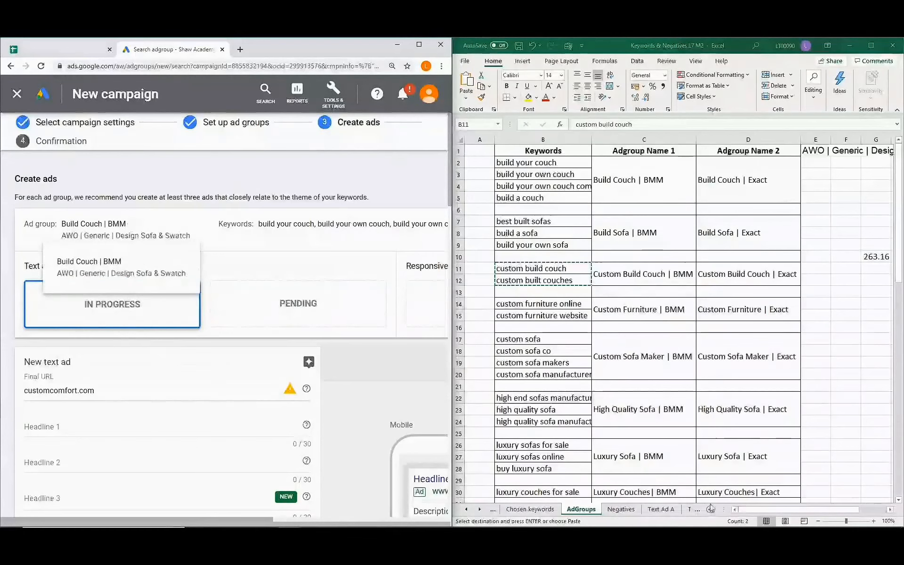
# Paste 'Build Your Own Couch Online' from the Text Ad A sheet into Headline 1.
pyautogui.click(663, 510)
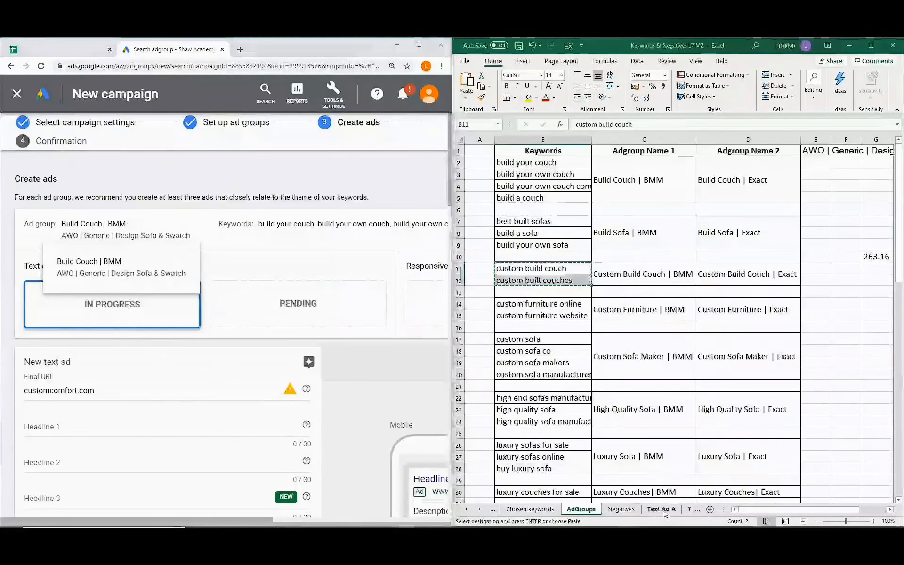
pyautogui.click(664, 511)
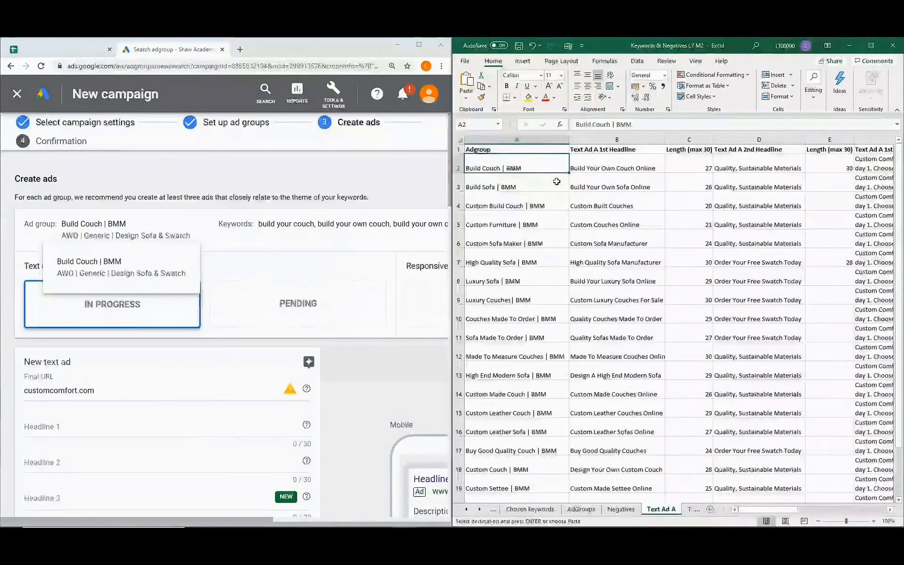
pyautogui.click(636, 164)
pyautogui.hotkey('ctrl', 'c')
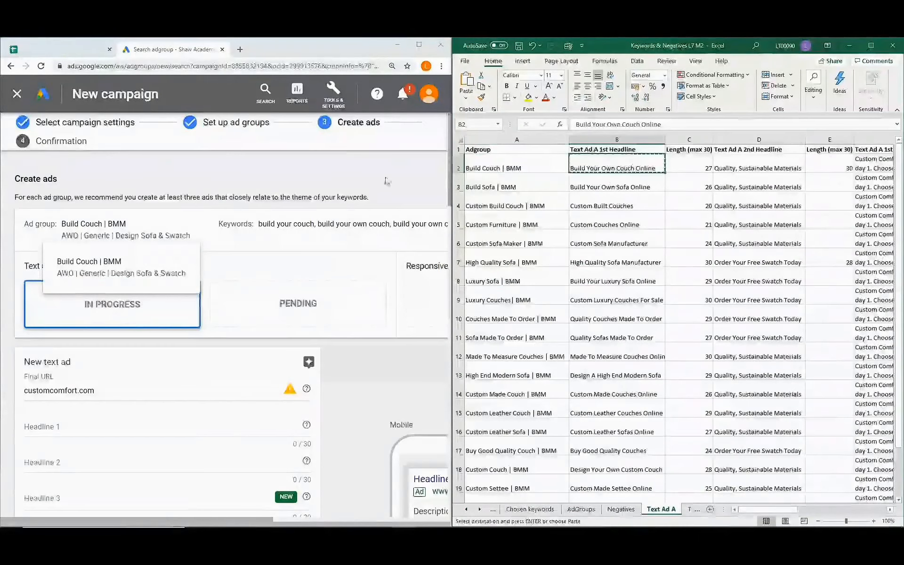
pyautogui.click(82, 428)
pyautogui.hotkey('ctrl', 'v')
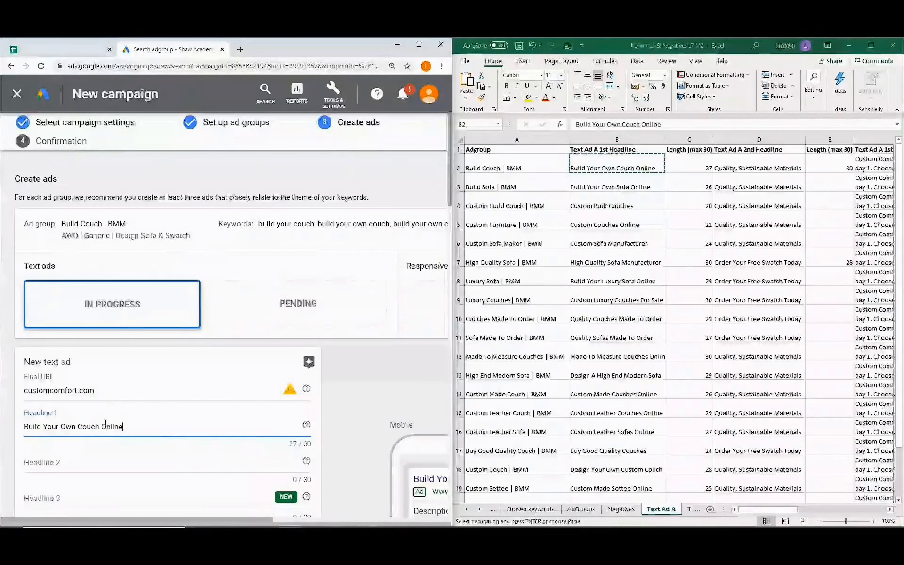
pyautogui.scroll(-1, 106, 423)
pyautogui.scroll(-2, 105, 423)
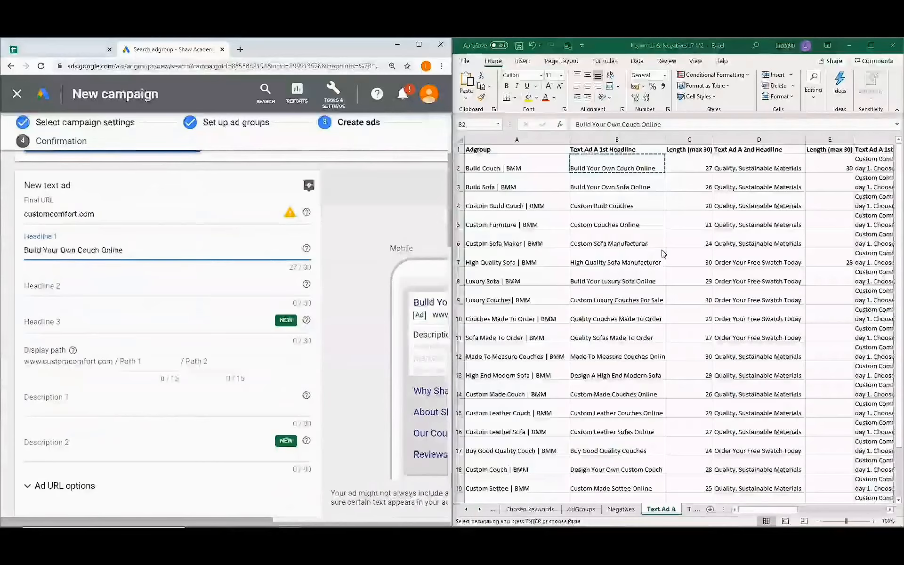
# Paste 'Quality, Sustainable Materials' from cell D2 into Headline 2.
pyautogui.click(659, 162)
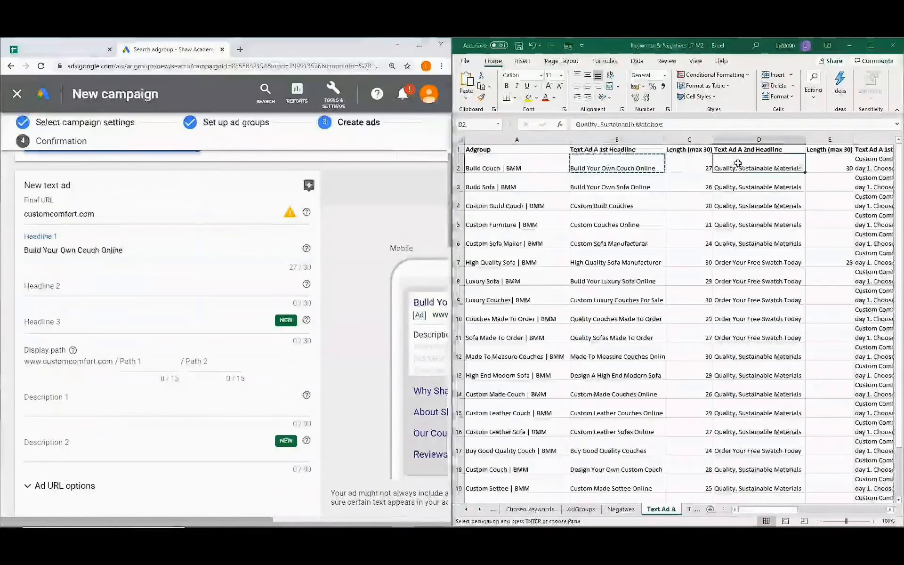
pyautogui.click(738, 163)
pyautogui.hotkey('ctrl', 'c')
pyautogui.click(124, 284)
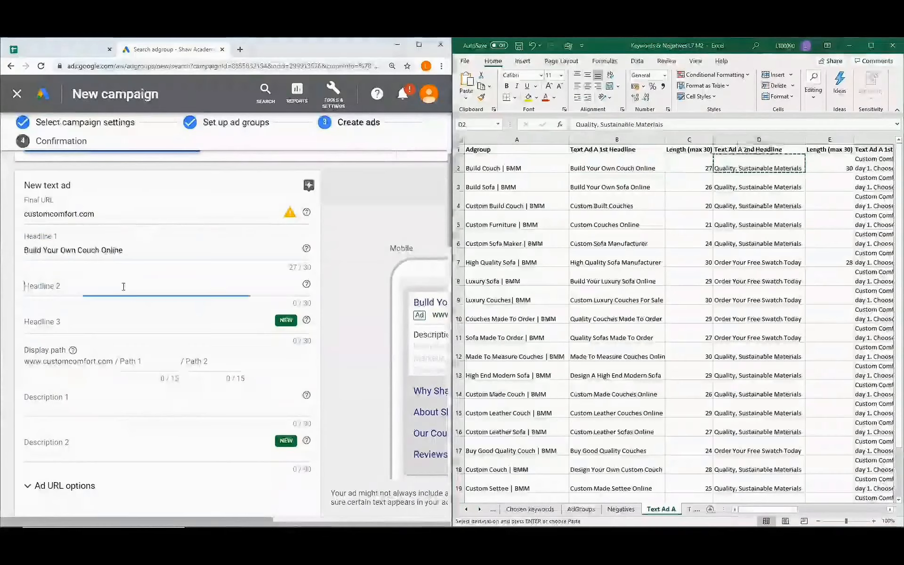
pyautogui.hotkey('ctrl', 'v')
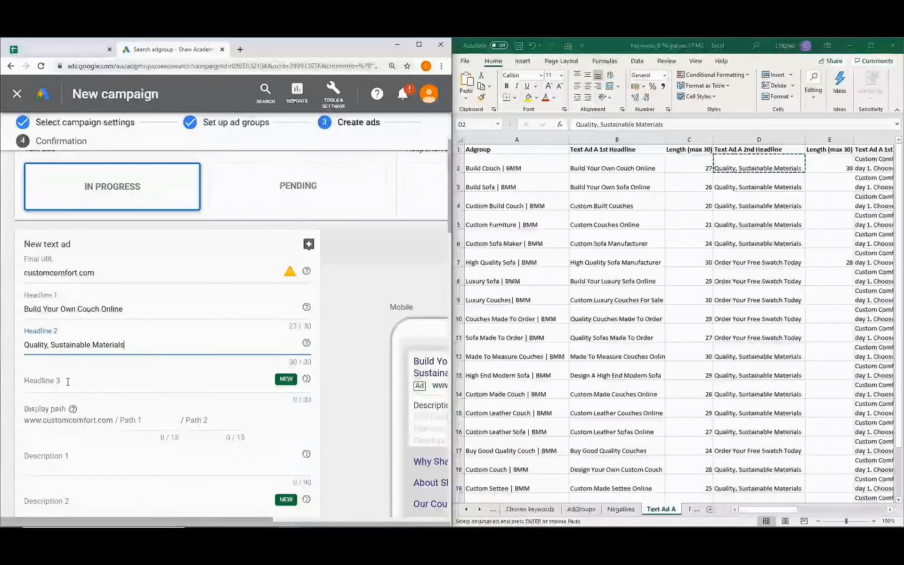
# Fill Description 1 with the cell F2 text, trimming the trailing empty line.
pyautogui.scroll(-3, 68, 382)
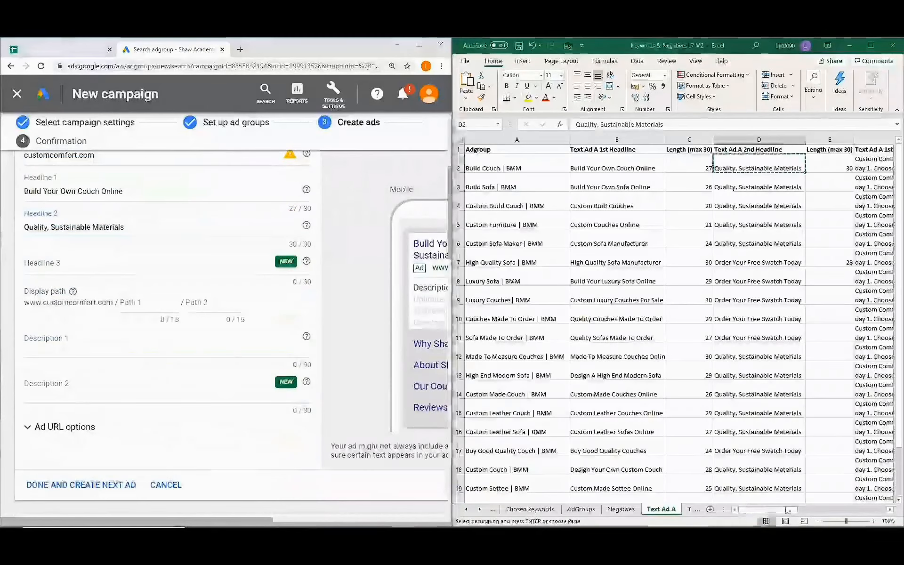
pyautogui.moveTo(759, 513); pyautogui.dragTo(846, 510)
pyautogui.click(540, 166)
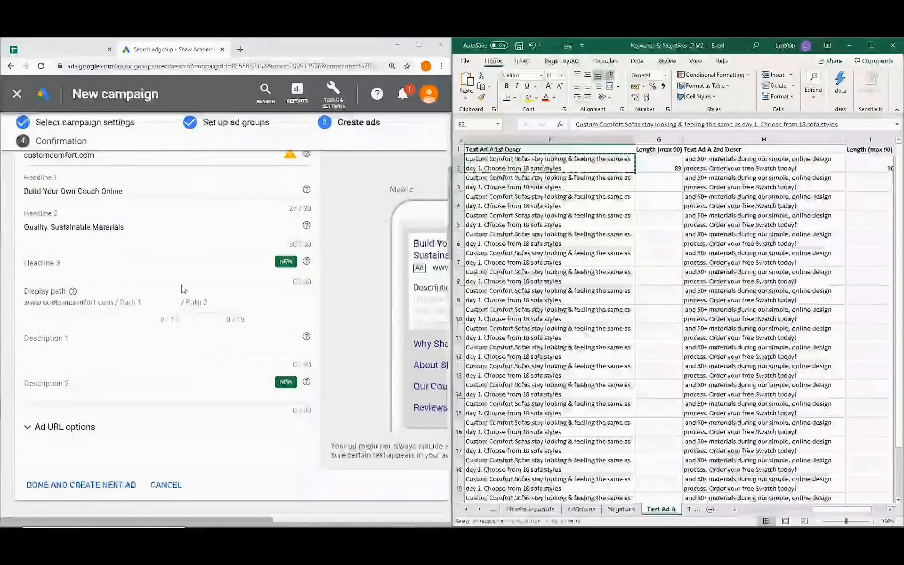
pyautogui.click(107, 344)
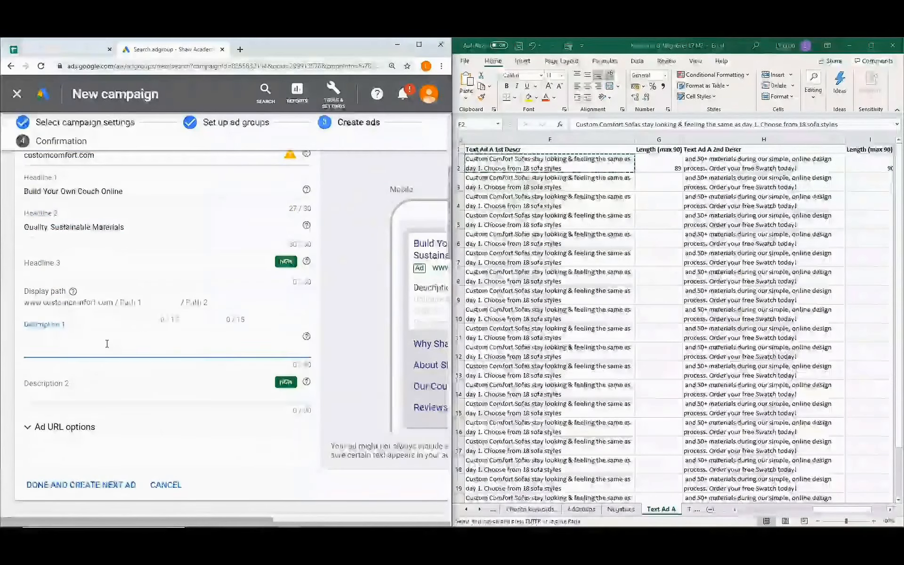
pyautogui.hotkey('ctrl', 'v')
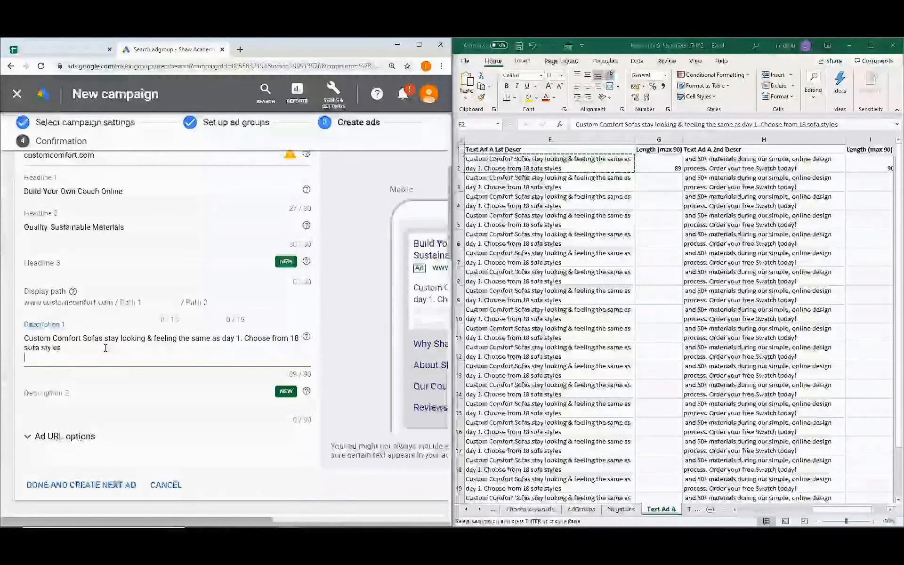
pyautogui.press('BackSpace')
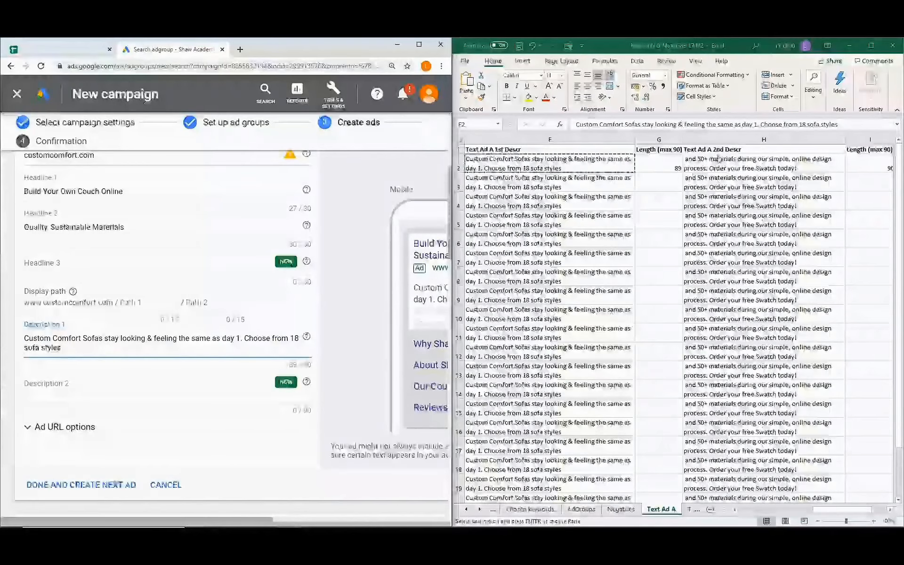
# Fill Description 2 with the H2 text ending 'Order your free Swatch today!'.
pyautogui.click(731, 160)
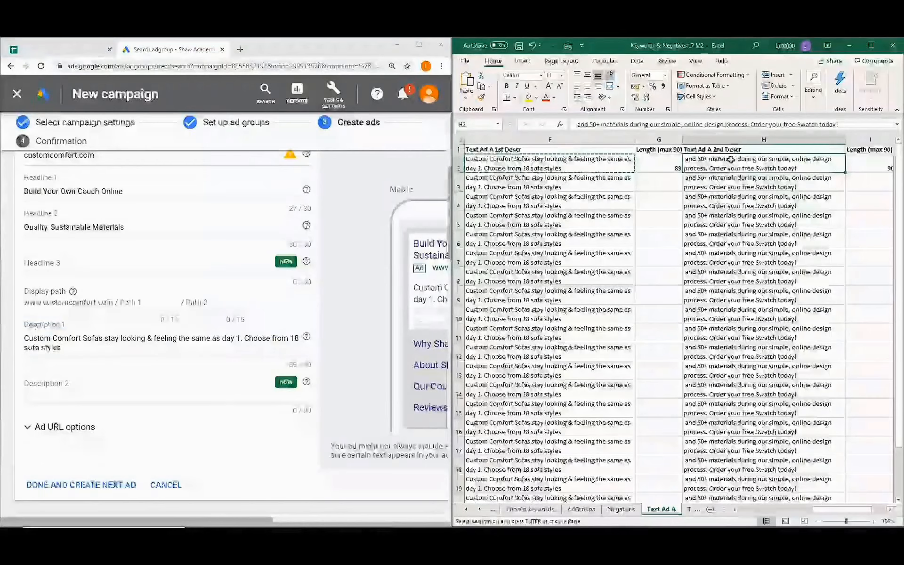
pyautogui.hotkey('ctrl', 'c')
pyautogui.click(84, 393)
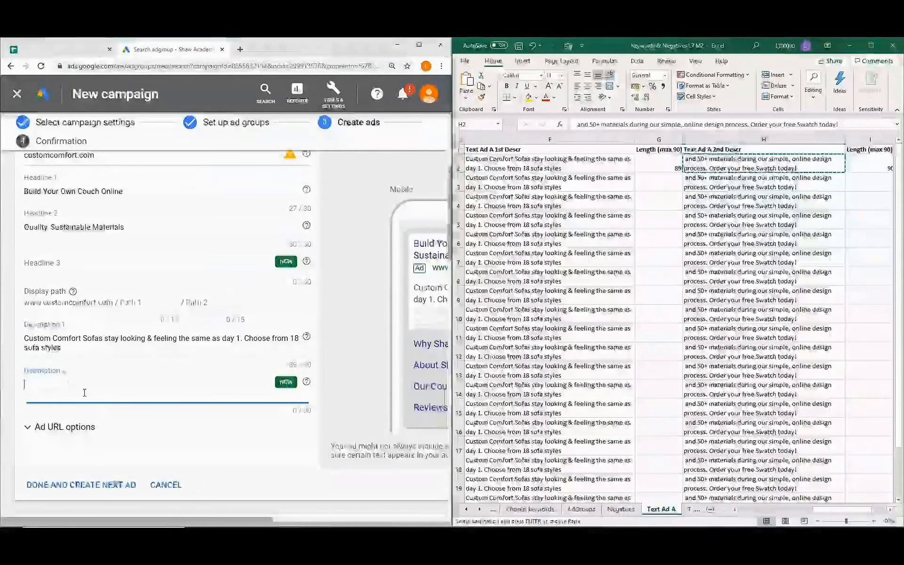
pyautogui.hotkey('ctrl', 'v')
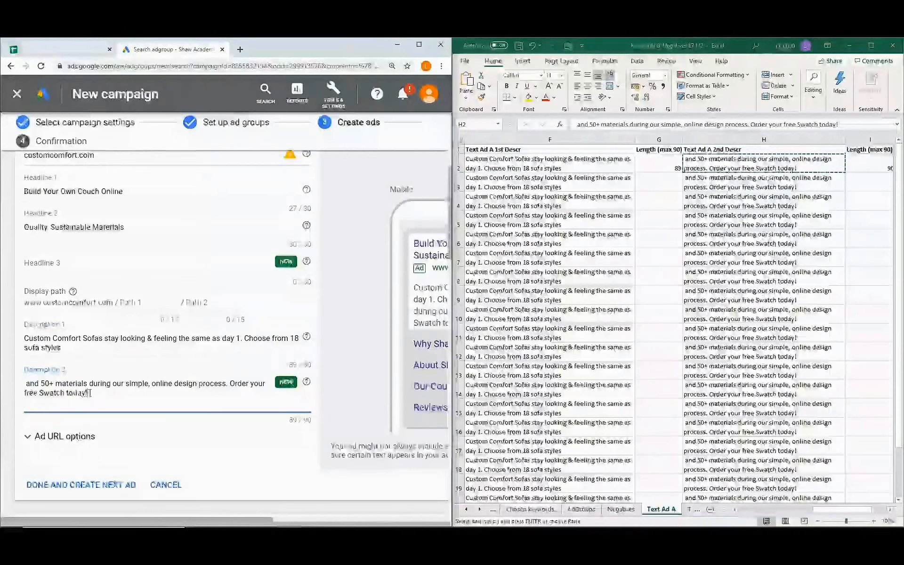
pyautogui.press('BackSpace')
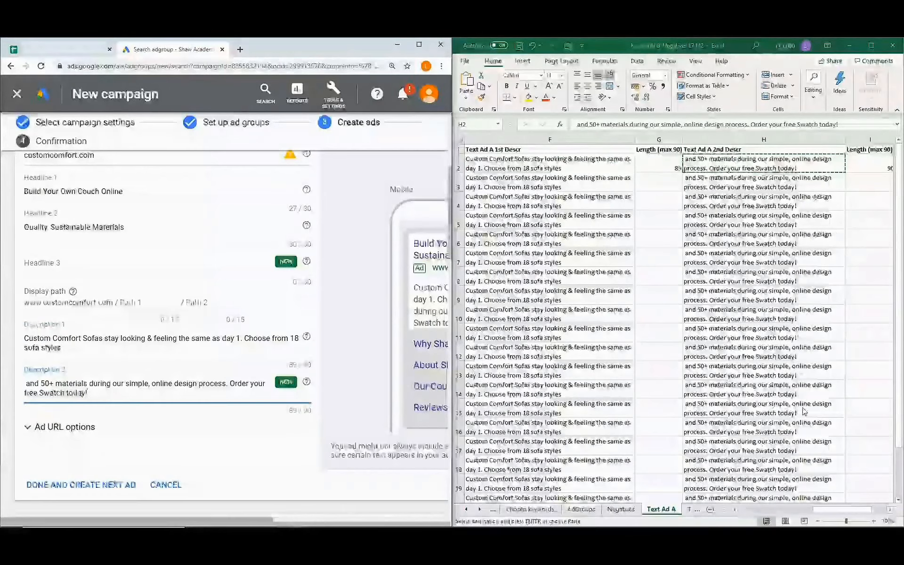
pyautogui.hscroll(3, 804, 412)
pyautogui.scroll(-1, 142, 333)
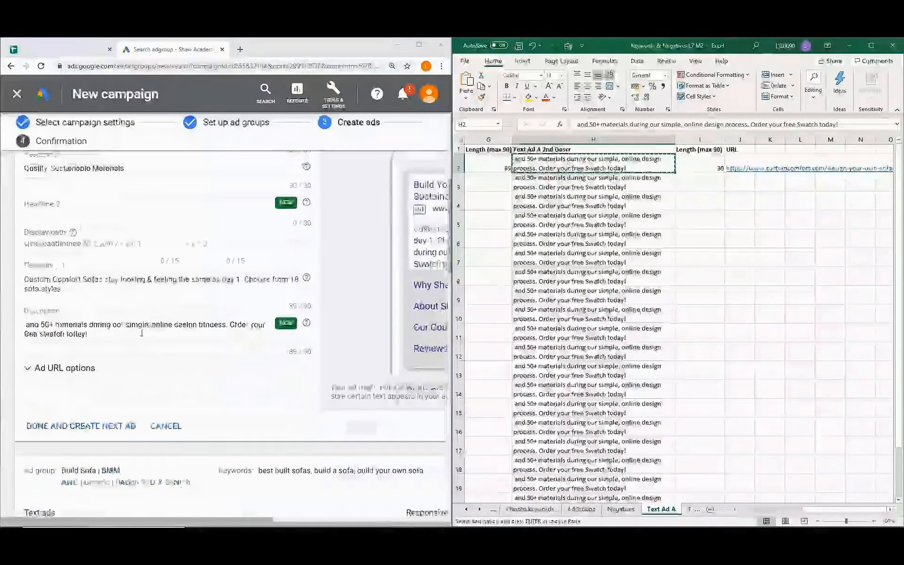
# Start the next ad with Headline 1 'Build Your Own Sofa Online'.
pyautogui.click(124, 426)
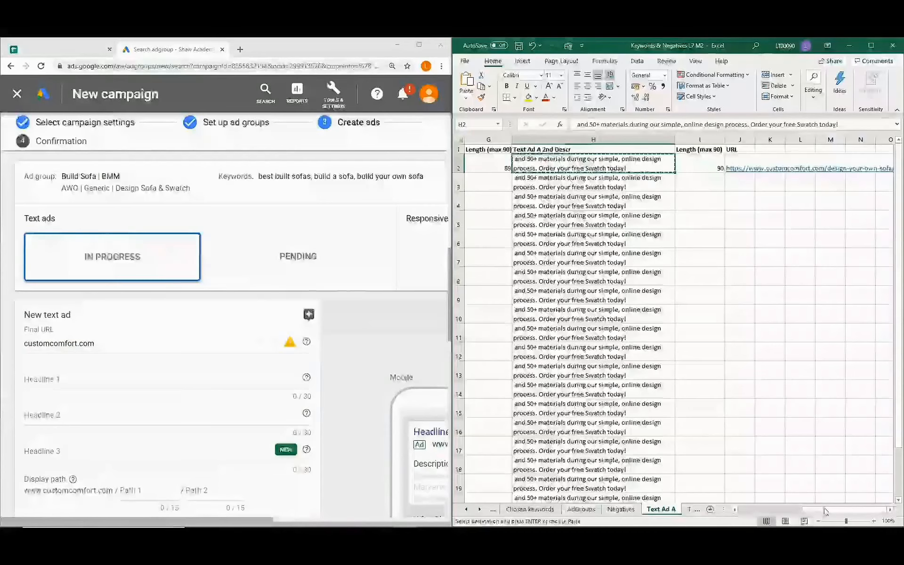
pyautogui.moveTo(824, 510); pyautogui.dragTo(753, 510)
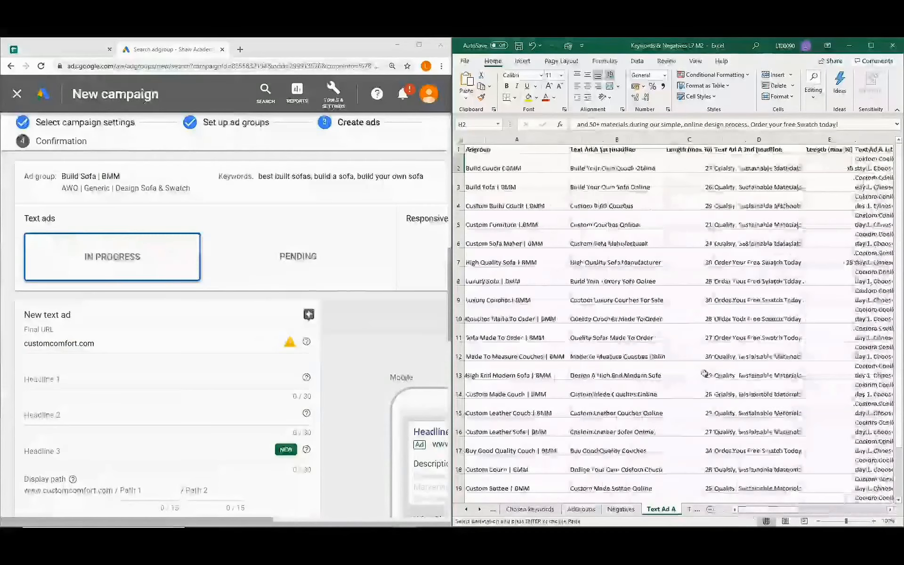
pyautogui.click(622, 178)
pyautogui.hotkey('ctrl', 'c')
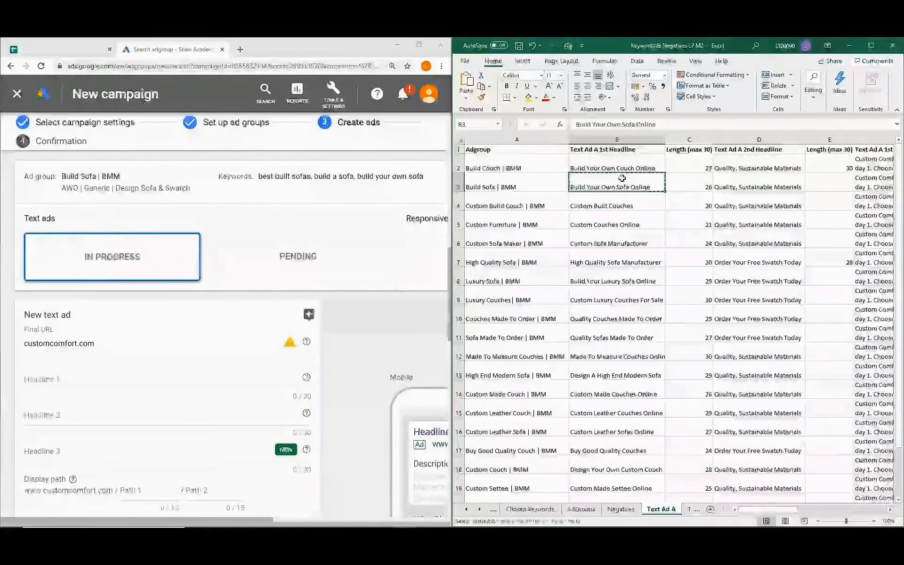
pyautogui.click(85, 382)
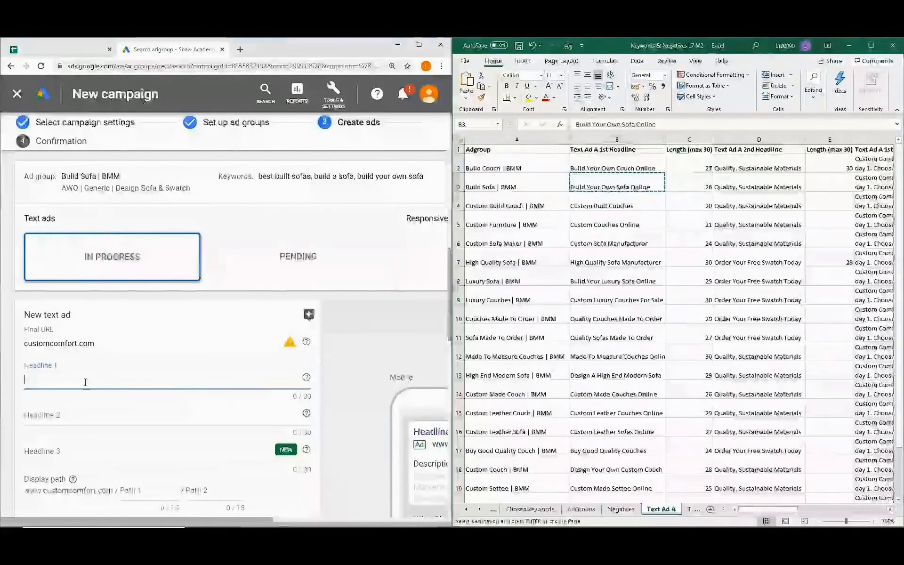
pyautogui.hotkey('ctrl', 'v')
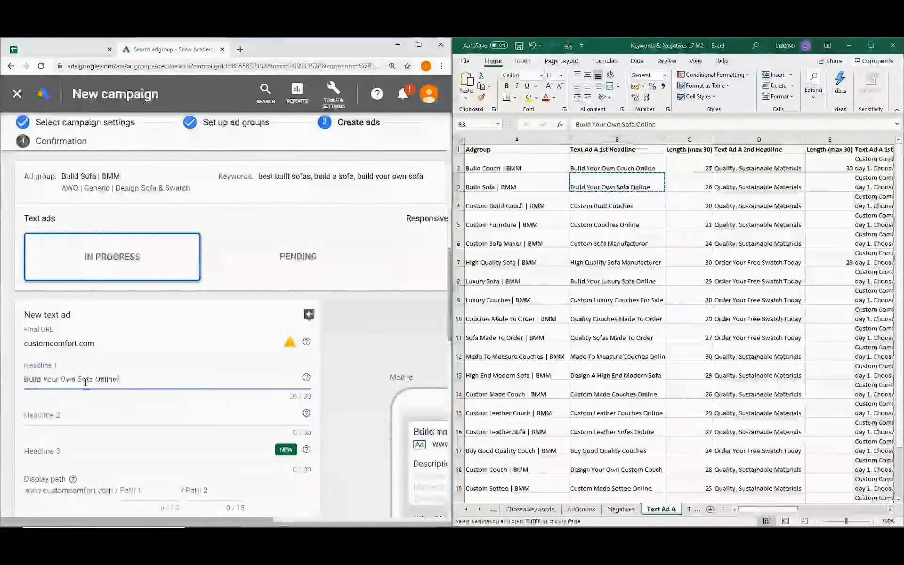
# Set Headline 2 to 'Quality, Sustainable Materials' and select the landing page URL in J2.
pyautogui.click(761, 182)
pyautogui.hotkey('ctrl', 'c')
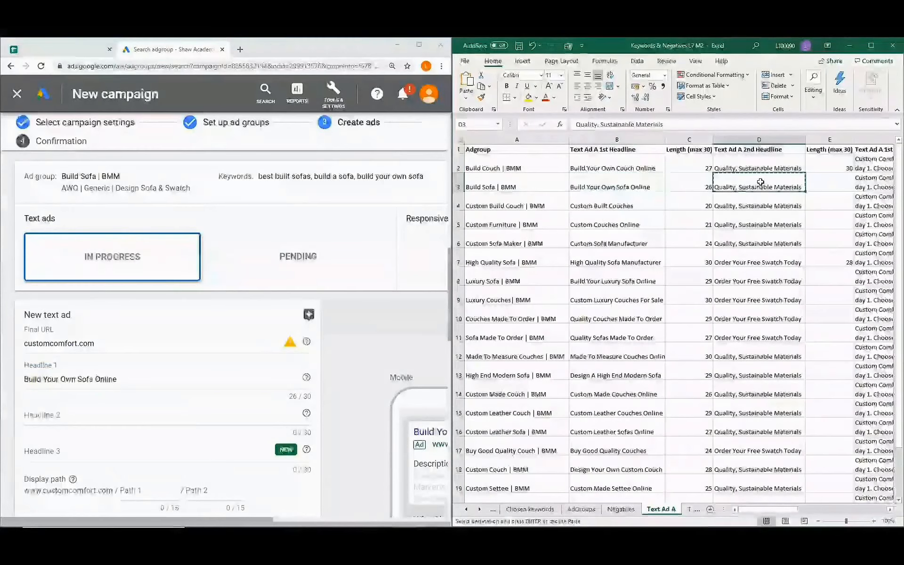
pyautogui.click(75, 418)
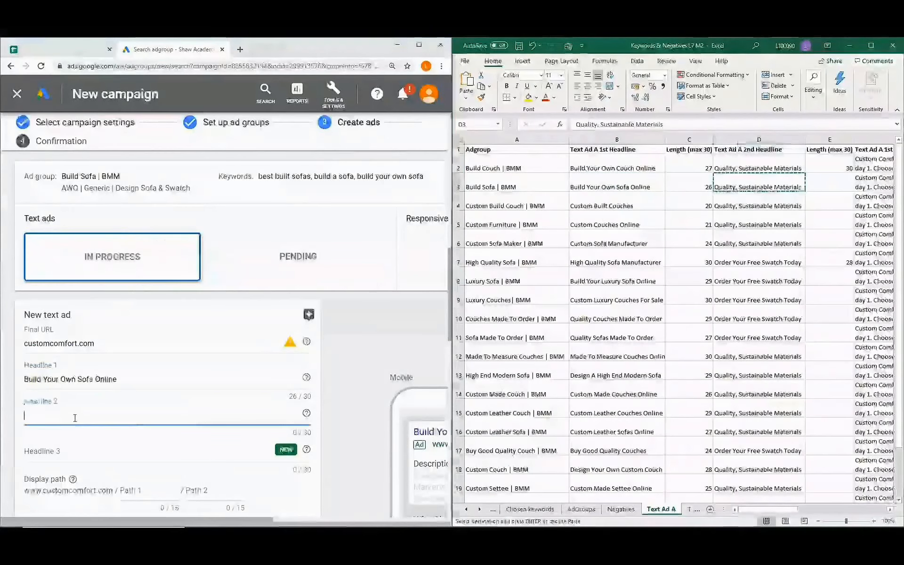
pyautogui.hotkey('ctrl', 'v')
pyautogui.scroll(-3, 136, 414)
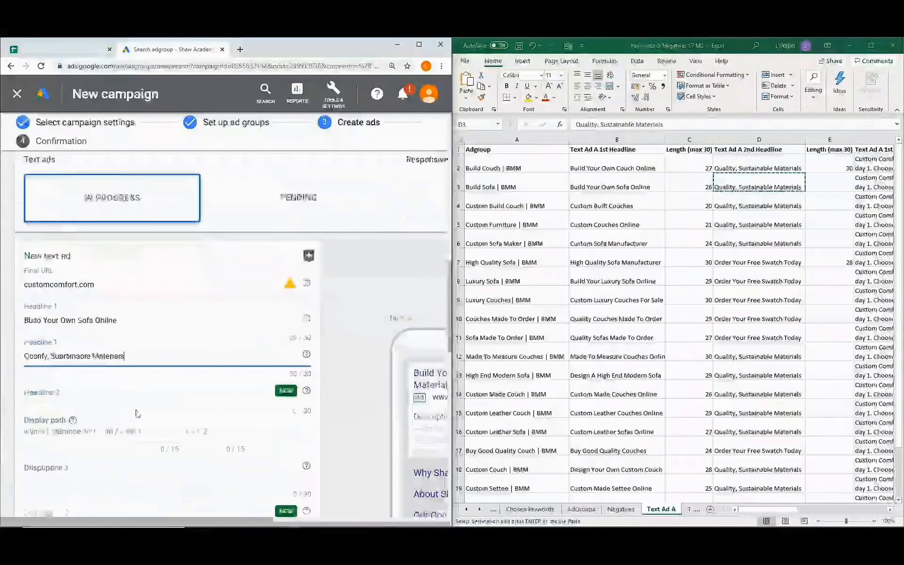
pyautogui.scroll(-1, 136, 413)
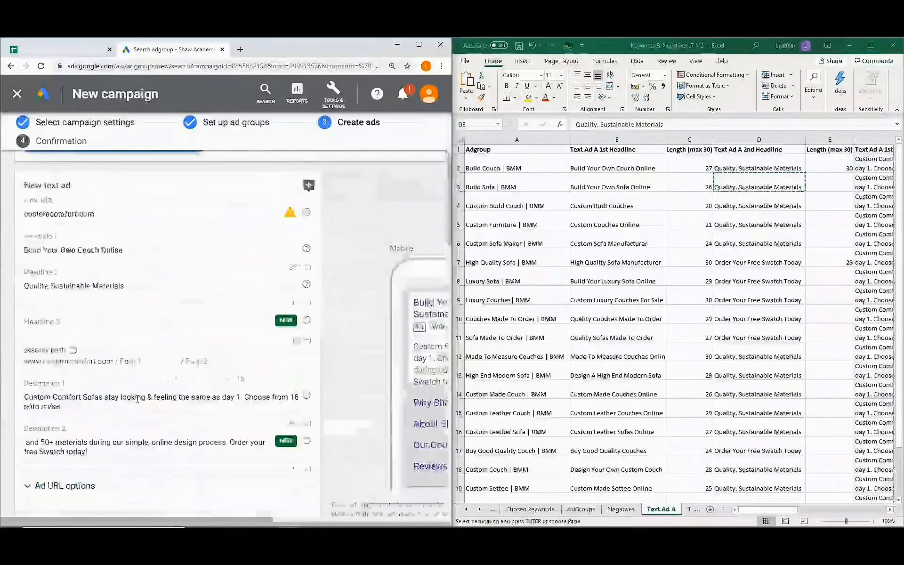
pyautogui.scroll(1, 136, 398)
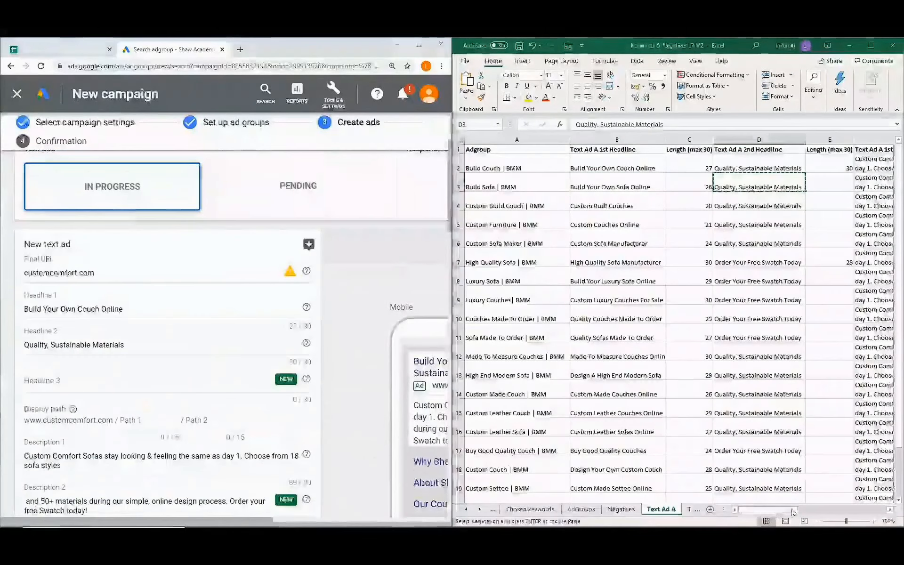
pyautogui.moveTo(766, 512); pyautogui.dragTo(862, 509)
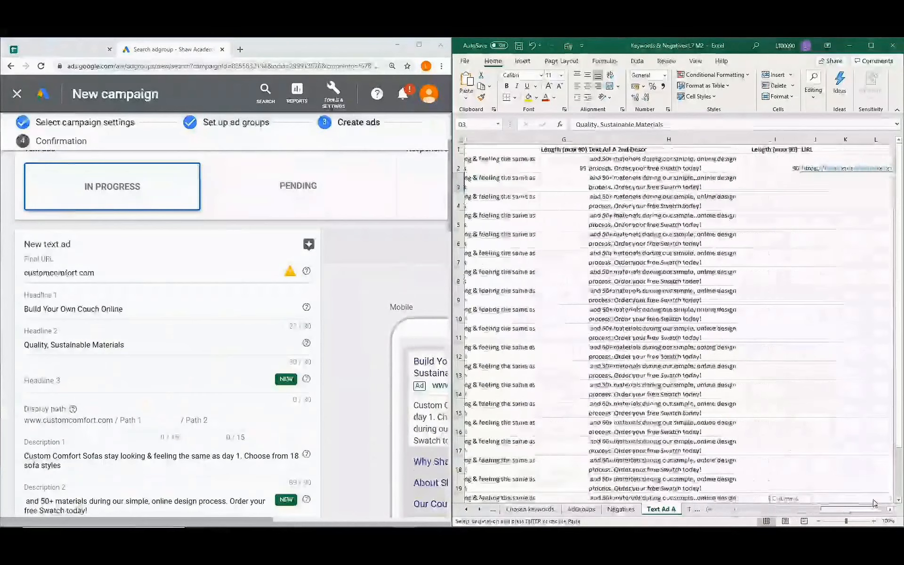
pyautogui.click(740, 162)
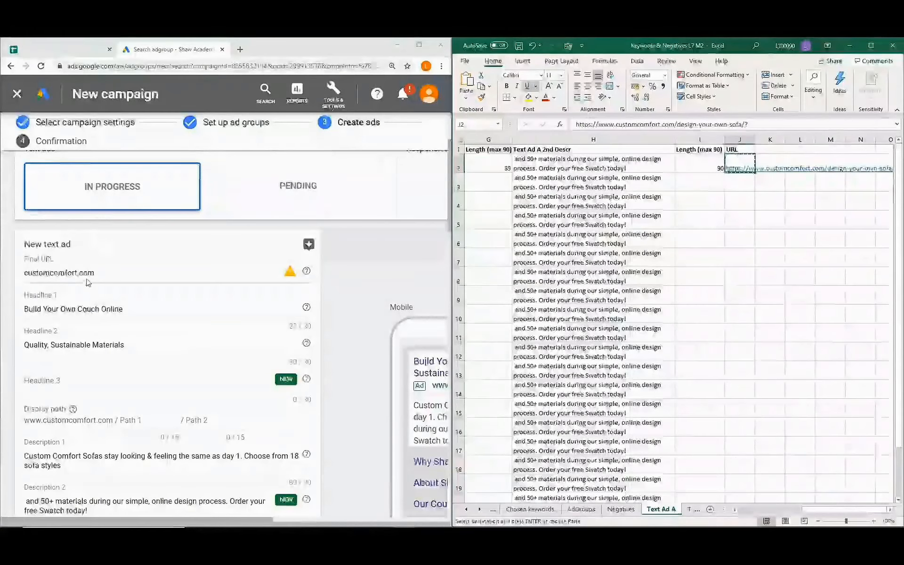
# Replace the Final URL of all three ads, including Build Sofa and Custom Build Couch, with the J2 tracking URL.
pyautogui.moveTo(105, 272); pyautogui.dragTo(19, 271)
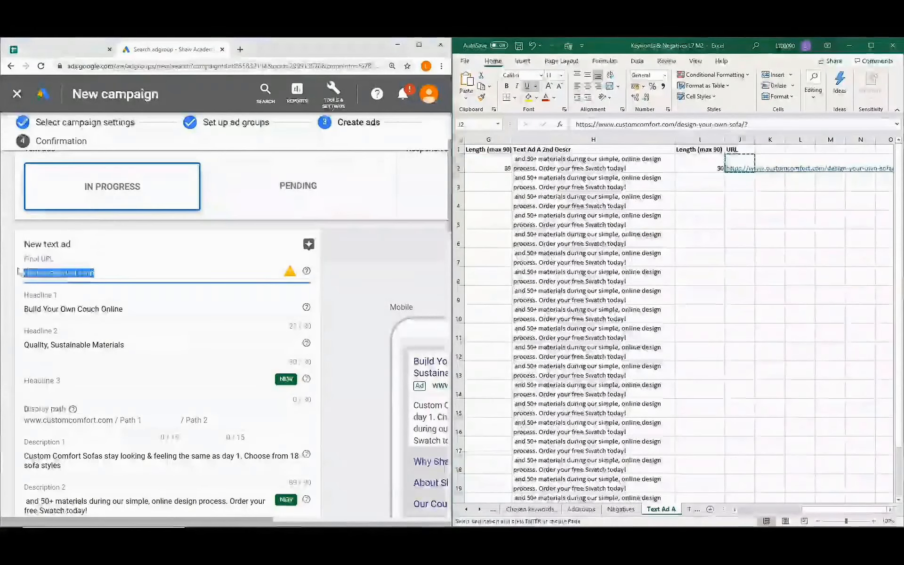
pyautogui.hotkey('ctrl', 'v')
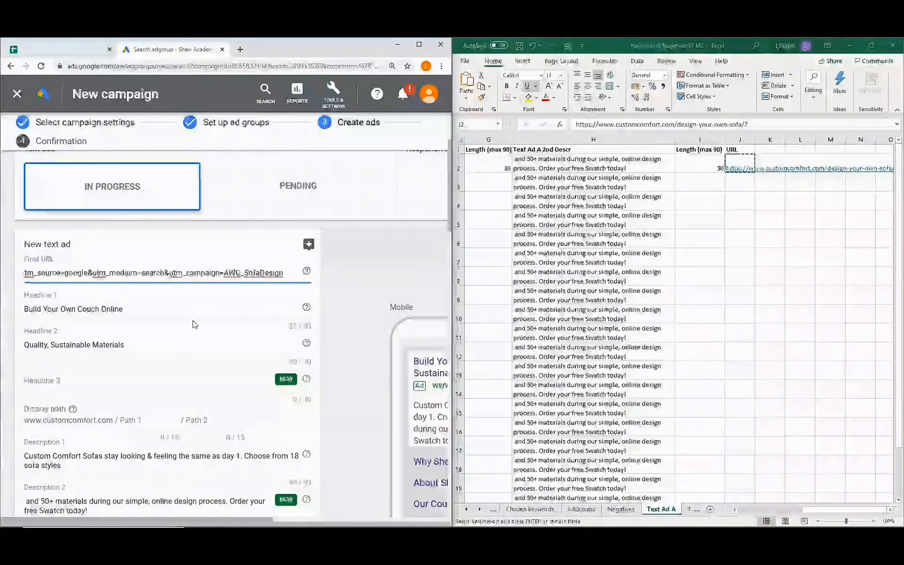
pyautogui.scroll(-9, 194, 324)
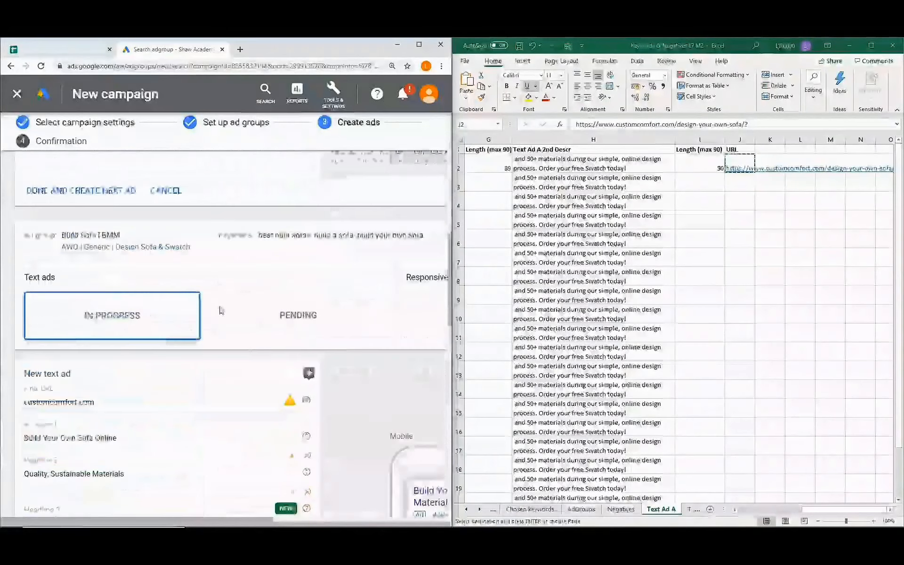
pyautogui.scroll(-1, 221, 310)
pyautogui.moveTo(107, 344); pyautogui.dragTo(5, 343)
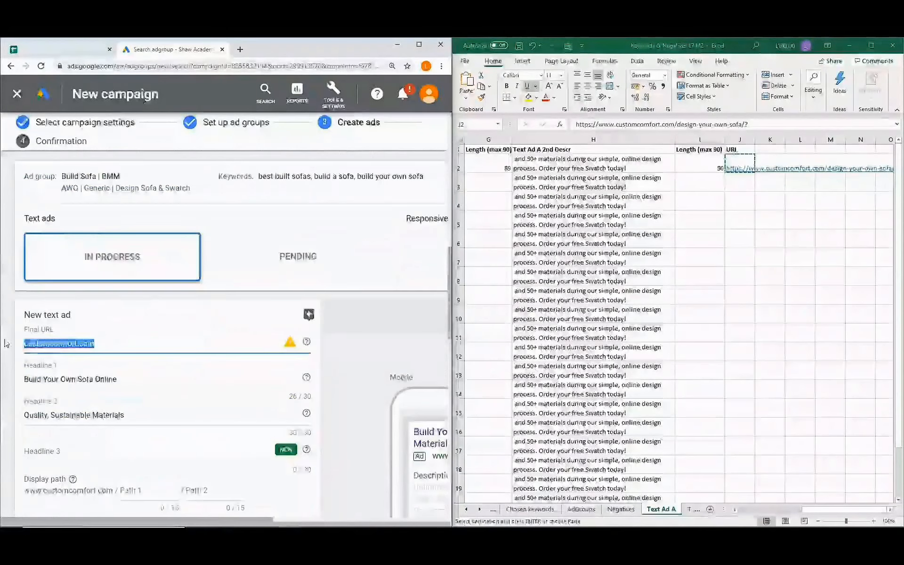
pyautogui.hotkey('ctrl', 'v')
pyautogui.scroll(-6, 132, 346)
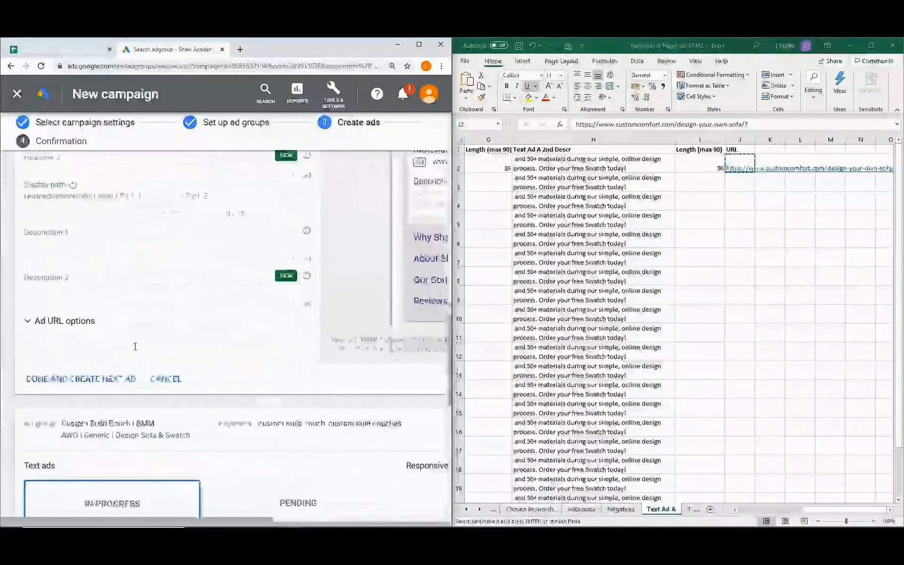
pyautogui.scroll(-5, 135, 347)
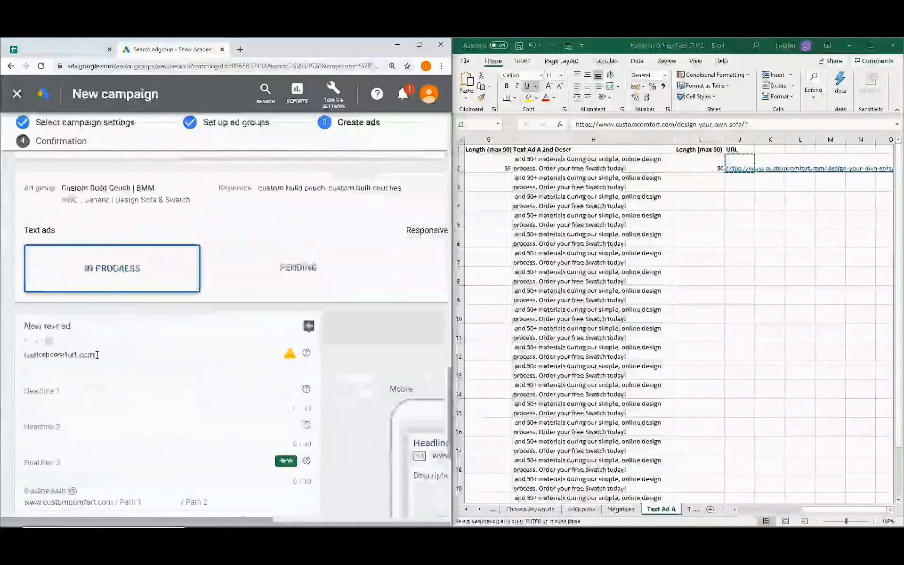
pyautogui.moveTo(97, 355); pyautogui.dragTo(17, 358)
pyautogui.hotkey('ctrl', 'v')
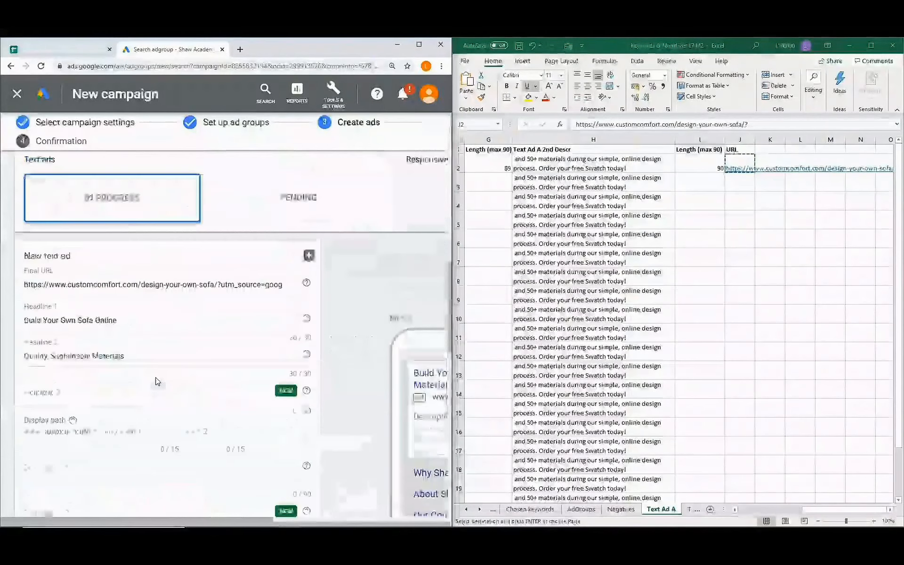
pyautogui.scroll(4, 157, 381)
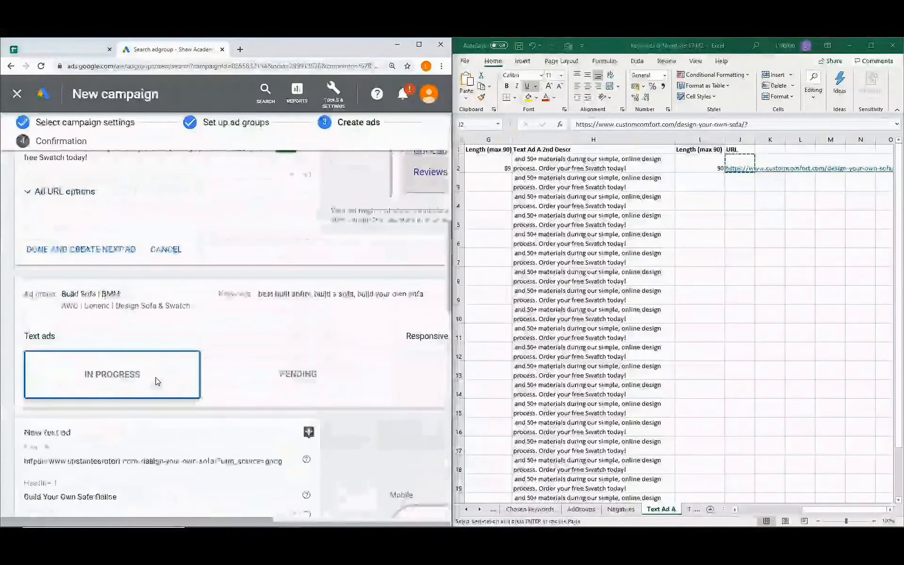
pyautogui.scroll(-3, 157, 381)
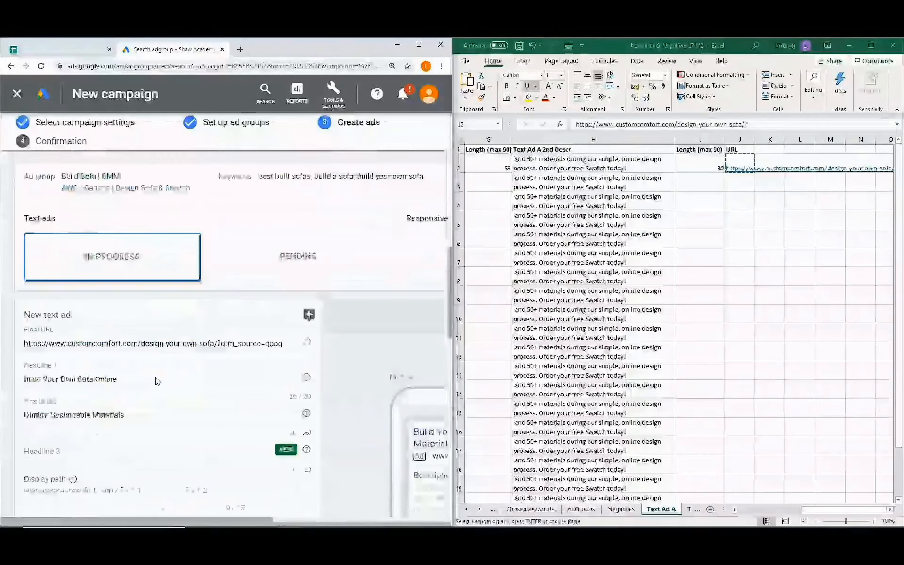
pyautogui.scroll(-5, 183, 375)
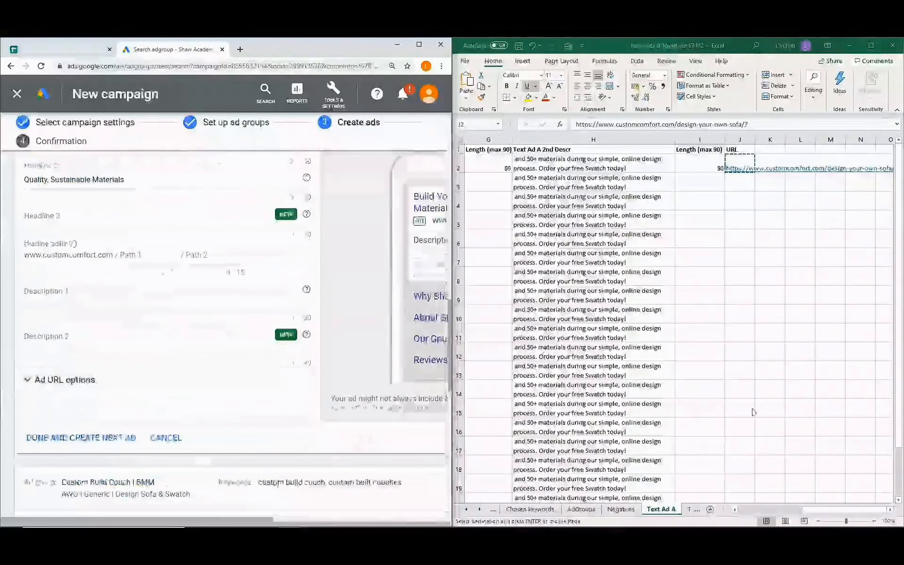
pyautogui.moveTo(818, 513); pyautogui.dragTo(847, 509)
pyautogui.click(589, 183)
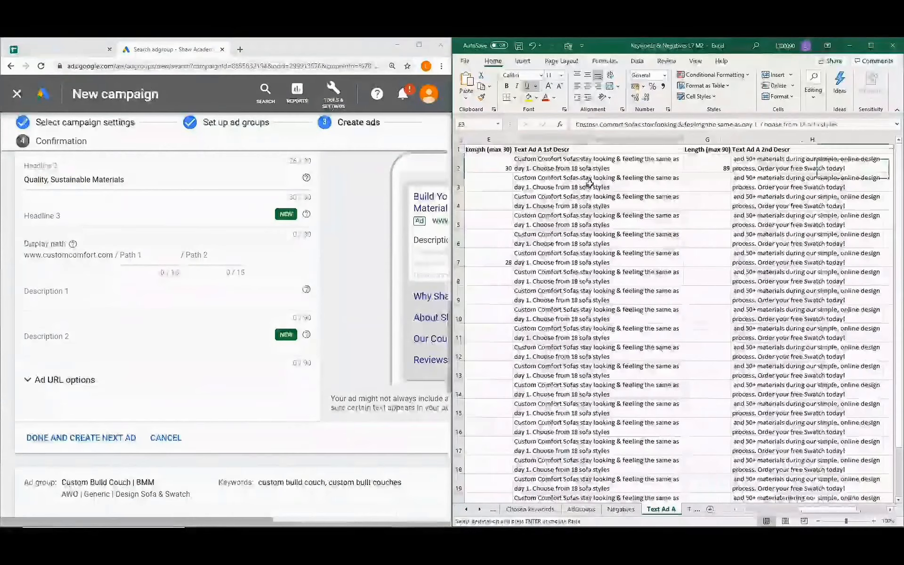
pyautogui.hotkey('ctrl', 'c')
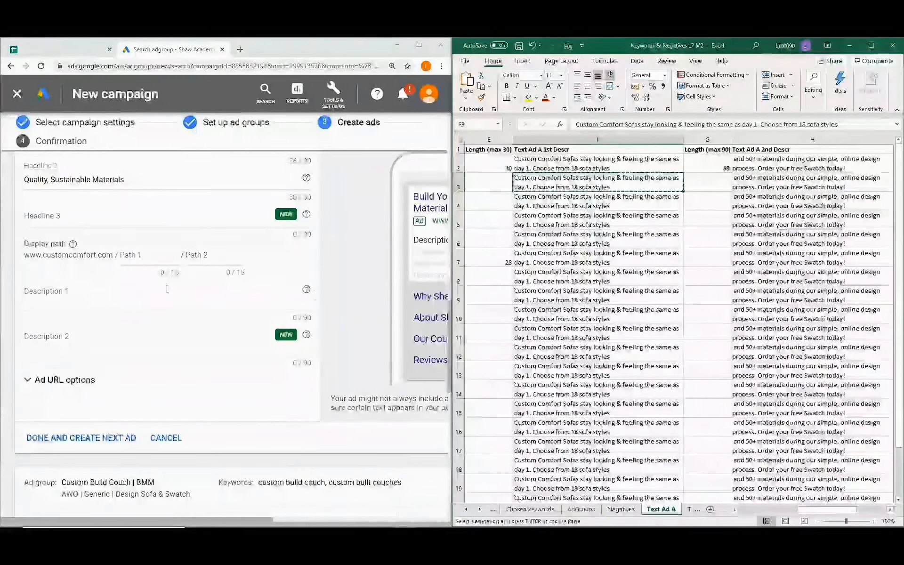
pyautogui.click(62, 302)
pyautogui.hotkey('ctrl', 'v')
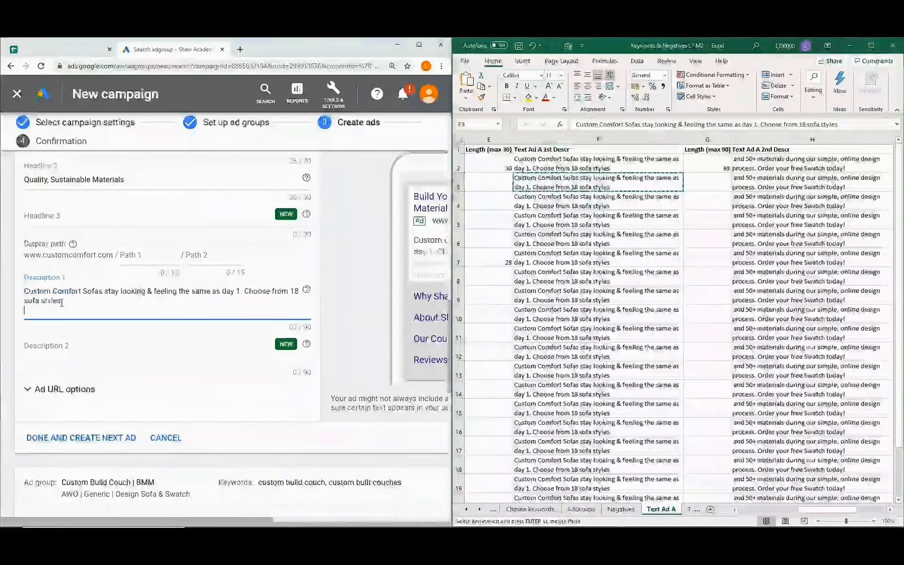
pyautogui.click(806, 183)
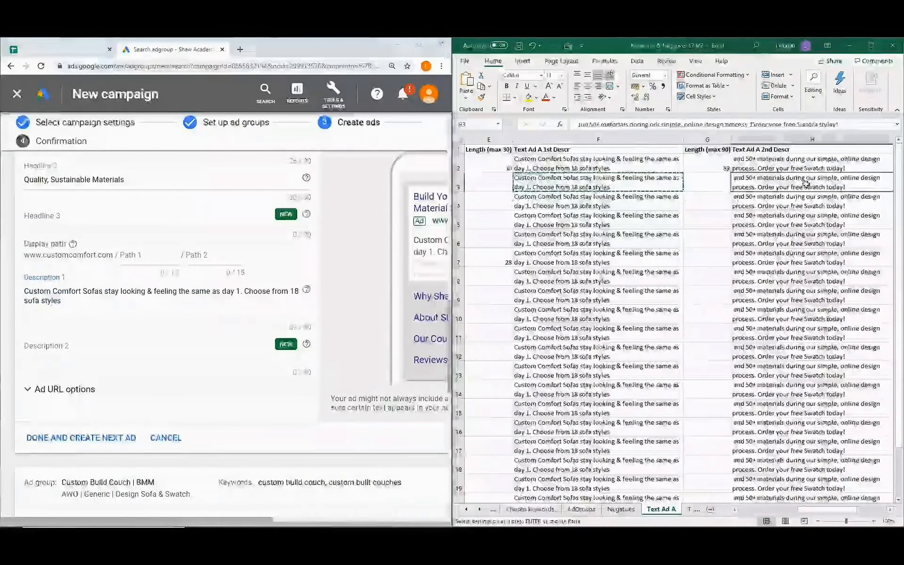
pyautogui.hotkey('ctrl', 'c')
pyautogui.click(98, 351)
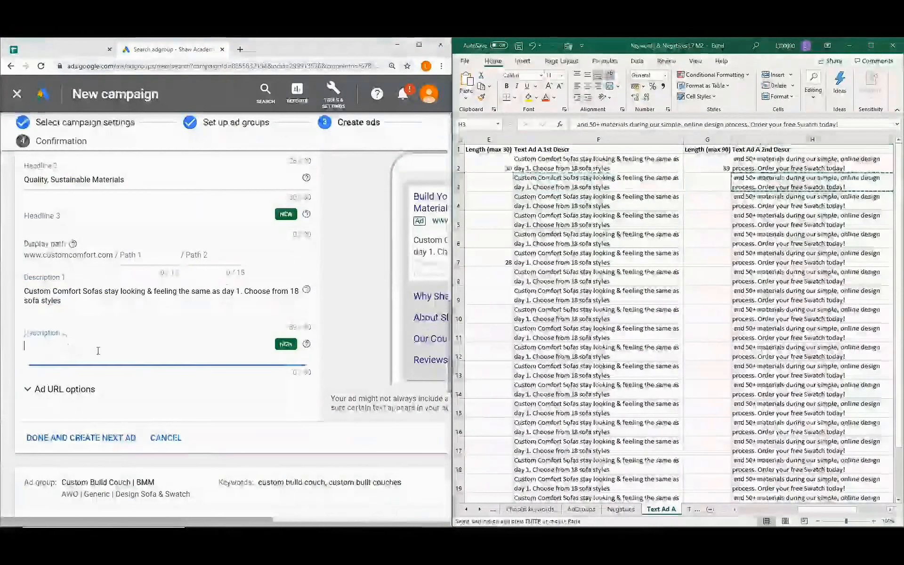
pyautogui.hotkey('ctrl', 'v')
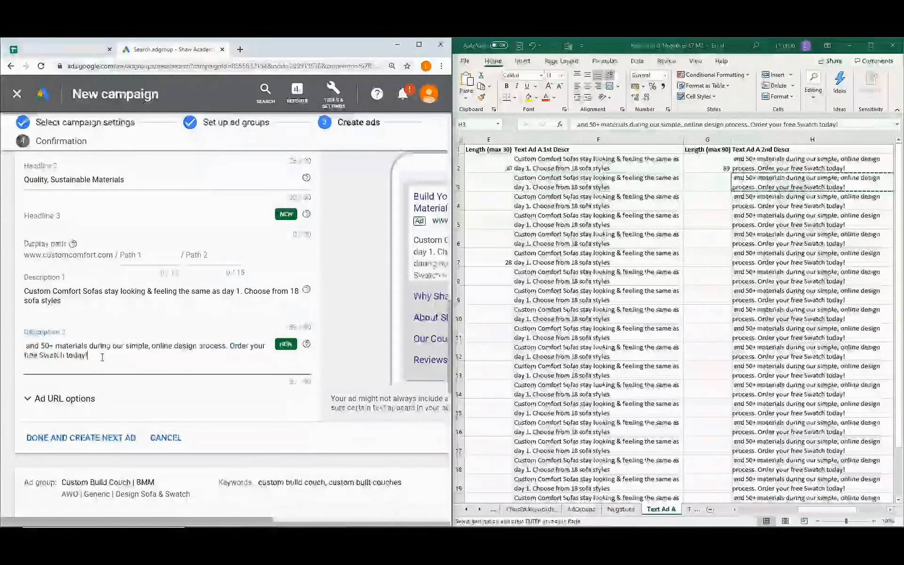
pyautogui.click(69, 302)
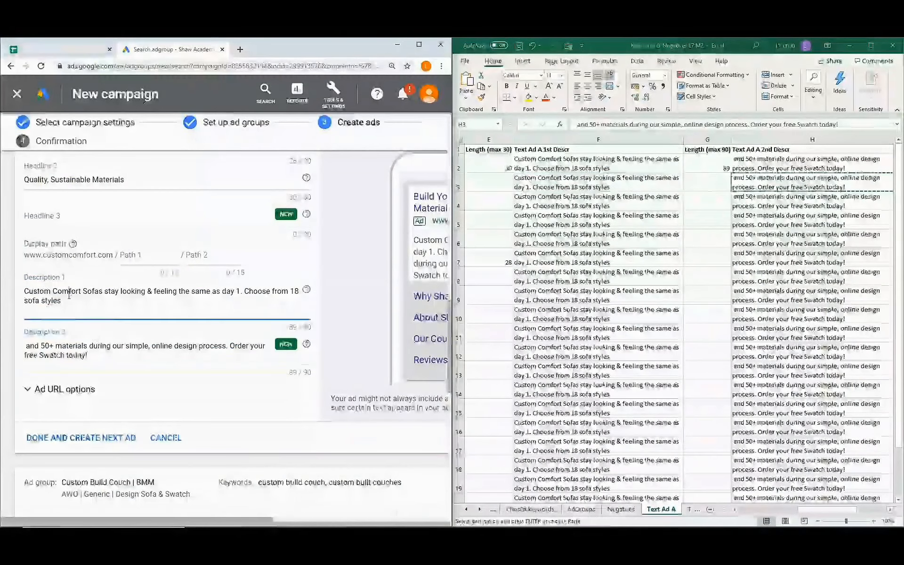
pyautogui.press('BackSpace')
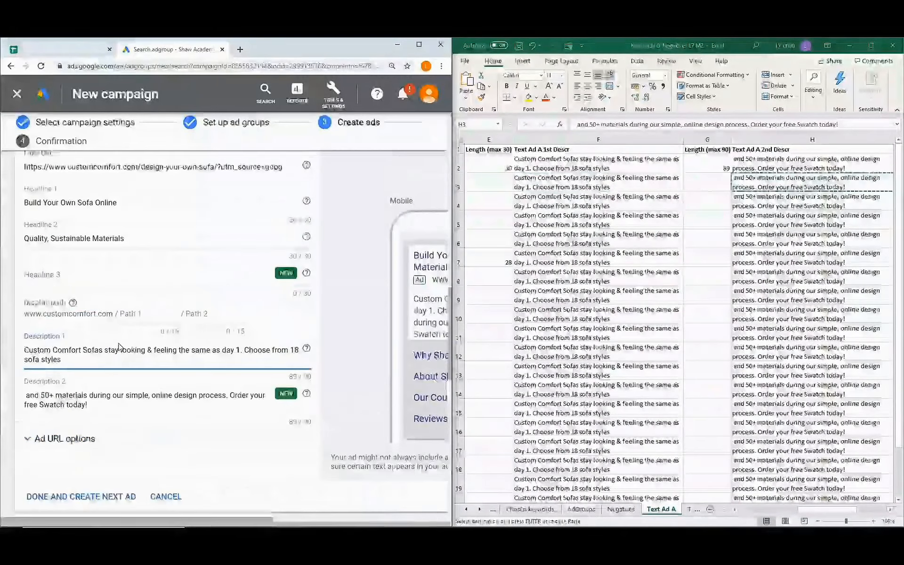
pyautogui.scroll(1, 119, 346)
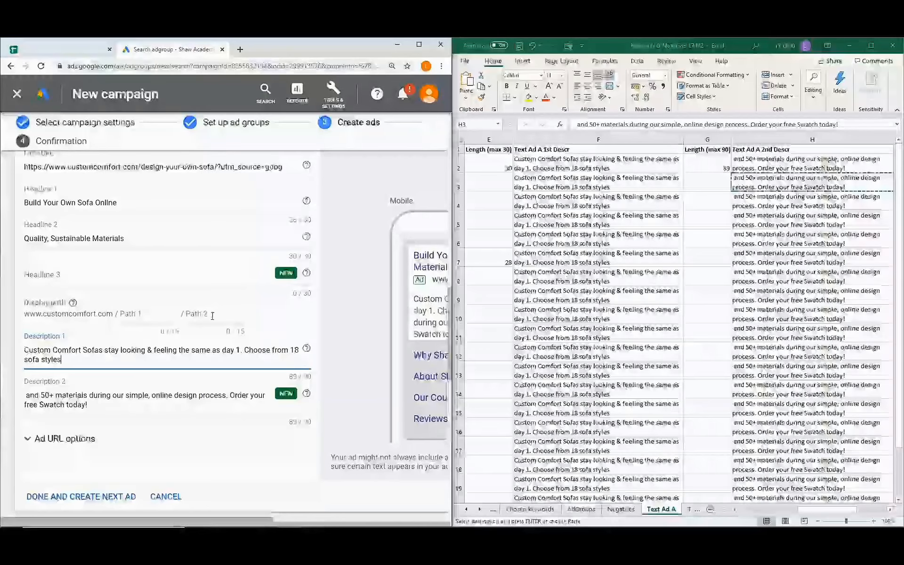
# Enter 'Sofa' as Path 1 and 'Design' as Path 2.
pyautogui.click(148, 314)
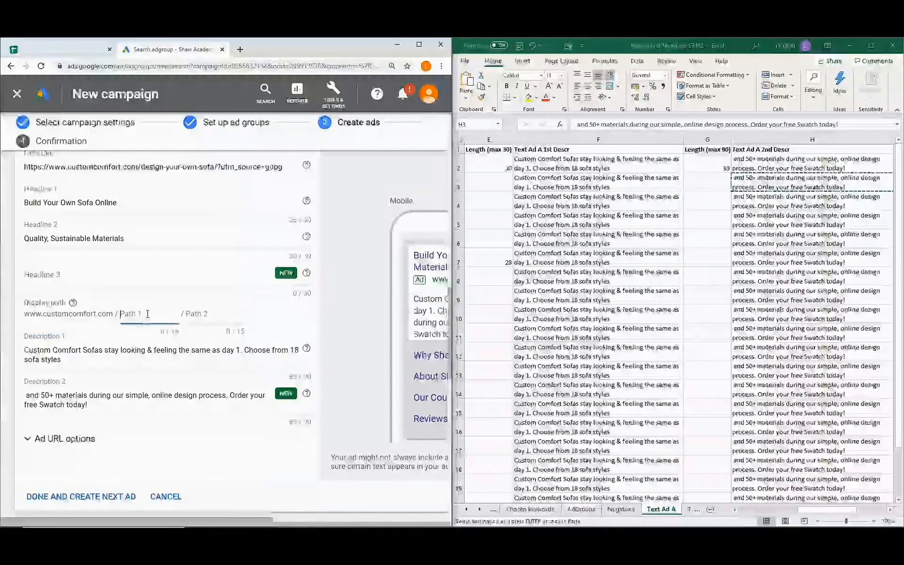
pyautogui.write('Sofa')
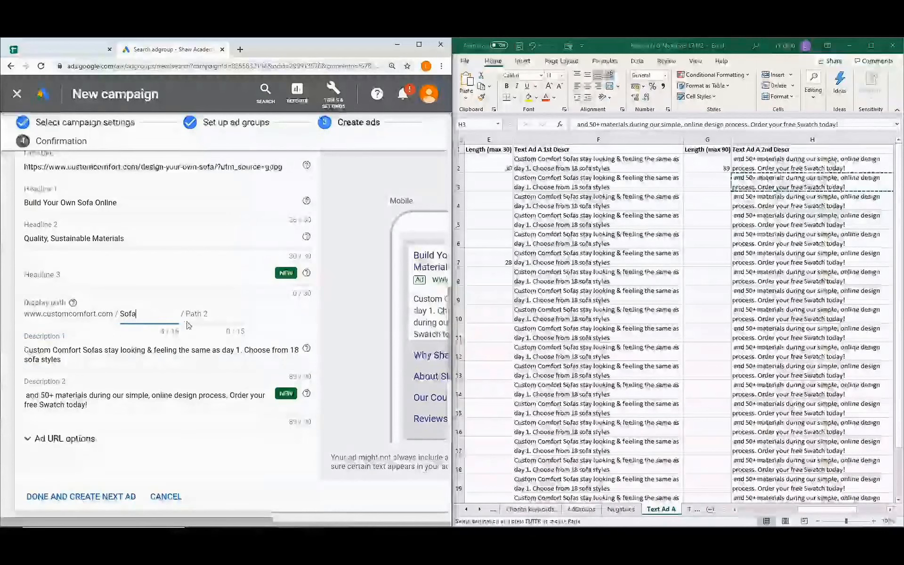
pyautogui.click(207, 314)
pyautogui.write('sign')
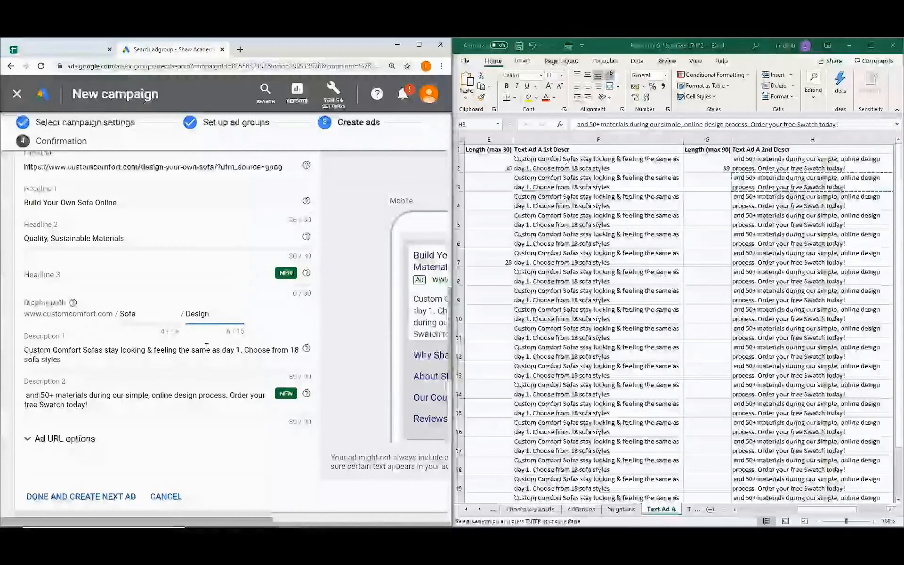
pyautogui.scroll(-1, 226, 433)
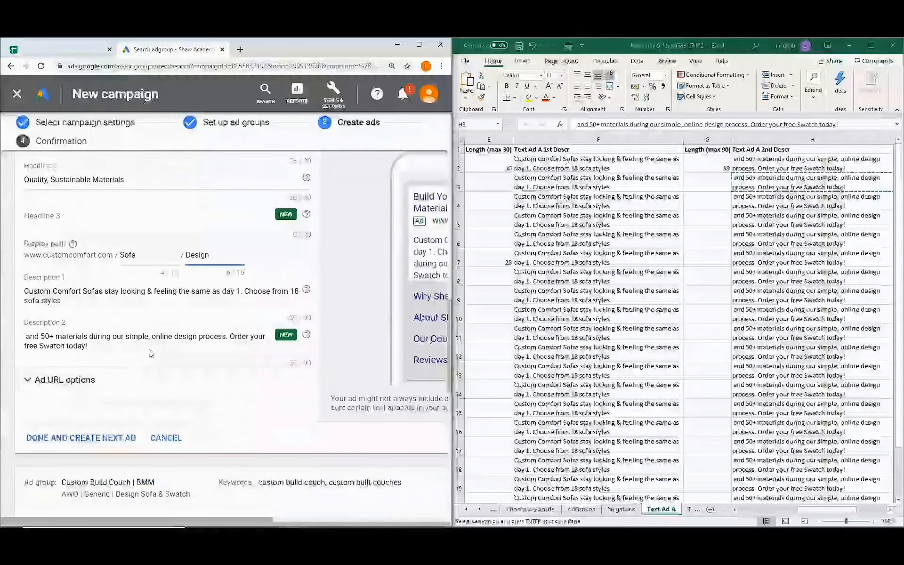
pyautogui.scroll(-1, 203, 355)
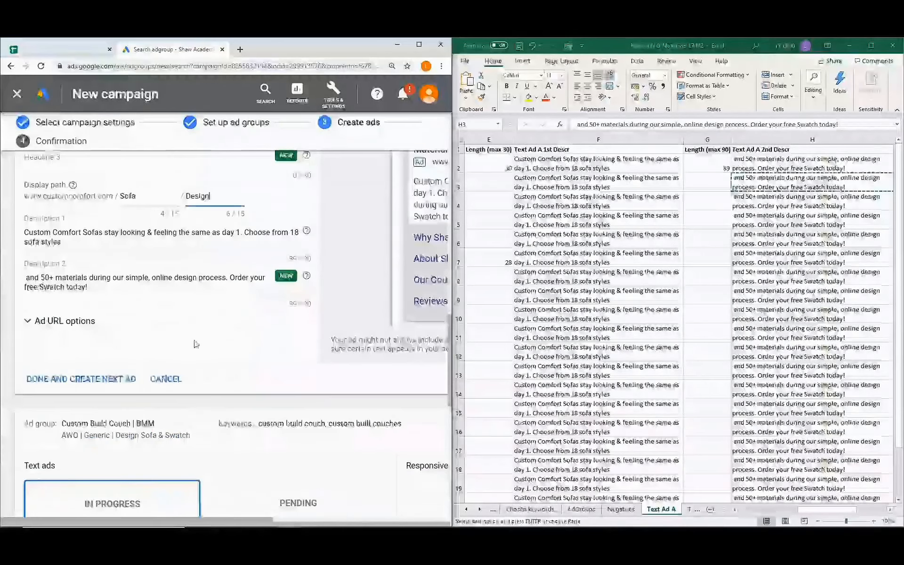
# Paste headlines 'Custom Built Couches' (B4) and 'Quality, Sustainable Materials' (D4) into the new ad.
pyautogui.scroll(-4, 195, 343)
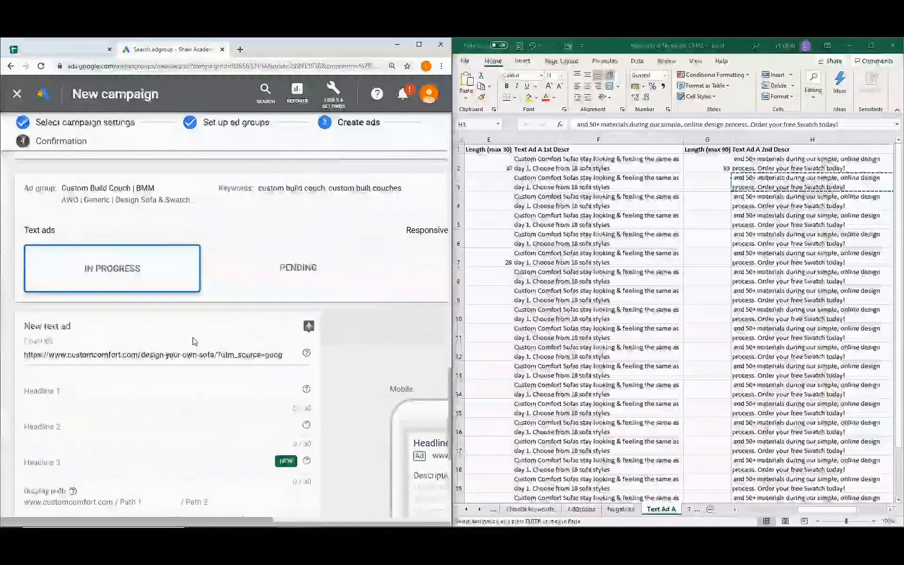
pyautogui.scroll(-1, 195, 341)
pyautogui.moveTo(819, 509); pyautogui.dragTo(758, 513)
pyautogui.click(604, 203)
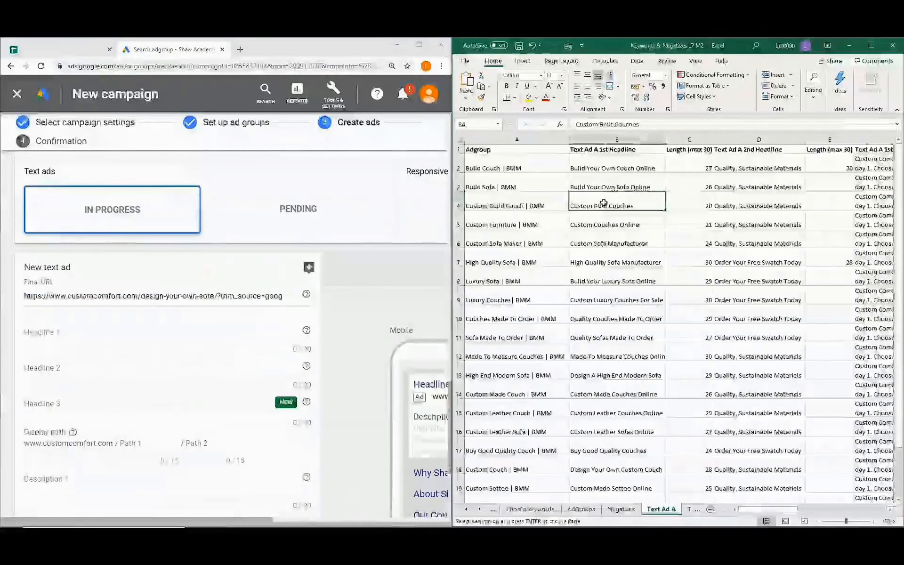
pyautogui.hotkey('ctrl', 'c')
pyautogui.click(95, 330)
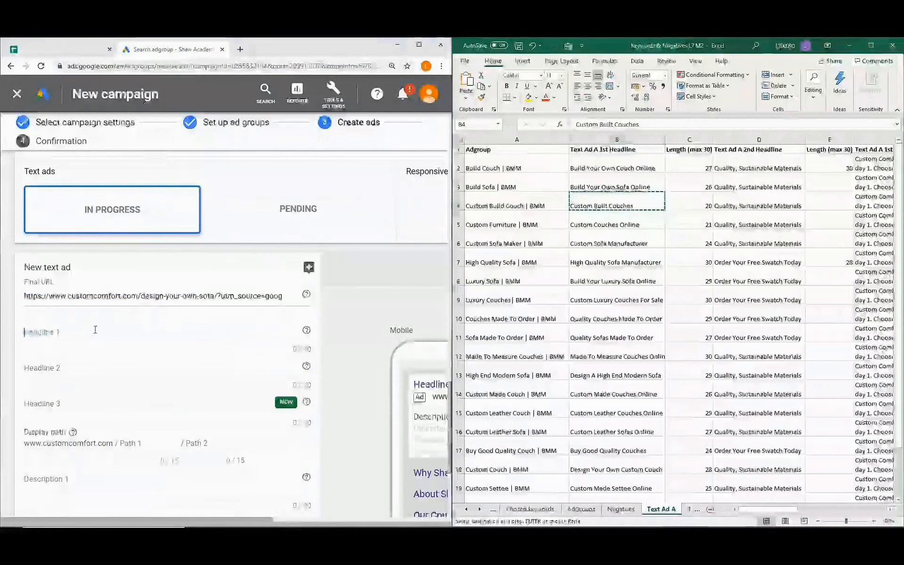
pyautogui.hotkey('ctrl', 'v')
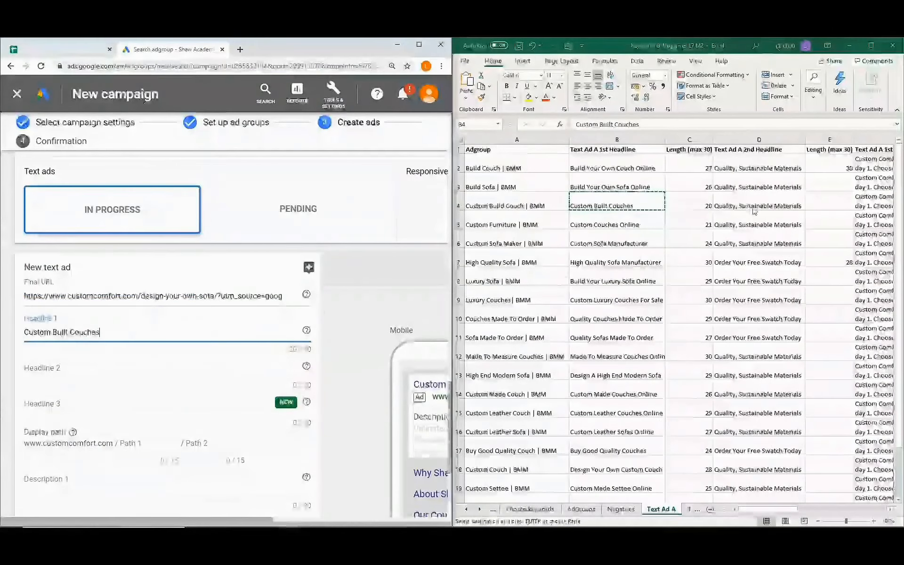
pyautogui.click(755, 208)
pyautogui.hotkey('ctrl', 'c')
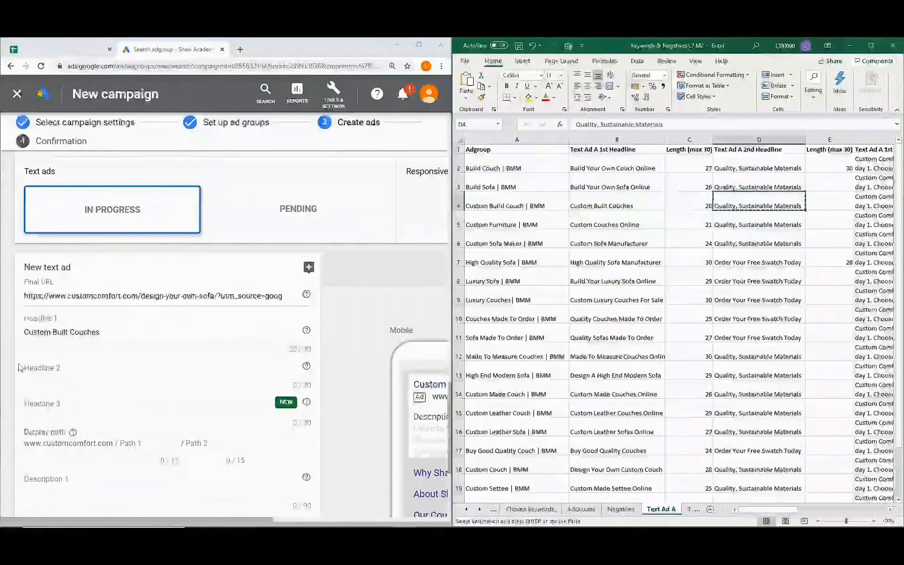
pyautogui.click(79, 369)
pyautogui.hotkey('ctrl', 'v')
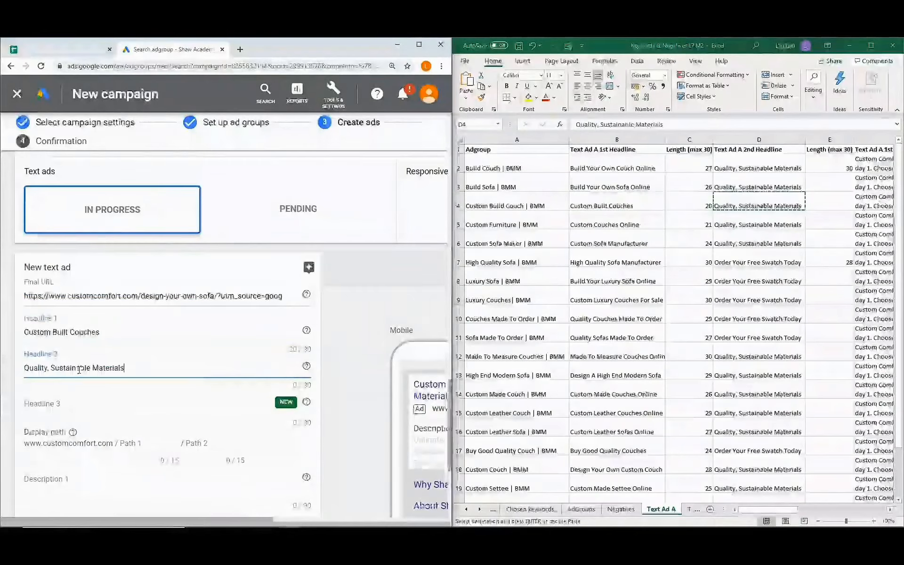
# Paste the F4 and H4 descriptions into the ad and save the campaign.
pyautogui.click(868, 201)
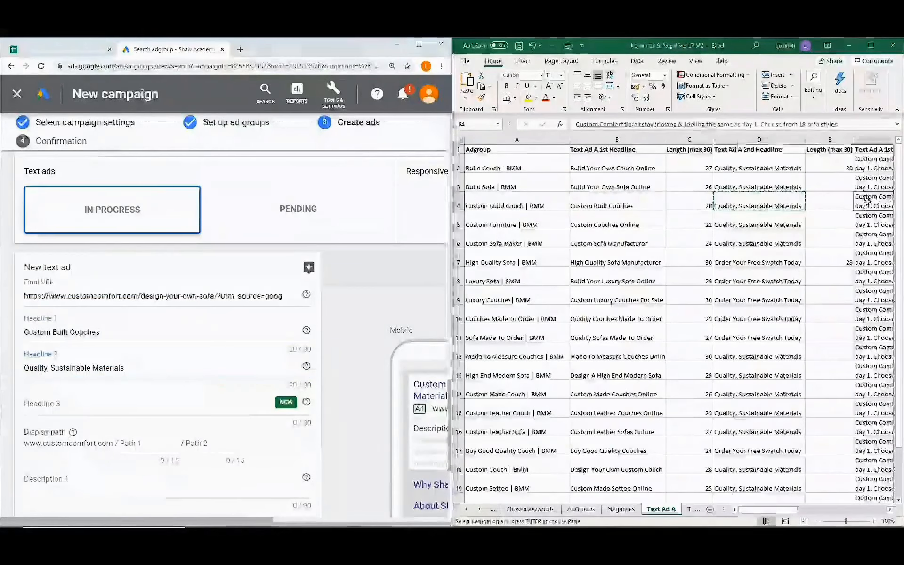
pyautogui.hotkey('ctrl', 'c')
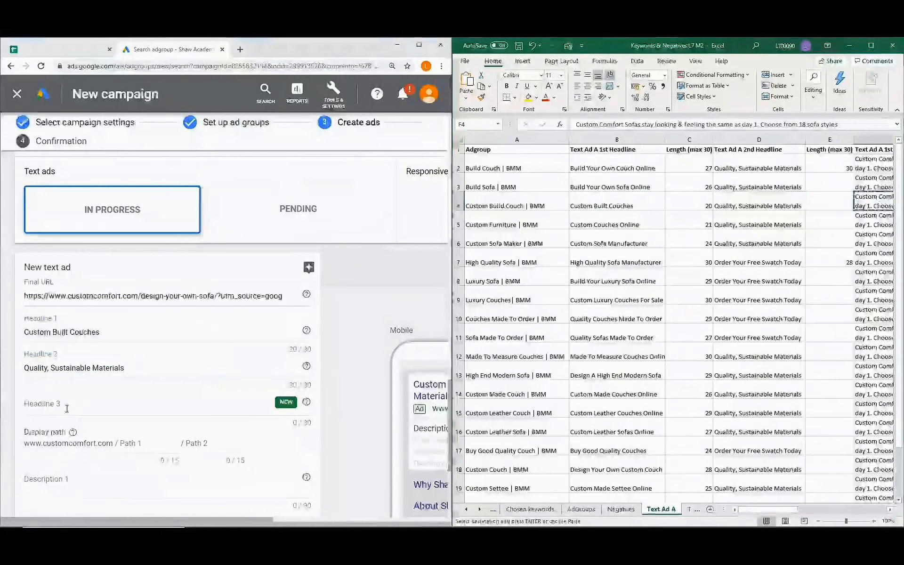
pyautogui.click(67, 408)
pyautogui.scroll(-3, 62, 477)
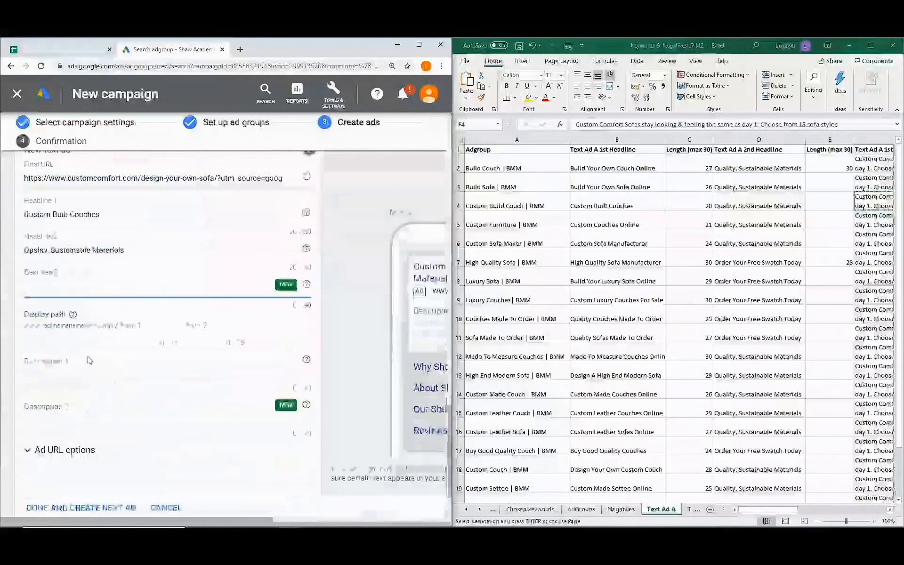
pyautogui.click(65, 375)
pyautogui.hotkey('ctrl', 'v')
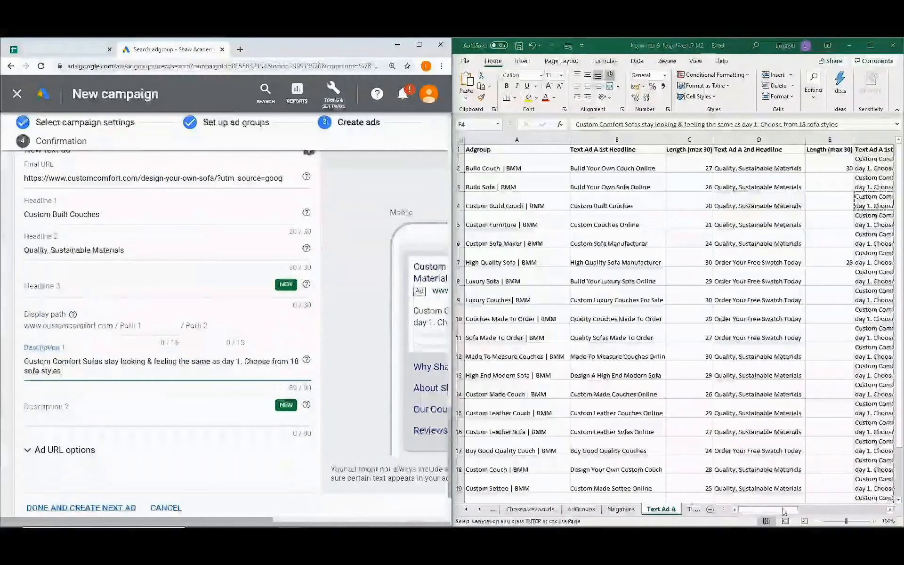
pyautogui.moveTo(784, 511); pyautogui.dragTo(855, 511)
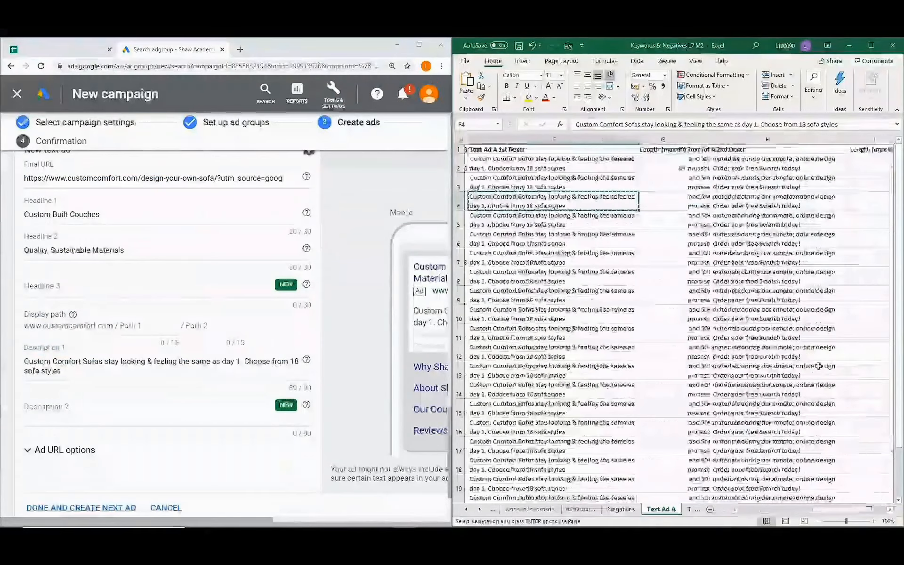
pyautogui.click(758, 201)
pyautogui.hotkey('ctrl', 'c')
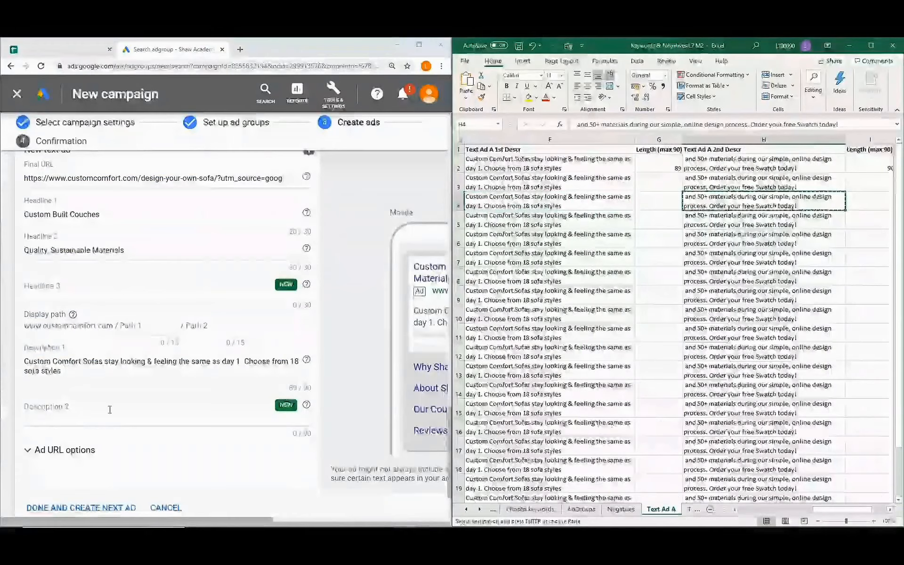
pyautogui.click(79, 413)
pyautogui.hotkey('ctrl', 'v')
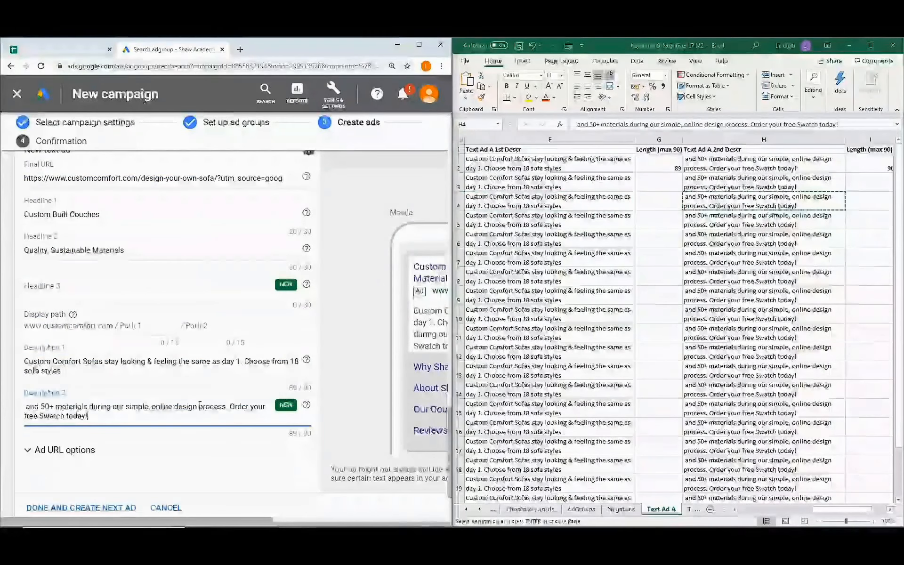
pyautogui.scroll(-2, 199, 406)
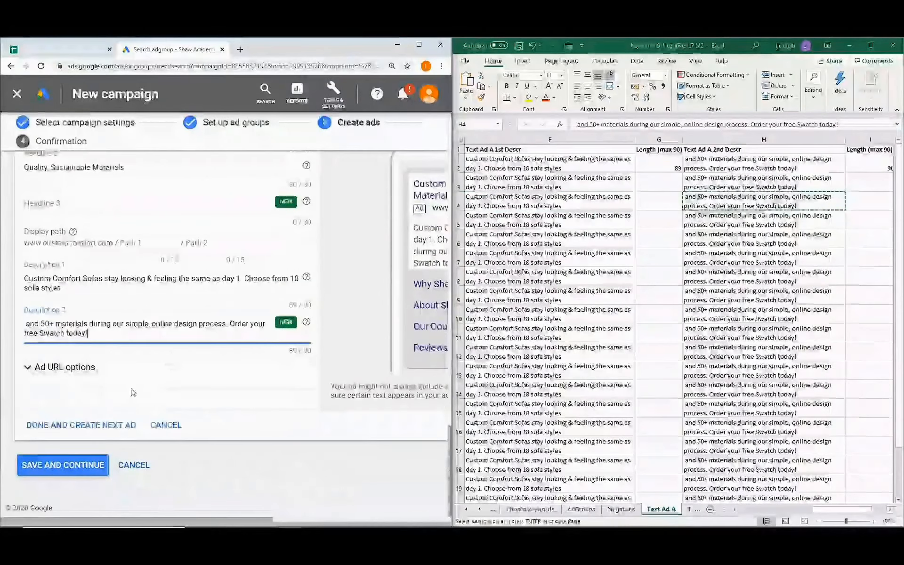
pyautogui.click(83, 470)
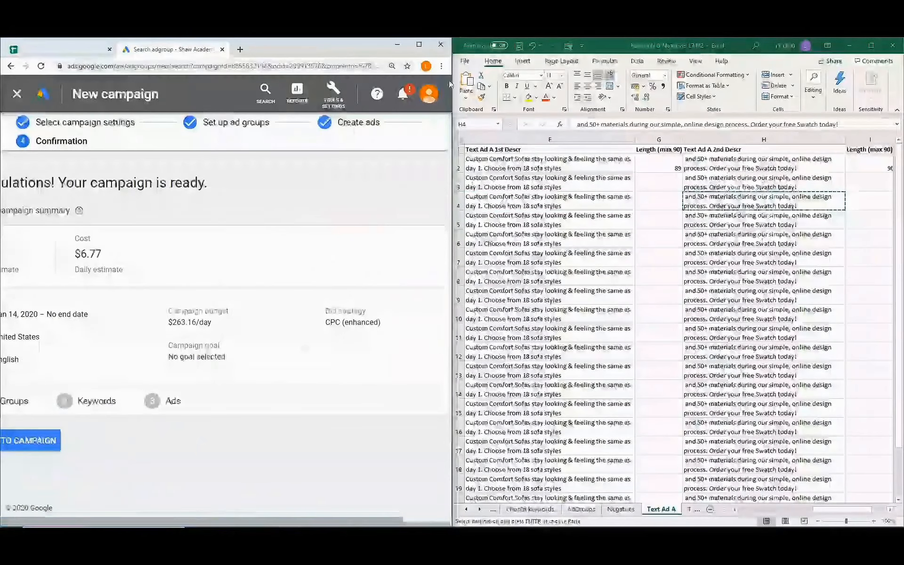
# Maximize Chrome and continue from the confirmation summary to the campaign.
pyautogui.click(417, 46)
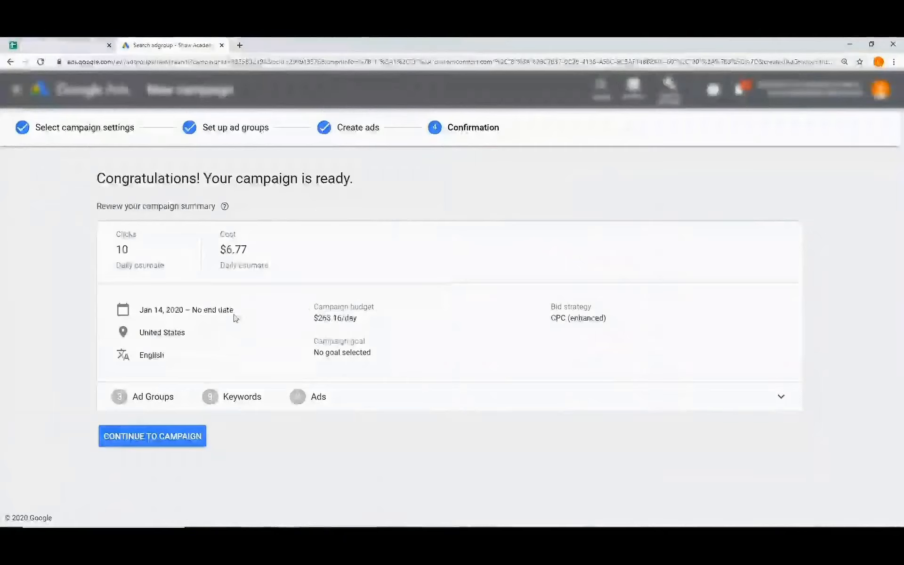
pyautogui.click(186, 444)
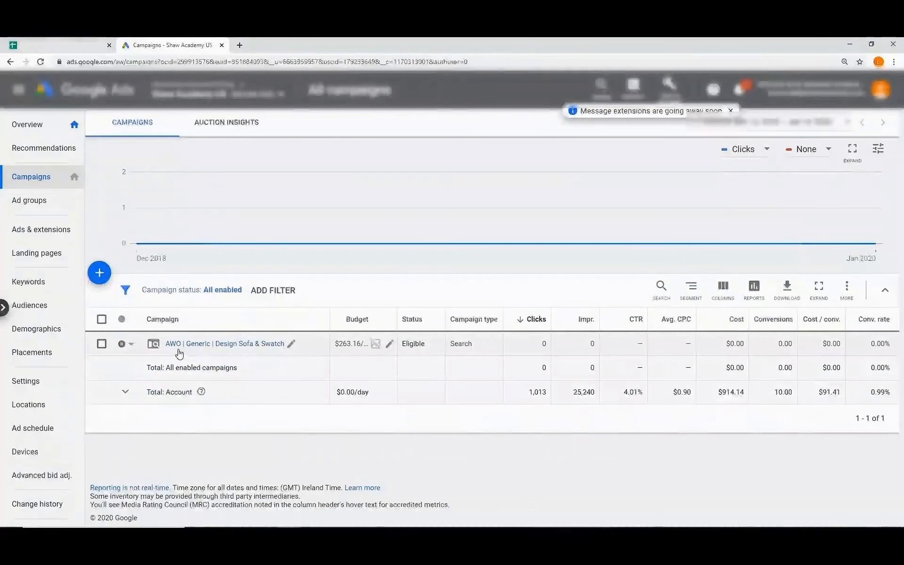
# Pause AWO | Generic | Design Sofa & Swatch and open its ad groups list.
pyautogui.click(133, 346)
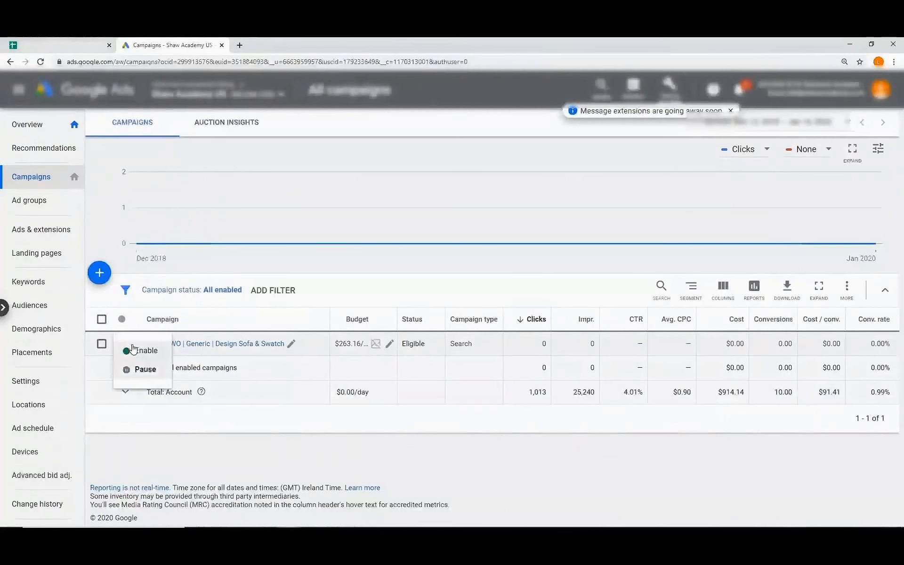
pyautogui.click(157, 380)
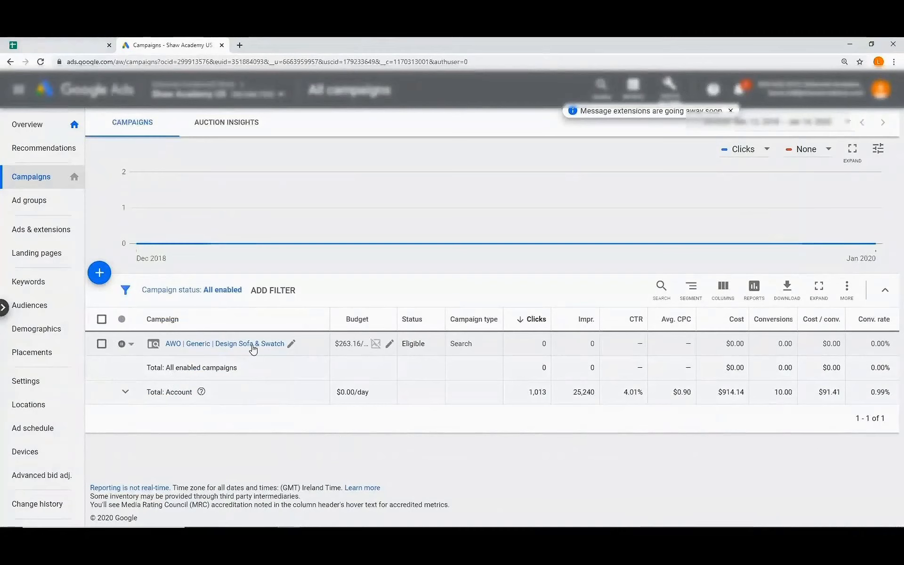
pyautogui.click(226, 345)
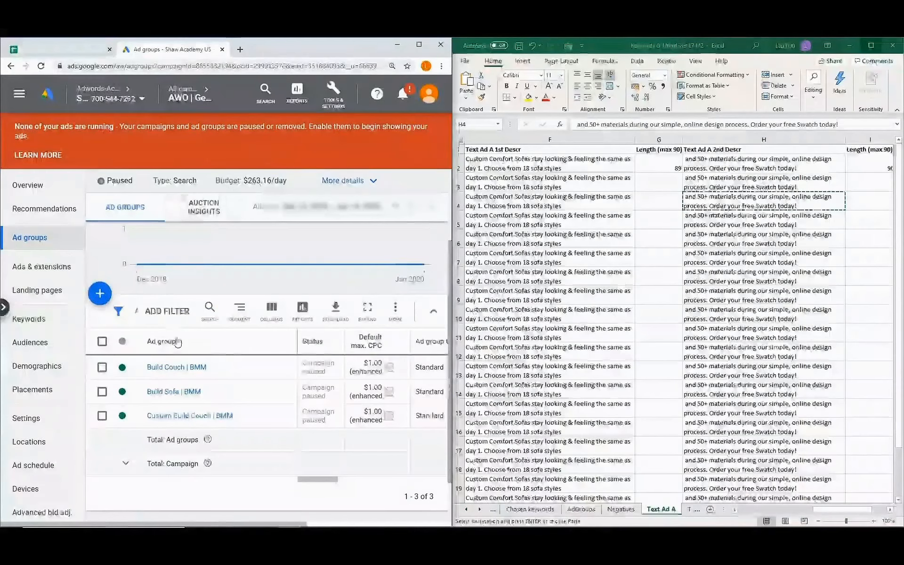
# Show the Build Couch | BMM ad group's ads and switch Excel to the Text Ad B sheet.
pyautogui.click(171, 373)
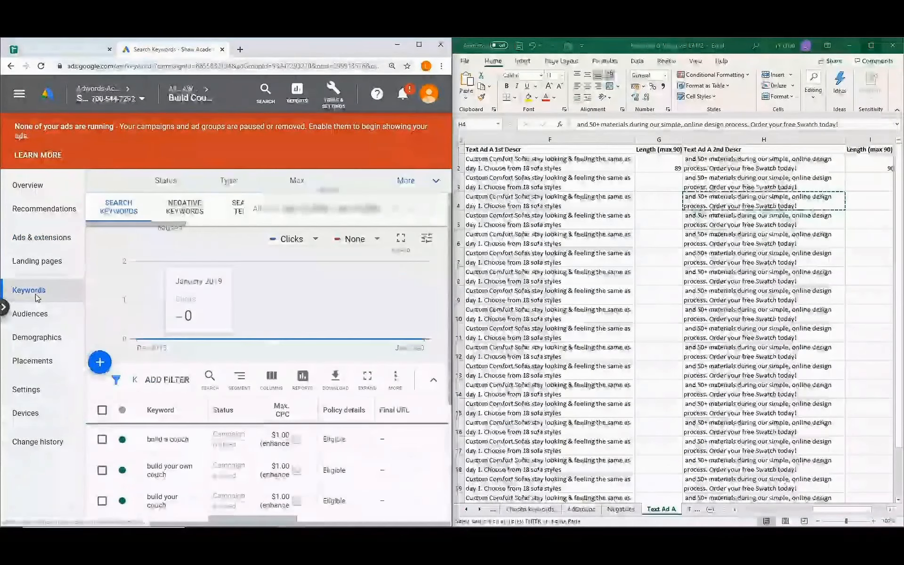
pyautogui.click(47, 241)
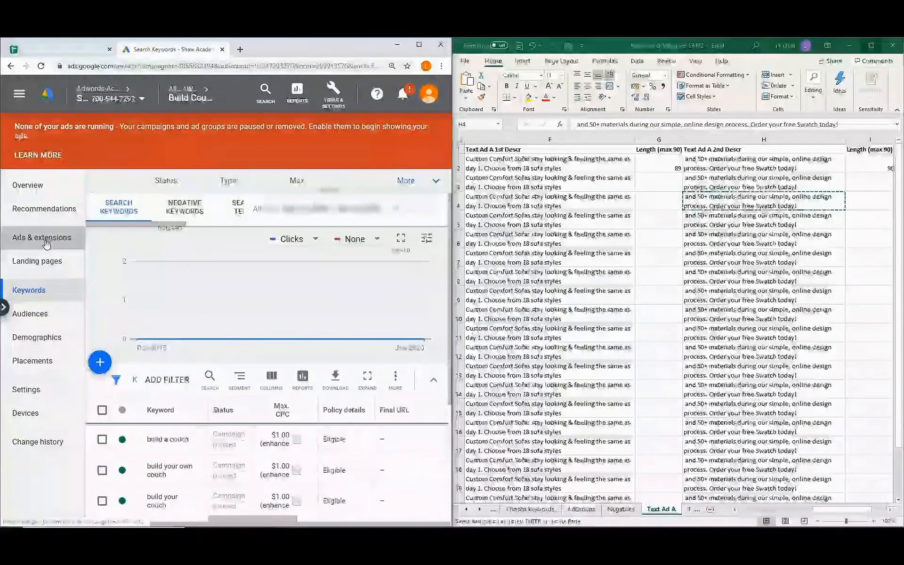
pyautogui.scroll(-3, 162, 300)
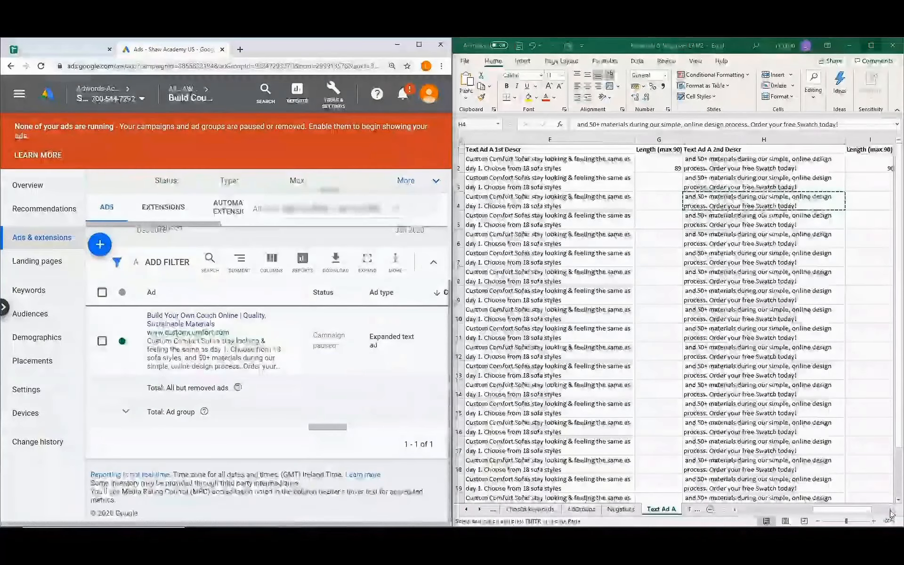
pyautogui.click(690, 510)
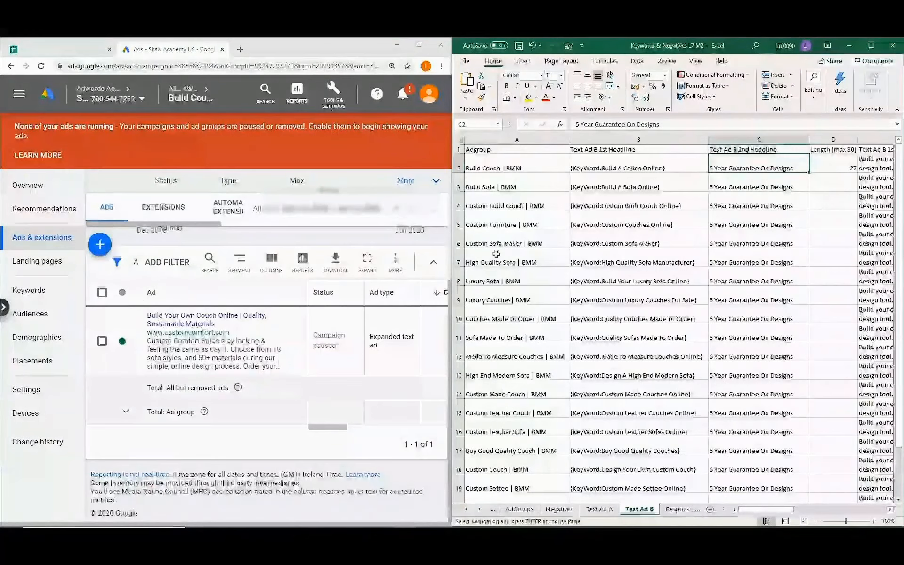
# Create a text ad with headlines '{KeyWord:Build A Couch Online}' and '5 Year Guarantee On Designs'.
pyautogui.click(100, 250)
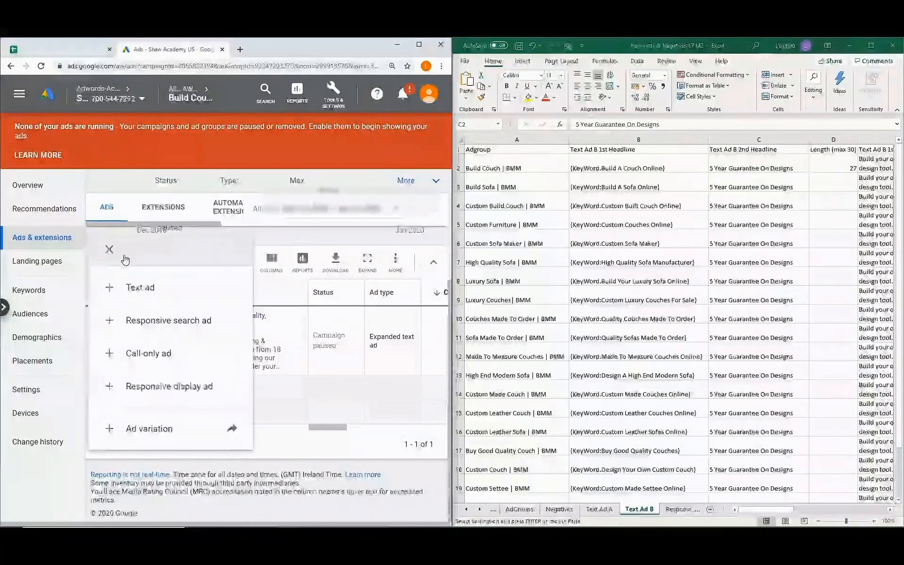
pyautogui.click(162, 298)
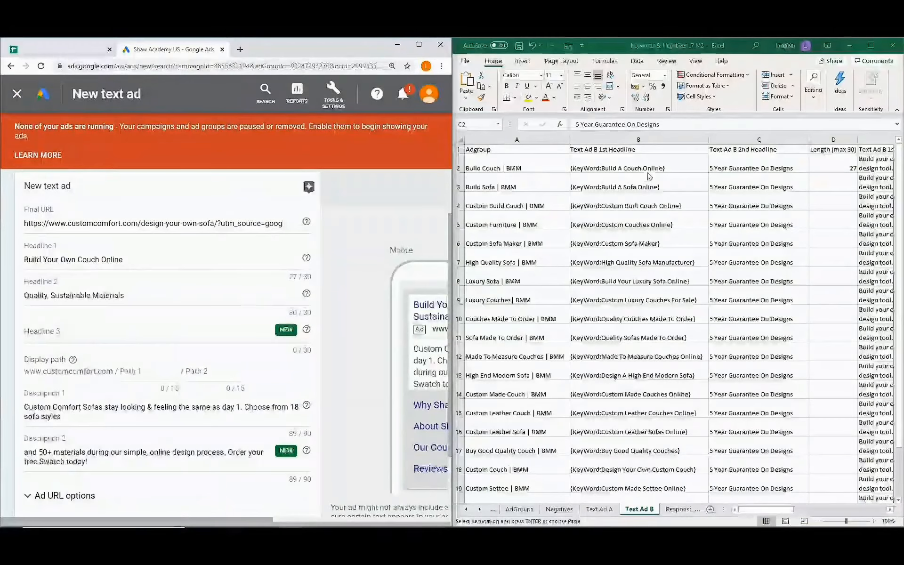
pyautogui.click(675, 168)
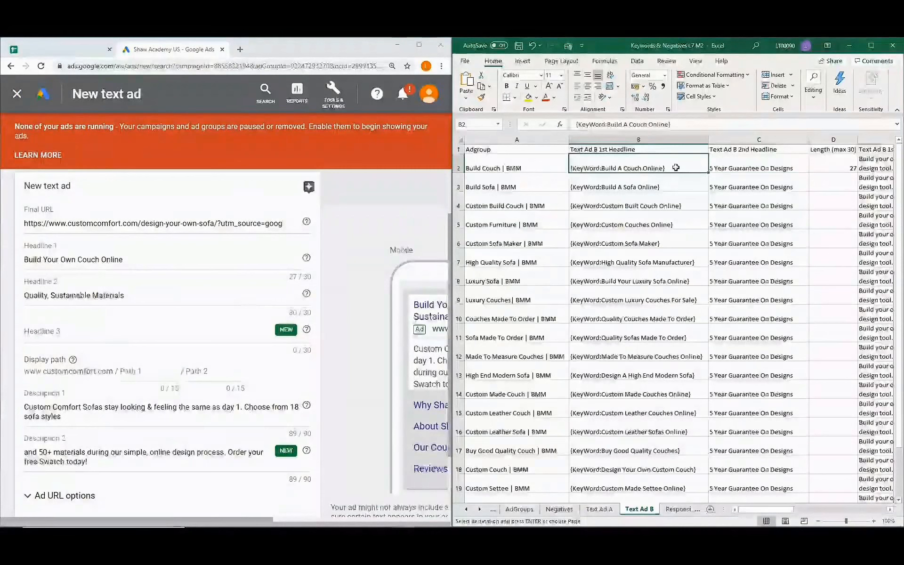
pyautogui.hotkey('ctrl', 'c')
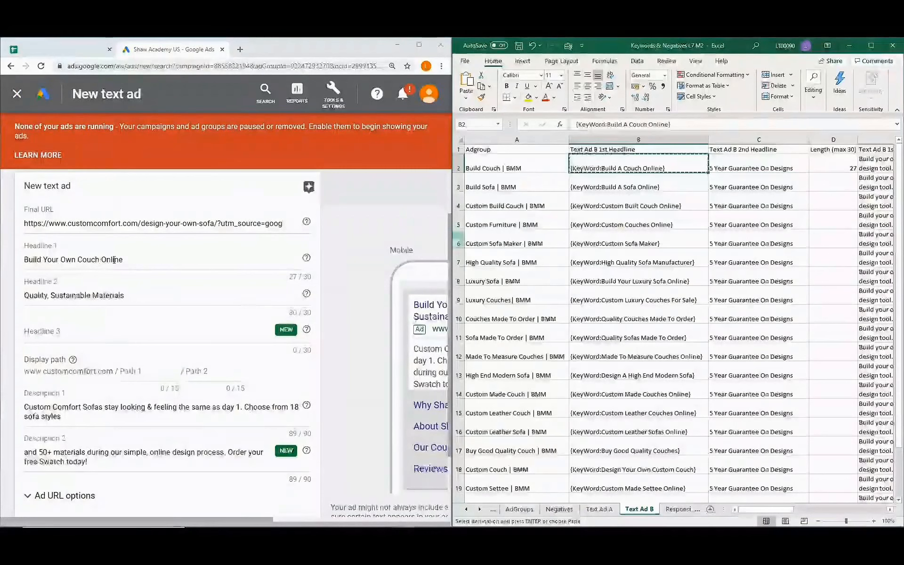
pyautogui.moveTo(123, 260); pyautogui.dragTo(14, 260)
pyautogui.hotkey('ctrl', 'v')
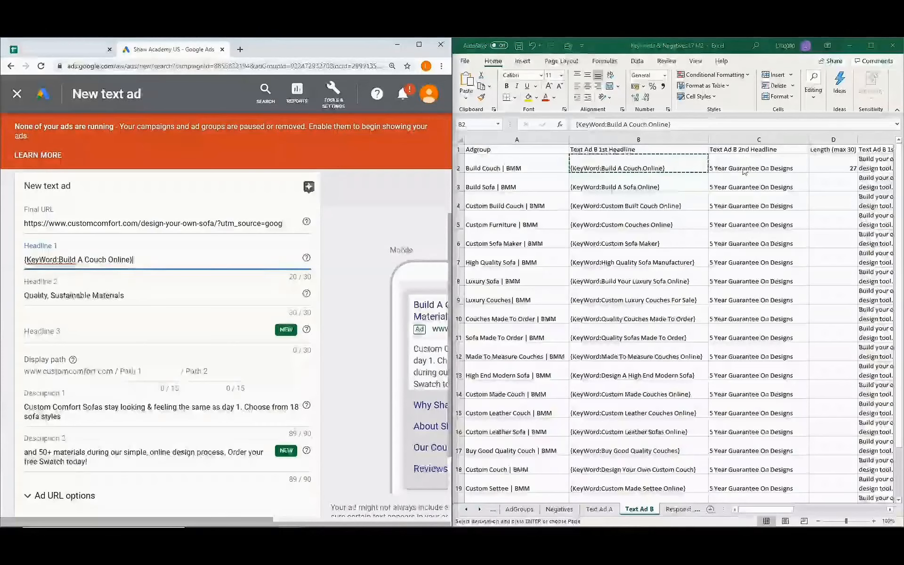
pyautogui.click(757, 167)
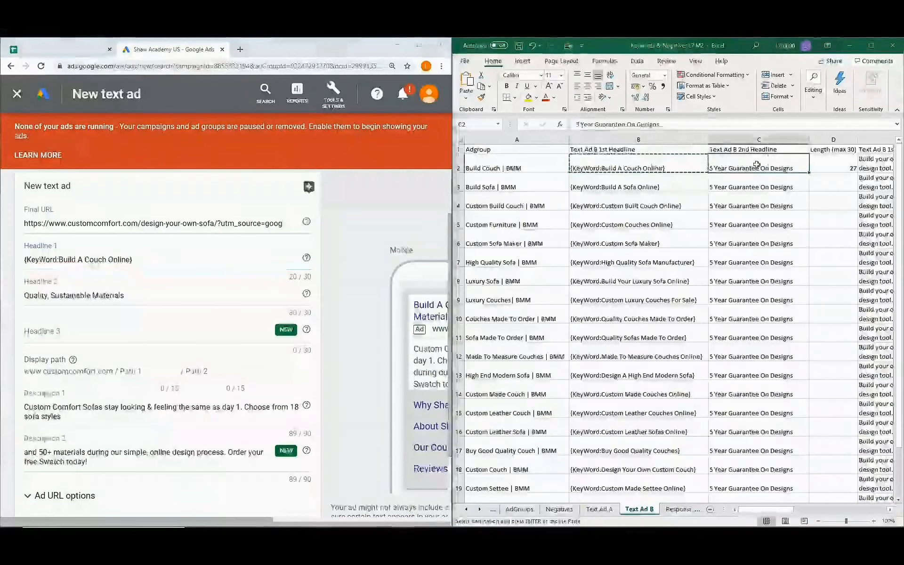
pyautogui.hotkey('ctrl', 'c')
pyautogui.click(133, 293)
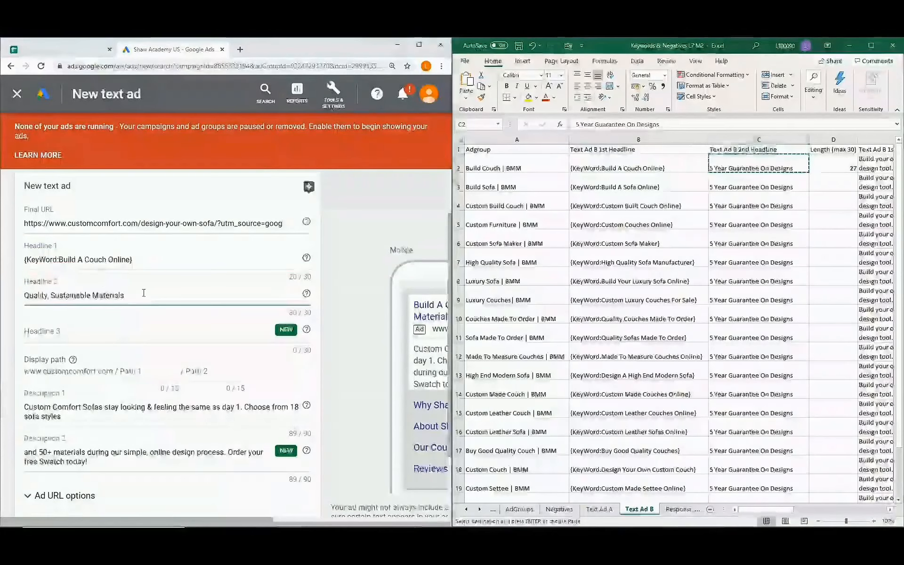
pyautogui.moveTo(144, 293); pyautogui.dragTo(1, 292)
pyautogui.hotkey('ctrl', 'v')
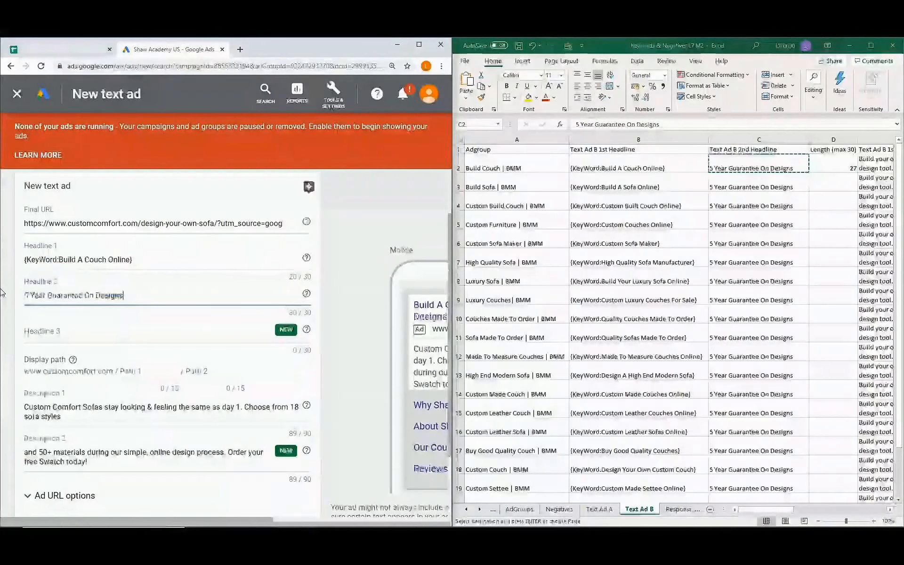
# Fill Descriptions 1 and 2 from cells E2 and G2, then save the ad.
pyautogui.moveTo(794, 514); pyautogui.dragTo(846, 505)
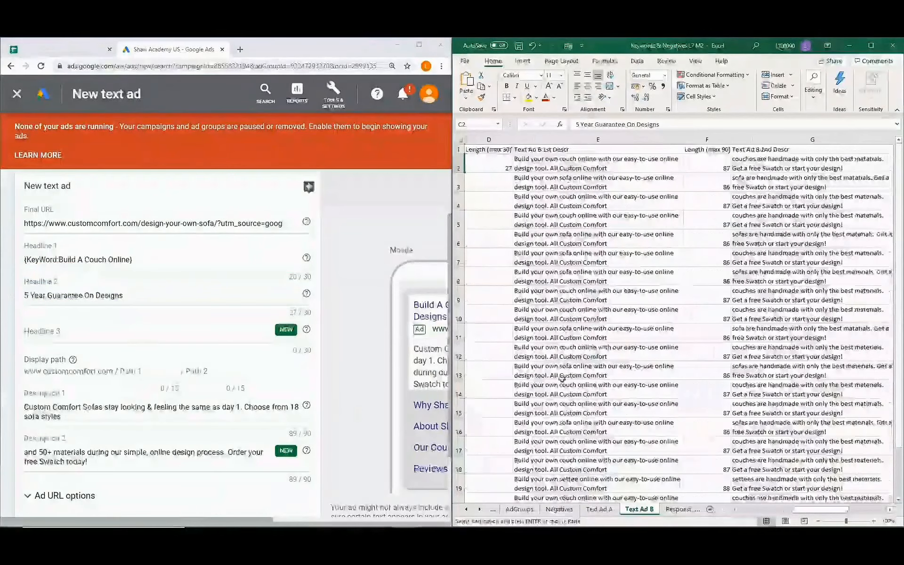
pyautogui.click(625, 168)
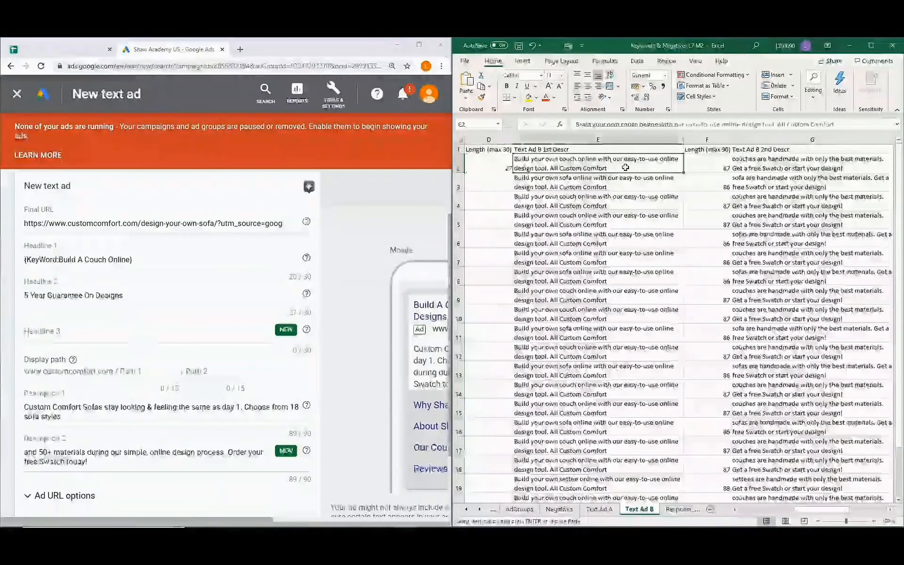
pyautogui.hotkey('ctrl', 'c')
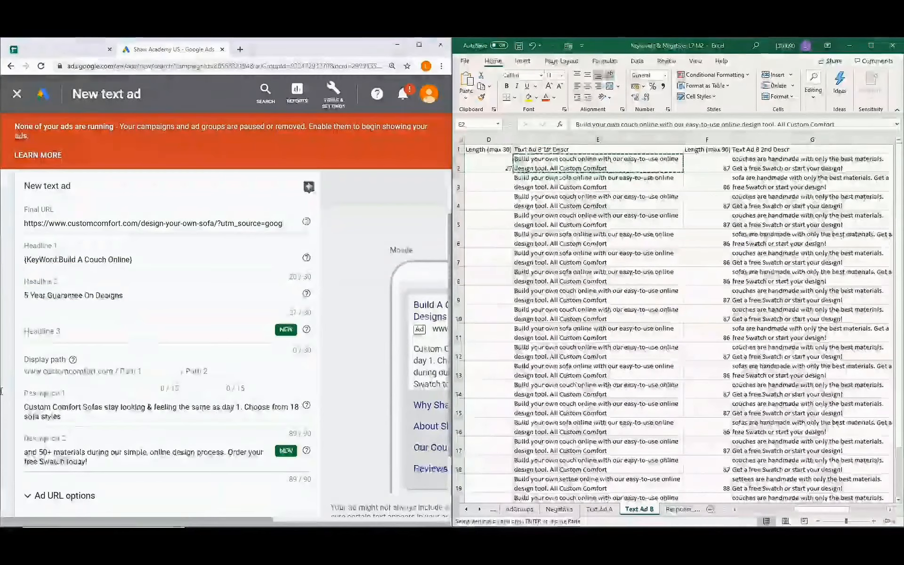
pyautogui.tripleClick(73, 417)
pyautogui.hotkey('ctrl', 'v')
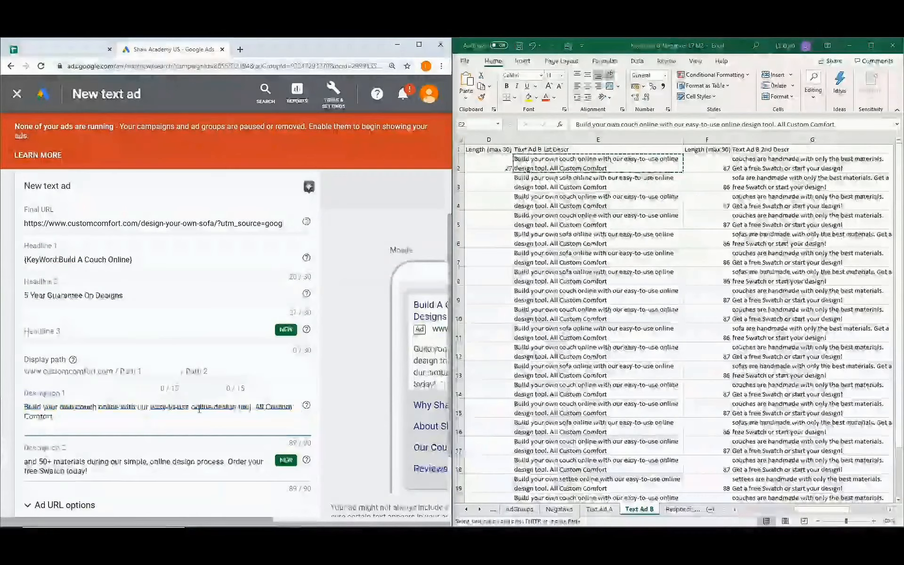
pyautogui.press('BackSpace')
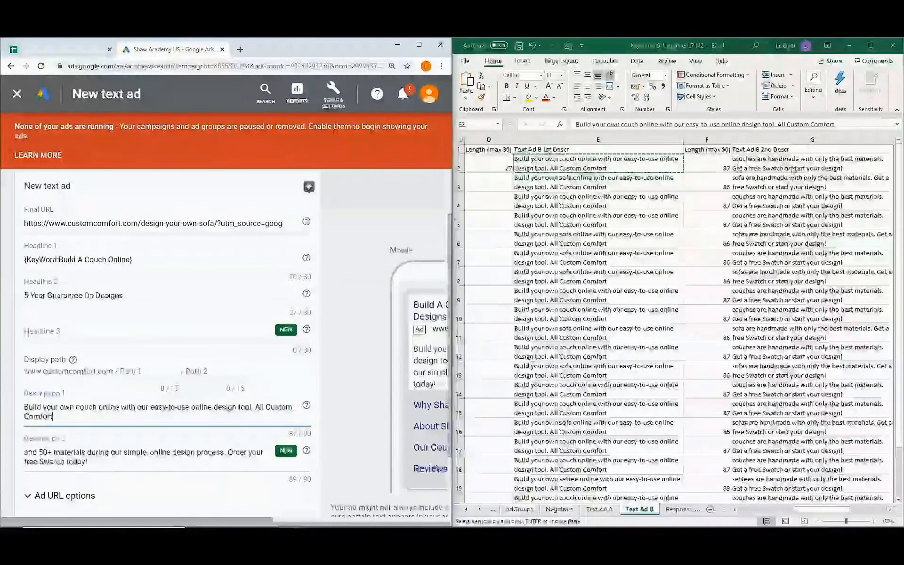
pyautogui.click(797, 162)
pyautogui.hotkey('ctrl', 'c')
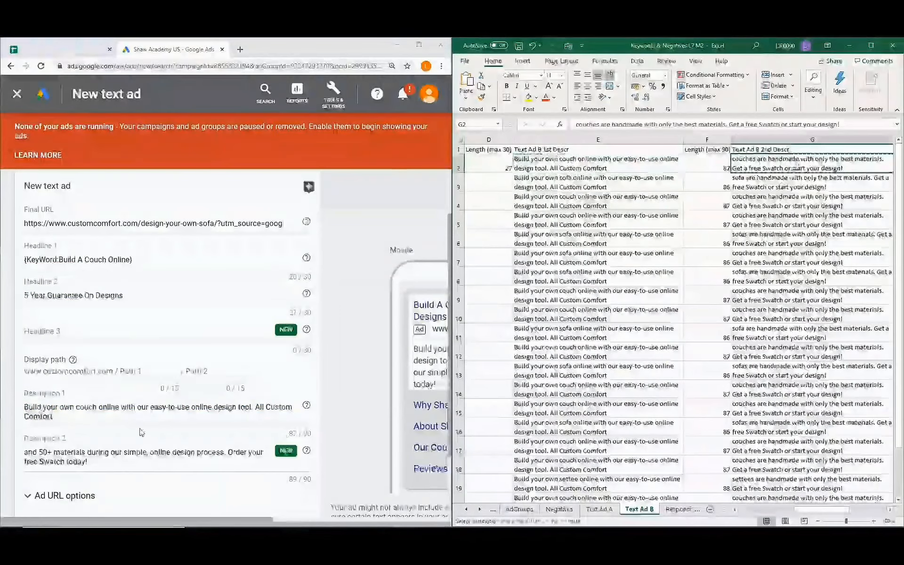
pyautogui.moveTo(91, 463); pyautogui.dragTo(6, 452)
pyautogui.hotkey('ctrl', 'v')
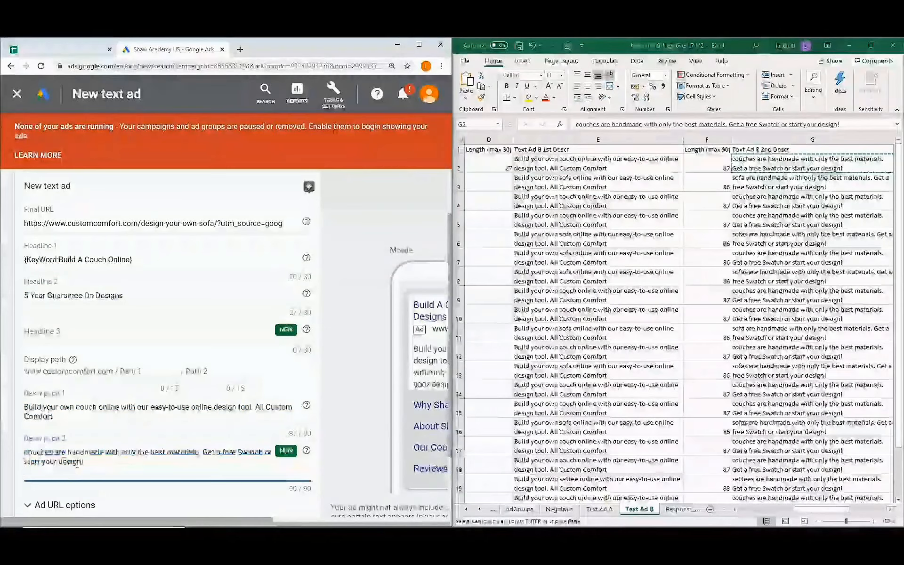
pyautogui.scroll(-2, 81, 471)
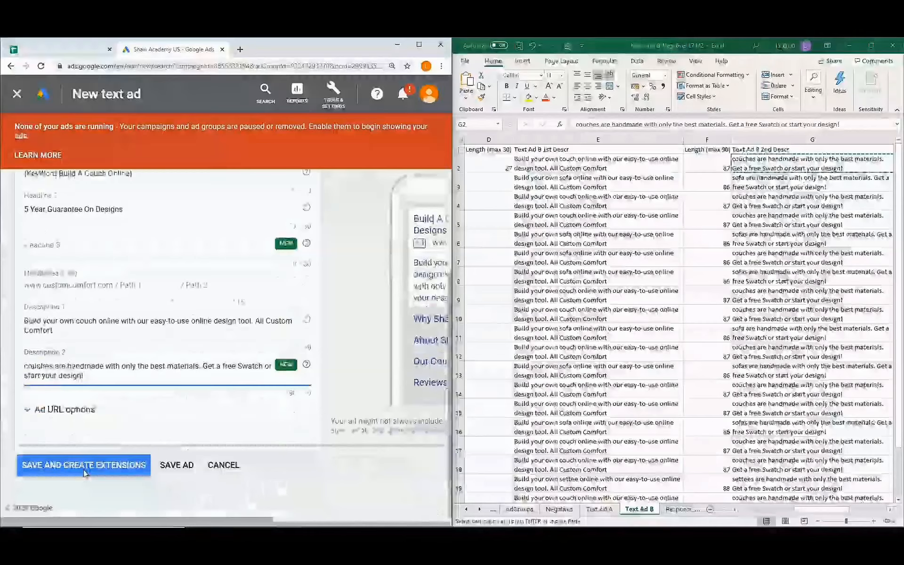
pyautogui.click(187, 470)
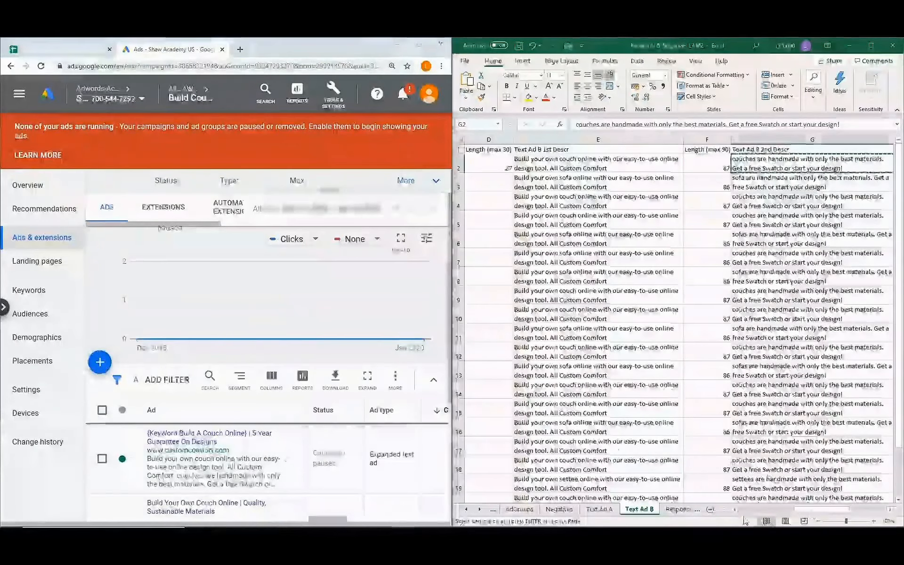
# Scroll the Ads table to view the new {KeyWord:Build A Couch Online} ad row.
pyautogui.moveTo(811, 515); pyautogui.dragTo(743, 514)
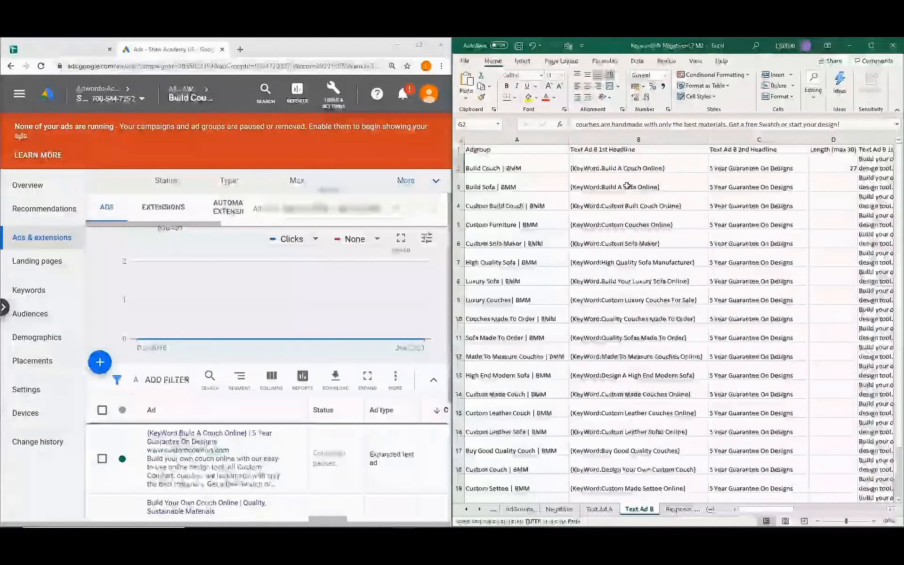
pyautogui.moveTo(766, 509); pyautogui.dragTo(821, 516)
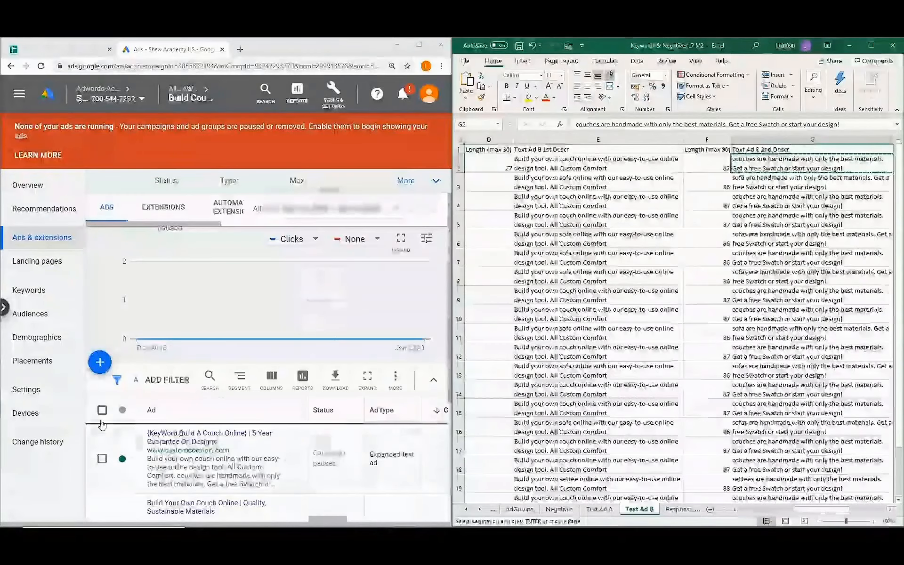
pyautogui.scroll(-1, 101, 424)
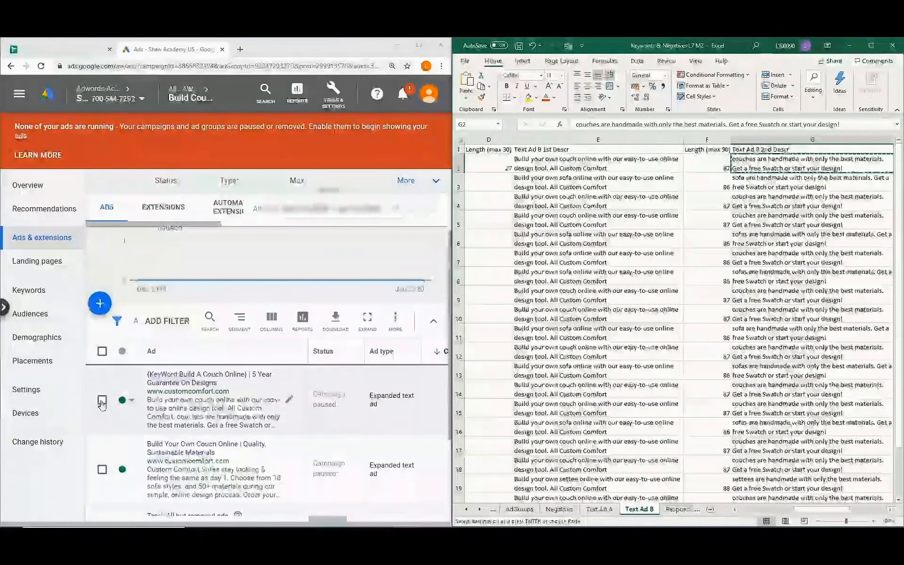
# Copy the Build A Couch Online text ad.
pyautogui.click(101, 401)
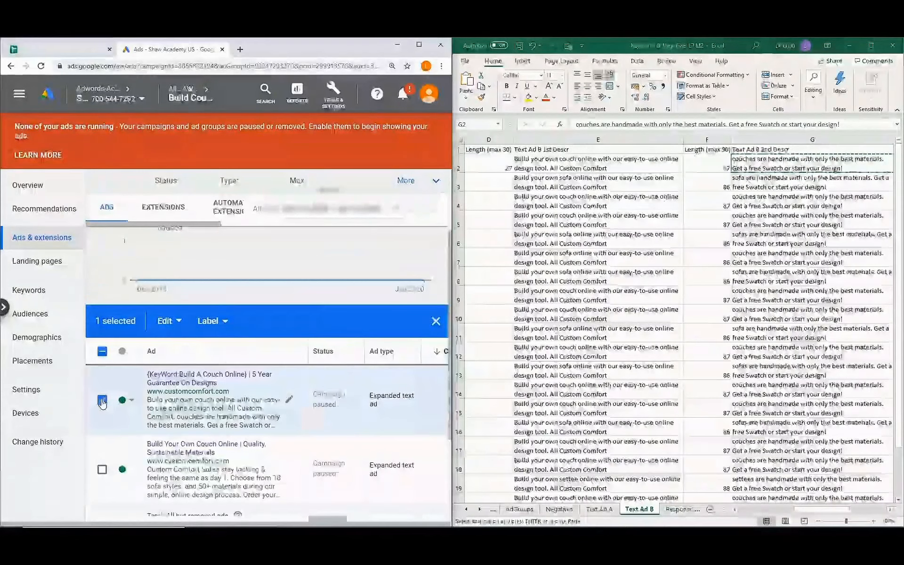
pyautogui.click(179, 323)
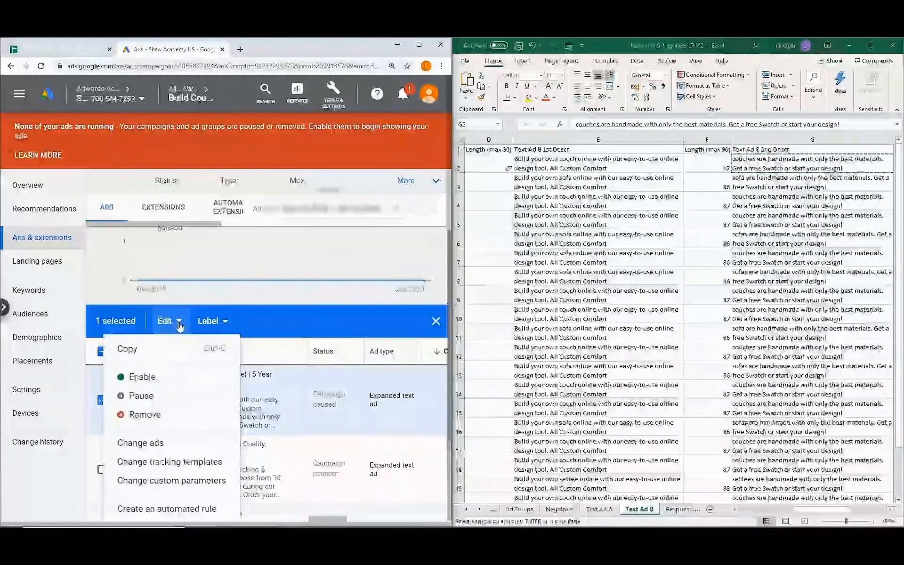
pyautogui.click(150, 359)
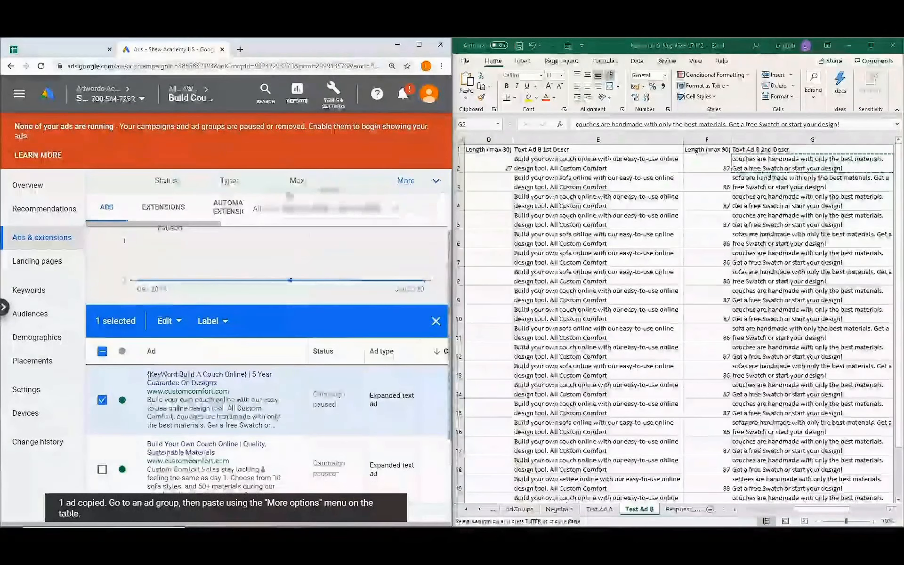
# Paste the copied ad into the Build Sofa | BMM ad group of AWO | Generic | Design Sofa & Swatch.
pyautogui.moveTo(191, 103)
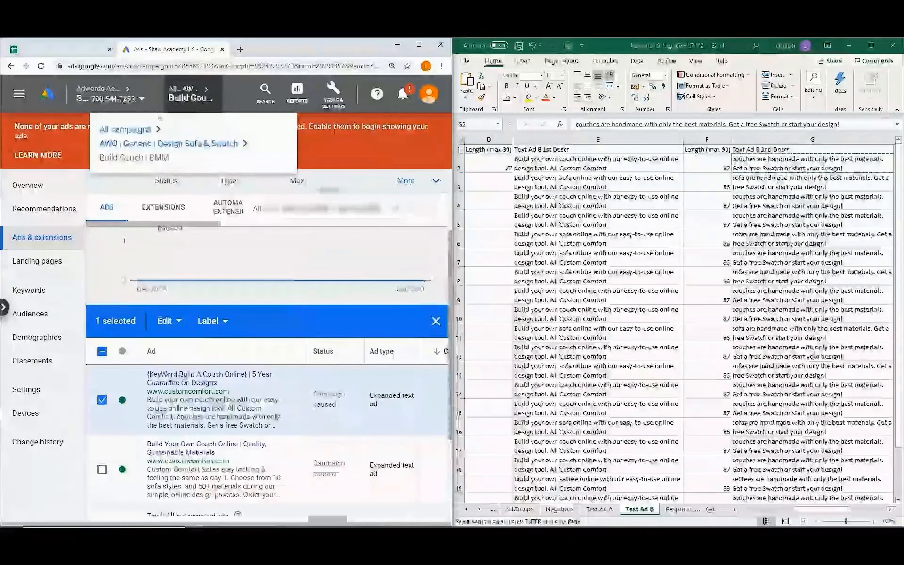
pyautogui.click(165, 144)
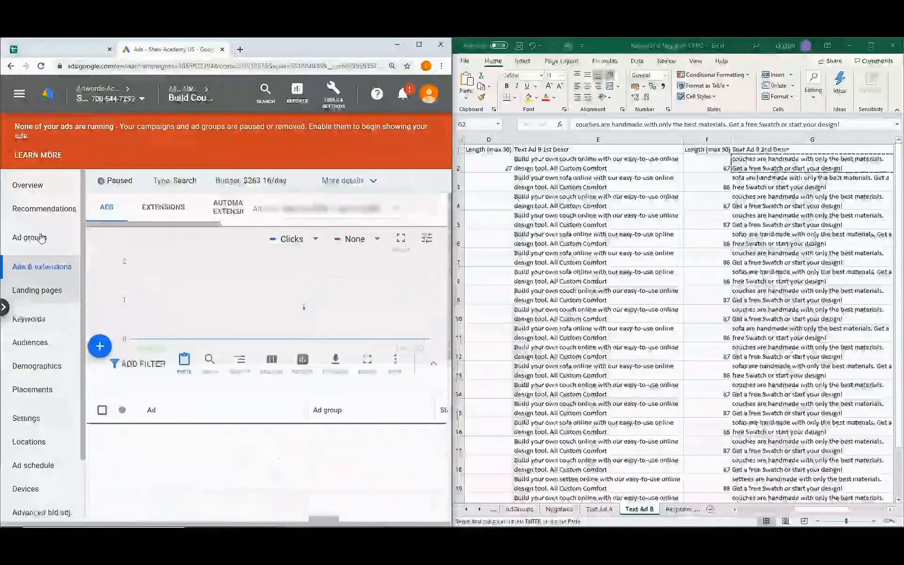
pyautogui.click(46, 242)
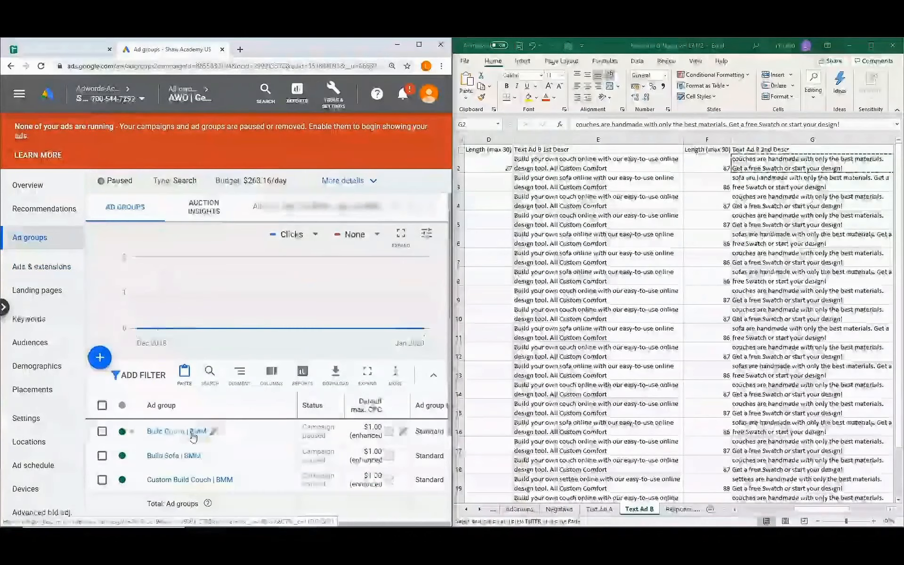
pyautogui.click(182, 457)
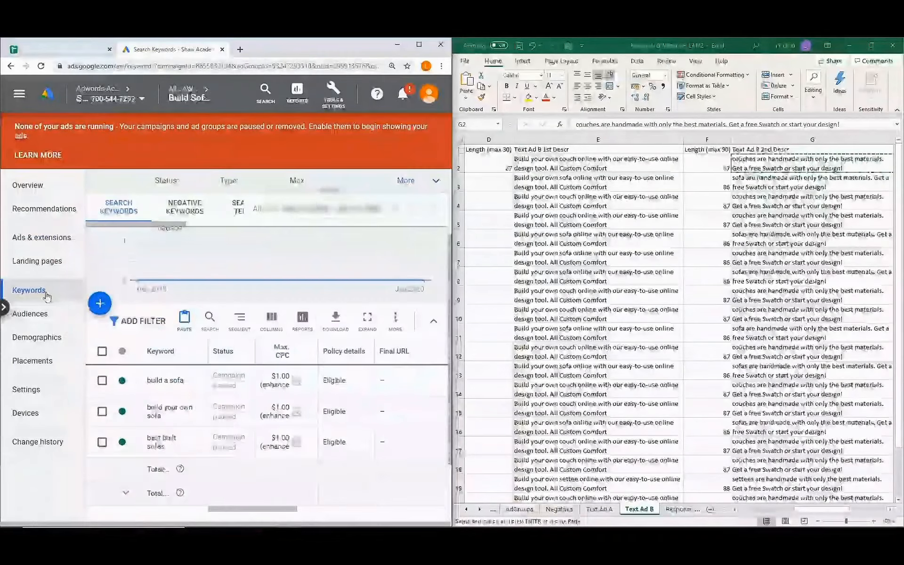
pyautogui.click(45, 239)
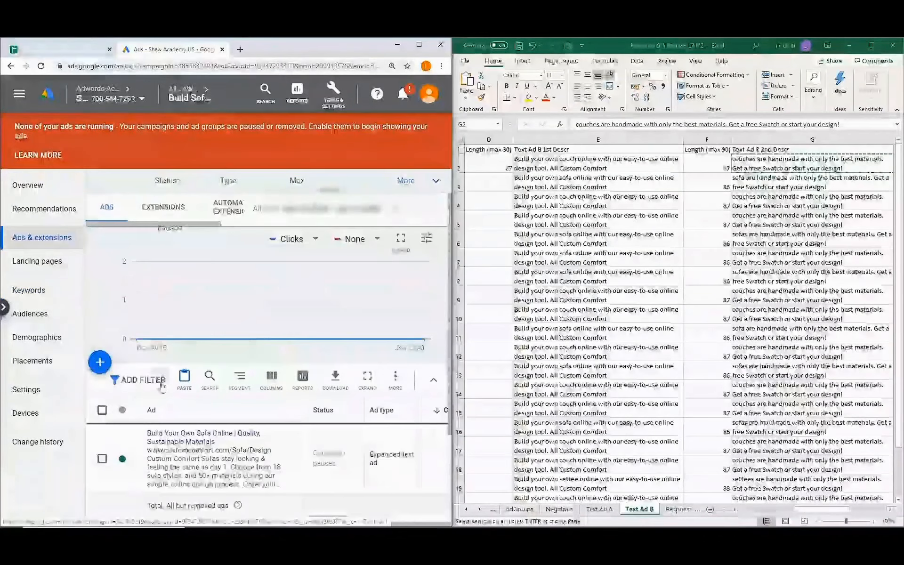
pyautogui.click(184, 378)
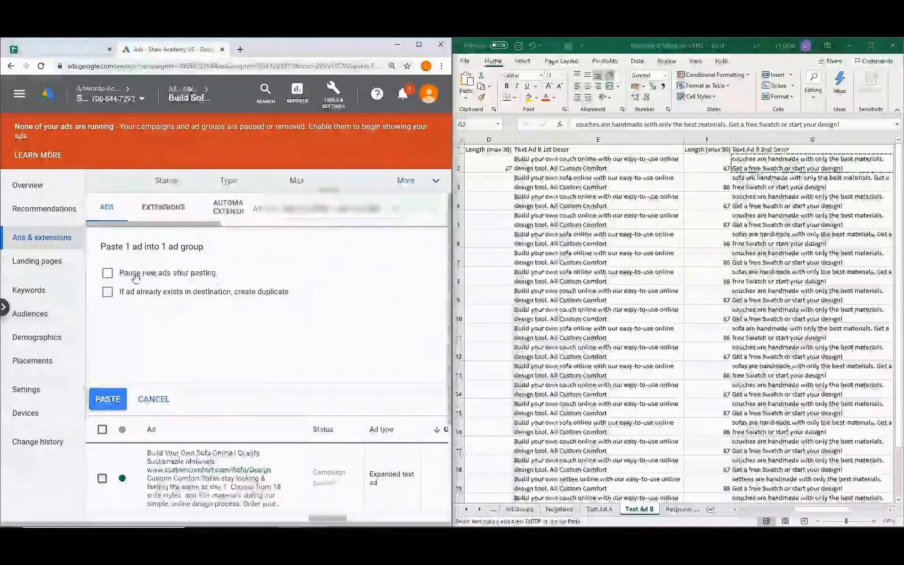
pyautogui.click(108, 401)
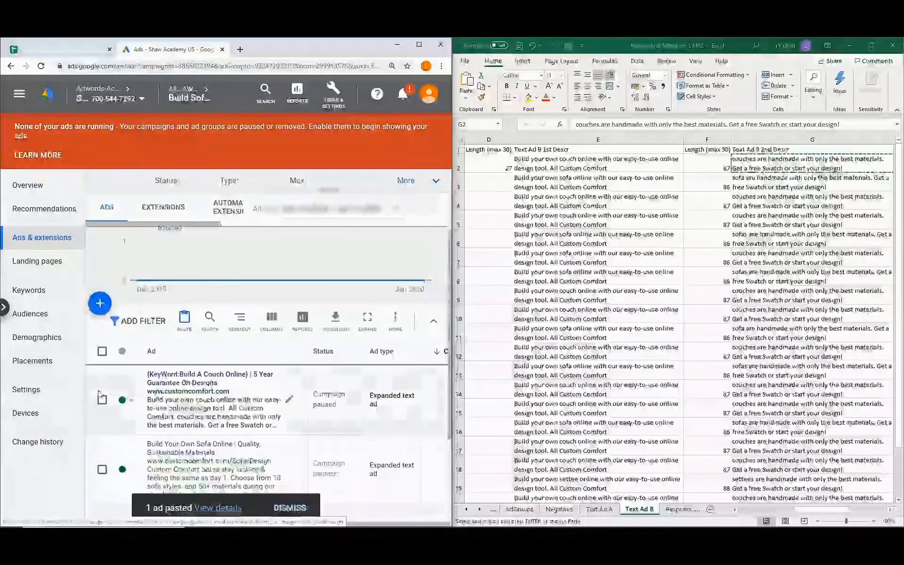
# Start a bulk find-and-replace change on the pasted ad, targeting expanded text ads.
pyautogui.click(103, 399)
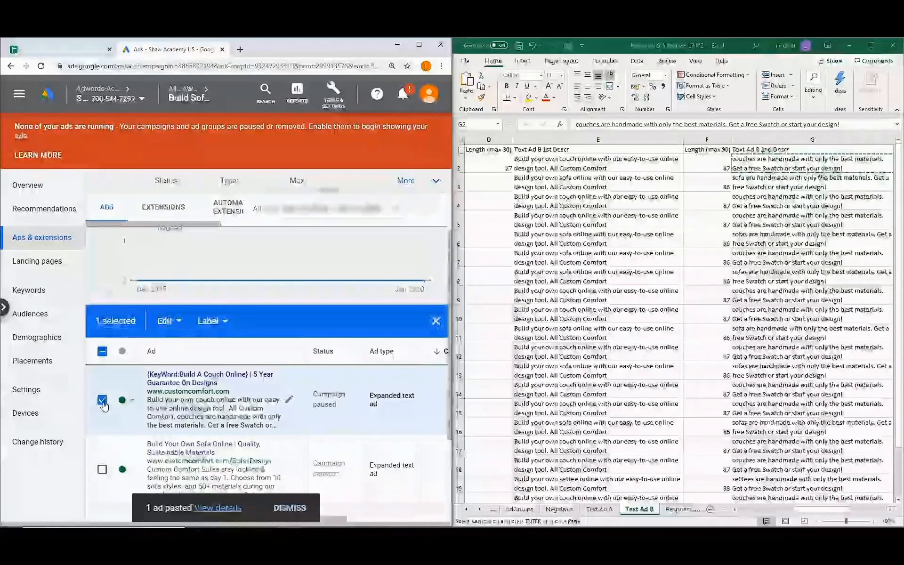
pyautogui.click(168, 322)
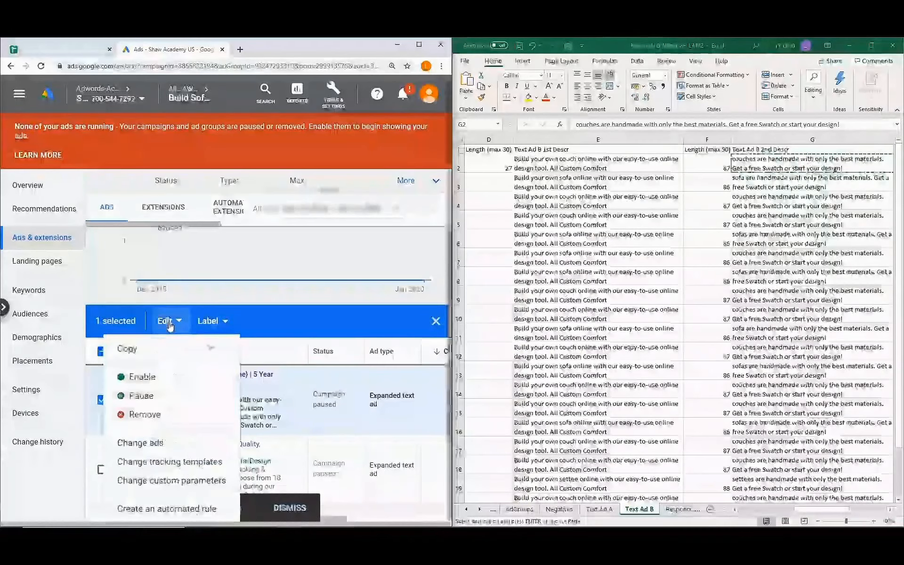
pyautogui.click(166, 447)
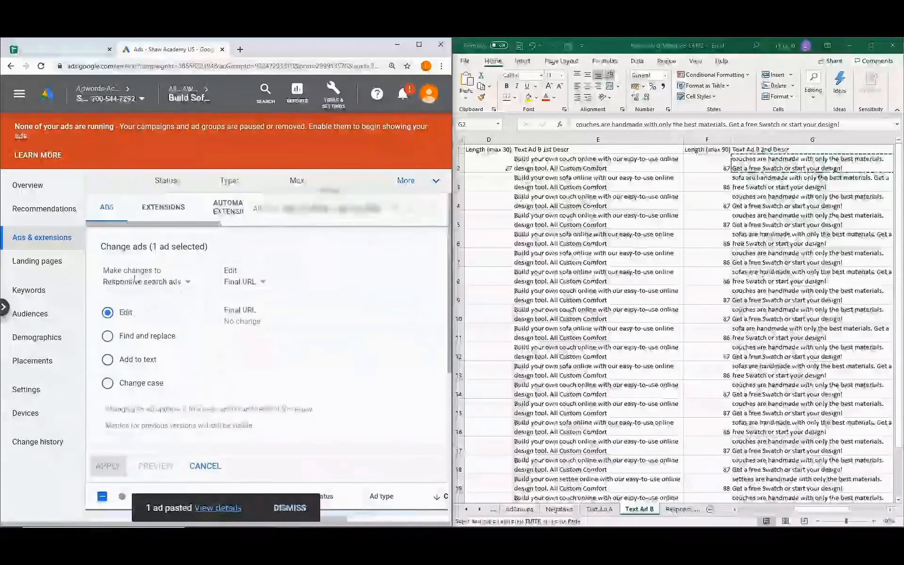
pyautogui.click(179, 284)
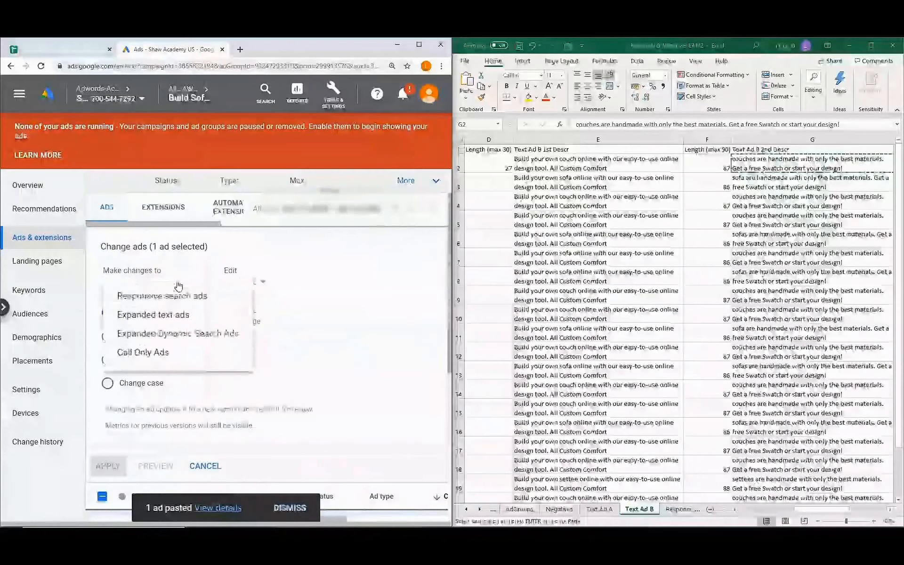
pyautogui.click(186, 317)
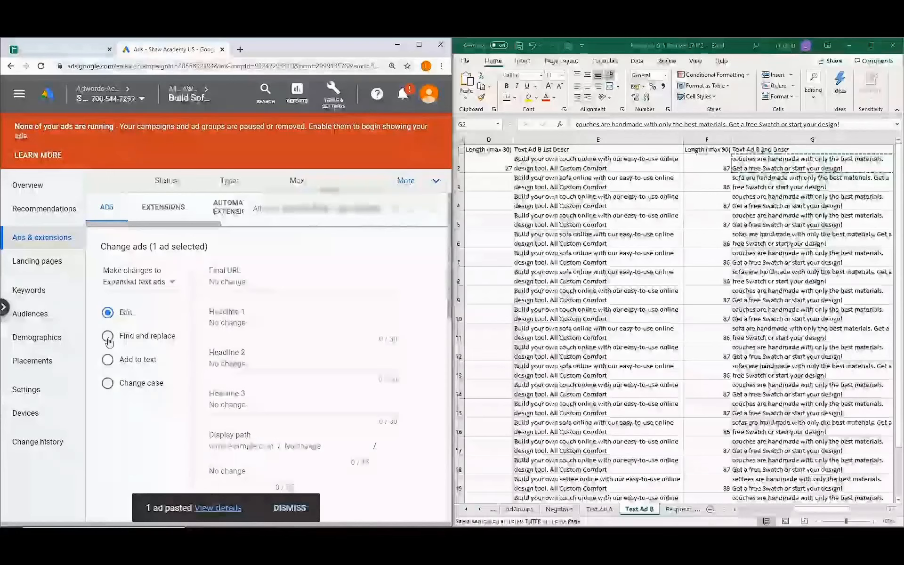
pyautogui.click(108, 336)
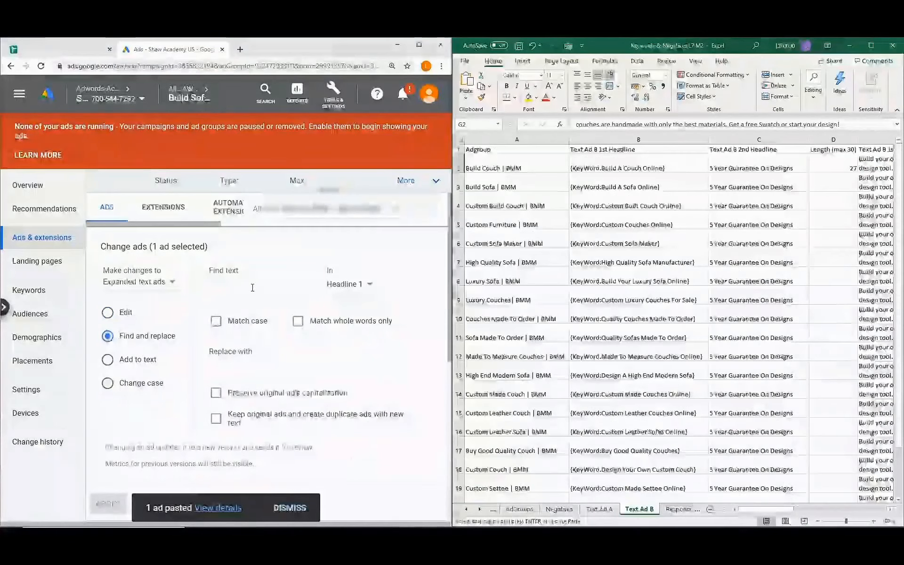
# Replace 'Couch' with 'Sofa' in Headline 1, matching case and preserving capitalization.
pyautogui.click(252, 288)
pyautogui.write('C')
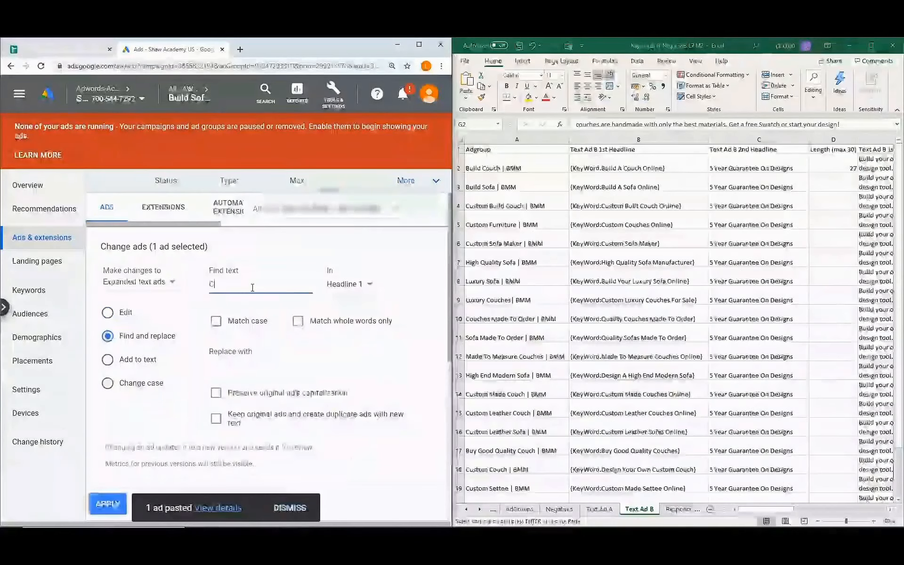
pyautogui.write('ouch')
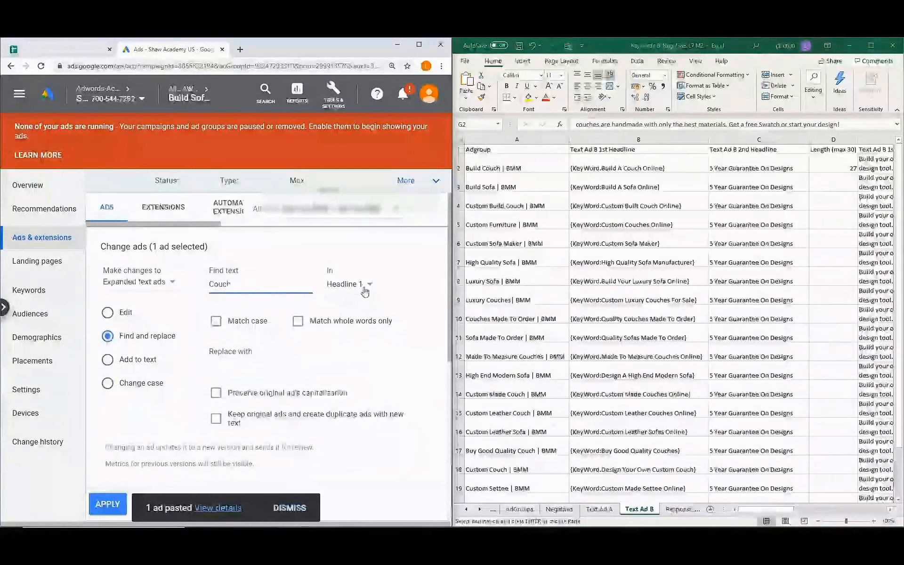
pyautogui.click(213, 324)
pyautogui.click(240, 368)
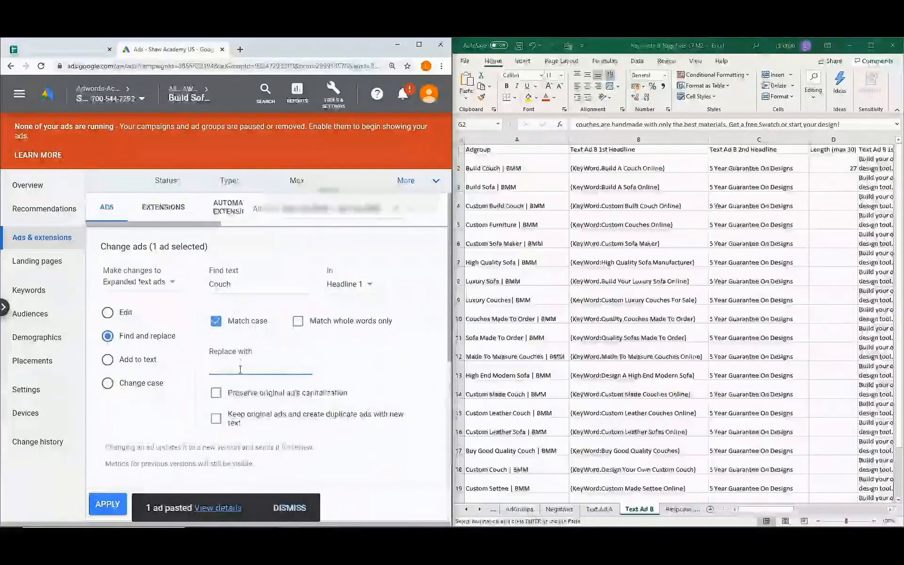
pyautogui.write('Sofa')
pyautogui.click(217, 397)
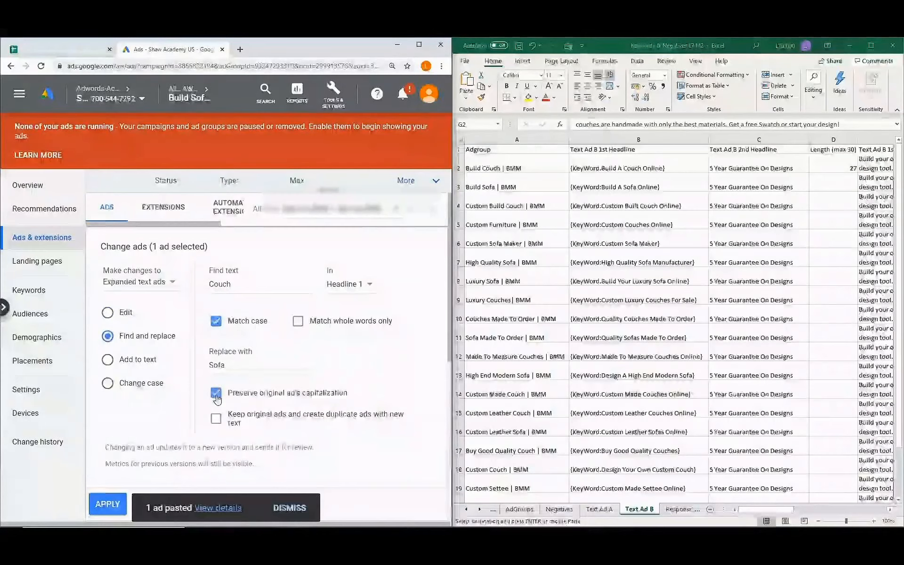
pyautogui.scroll(-2, 230, 377)
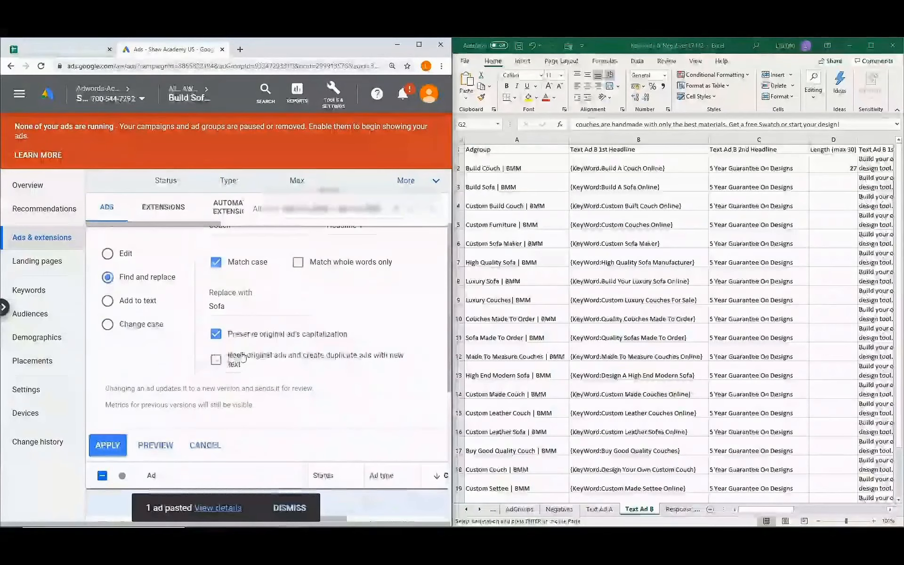
pyautogui.scroll(-2, 217, 368)
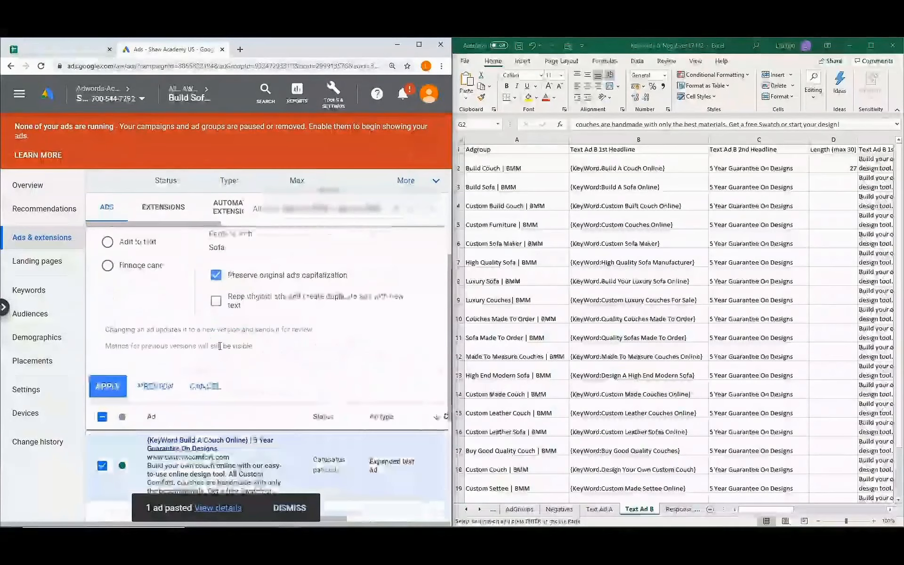
# Apply the Couch-to-Sofa swap, then change couch to sofa and couches to sofas in the descriptions and save.
pyautogui.click(106, 387)
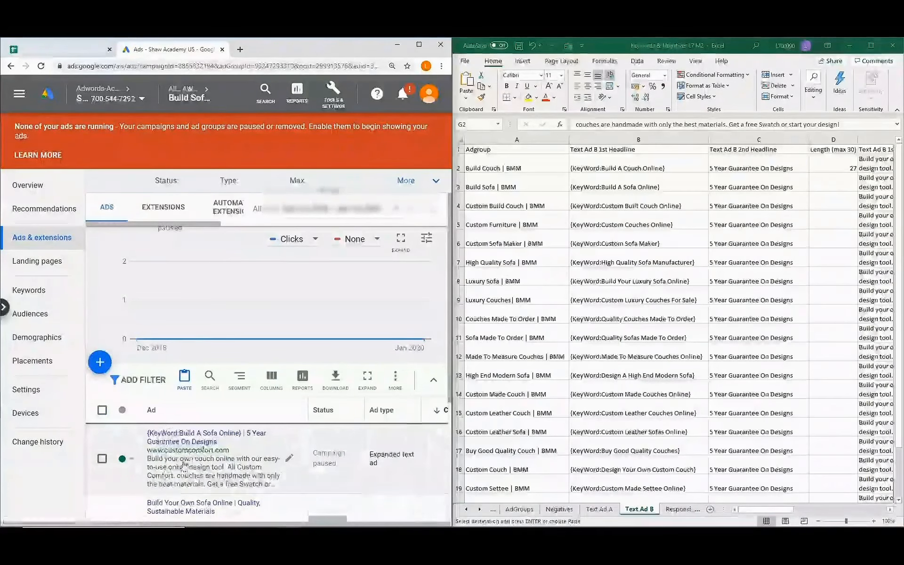
pyautogui.click(290, 462)
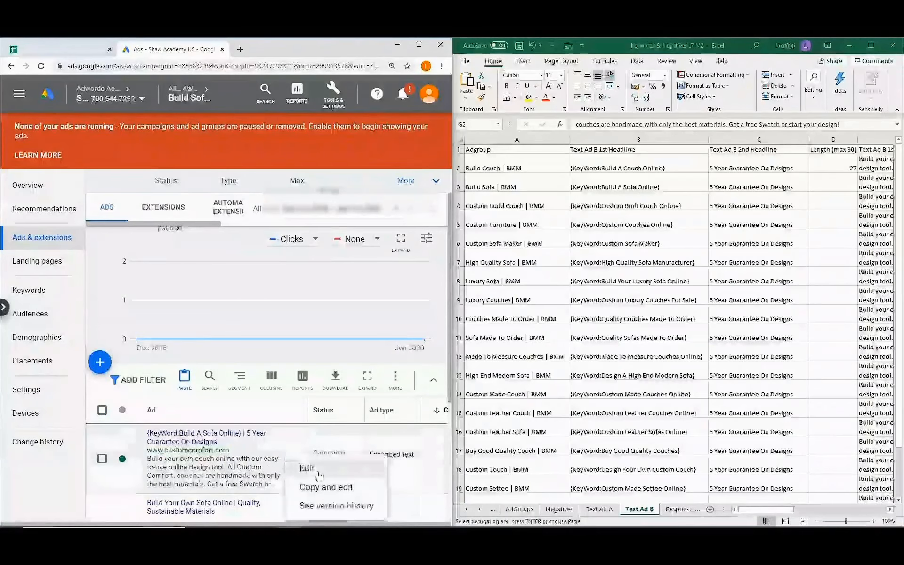
pyautogui.click(308, 469)
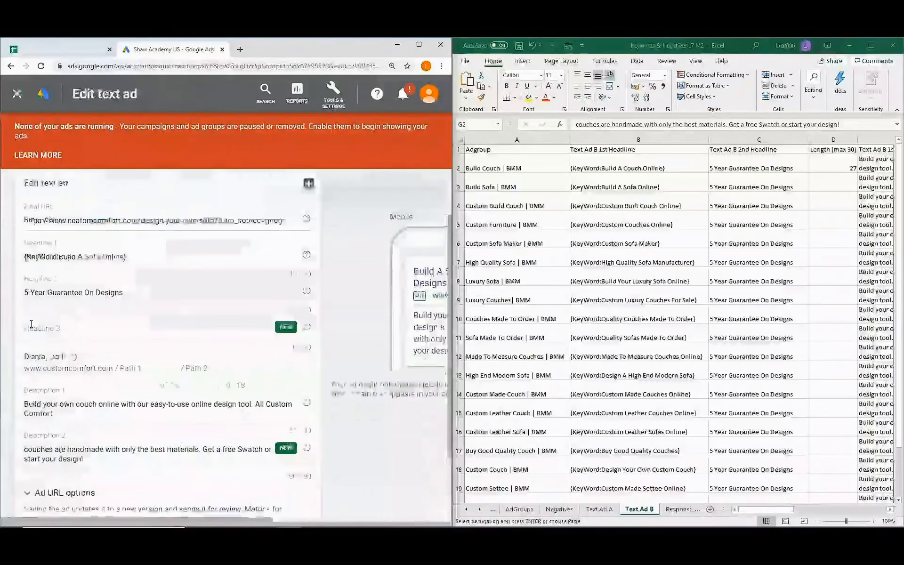
pyautogui.moveTo(77, 404); pyautogui.dragTo(96, 408)
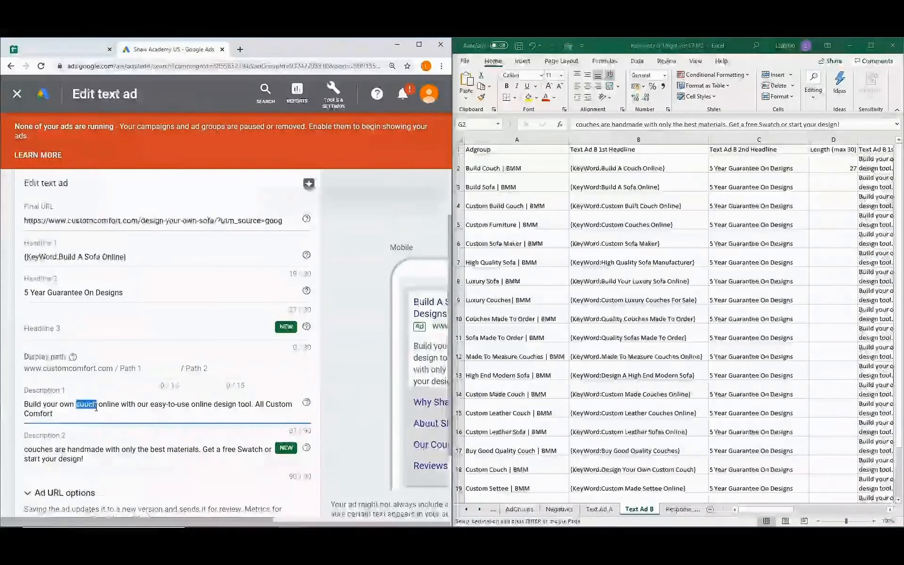
pyautogui.write('sofa')
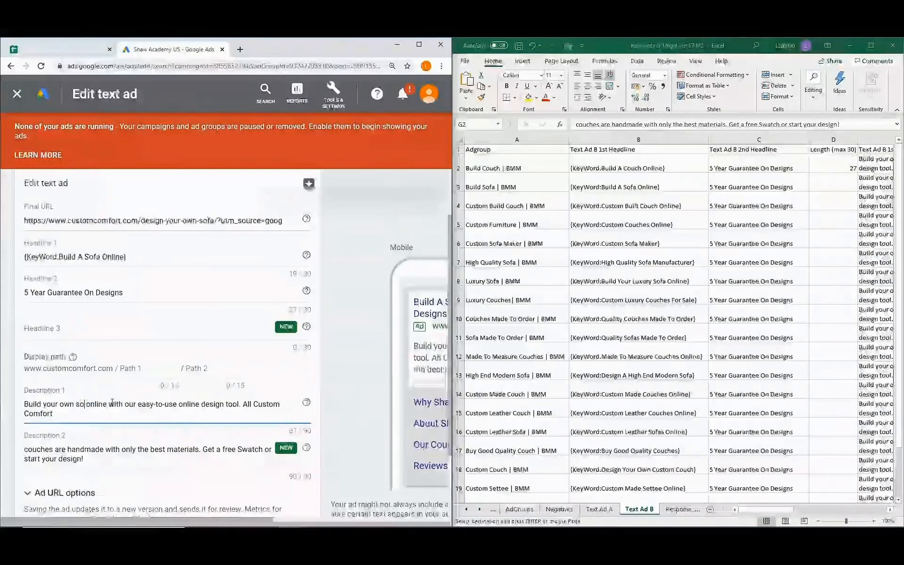
pyautogui.moveTo(27, 450); pyautogui.dragTo(50, 449)
pyautogui.write('sofas')
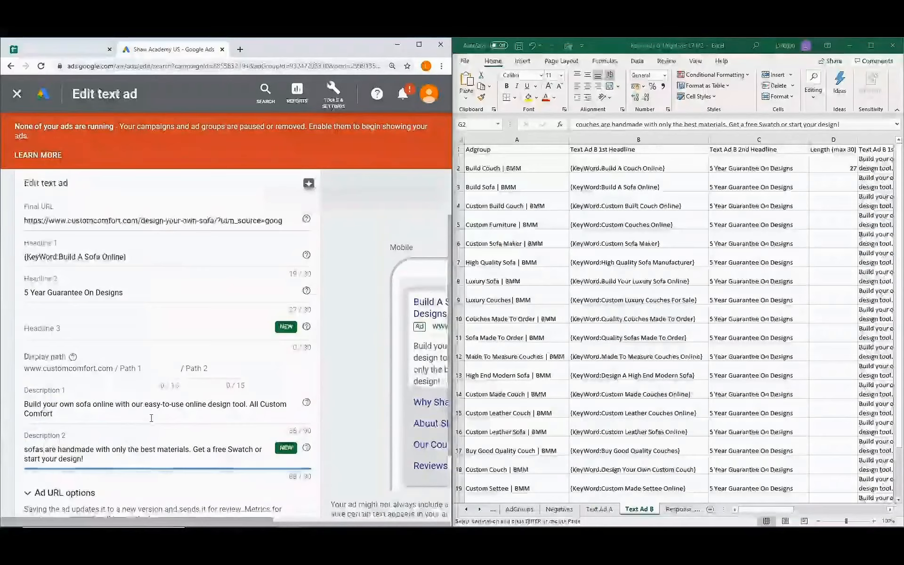
pyautogui.scroll(-2, 151, 418)
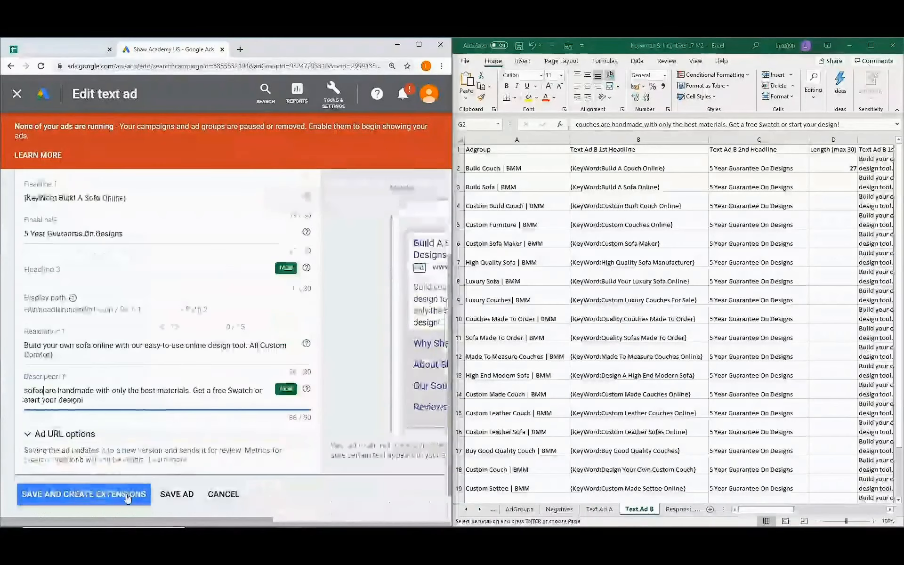
pyautogui.click(179, 496)
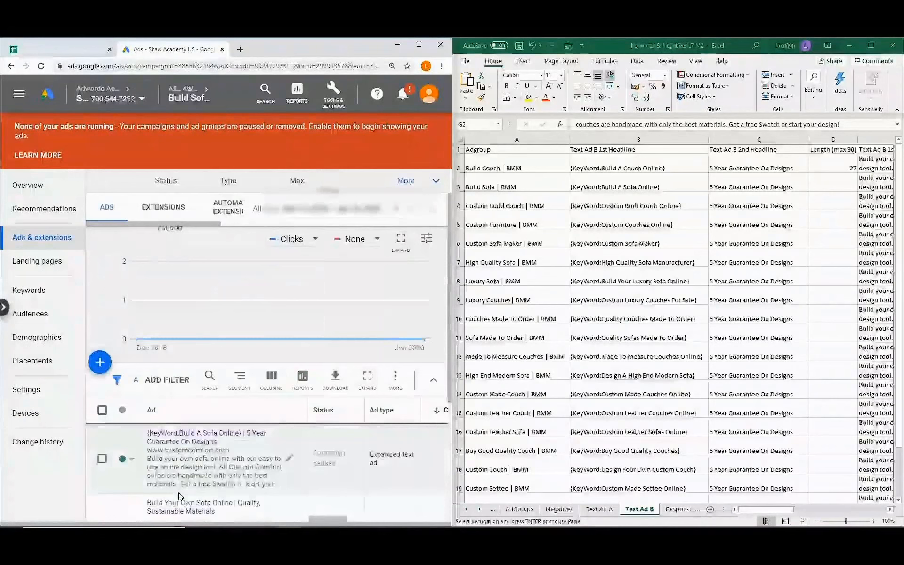
# Dismiss the new-ad type choices and go up to the campaign-level ads list.
pyautogui.scroll(-3, 136, 339)
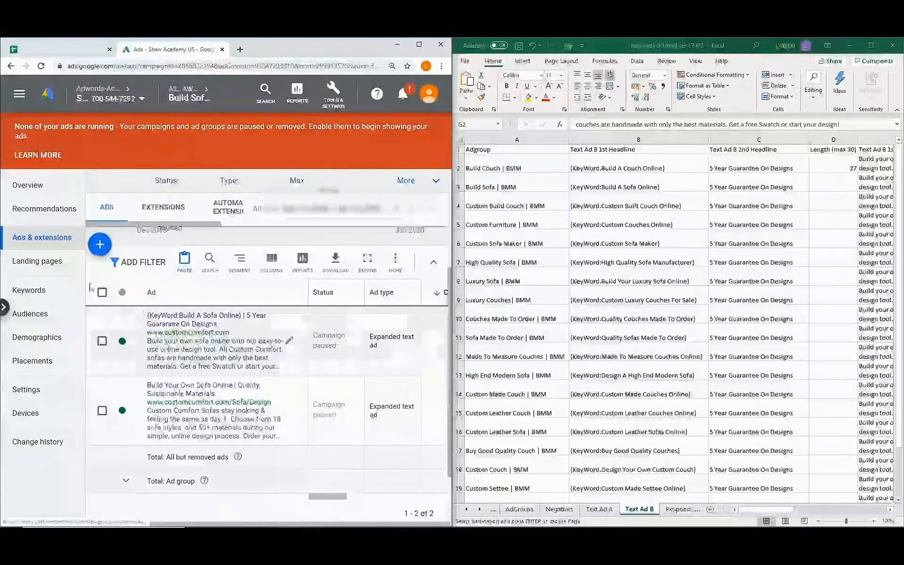
pyautogui.click(102, 250)
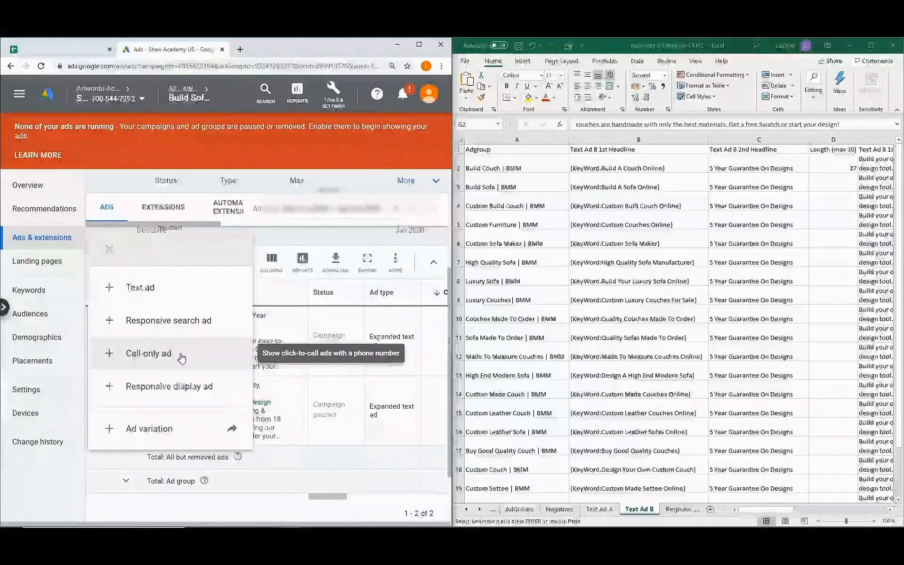
pyautogui.click(313, 389)
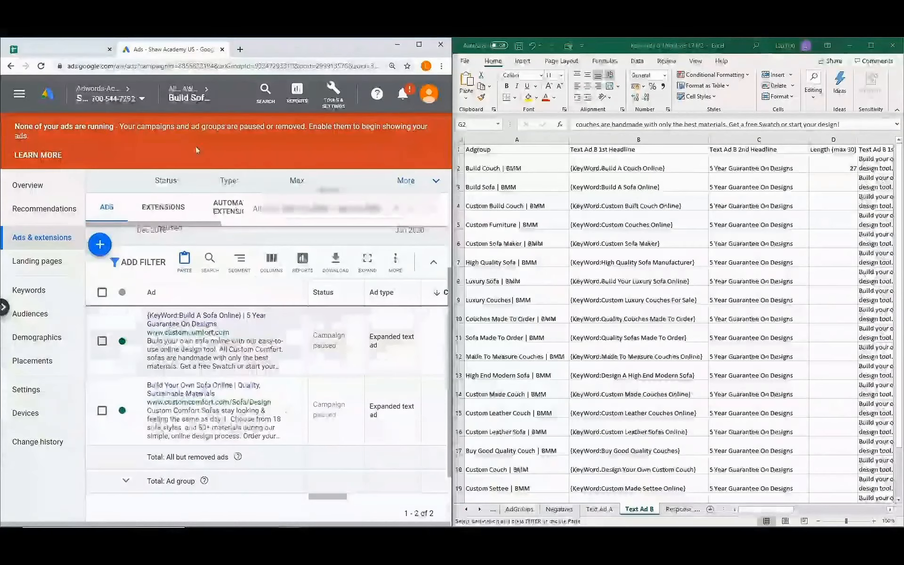
pyautogui.click(193, 91)
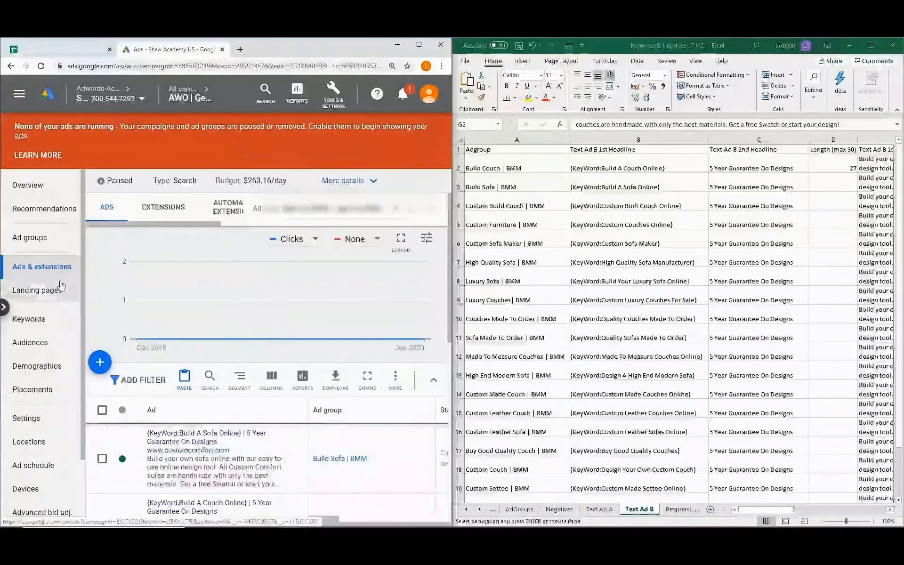
# Copy all three BMM ad groups from the campaign's ad group list.
pyautogui.click(49, 244)
pyautogui.click(49, 246)
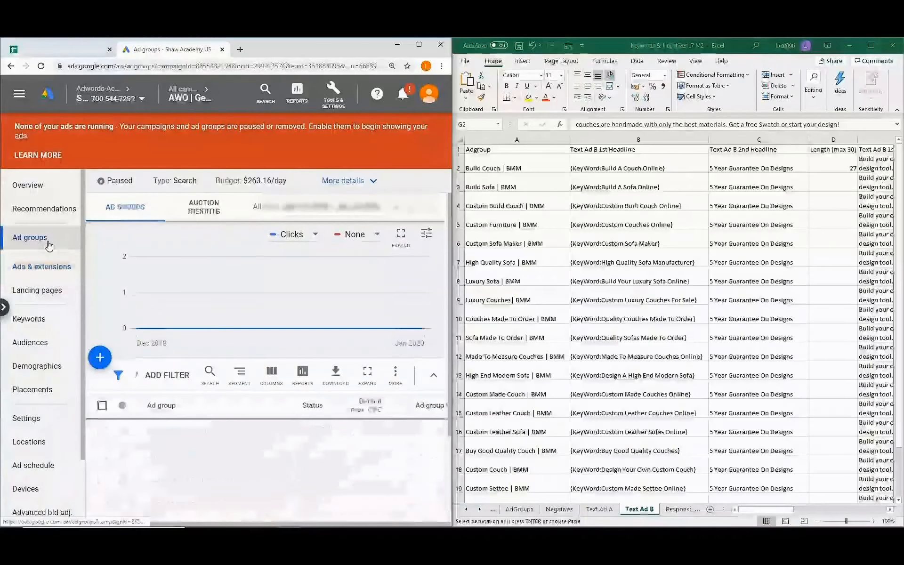
pyautogui.scroll(-1, 246, 376)
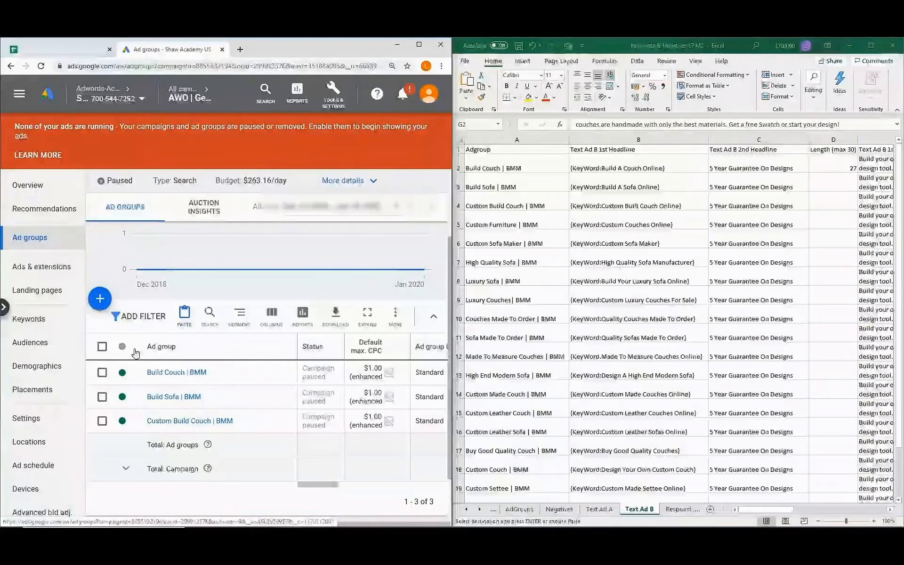
pyautogui.click(102, 348)
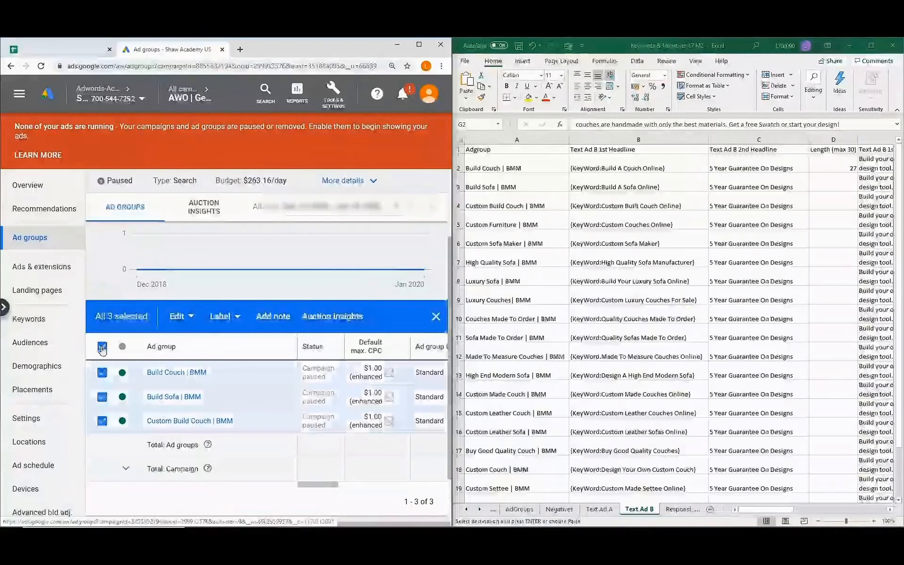
pyautogui.click(189, 317)
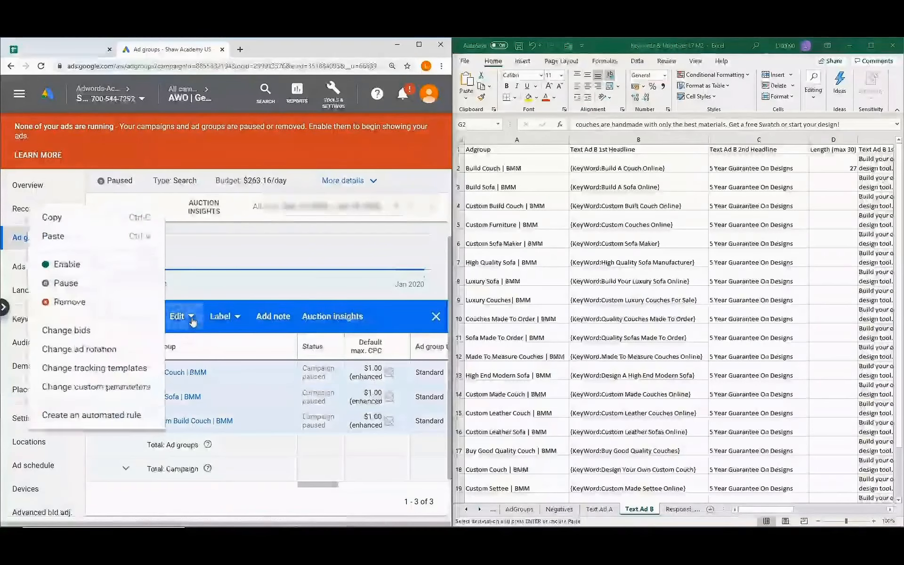
pyautogui.click(106, 220)
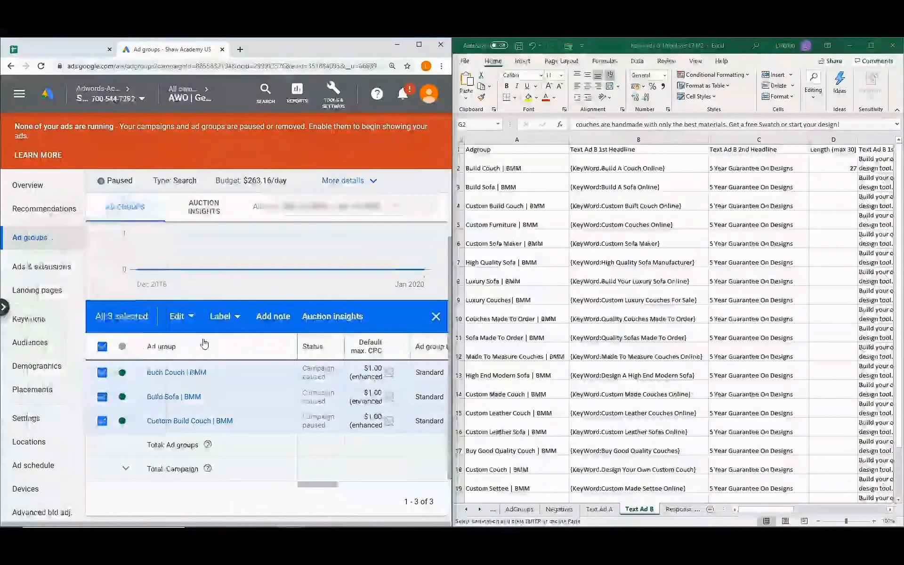
# Paste the three copied ad groups back into the same campaign.
pyautogui.click(434, 318)
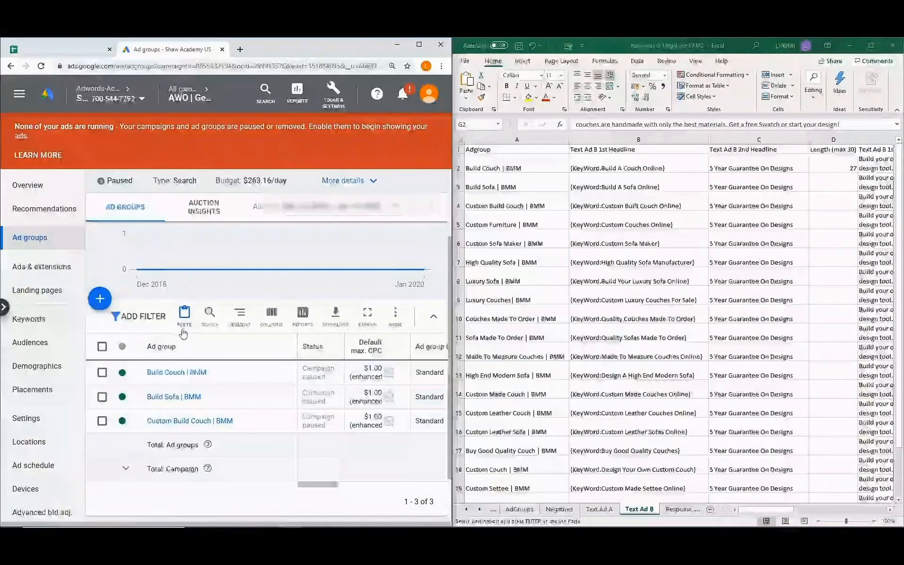
pyautogui.click(183, 320)
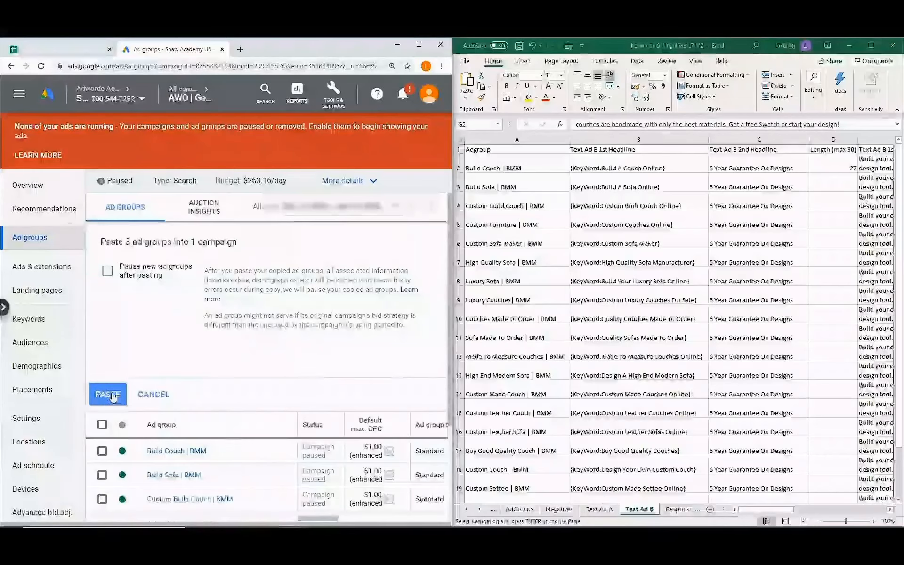
pyautogui.click(108, 395)
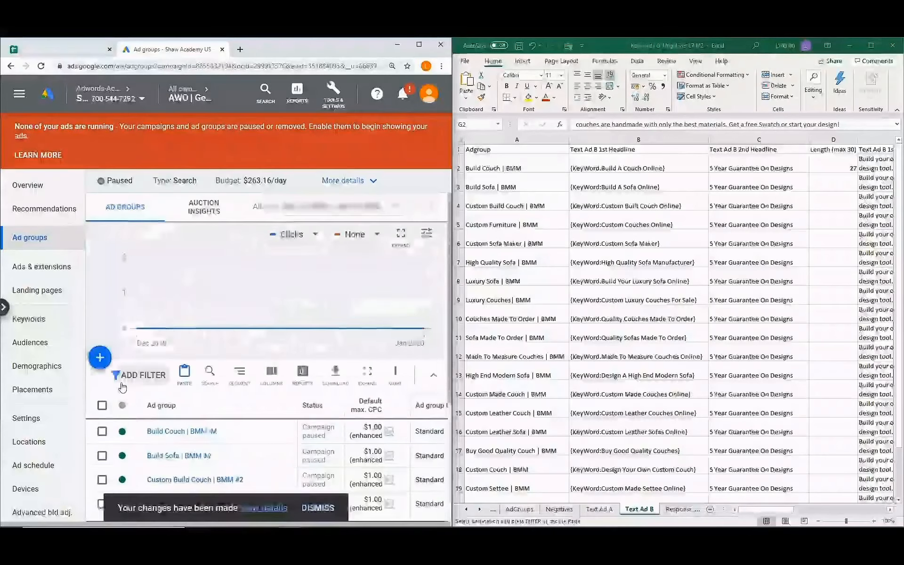
# Maximize the browser and rename Build Couch | BMM #2 to Build Couch | Exact.
pyautogui.scroll(-3, 189, 413)
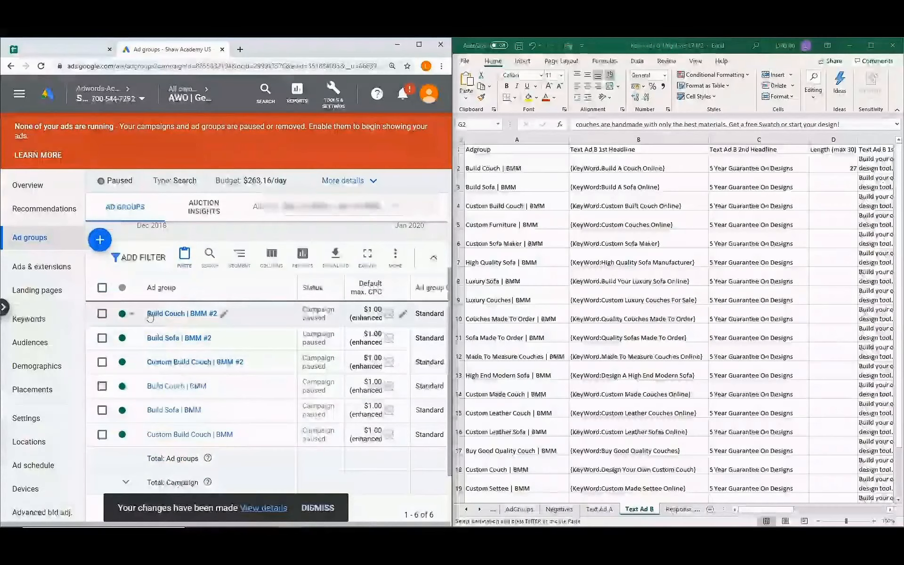
pyautogui.click(418, 44)
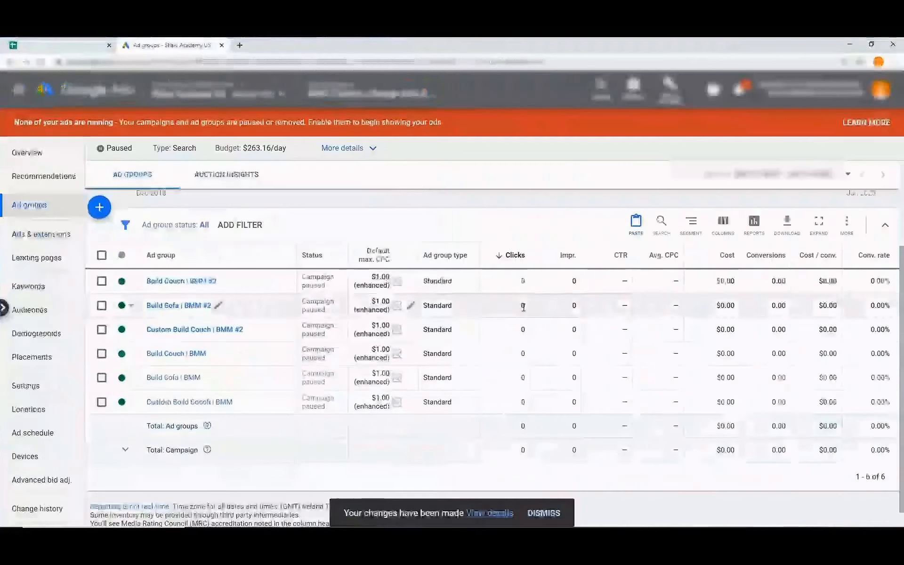
pyautogui.click(543, 513)
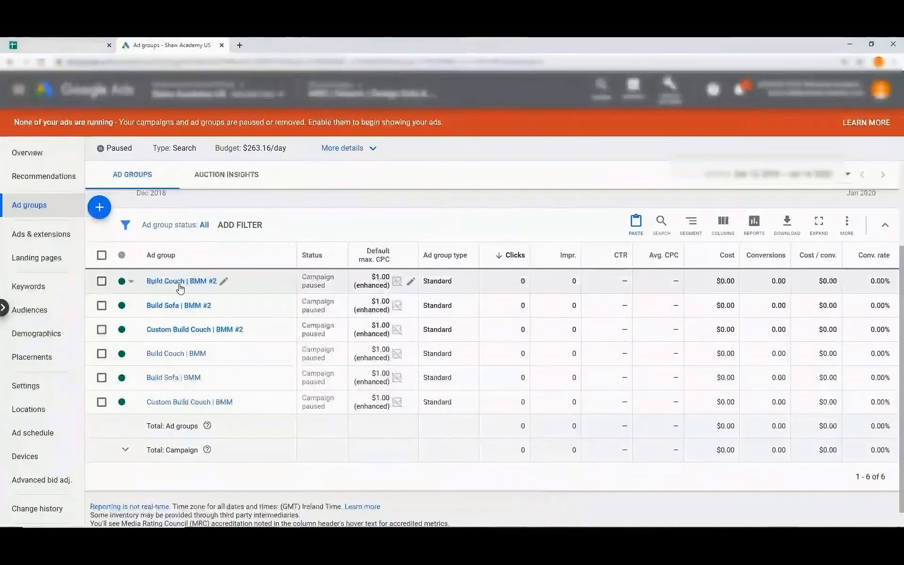
pyautogui.click(224, 281)
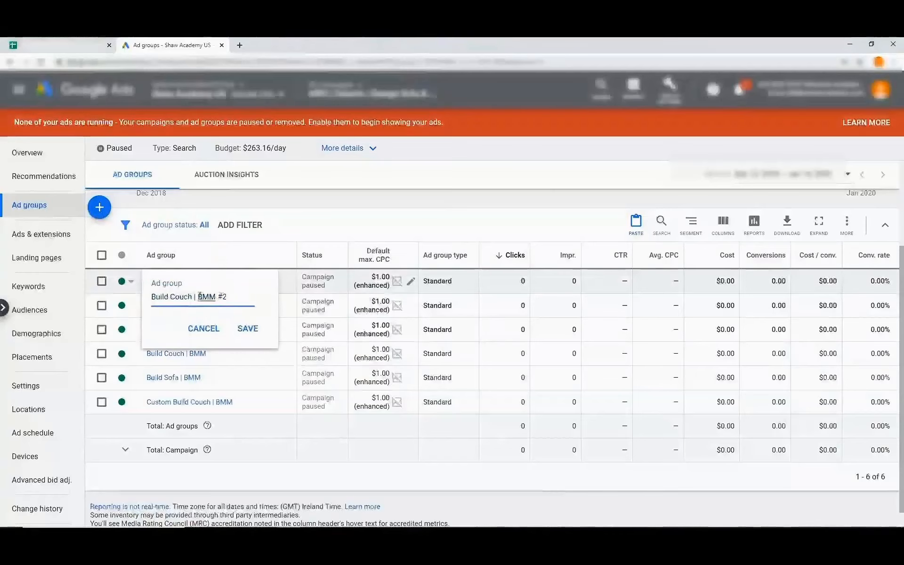
pyautogui.moveTo(198, 297); pyautogui.dragTo(224, 294)
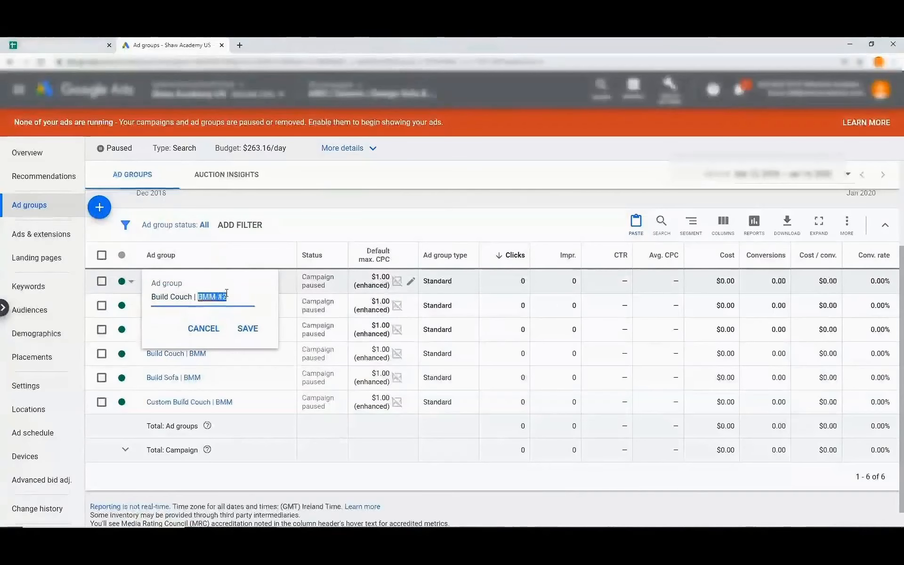
pyautogui.write('Exact')
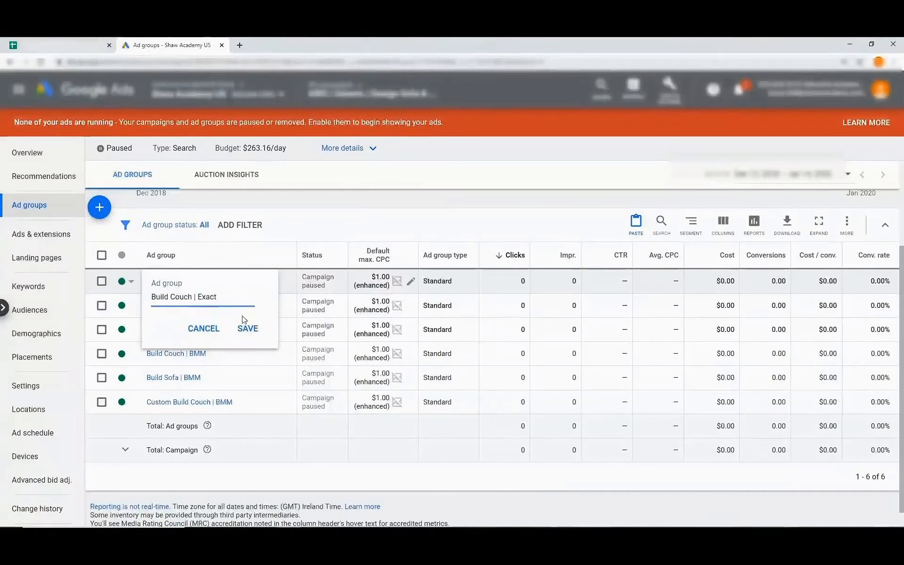
pyautogui.click(245, 327)
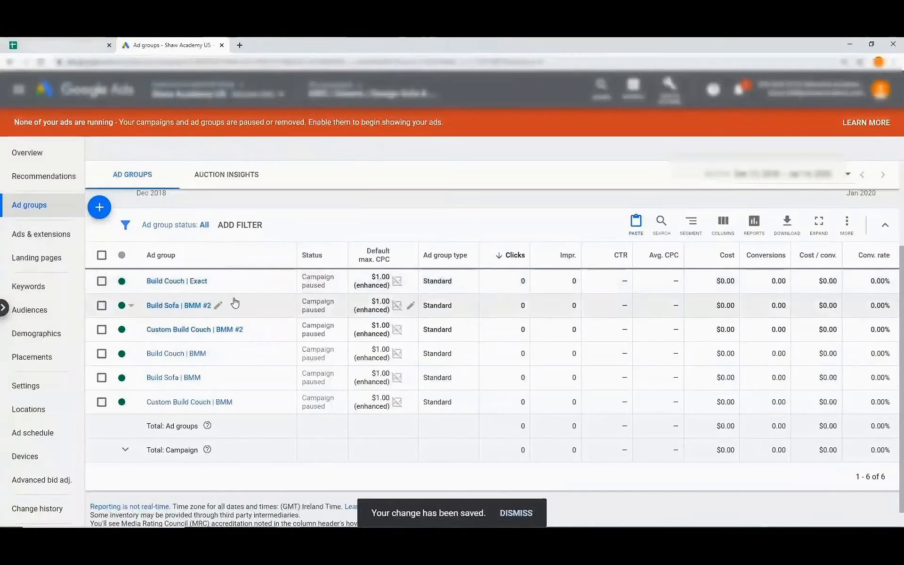
# Rename the other copies to Build Sofa | Exact and Custom Build Couch | Exact.
pyautogui.click(218, 306)
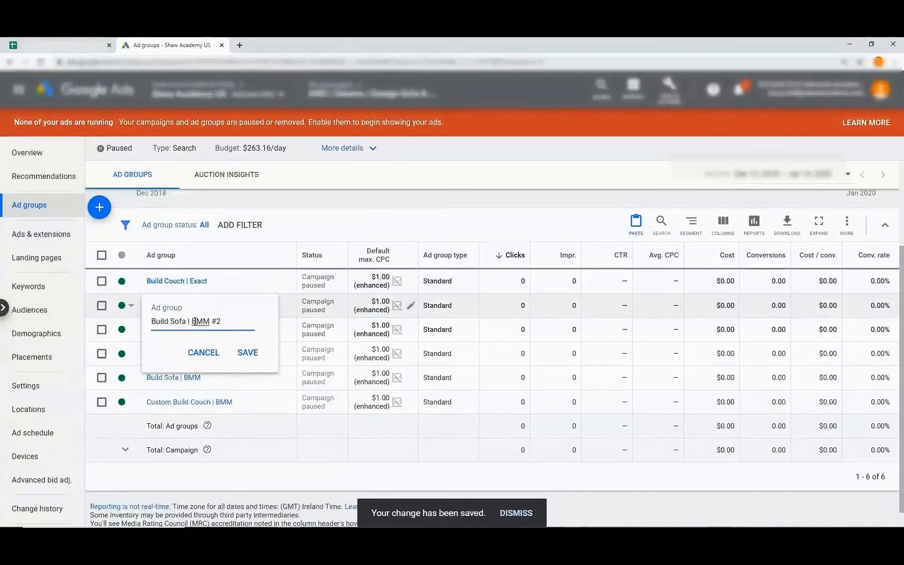
pyautogui.moveTo(192, 321); pyautogui.dragTo(234, 321)
pyautogui.write('E')
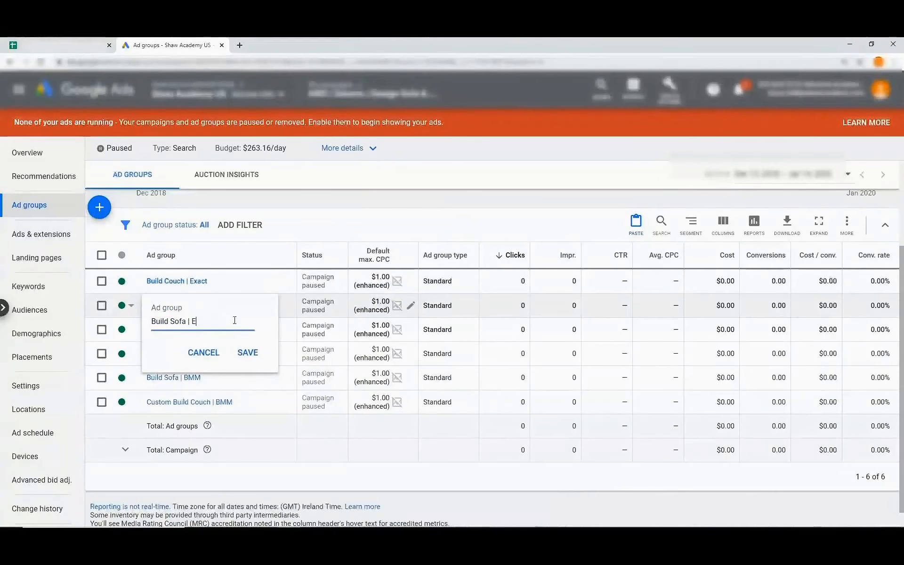
pyautogui.write('xact')
pyautogui.click(245, 352)
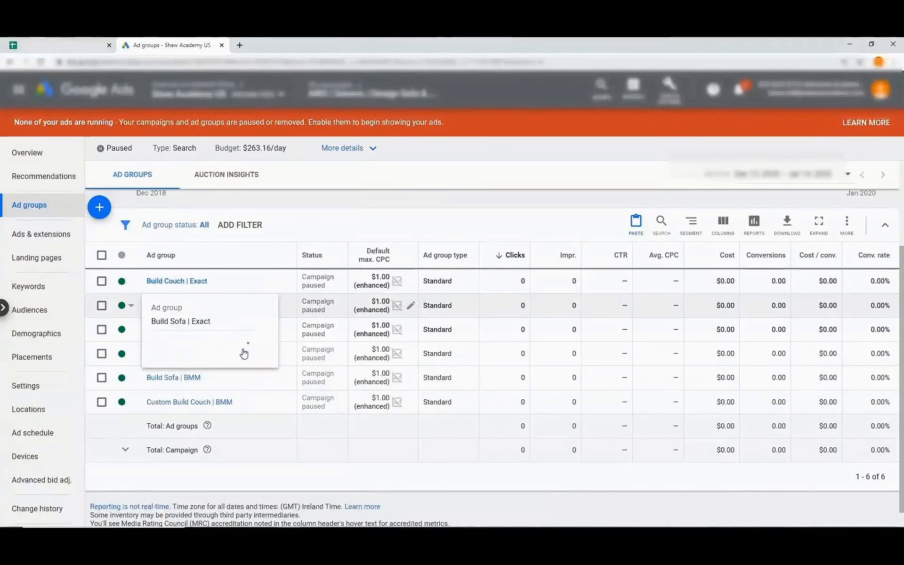
pyautogui.click(249, 331)
pyautogui.moveTo(226, 345); pyautogui.dragTo(261, 347)
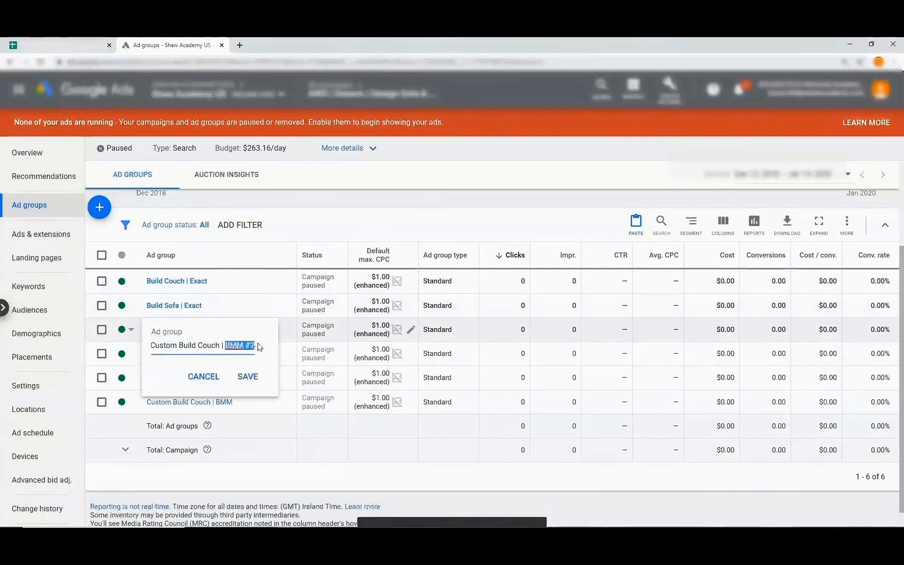
pyautogui.write('Exact')
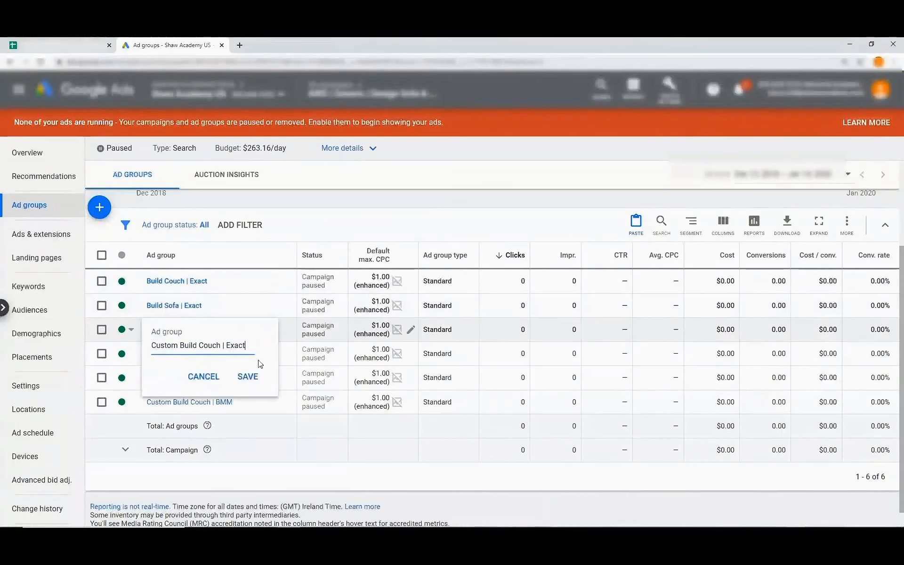
pyautogui.click(246, 378)
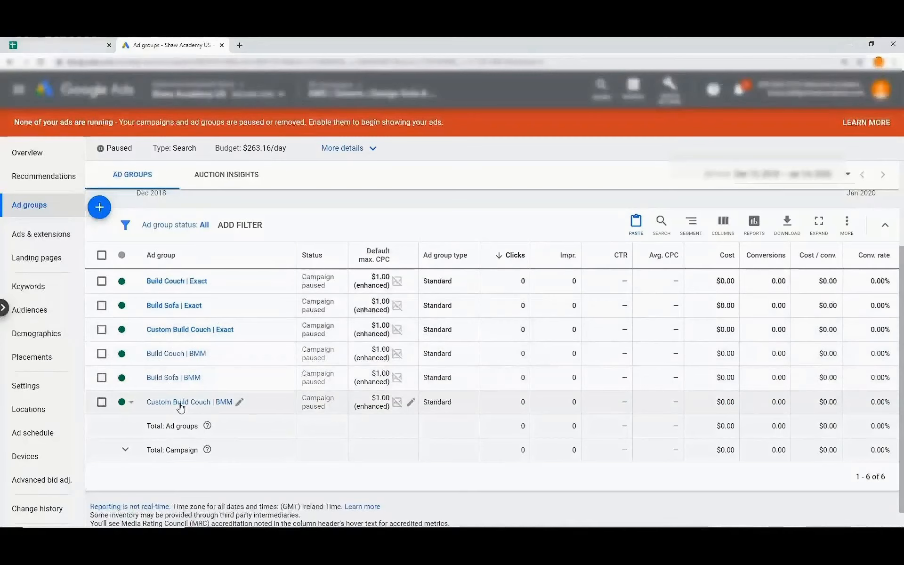
# Filter the campaign's keyword list to ad group names containing 'Exact'.
pyautogui.click(51, 292)
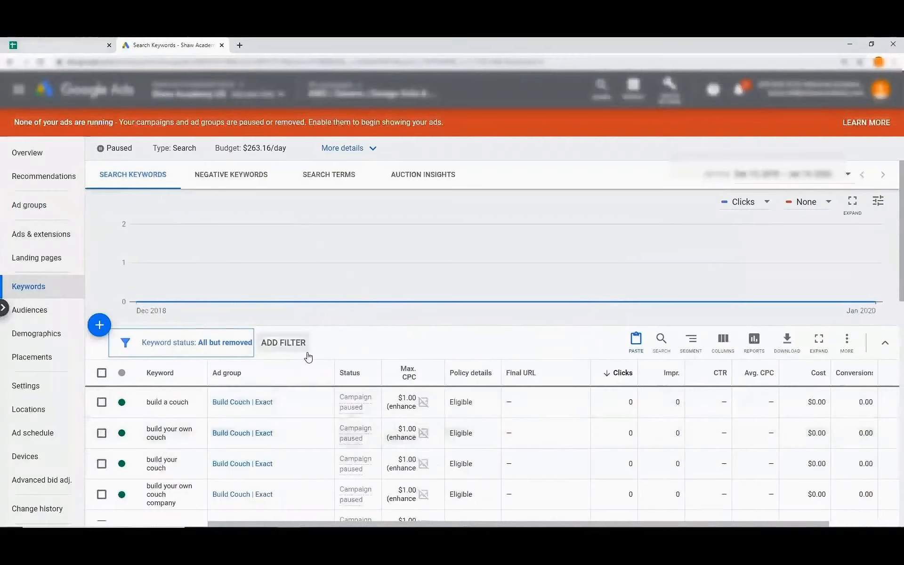
pyautogui.scroll(-1, 297, 339)
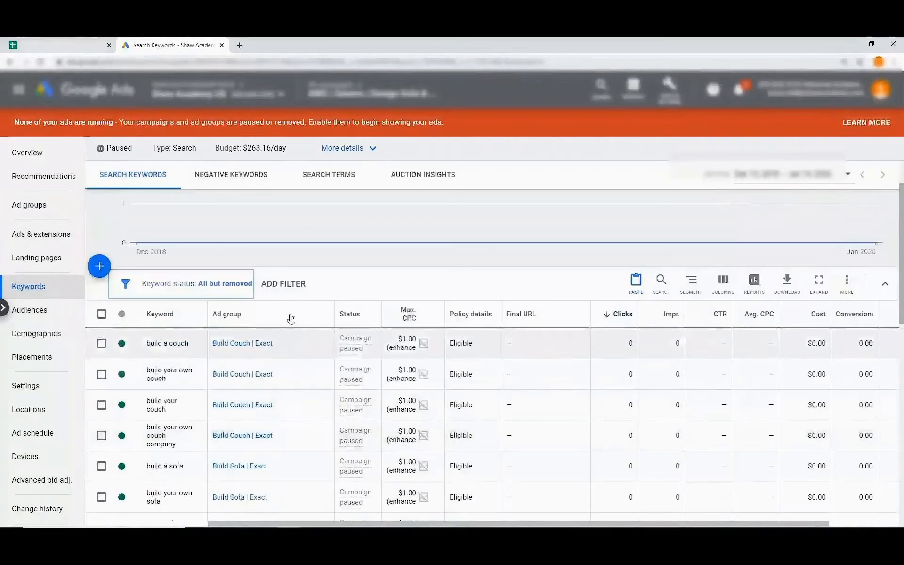
pyautogui.click(289, 284)
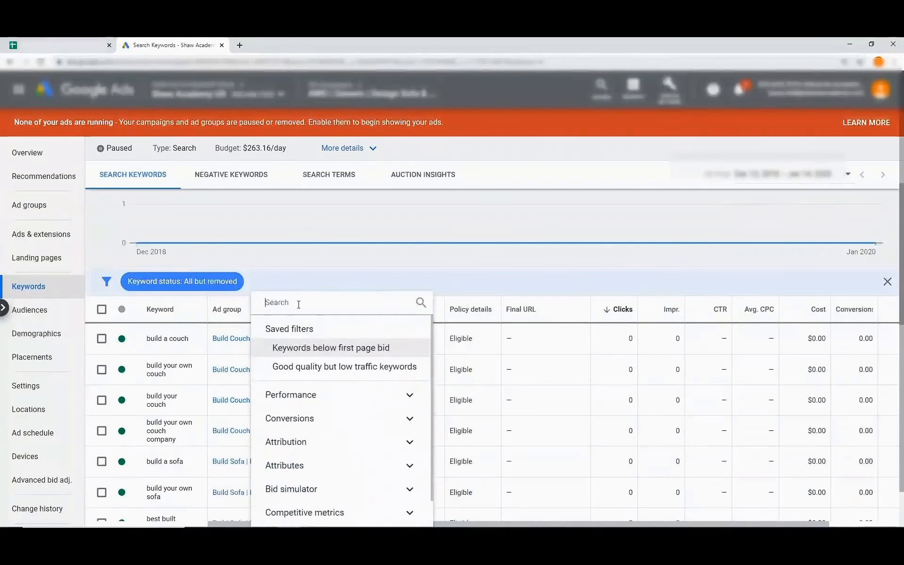
pyautogui.write('ad g')
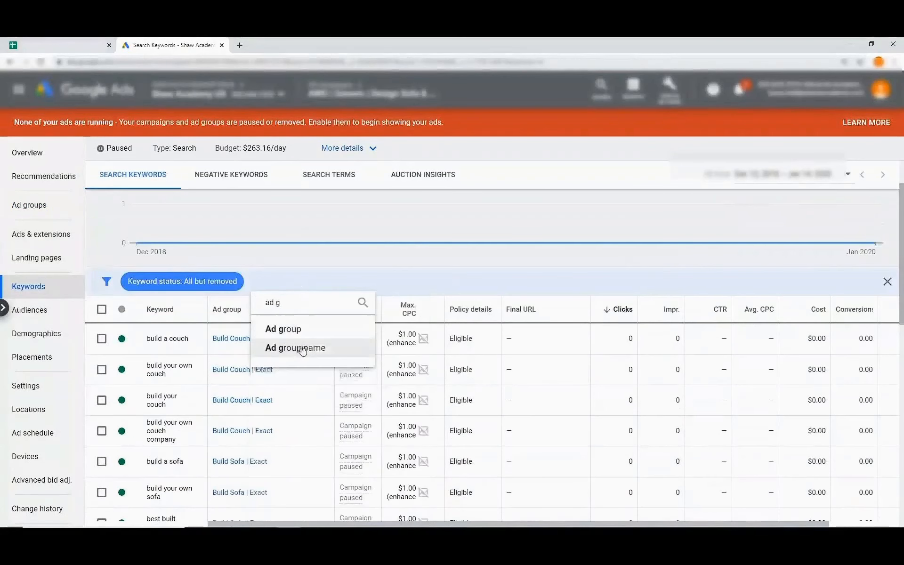
pyautogui.click(296, 353)
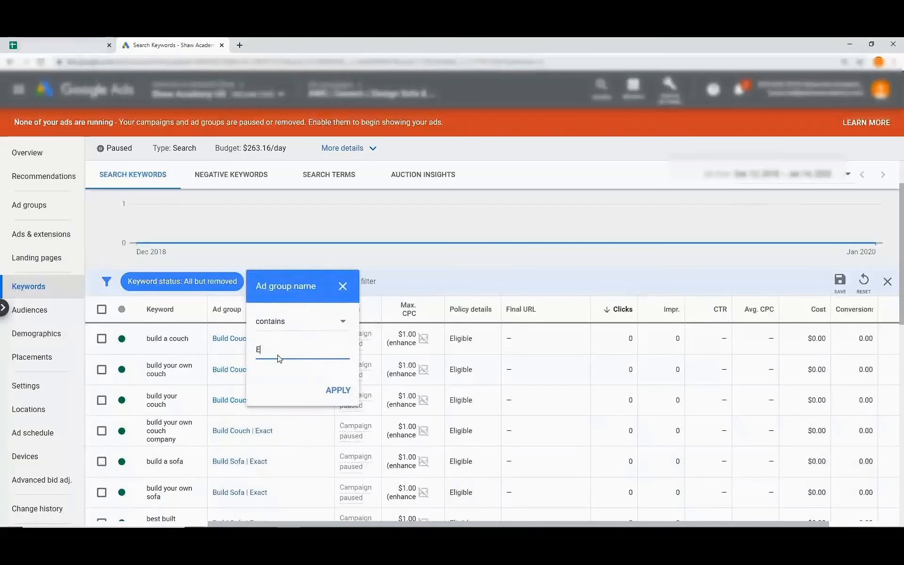
pyautogui.click(335, 395)
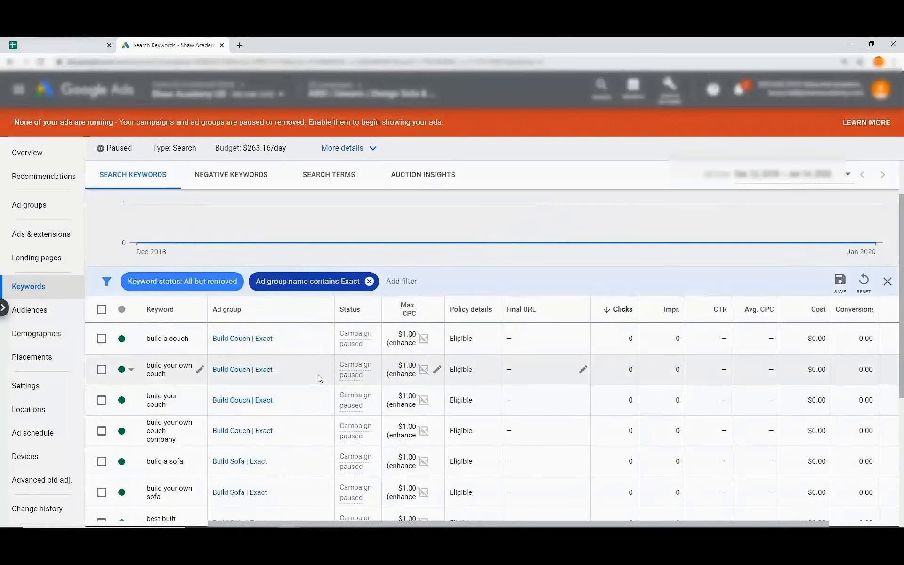
pyautogui.scroll(-1, 320, 378)
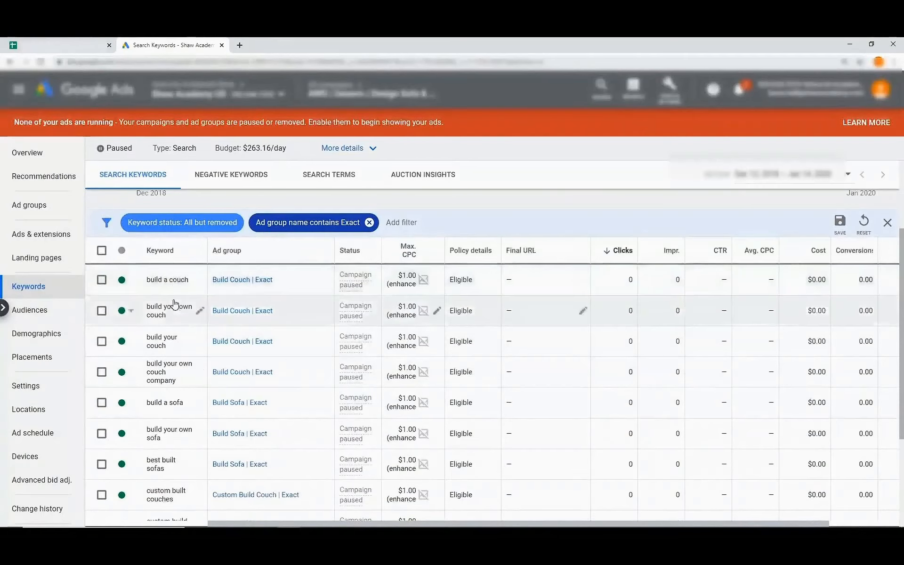
pyautogui.scroll(-2, 171, 305)
pyautogui.scroll(3, 171, 415)
pyautogui.scroll(-2, 171, 418)
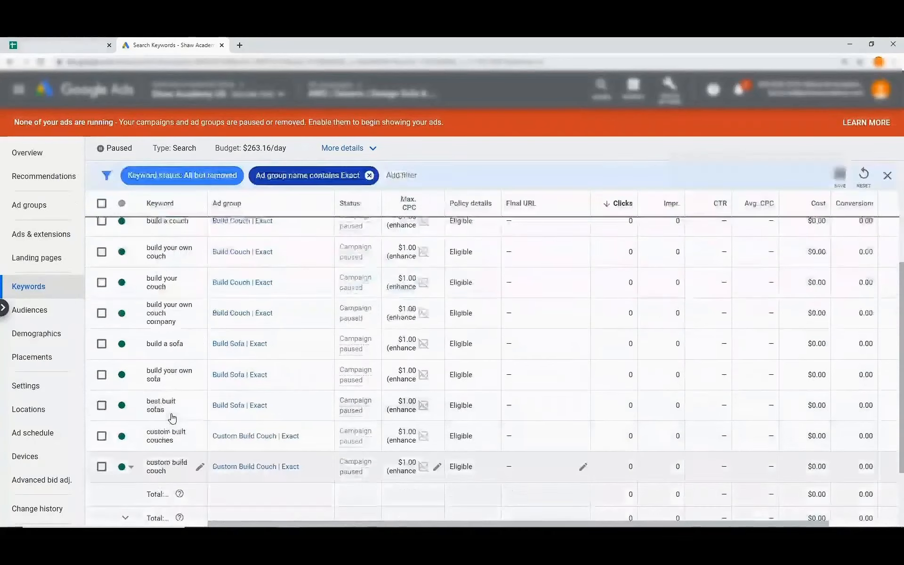
pyautogui.scroll(1, 173, 419)
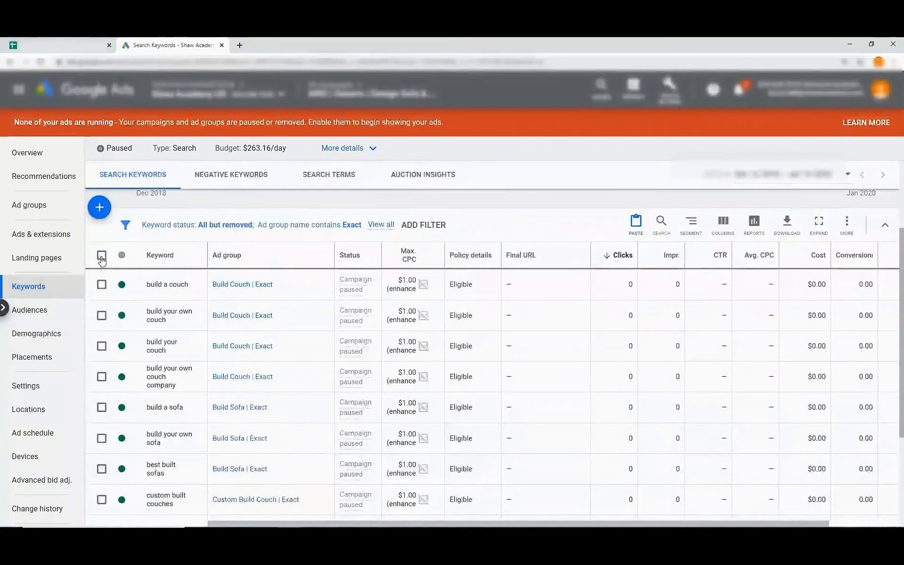
# Switch all nine Exact keywords from broad to exact match, then clear the selection.
pyautogui.click(102, 257)
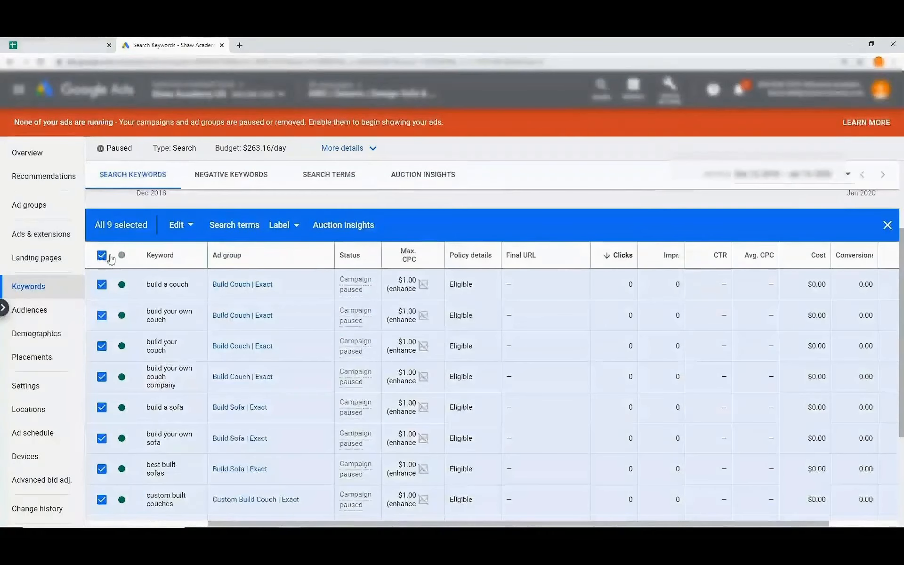
pyautogui.click(190, 227)
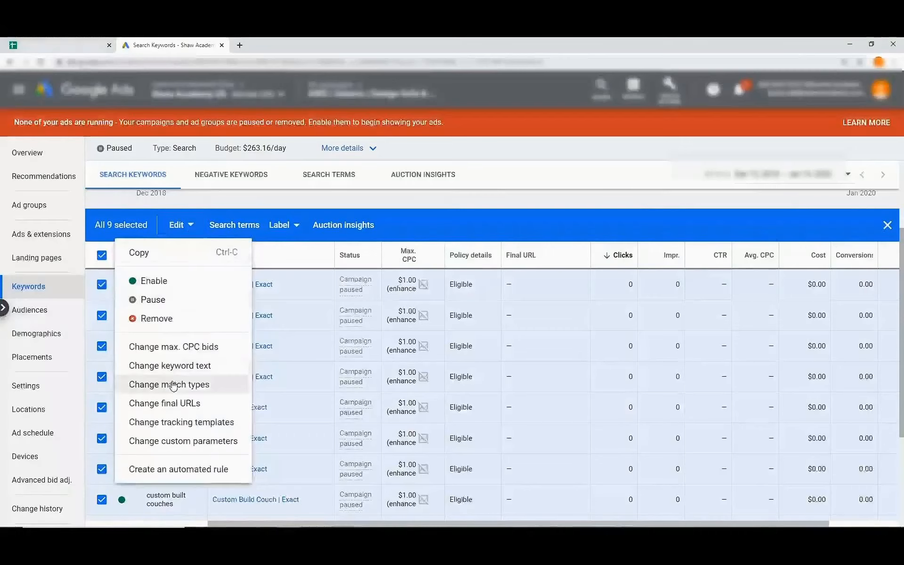
pyautogui.click(201, 385)
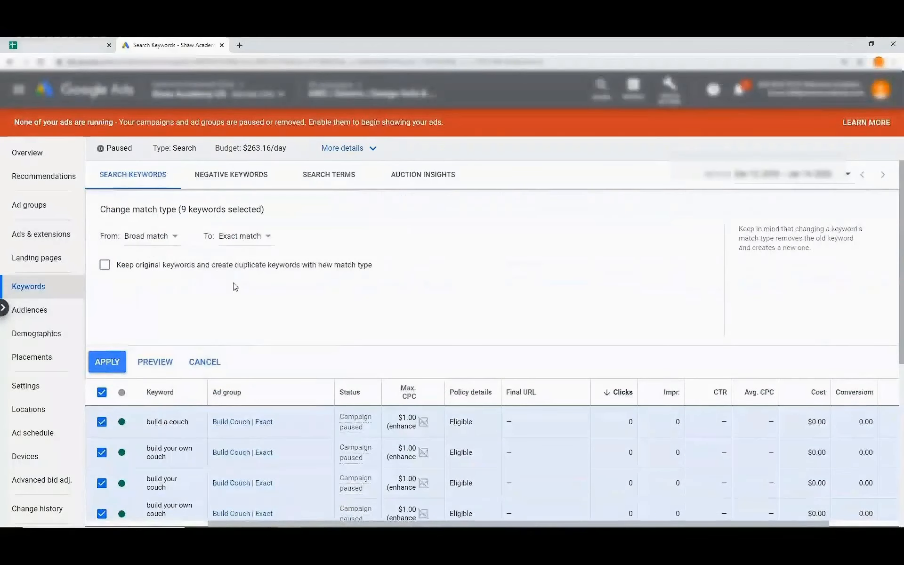
pyautogui.click(111, 363)
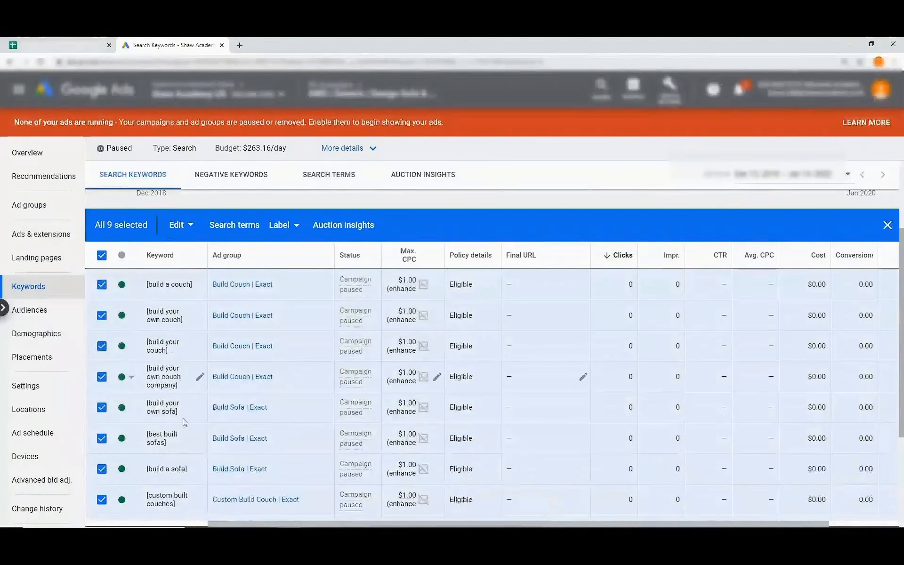
pyautogui.scroll(-1, 174, 457)
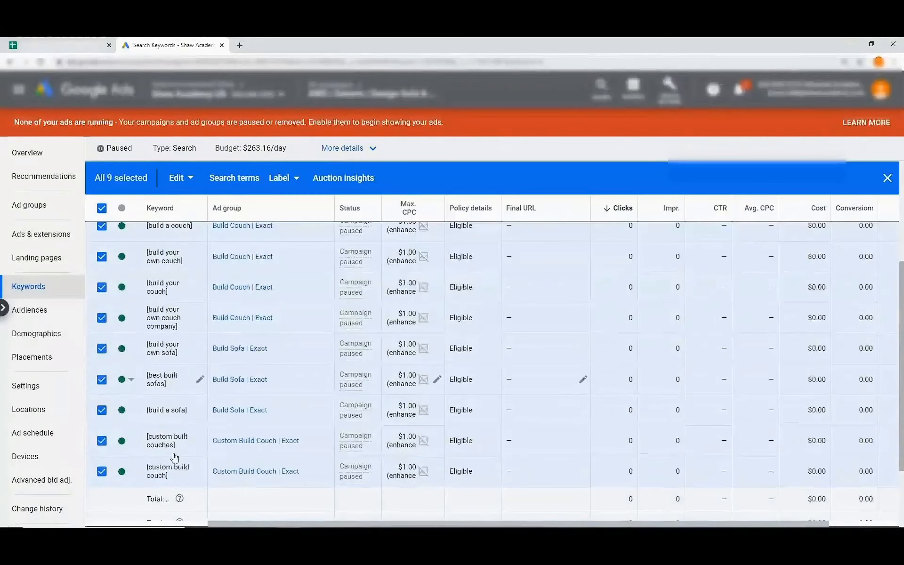
pyautogui.scroll(2, 175, 458)
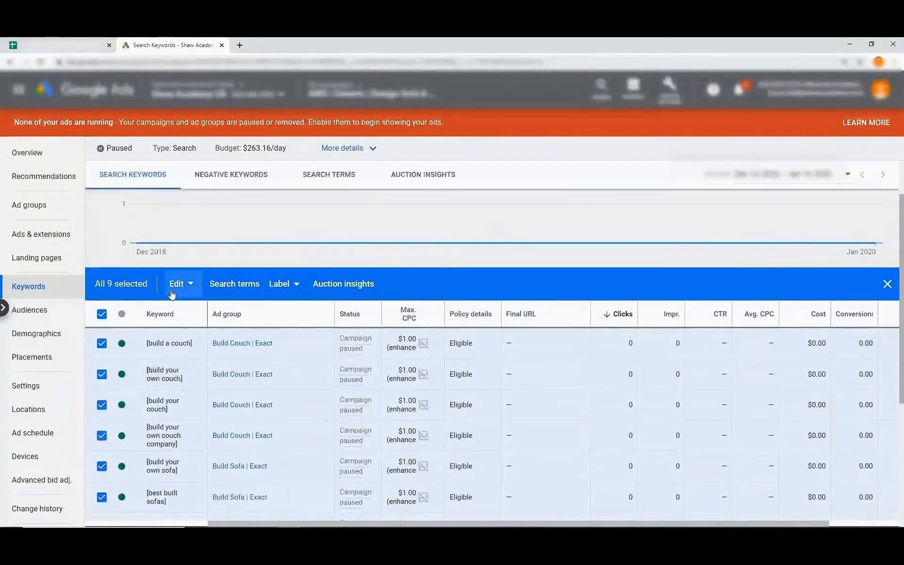
pyautogui.click(888, 285)
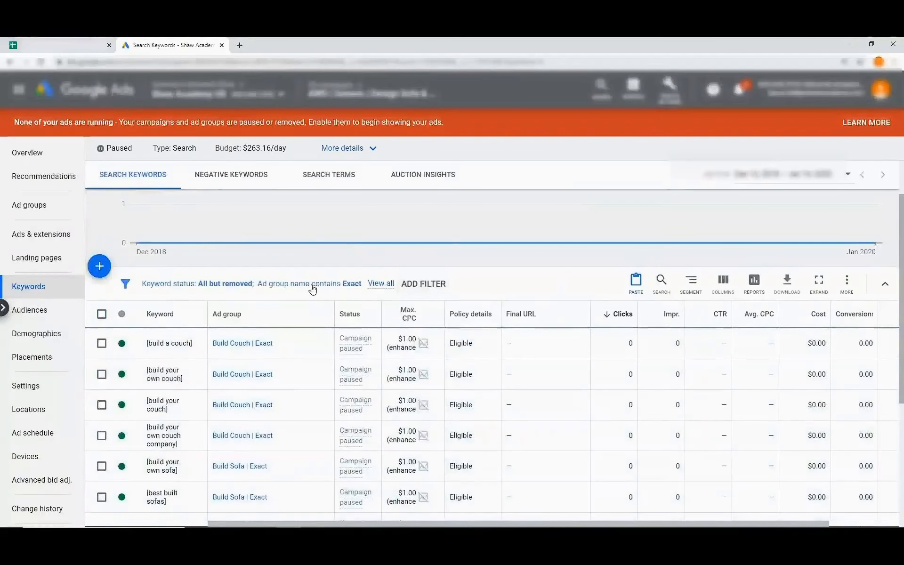
# Change the ad group name filter from 'Exact' to 'BMM' and review the nine keywords.
pyautogui.click(320, 285)
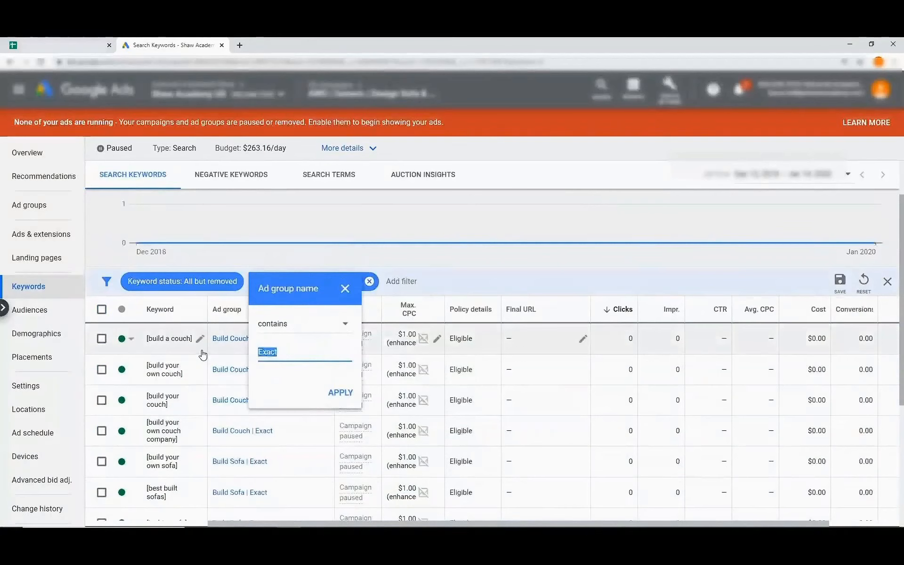
pyautogui.write('BMM')
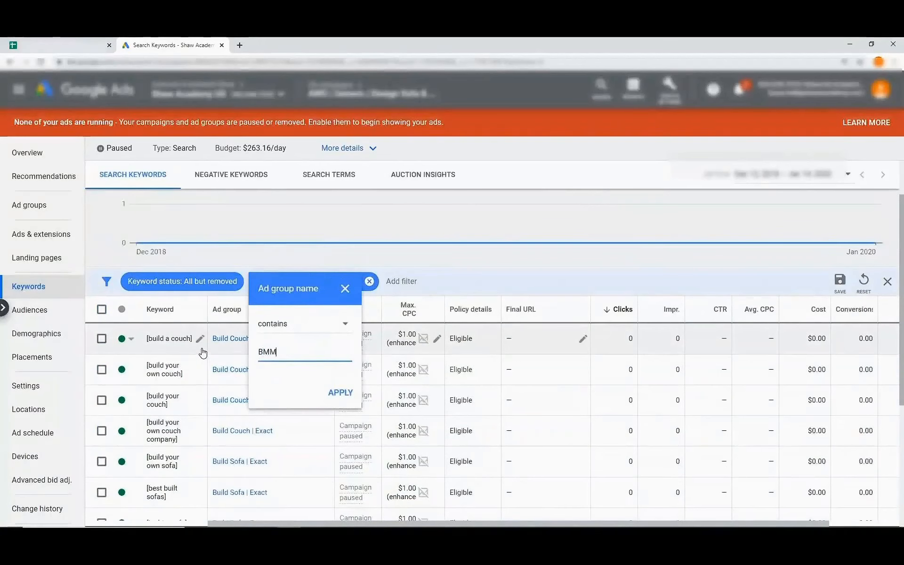
pyautogui.click(341, 392)
pyautogui.scroll(-1, 345, 343)
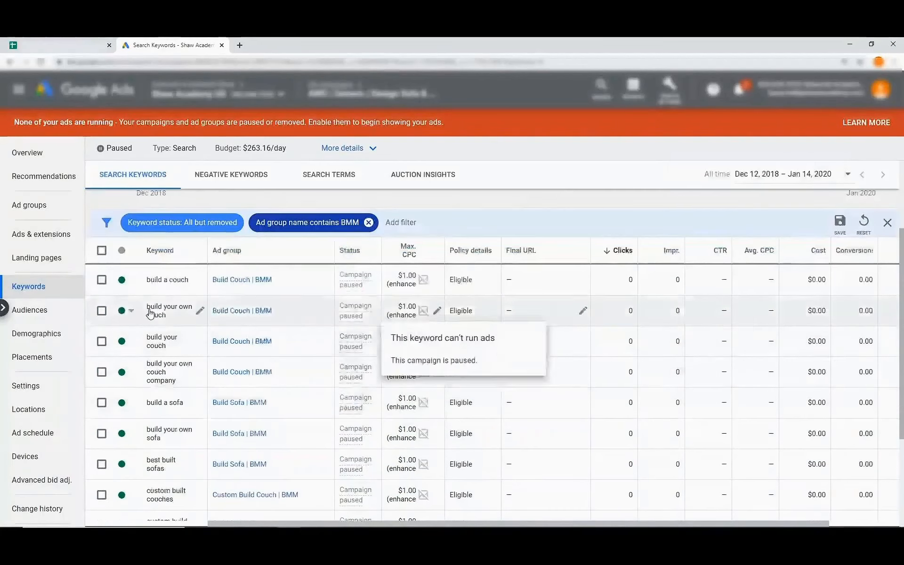
pyautogui.scroll(-3, 193, 375)
pyautogui.scroll(2, 192, 377)
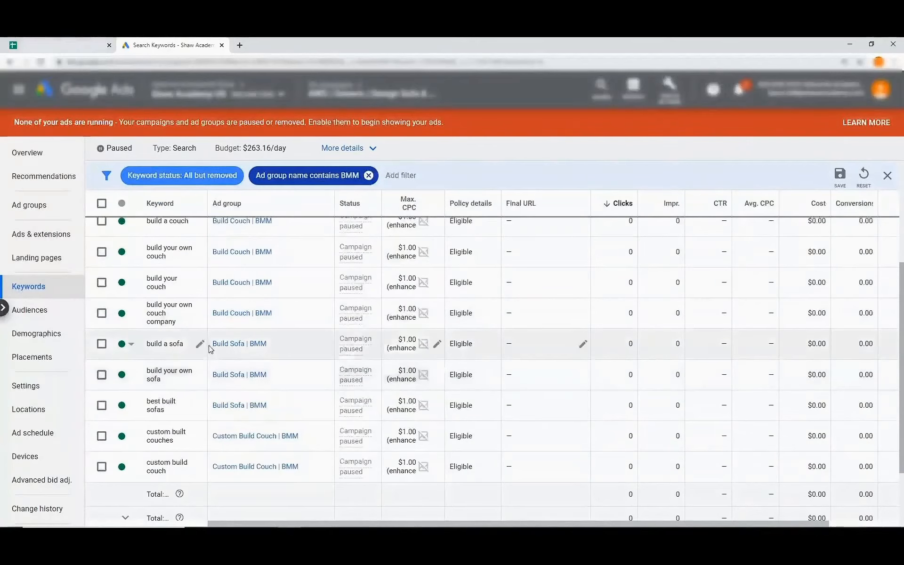
pyautogui.scroll(2, 210, 349)
pyautogui.scroll(-2, 210, 349)
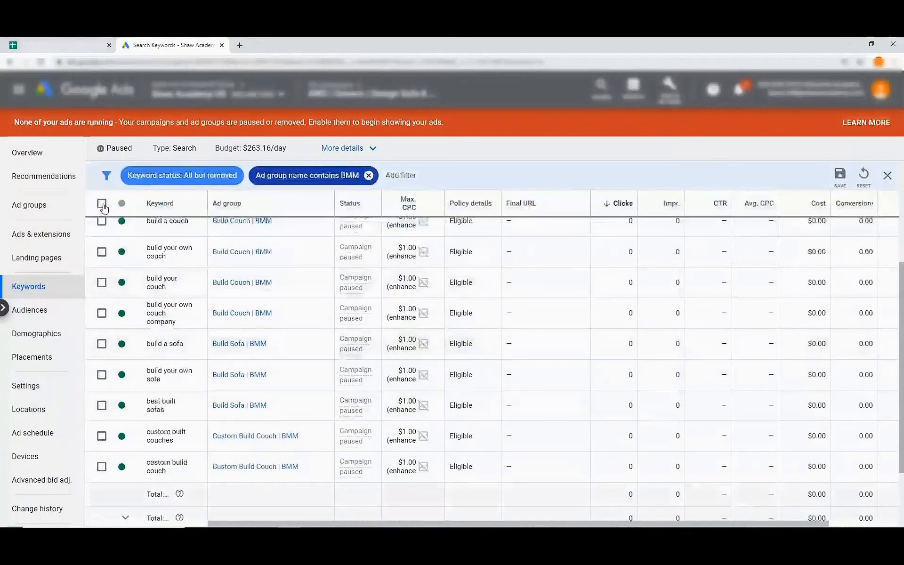
# Add '+' before the existing text of all nine BMM keywords.
pyautogui.click(102, 203)
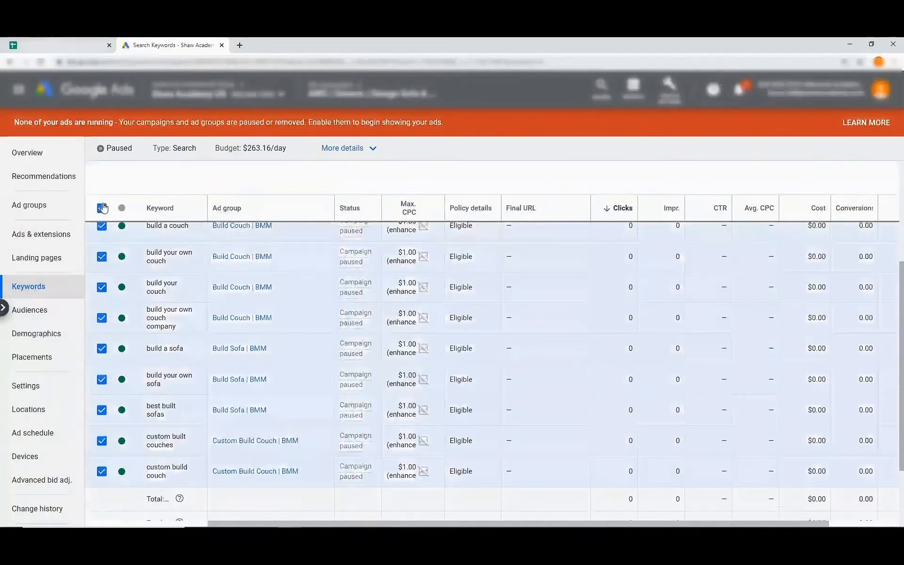
pyautogui.click(183, 178)
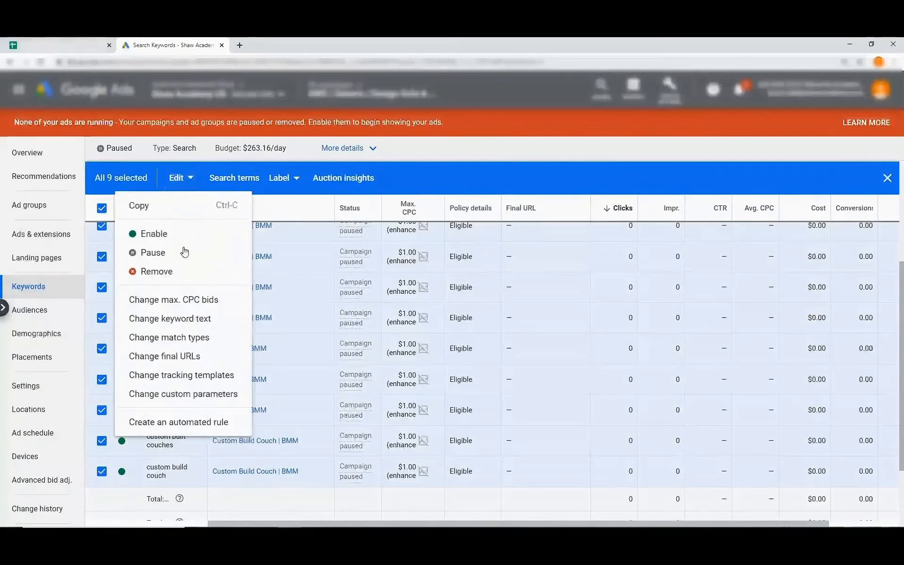
pyautogui.click(201, 320)
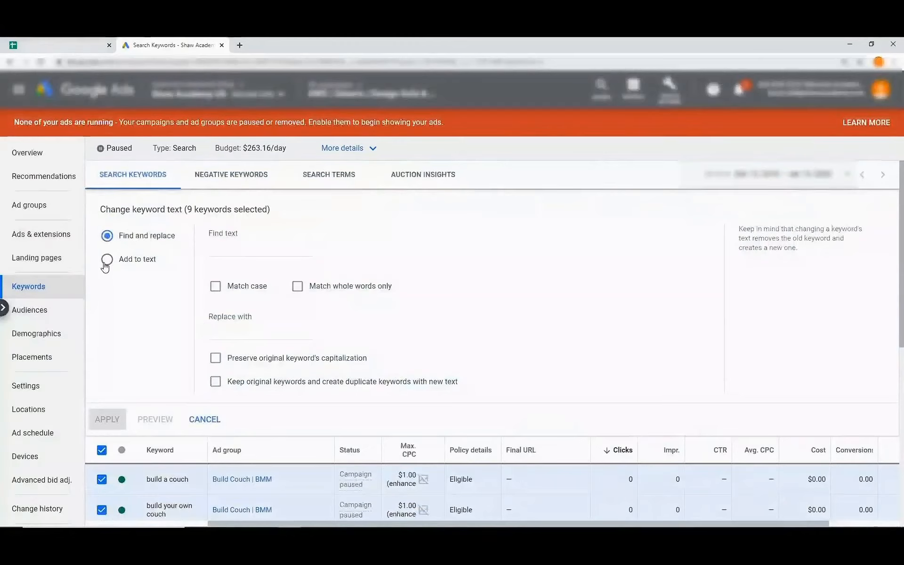
pyautogui.click(107, 260)
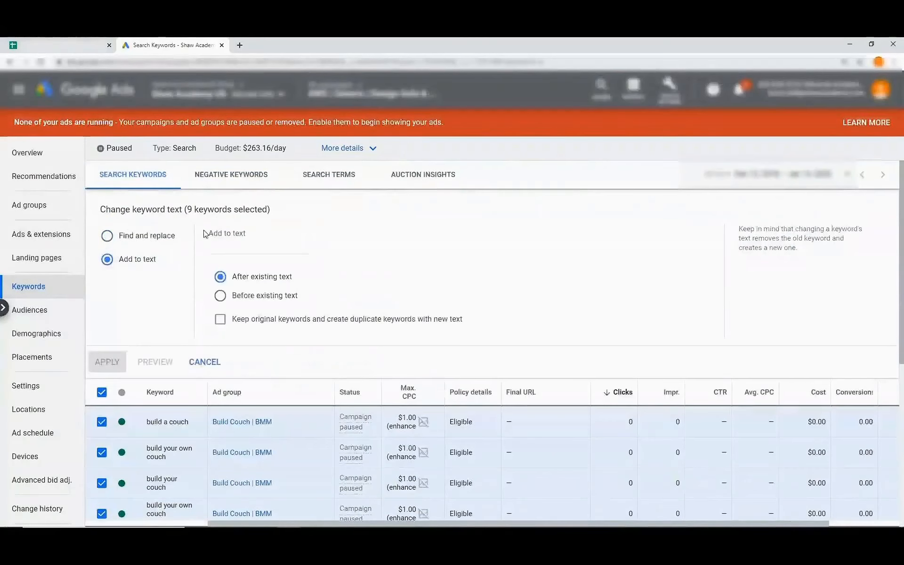
pyautogui.click(218, 247)
pyautogui.write('+')
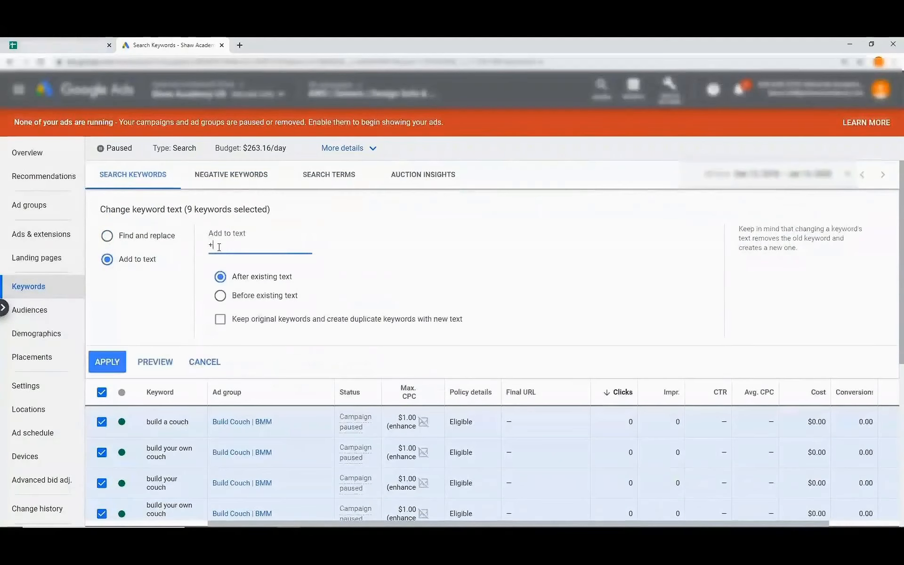
pyautogui.click(220, 296)
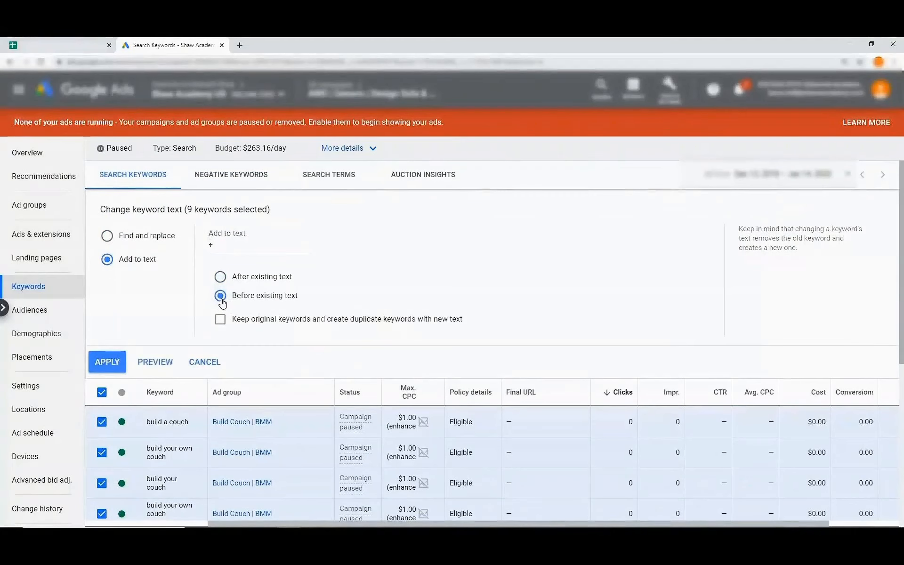
pyautogui.click(113, 362)
pyautogui.scroll(-3, 116, 367)
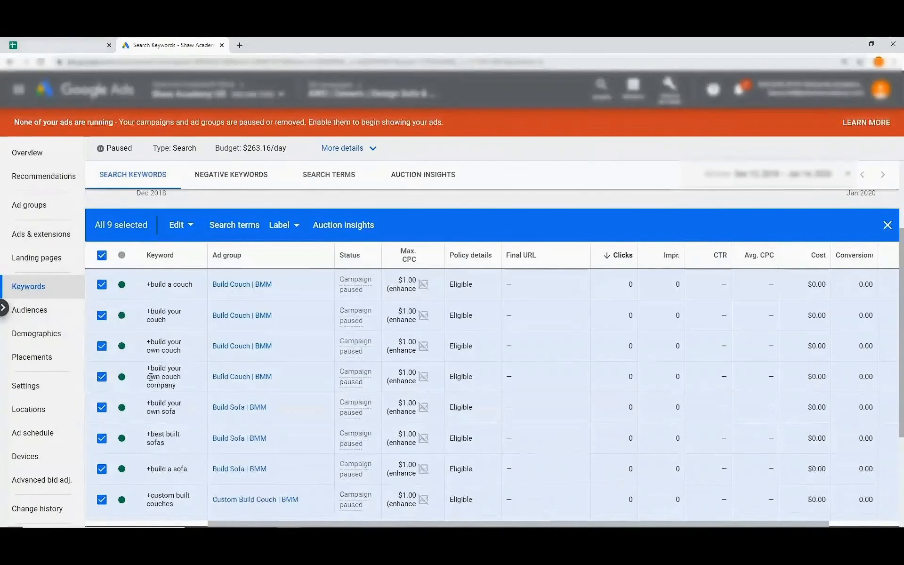
pyautogui.scroll(-1, 162, 412)
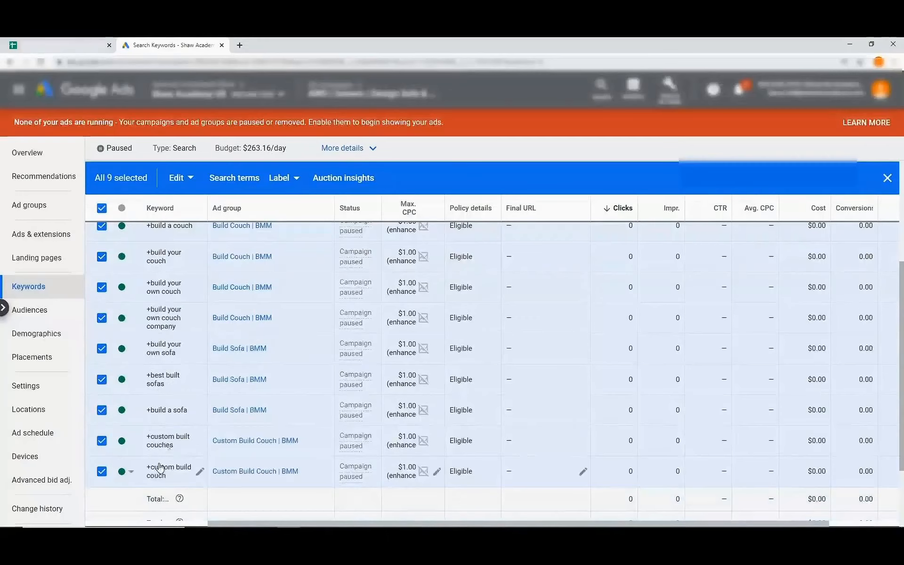
pyautogui.scroll(2, 155, 453)
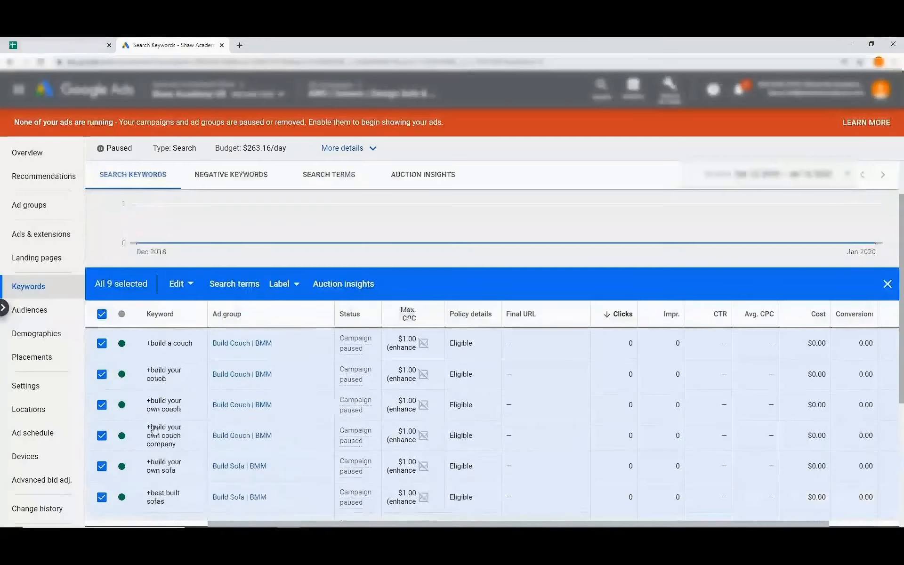
# Replace each space with space-plus in the nine BMM keywords' text, giving e.g. +build +a +couch.
pyautogui.click(188, 286)
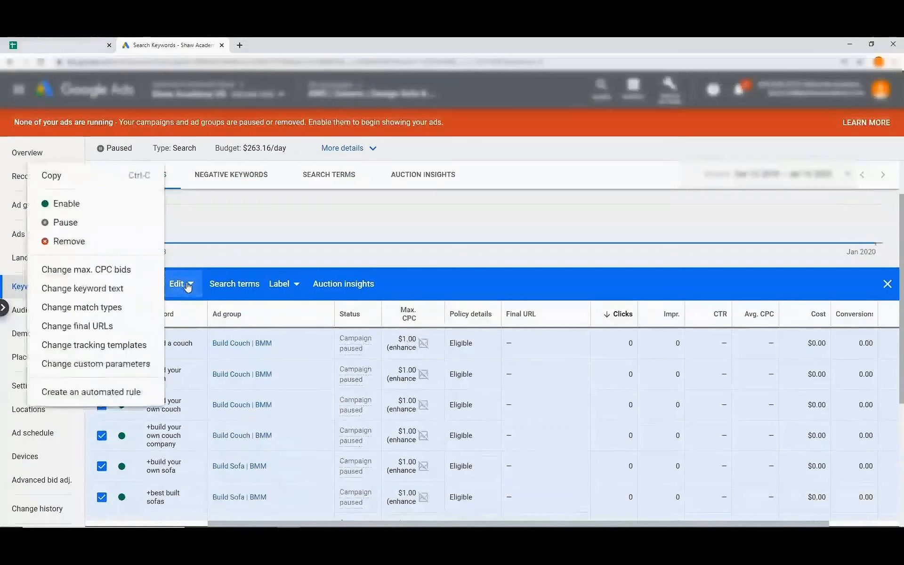
pyautogui.click(98, 290)
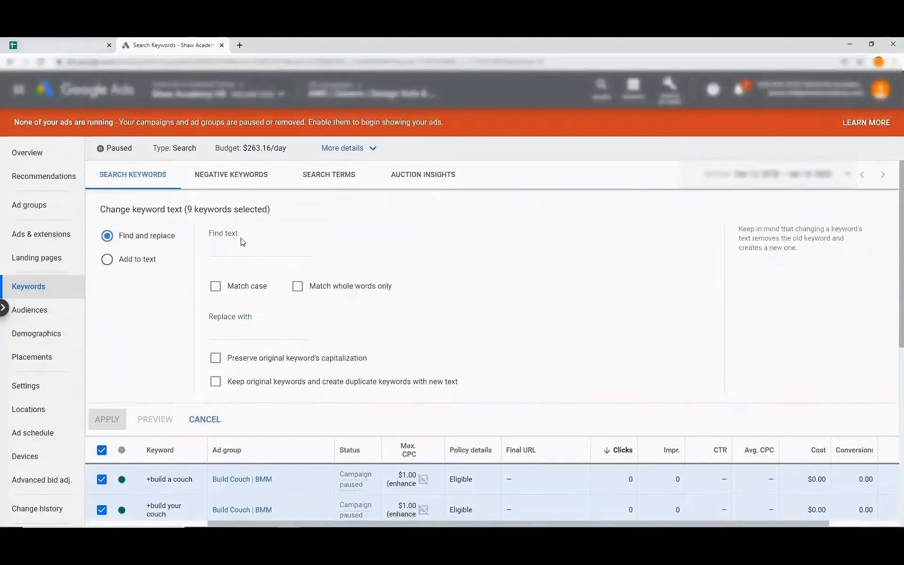
pyautogui.click(226, 250)
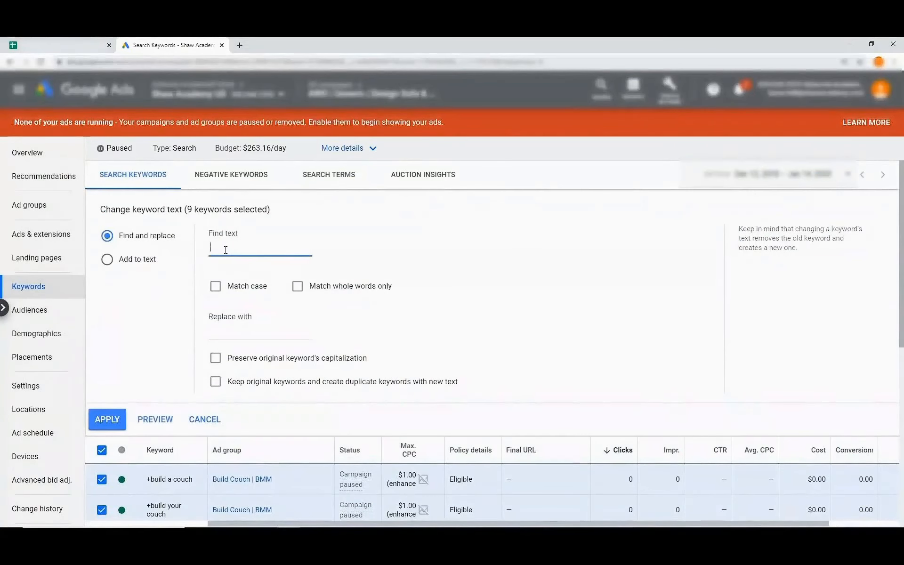
pyautogui.click(236, 333)
pyautogui.click(113, 421)
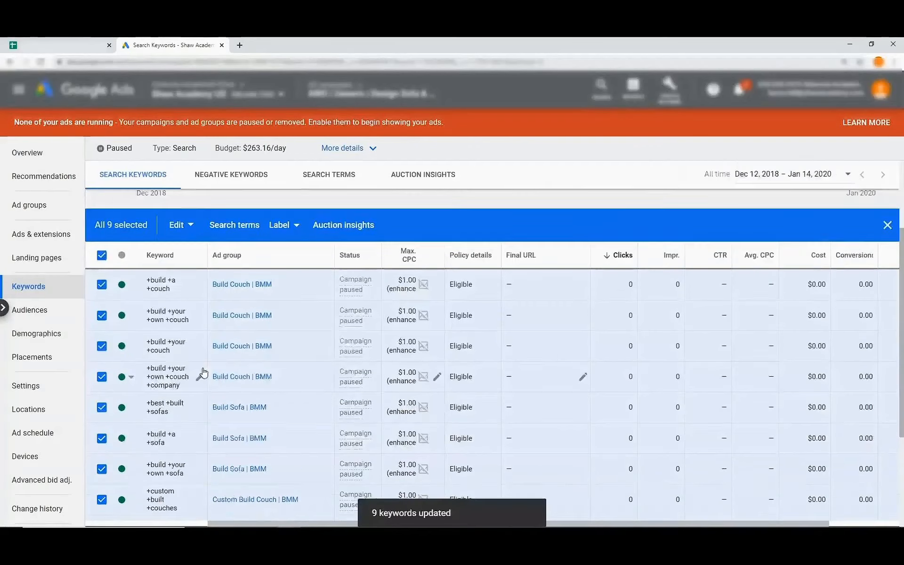
pyautogui.scroll(-3, 131, 283)
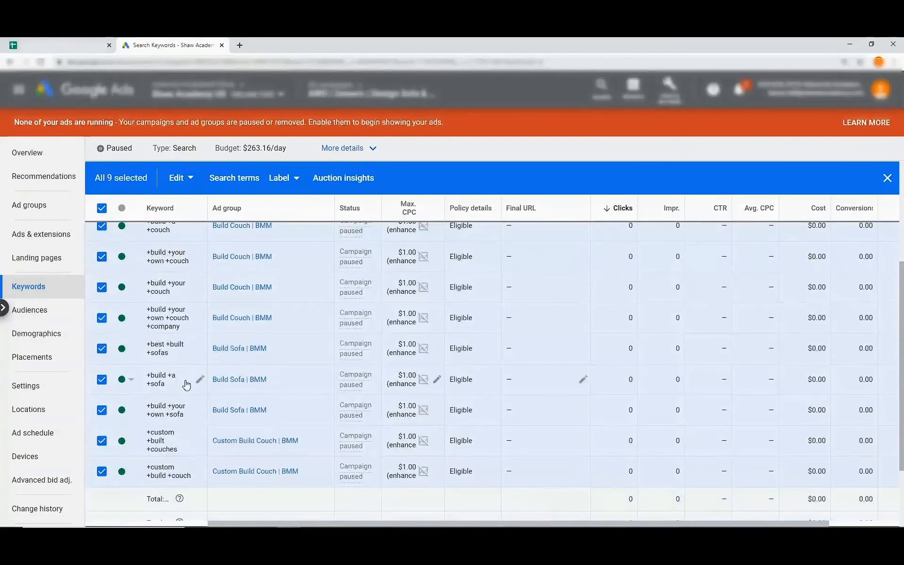
pyautogui.scroll(1, 176, 396)
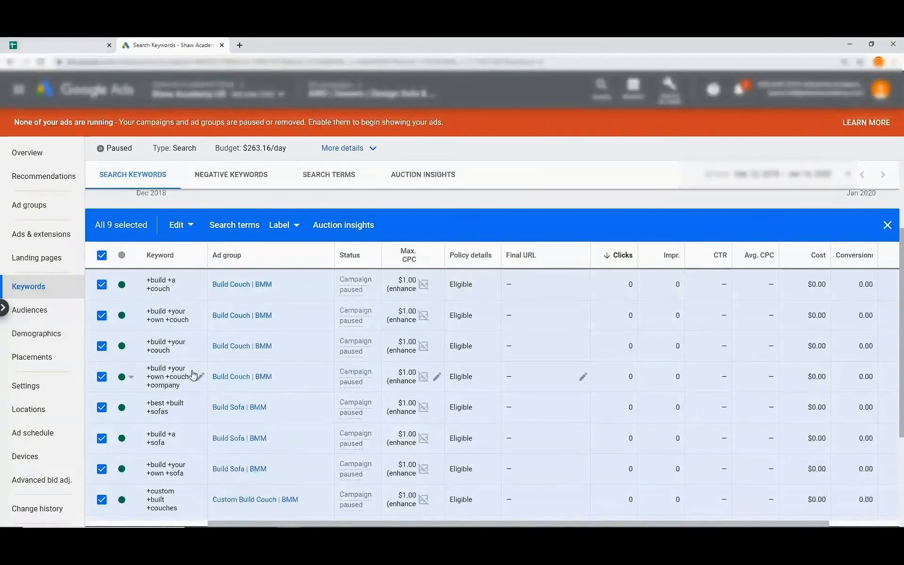
pyautogui.scroll(-2, 193, 375)
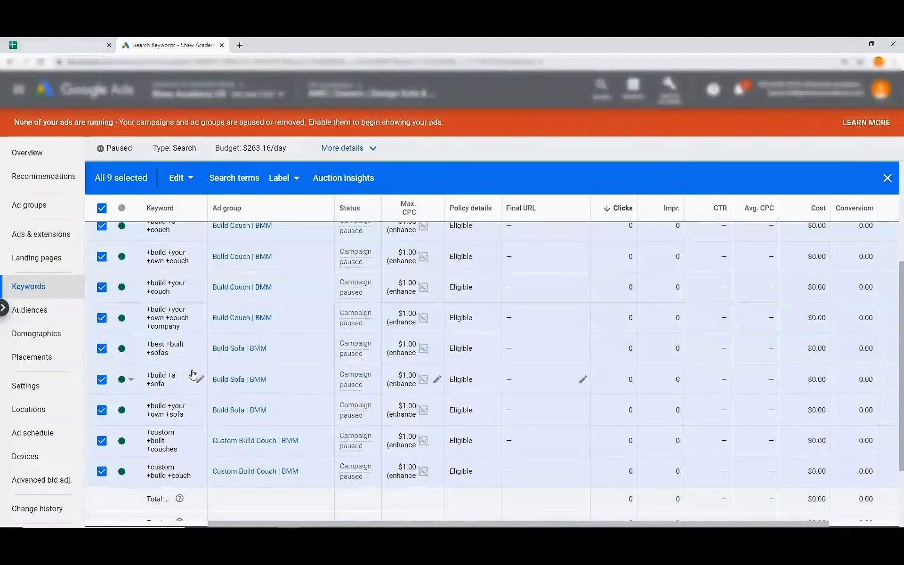
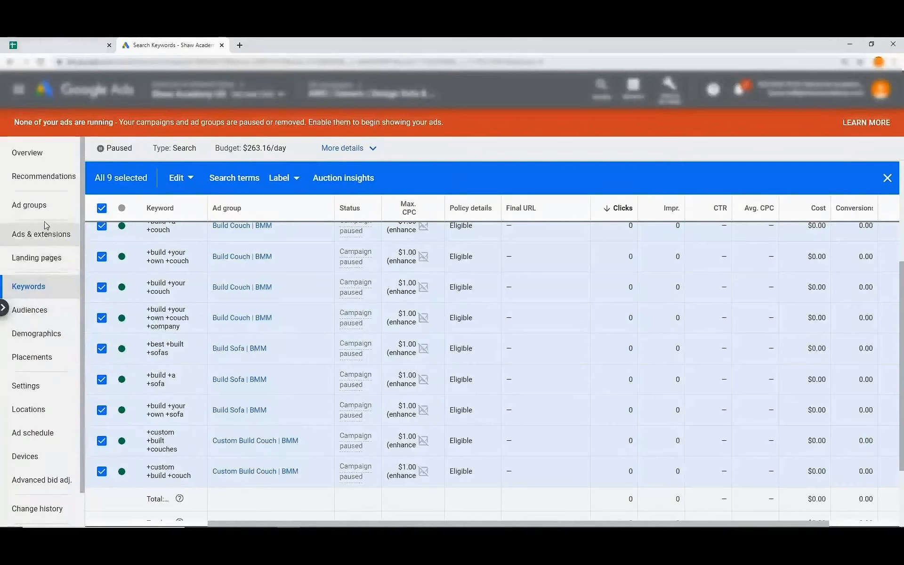
# Open the campaign's Ads & extensions page listing the Build Sofa and Build Couch ads.
pyautogui.click(46, 242)
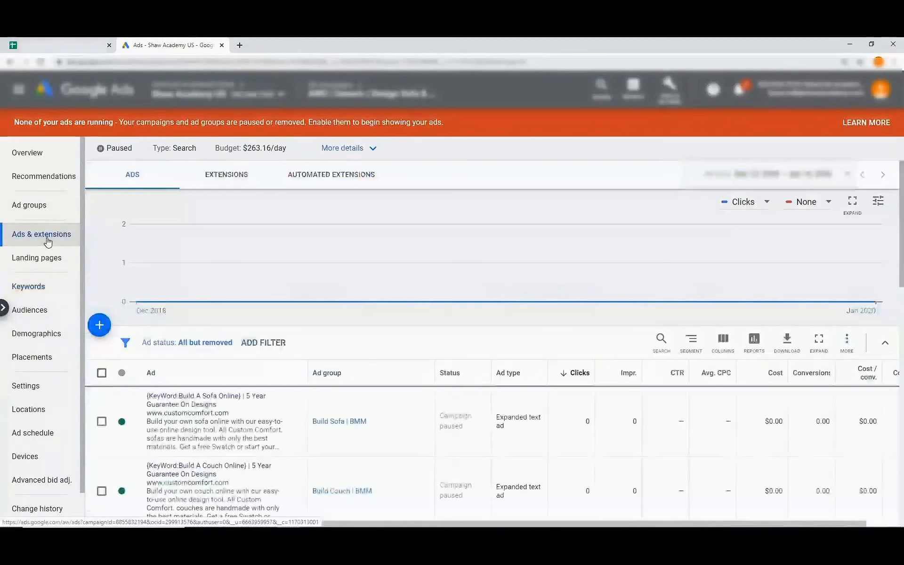
# Show the campaign's extensions in Chrome snapped left, beside Excel's Extension sheet.
pyautogui.click(232, 181)
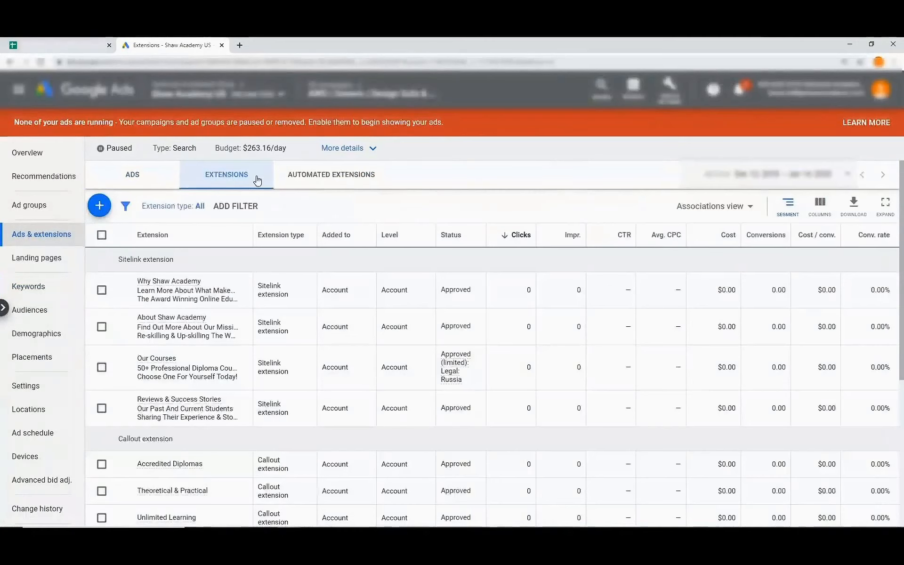
pyautogui.click(872, 44)
pyautogui.moveTo(376, 81); pyautogui.dragTo(1, 113)
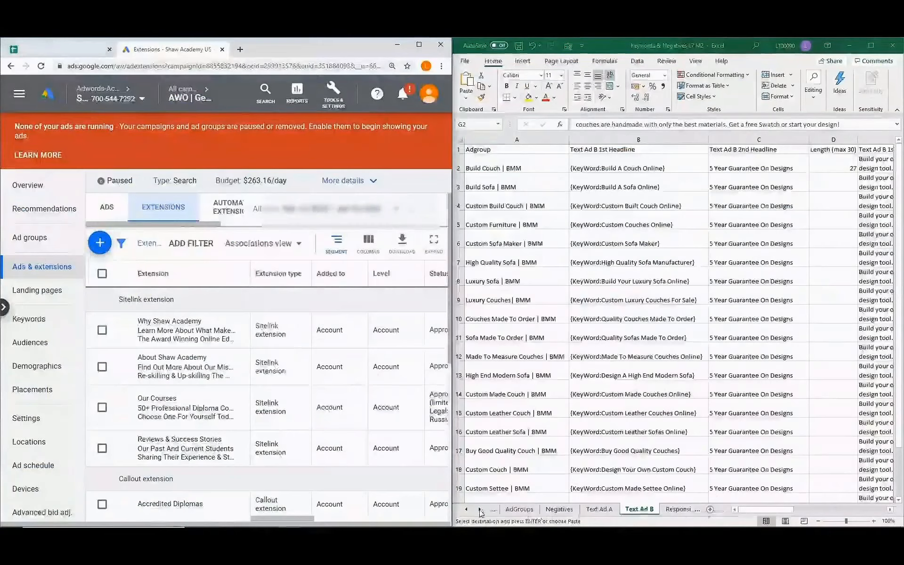
pyautogui.click(480, 511)
pyautogui.click(480, 512)
pyautogui.click(481, 511)
pyautogui.click(481, 511)
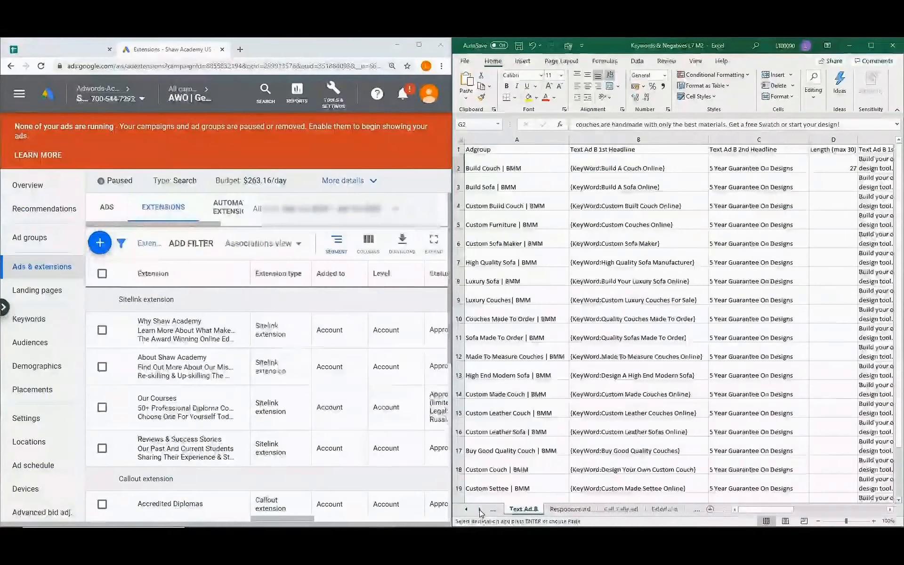
pyautogui.click(481, 512)
pyautogui.click(621, 510)
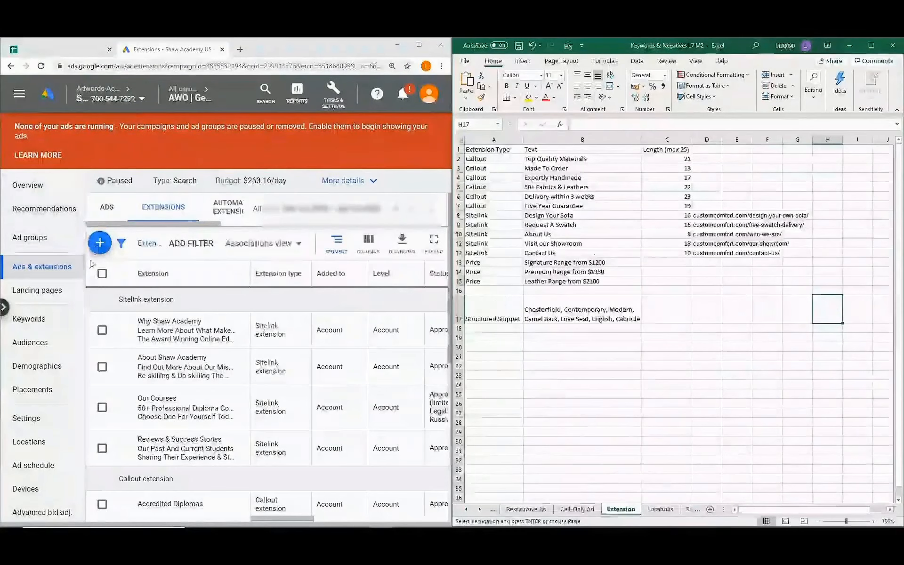
# Start a new callout extension kept at campaign level.
pyautogui.click(100, 244)
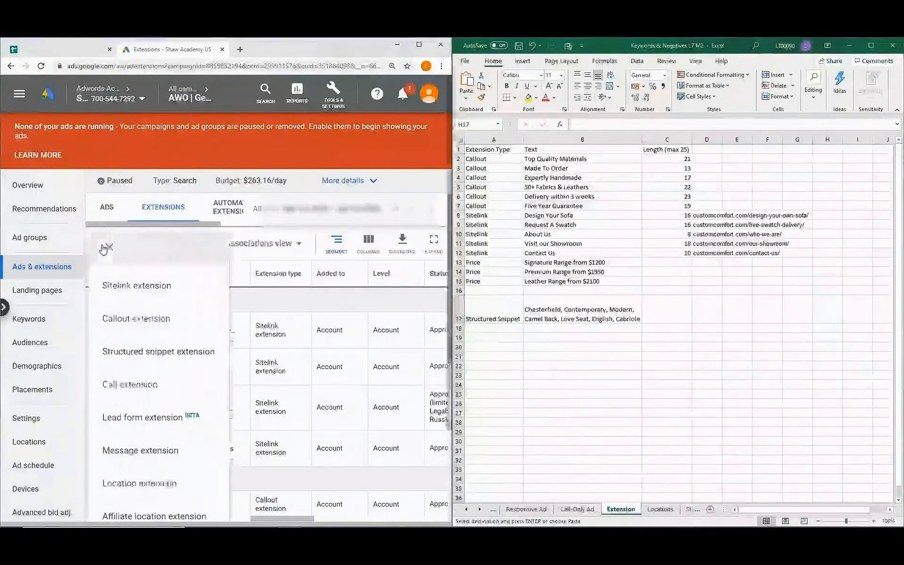
pyautogui.click(149, 329)
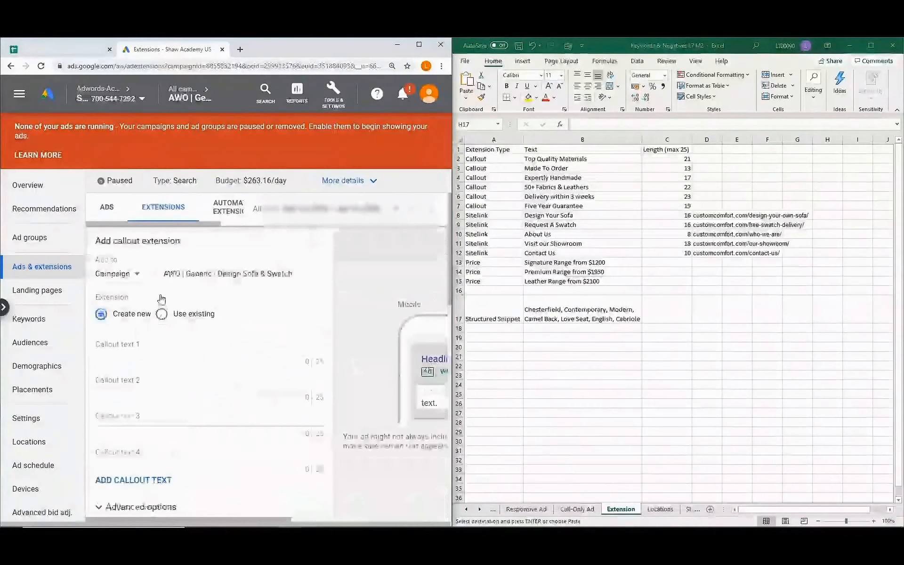
pyautogui.click(137, 275)
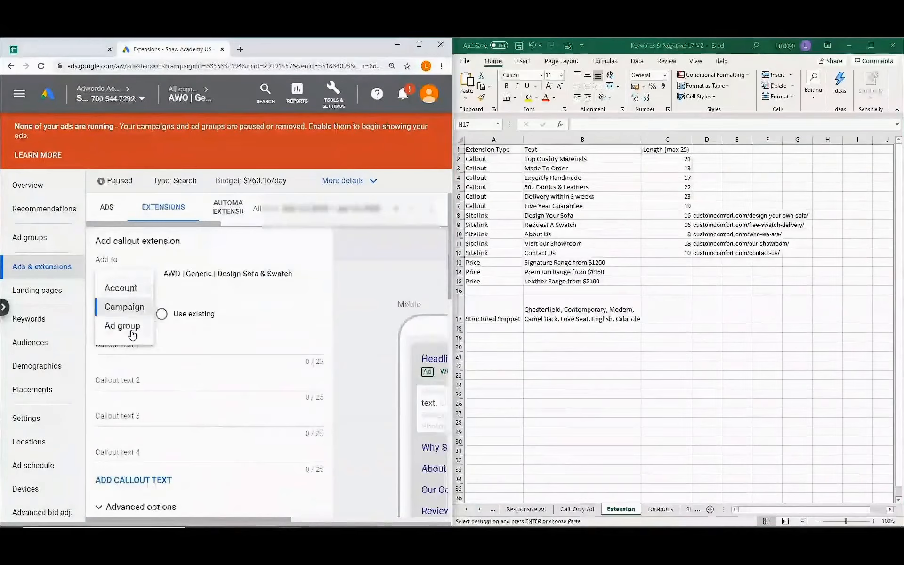
pyautogui.click(121, 272)
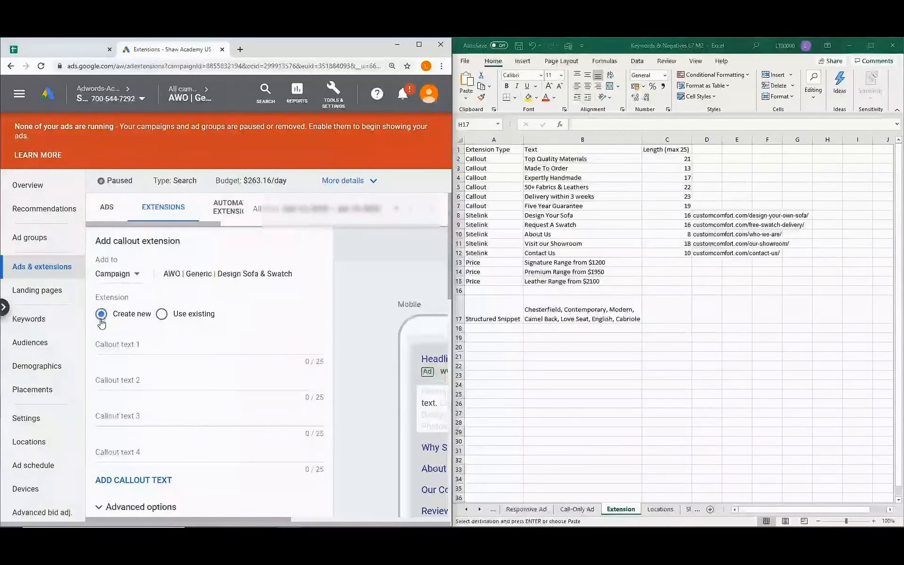
pyautogui.scroll(-1, 101, 324)
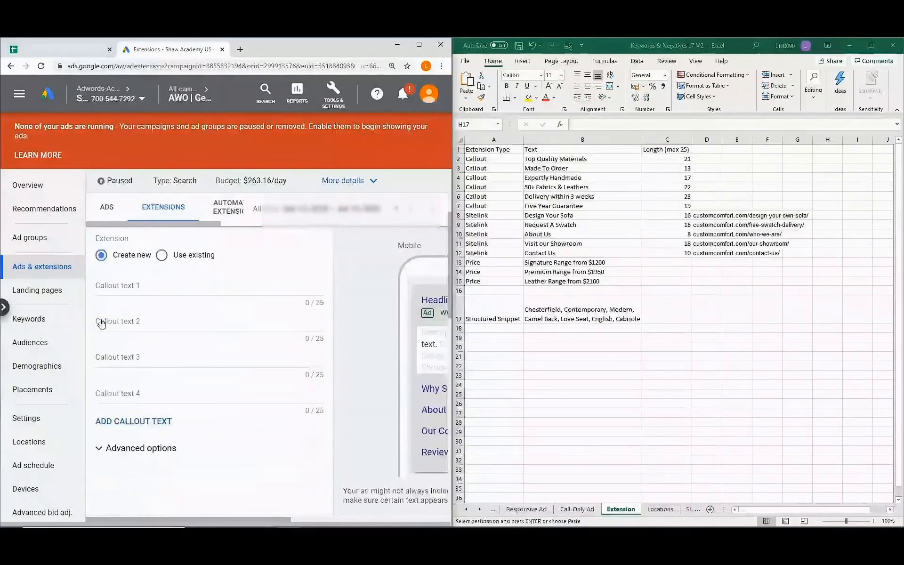
# Enter callouts Top Quality Materials, Made To Order and Expertly Handmade from Excel column B.
pyautogui.click(561, 159)
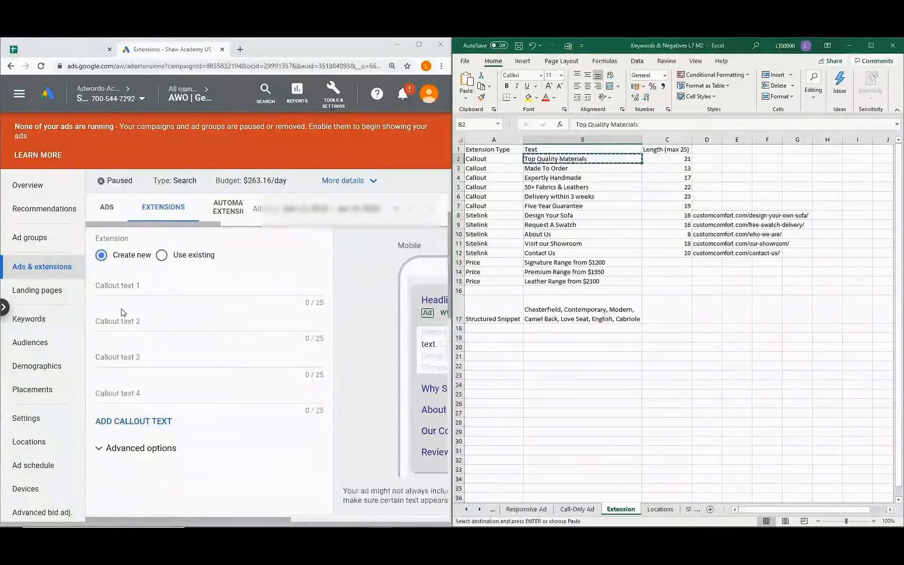
pyautogui.click(148, 286)
pyautogui.write('Top Quality Materials')
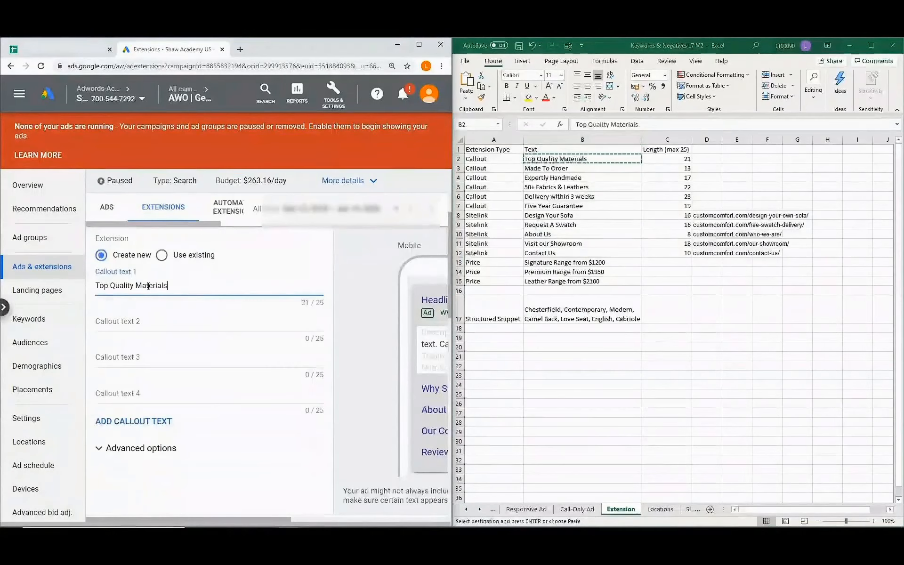
pyautogui.click(576, 168)
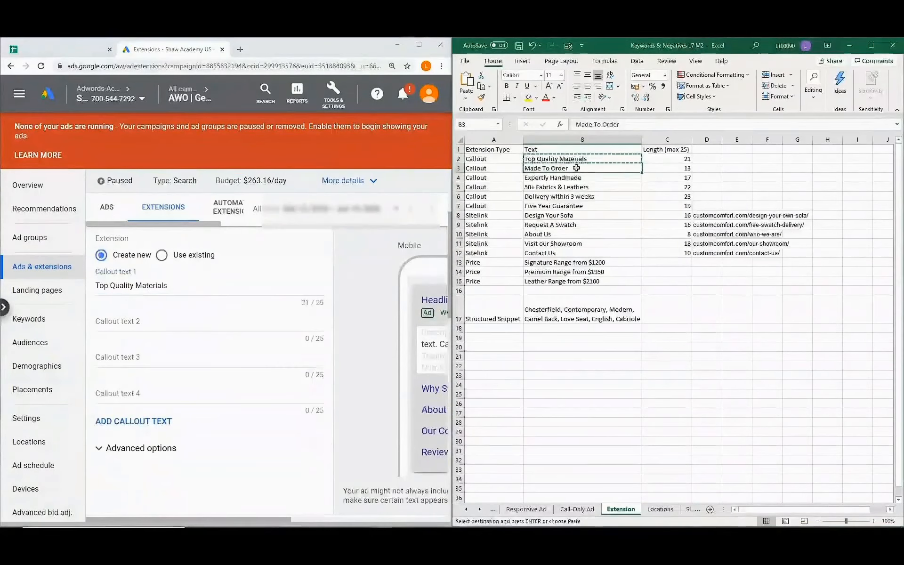
pyautogui.click(151, 322)
pyautogui.write('Made To Order')
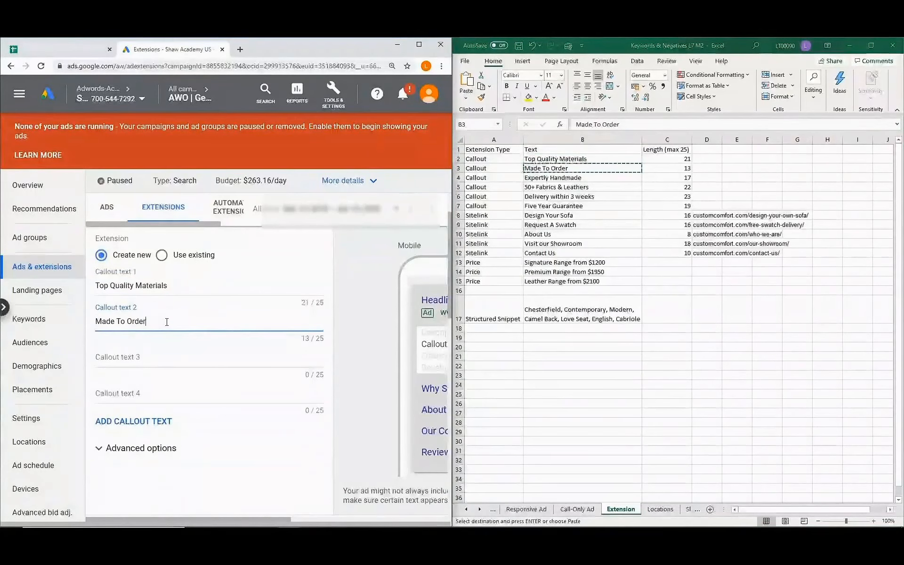
pyautogui.click(593, 179)
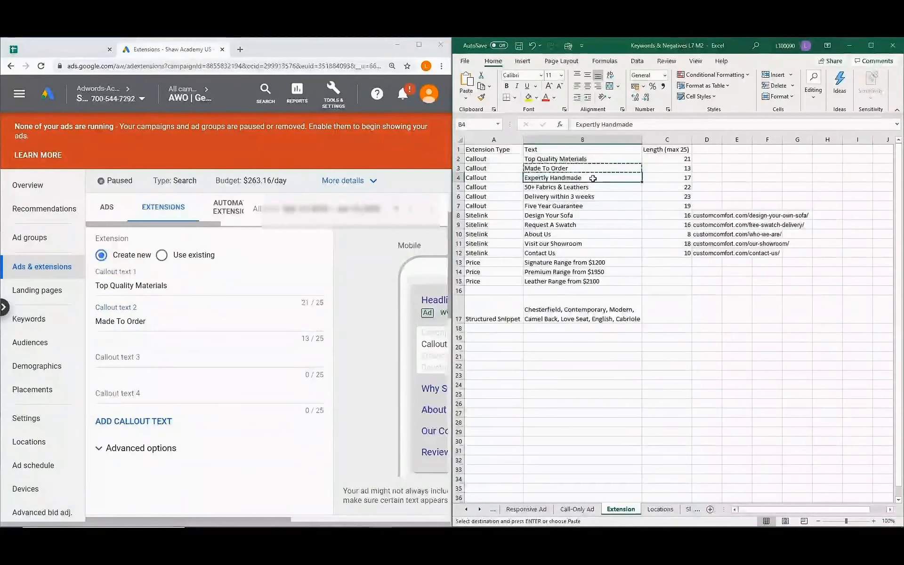
pyautogui.hotkey('ctrl', 'c')
pyautogui.click(146, 359)
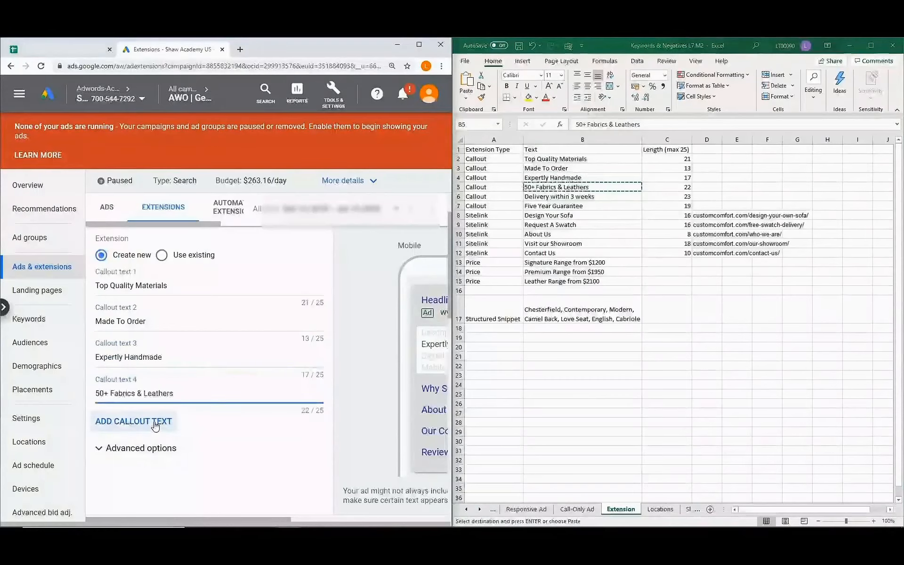
# Add callouts Delivery within 3 weeks and Five Year Guarantee, then save all six callouts.
pyautogui.click(155, 423)
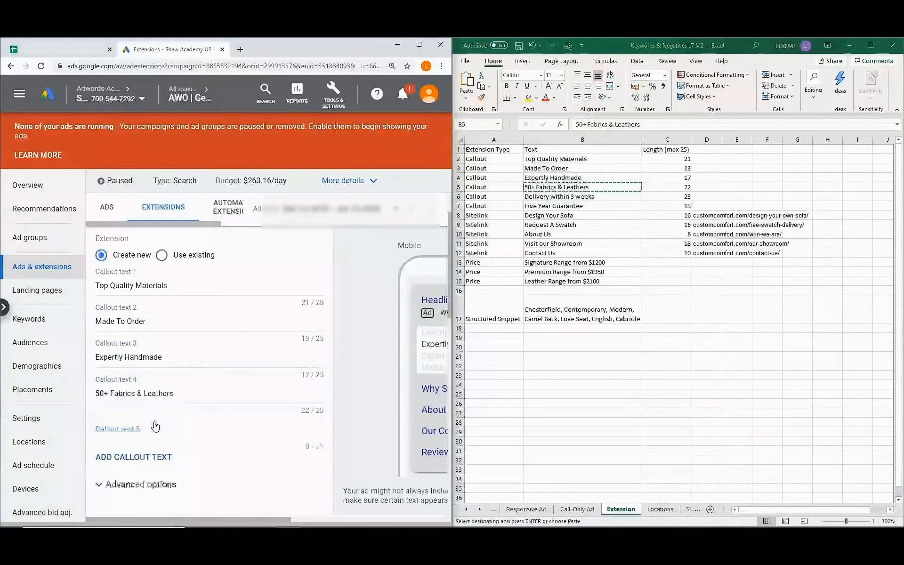
pyautogui.click(602, 197)
pyautogui.hotkey('ctrl', 'c')
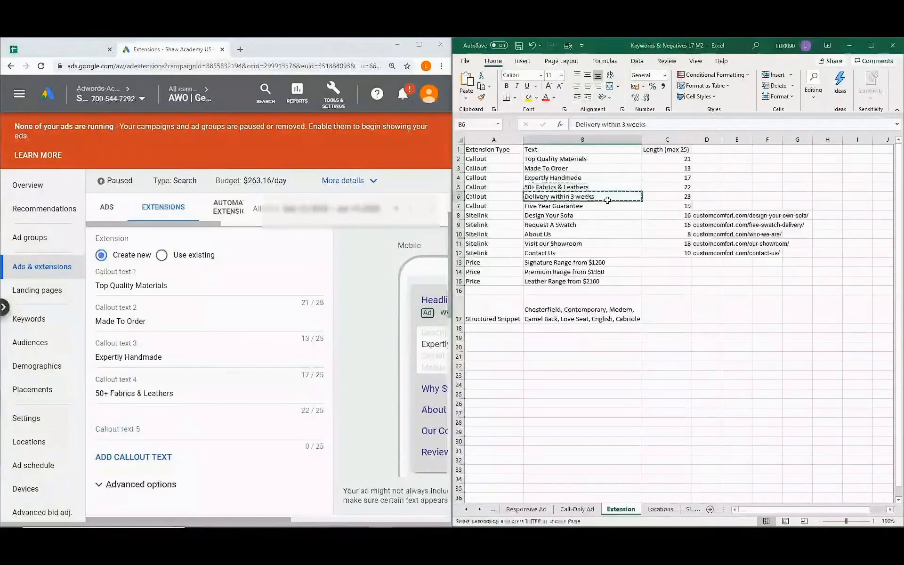
pyautogui.click(135, 428)
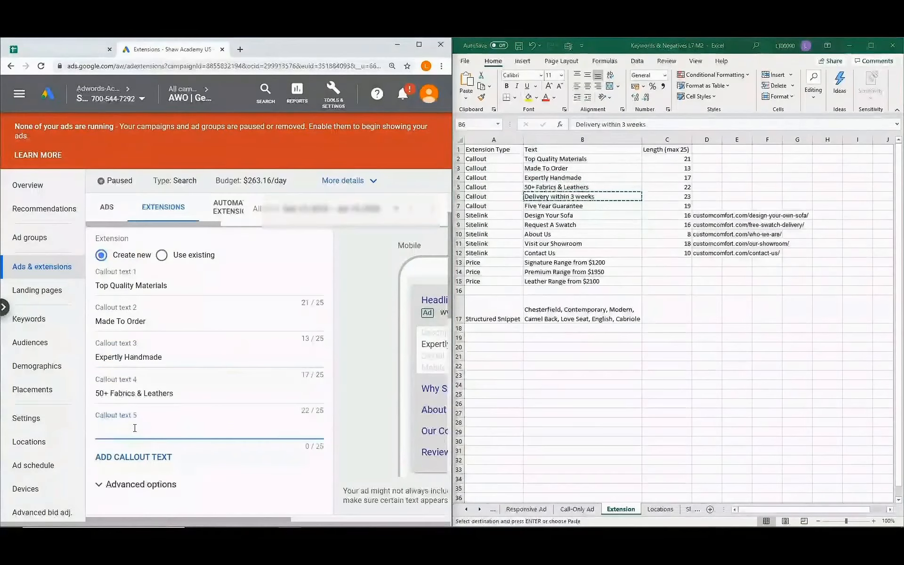
pyautogui.hotkey('ctrl', 'v')
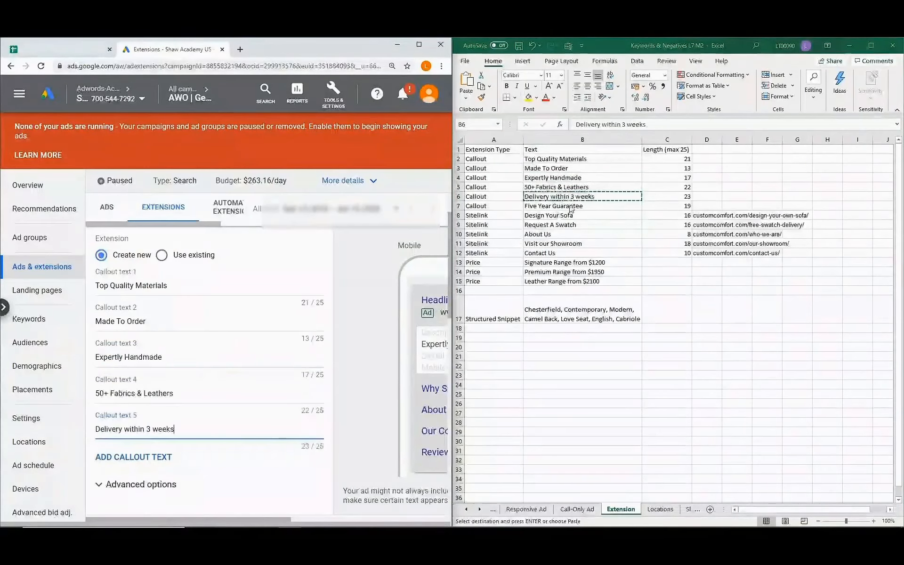
pyautogui.click(571, 207)
pyautogui.hotkey('ctrl', 'c')
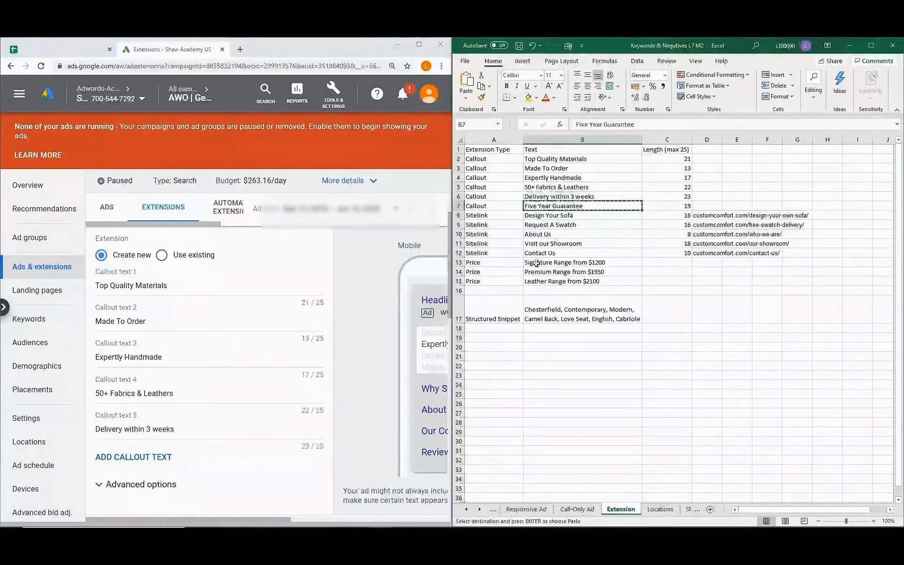
pyautogui.click(148, 458)
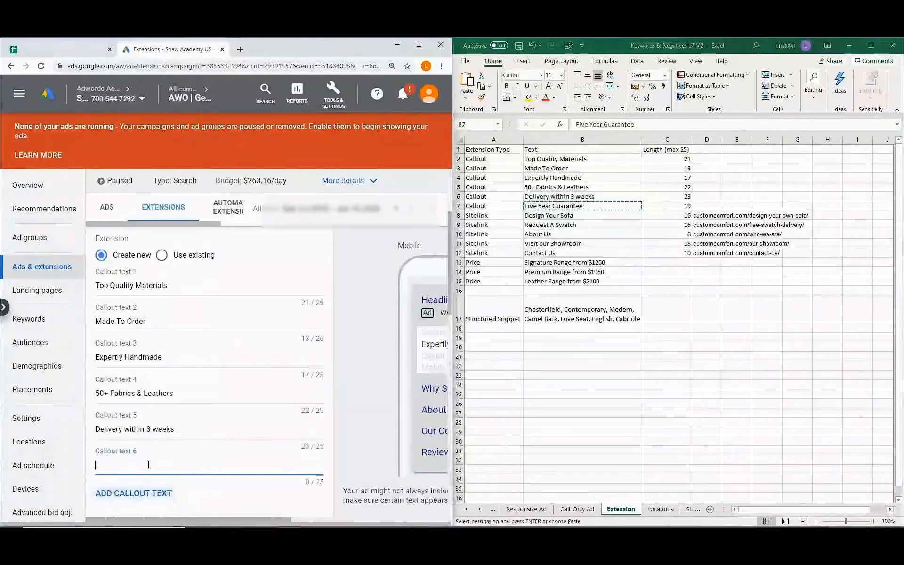
pyautogui.hotkey('ctrl', 'v')
pyautogui.scroll(-2, 162, 454)
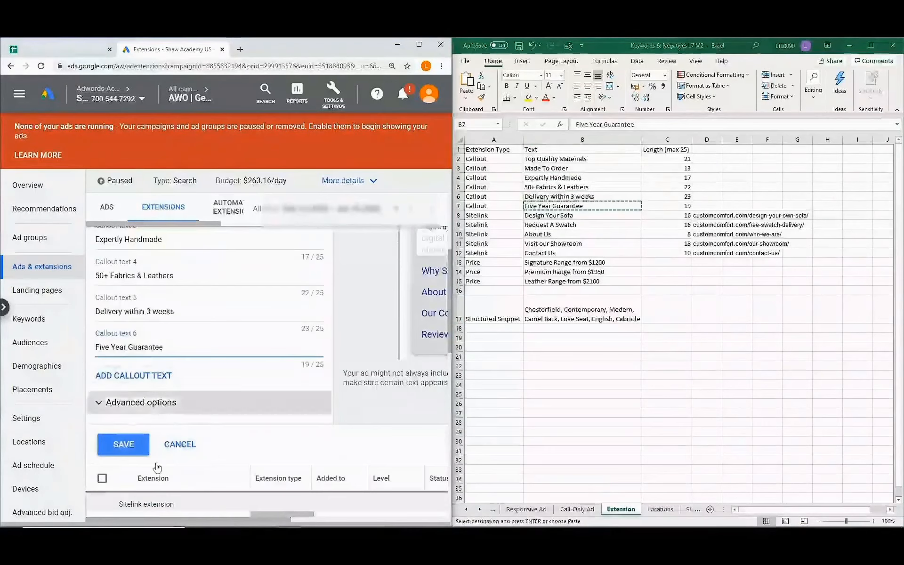
pyautogui.click(119, 445)
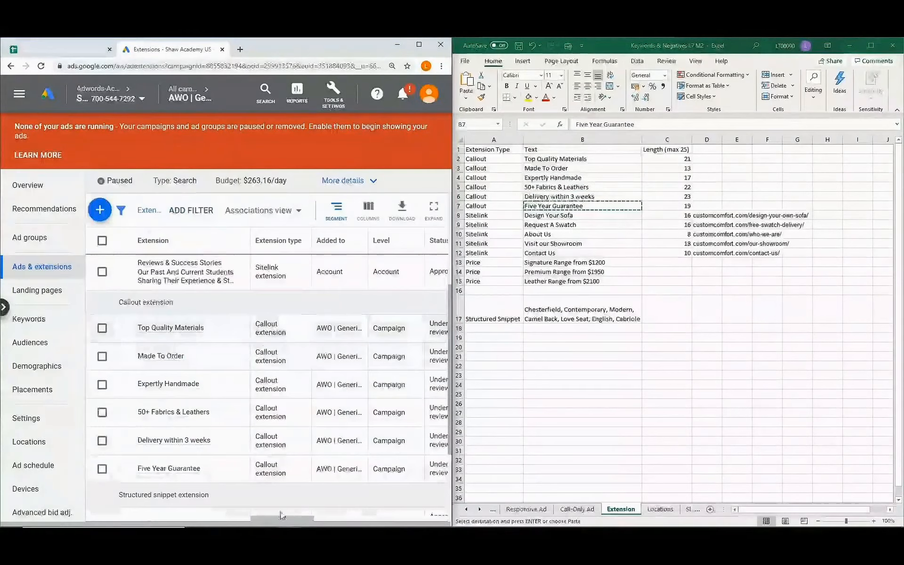
pyautogui.moveTo(284, 521); pyautogui.dragTo(326, 521)
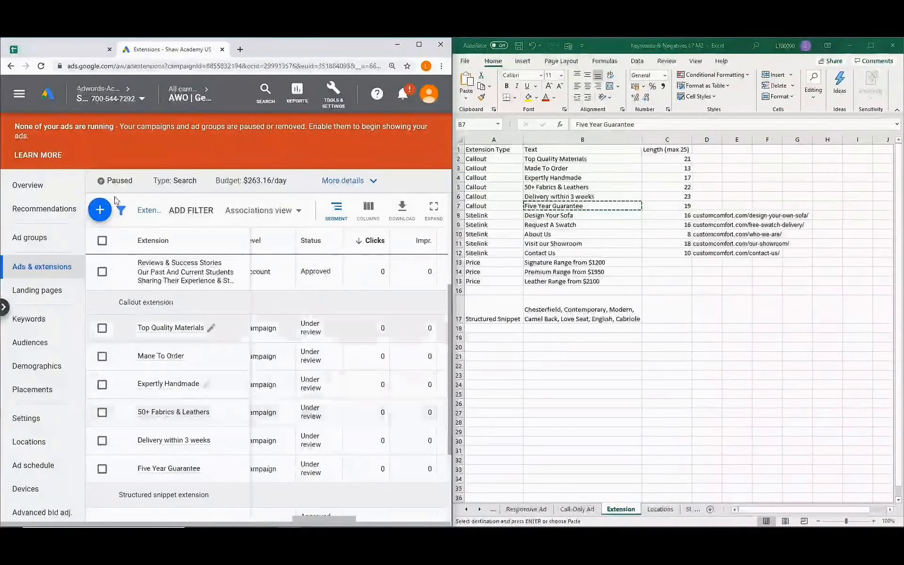
# Abandon a started structured snippet extension and go to the campaign's Devices page.
pyautogui.click(99, 213)
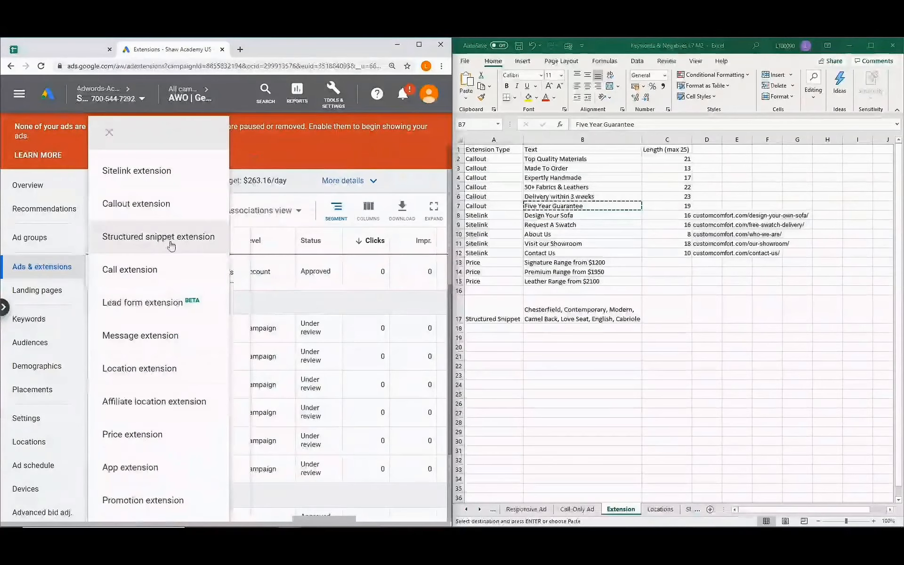
pyautogui.click(190, 241)
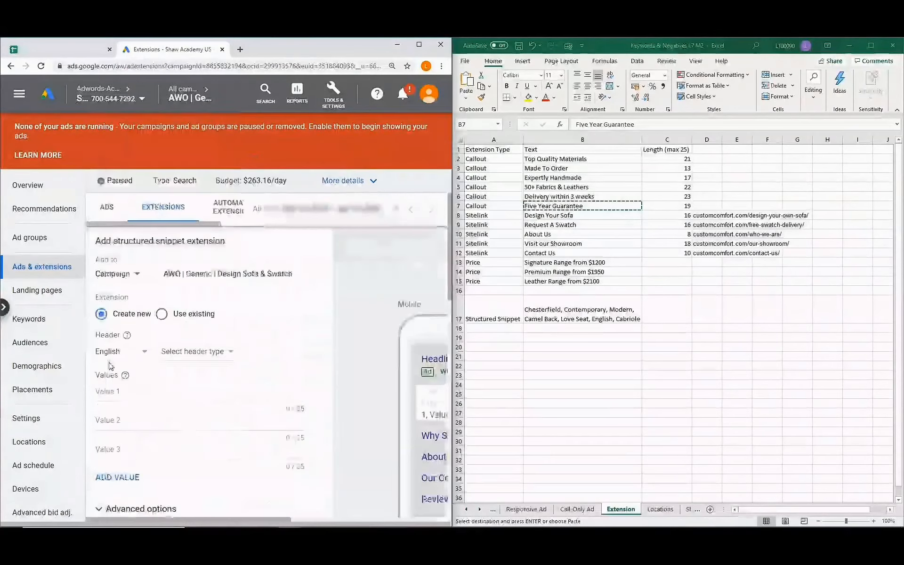
pyautogui.click(228, 354)
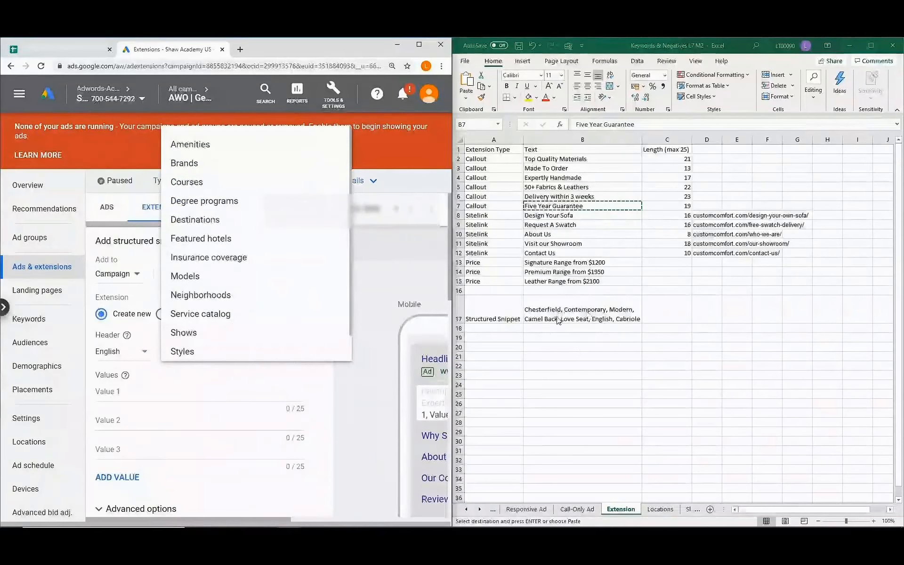
pyautogui.click(363, 418)
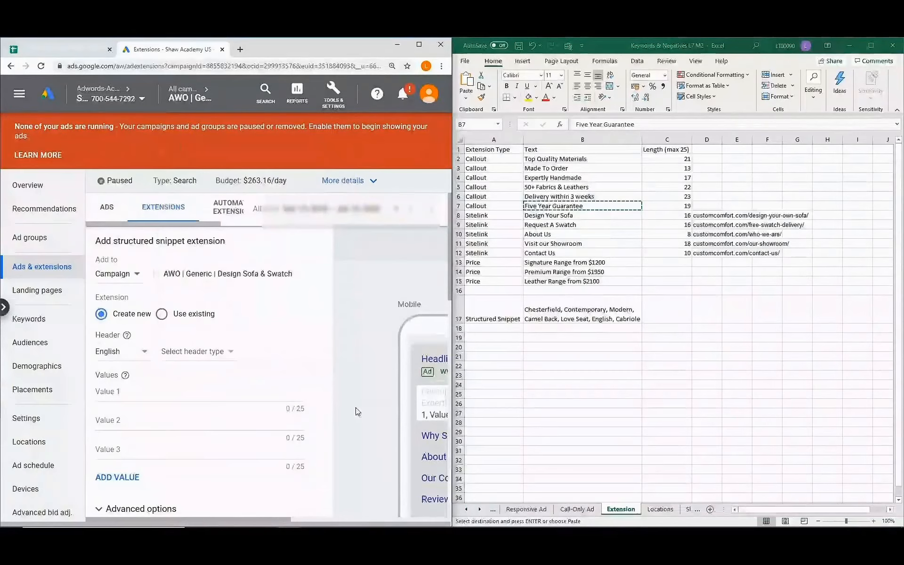
pyautogui.scroll(-1, 43, 418)
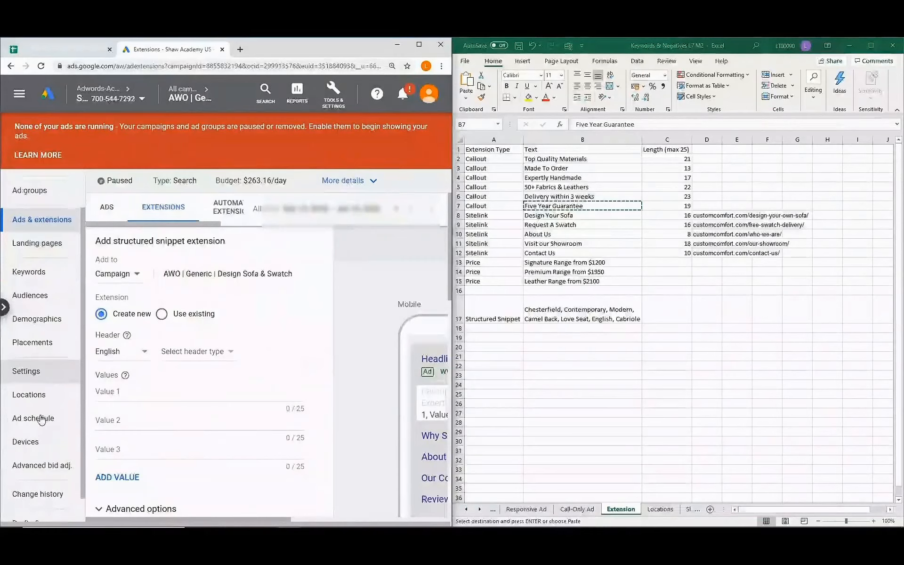
pyautogui.click(38, 448)
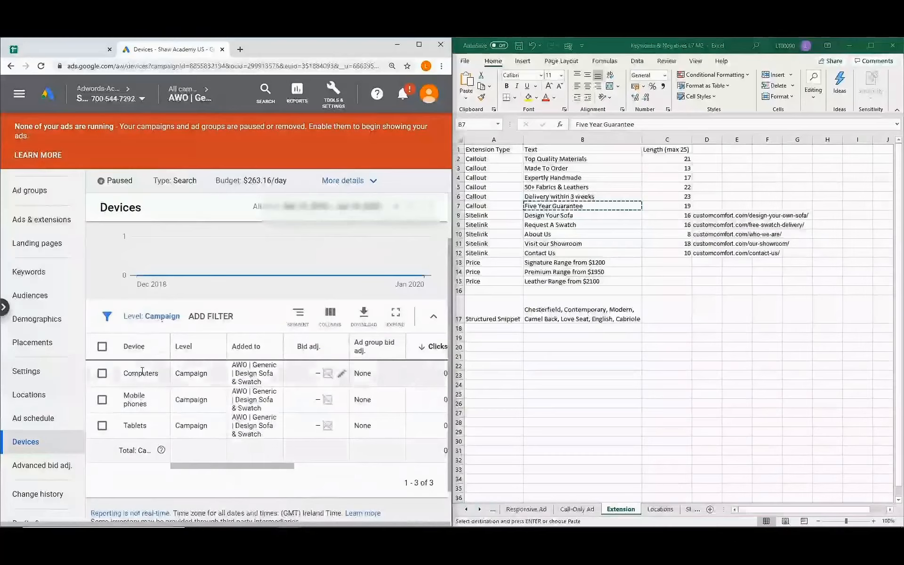
# Give Mobile phones a +100% bid adjustment and move on to the Ad schedule page.
pyautogui.click(342, 402)
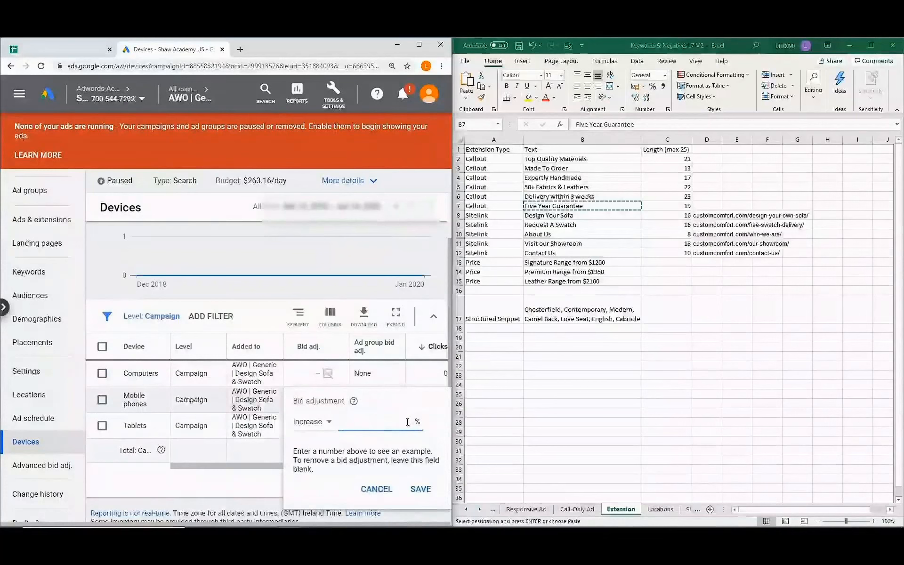
pyautogui.write('100')
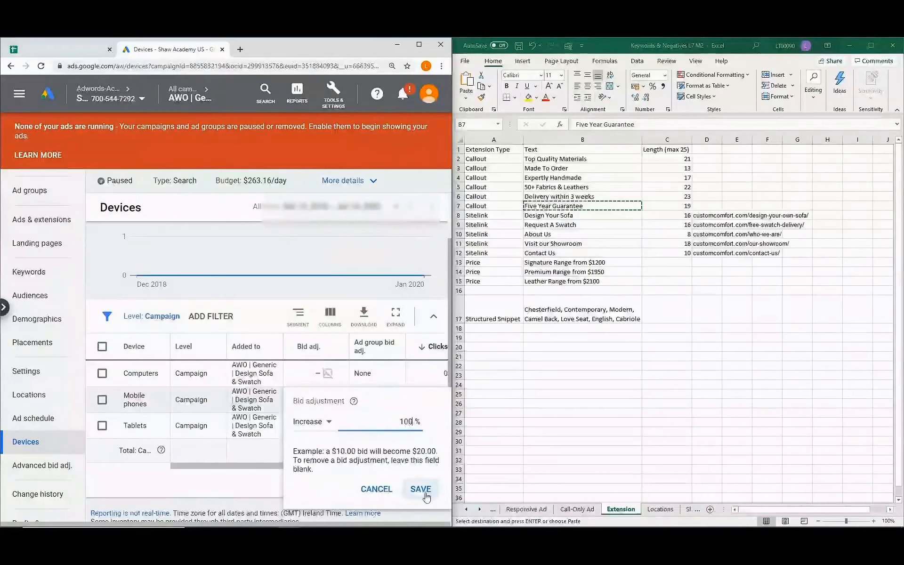
pyautogui.click(420, 489)
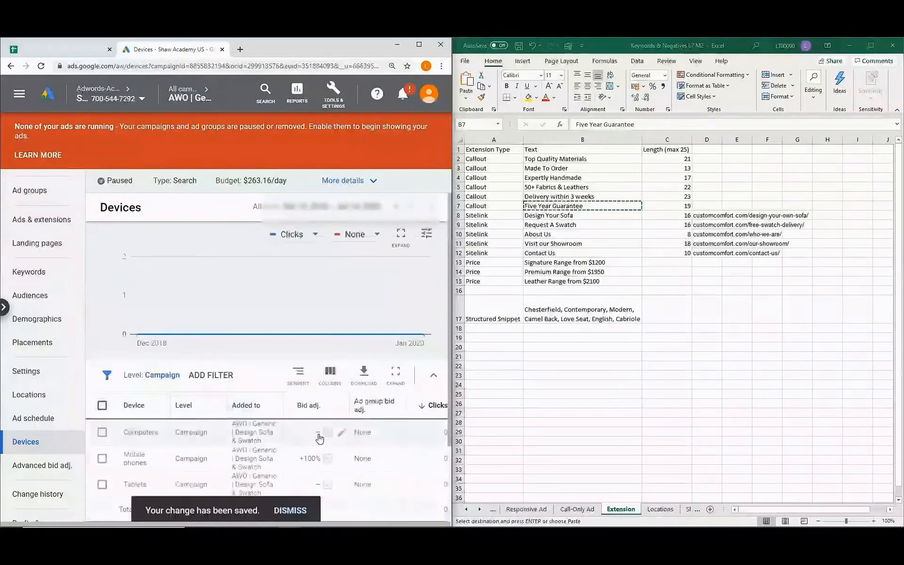
pyautogui.click(42, 424)
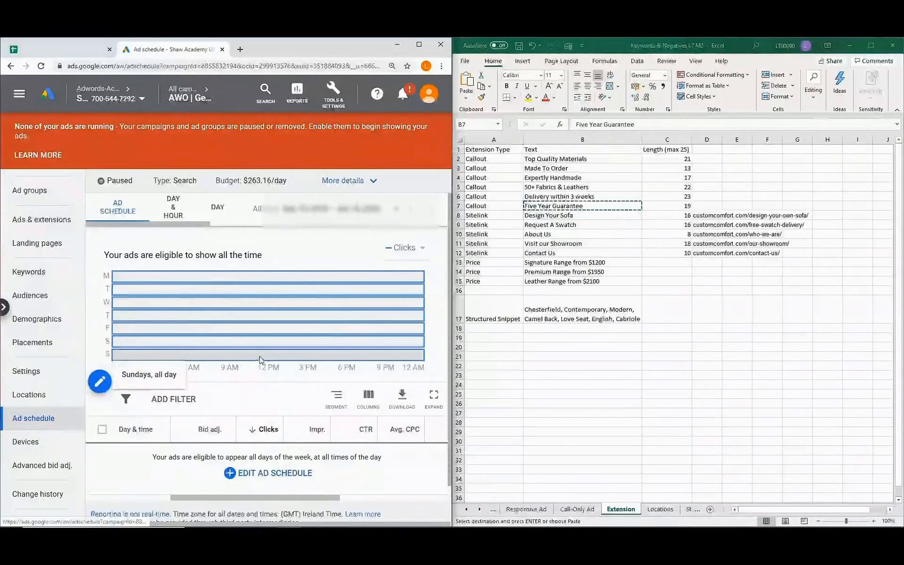
# Leave Ad schedule for the Locations page, which targets only United States.
pyautogui.scroll(-1, 253, 398)
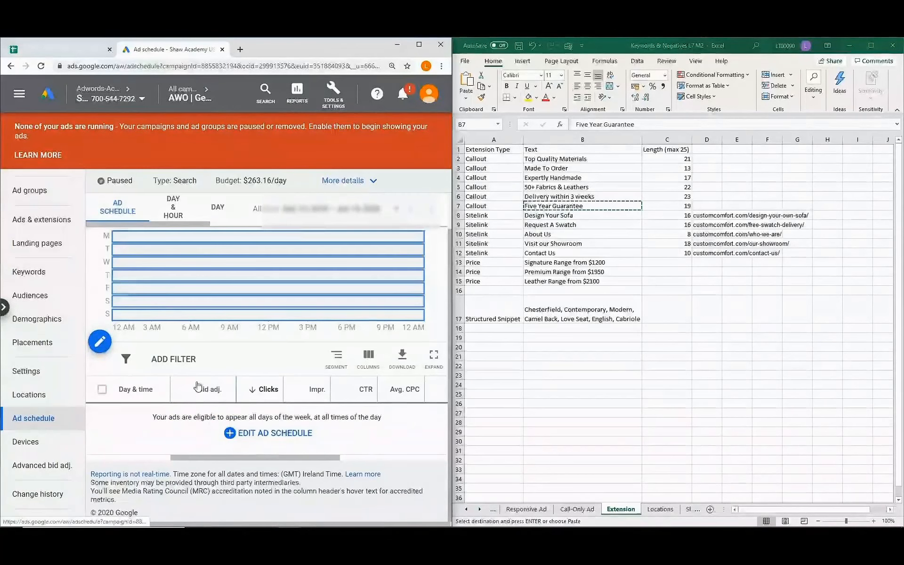
pyautogui.click(39, 398)
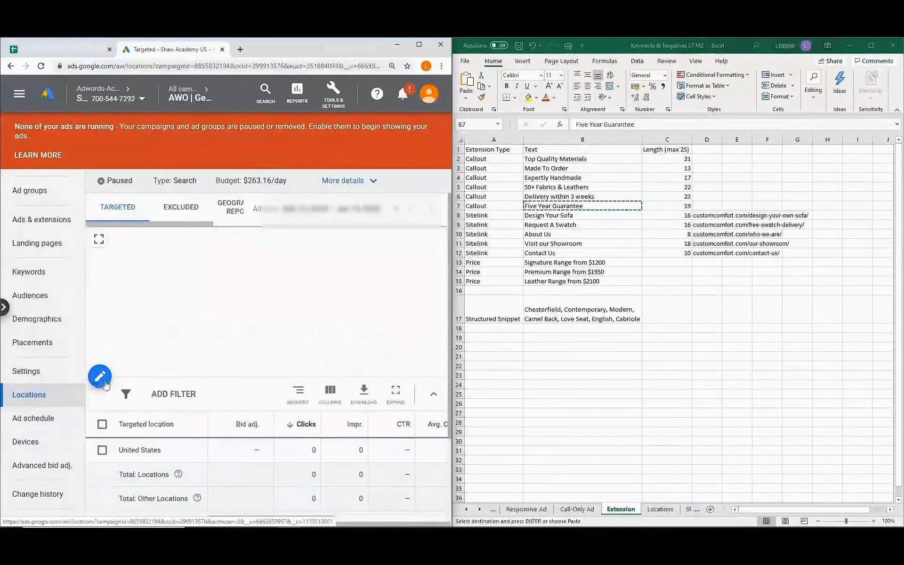
# Paste the 50 US state names from Excel's Locations sheet into bulk location entry.
pyautogui.click(99, 376)
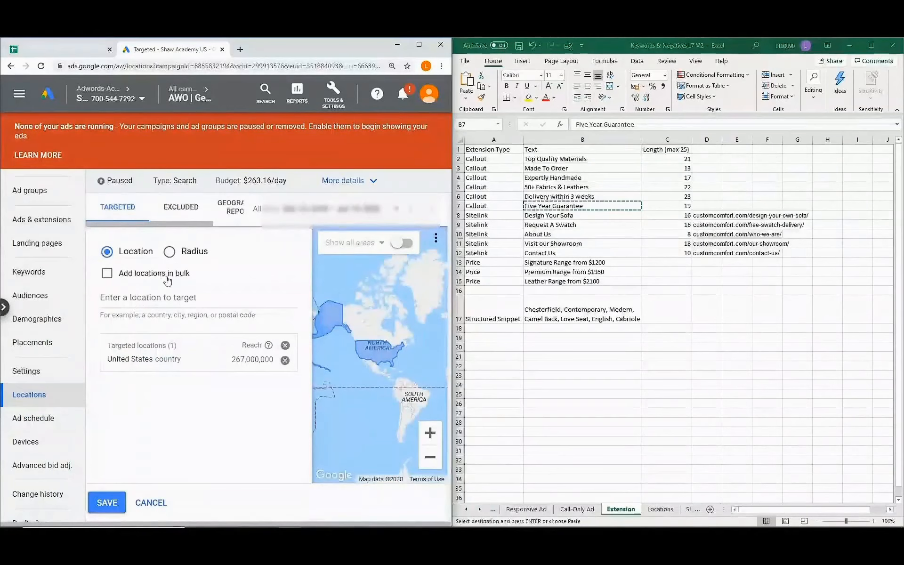
pyautogui.click(108, 274)
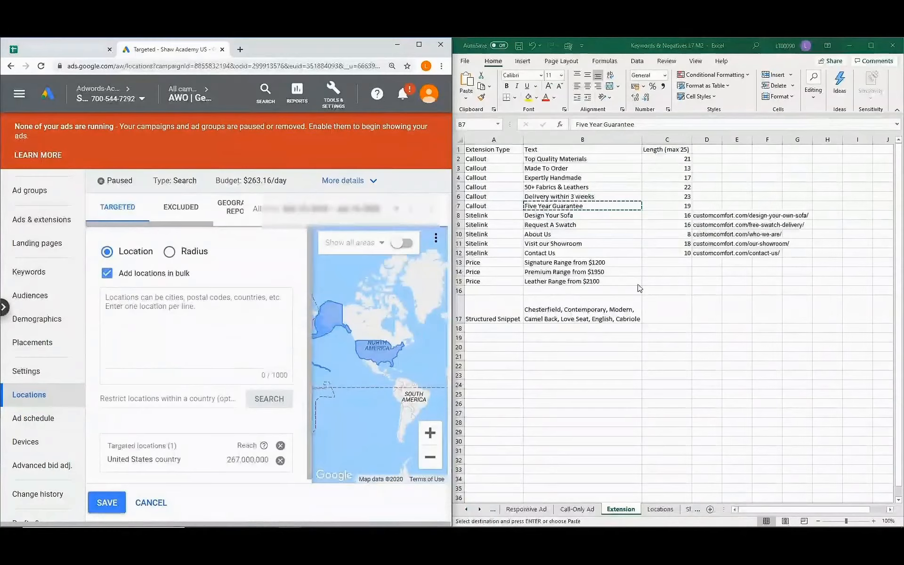
pyautogui.click(659, 510)
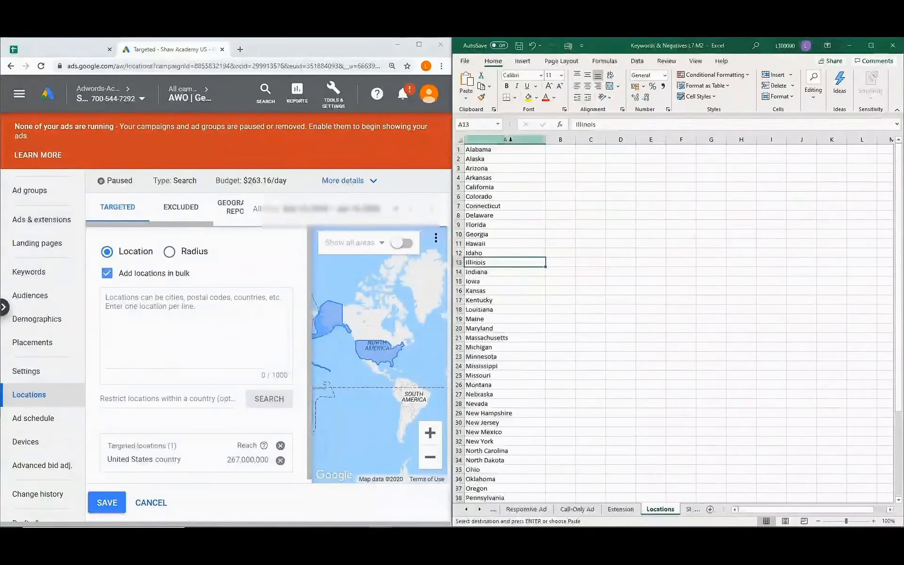
pyautogui.moveTo(476, 150); pyautogui.dragTo(479, 490)
pyautogui.hotkey('ctrl', 'c')
pyautogui.click(175, 303)
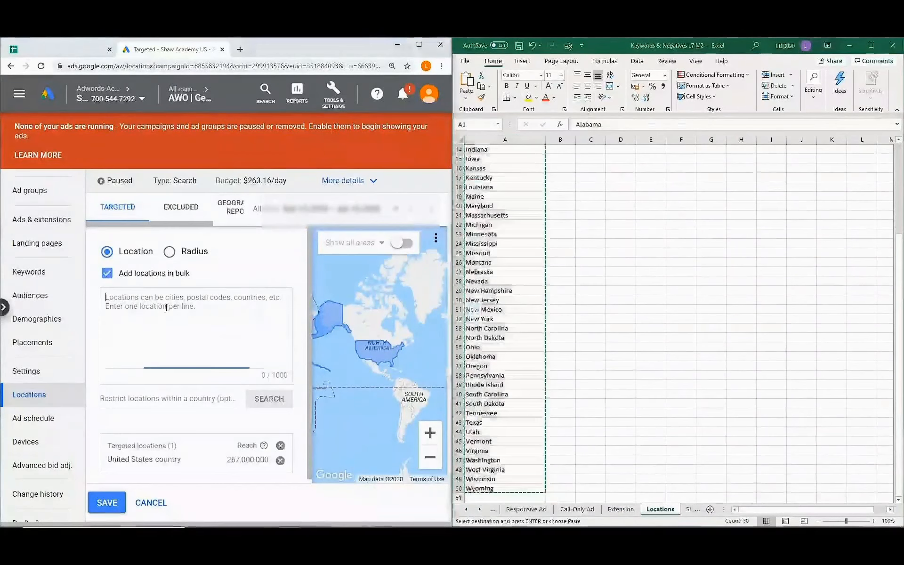
pyautogui.hotkey('ctrl', 'v')
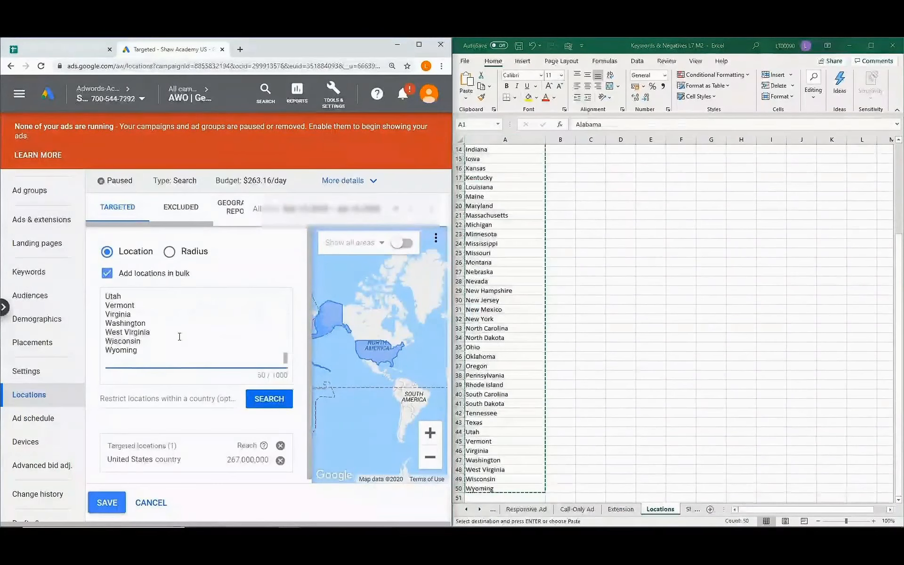
# Search the pasted states, target all matches, save, and review the targeted locations list.
pyautogui.click(271, 403)
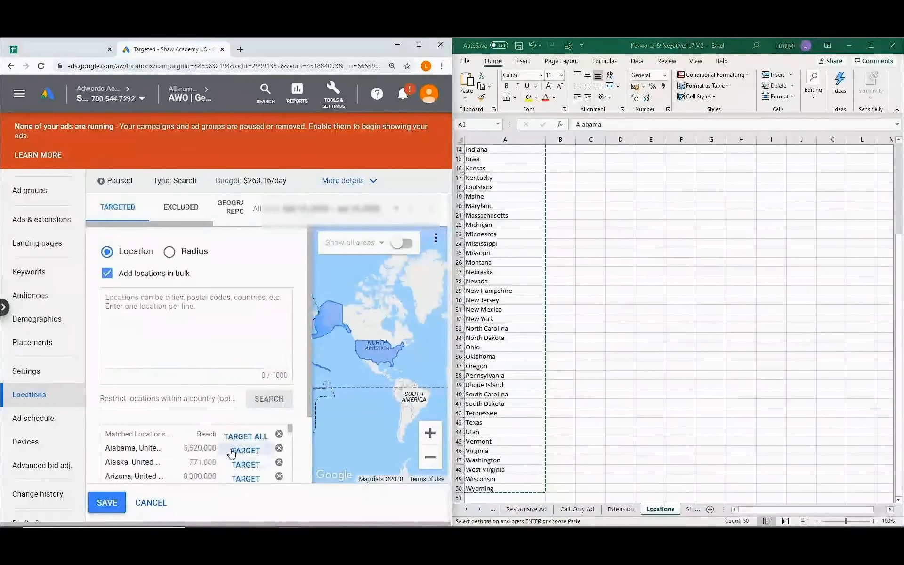
pyautogui.scroll(-3, 183, 452)
pyautogui.scroll(-5, 183, 452)
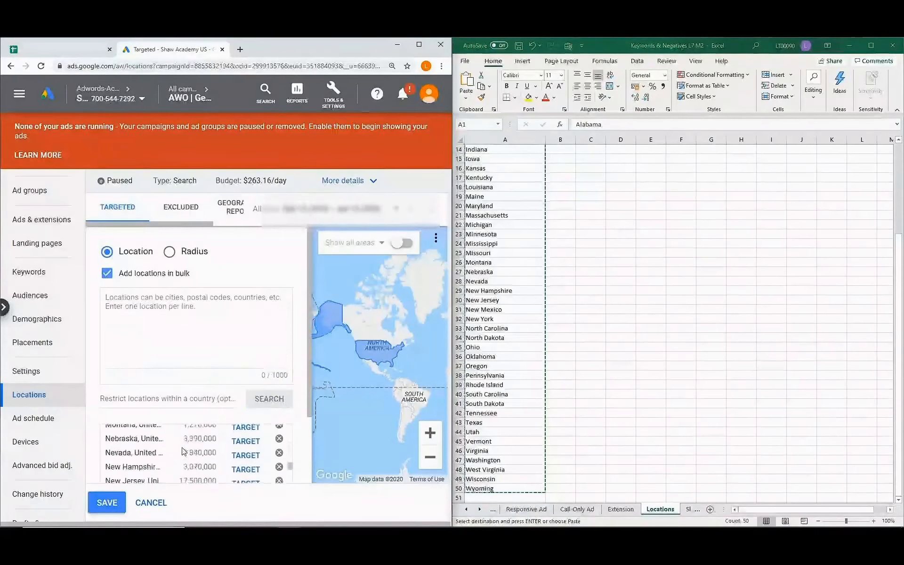
pyautogui.scroll(8, 183, 452)
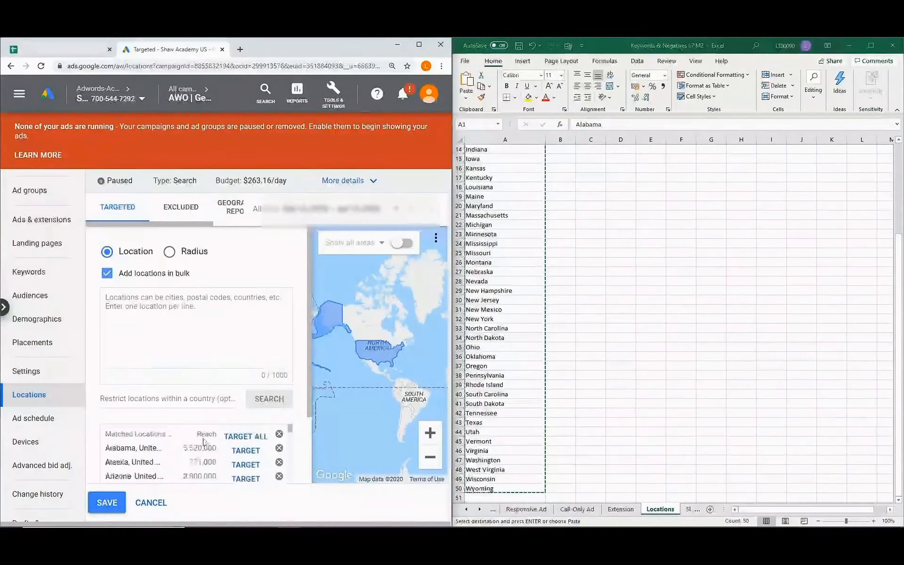
pyautogui.click(244, 438)
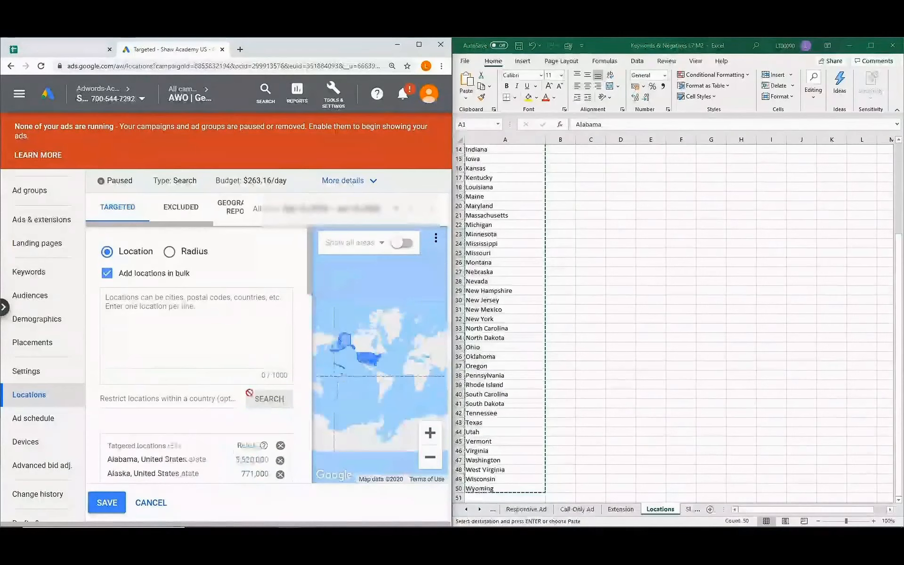
pyautogui.scroll(-12, 225, 415)
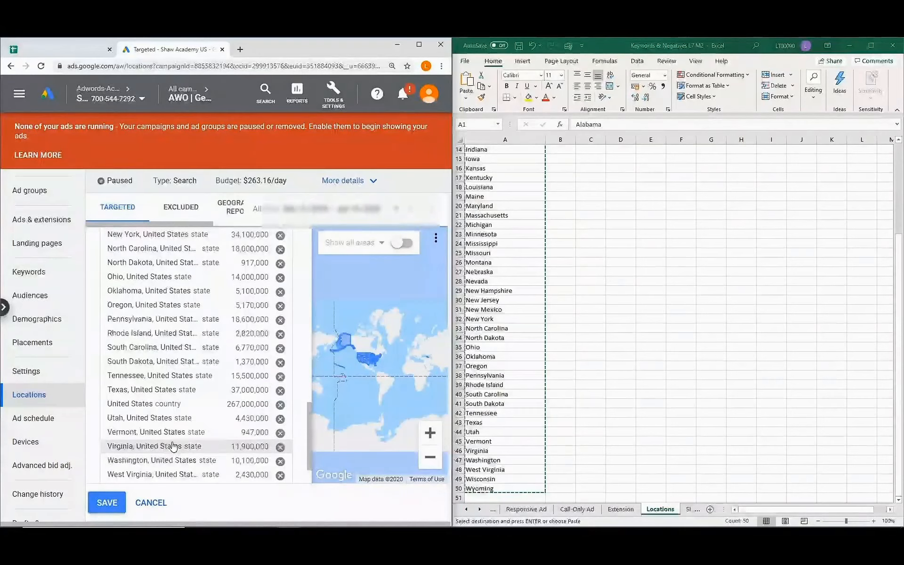
pyautogui.click(108, 503)
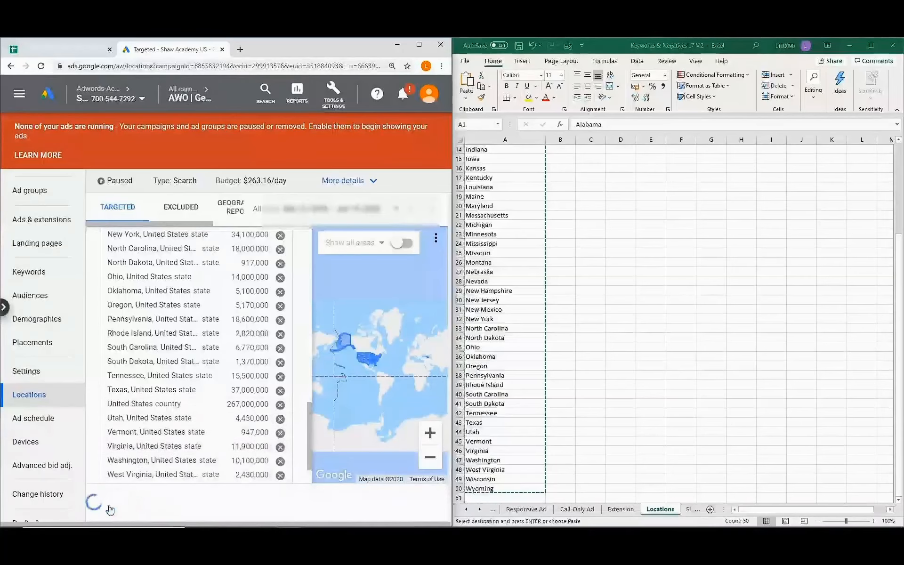
pyautogui.scroll(-10, 238, 422)
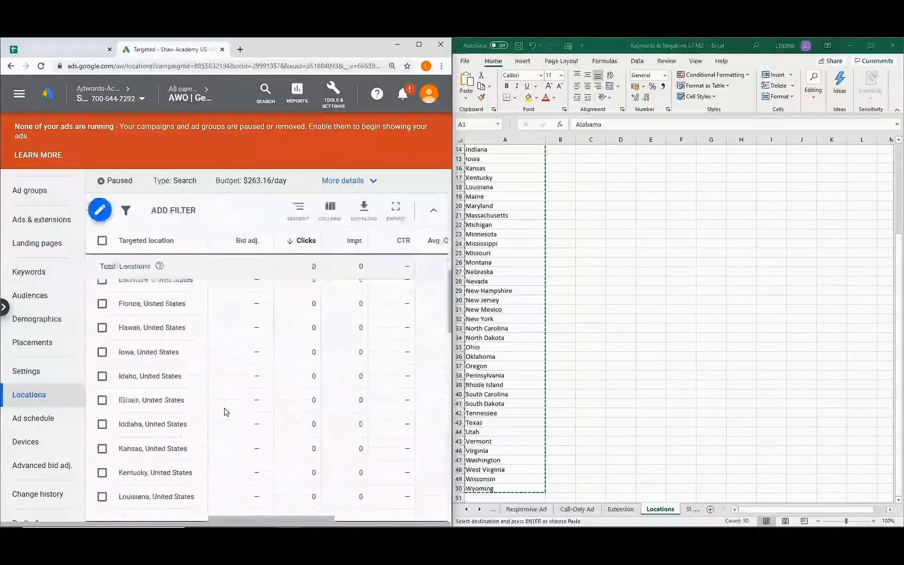
pyautogui.scroll(-5, 227, 412)
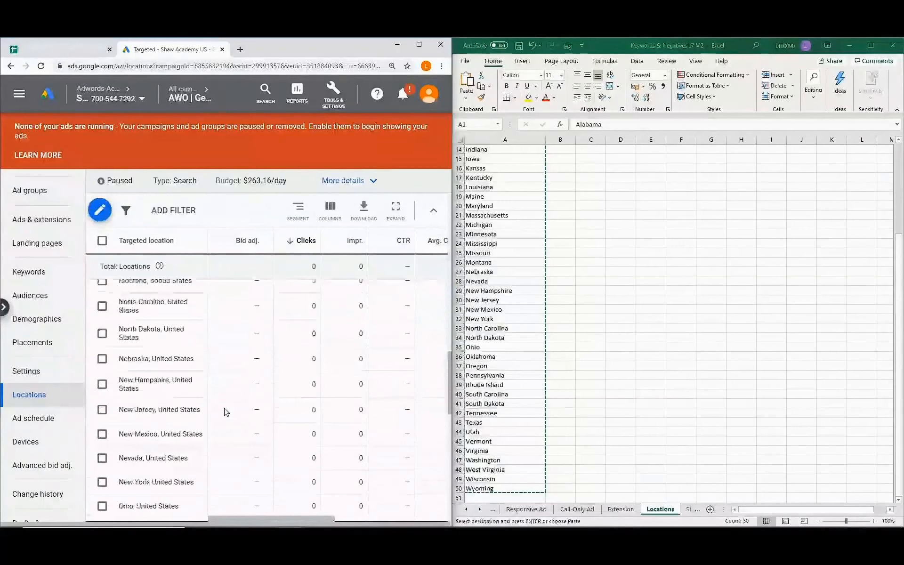
pyautogui.scroll(5, 226, 413)
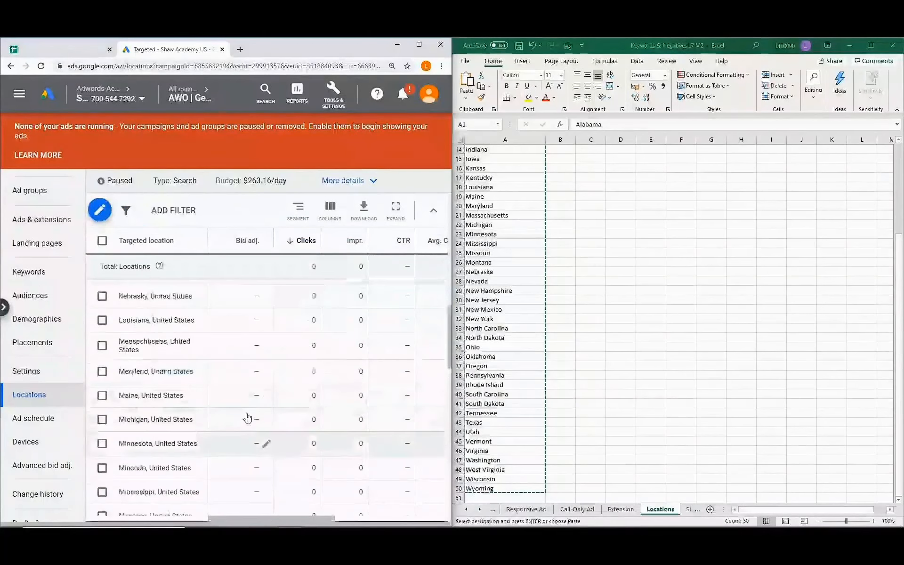
pyautogui.scroll(-3, 233, 423)
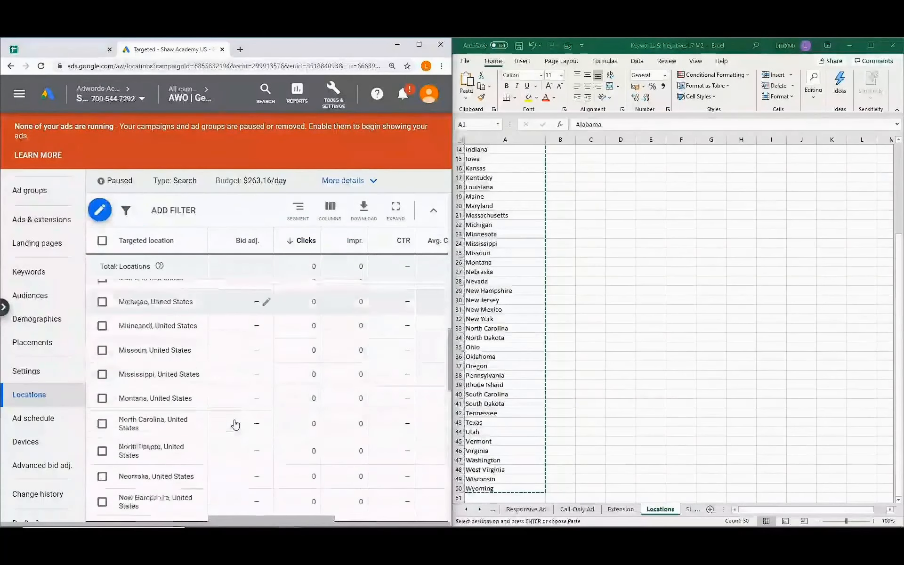
pyautogui.scroll(5, 237, 422)
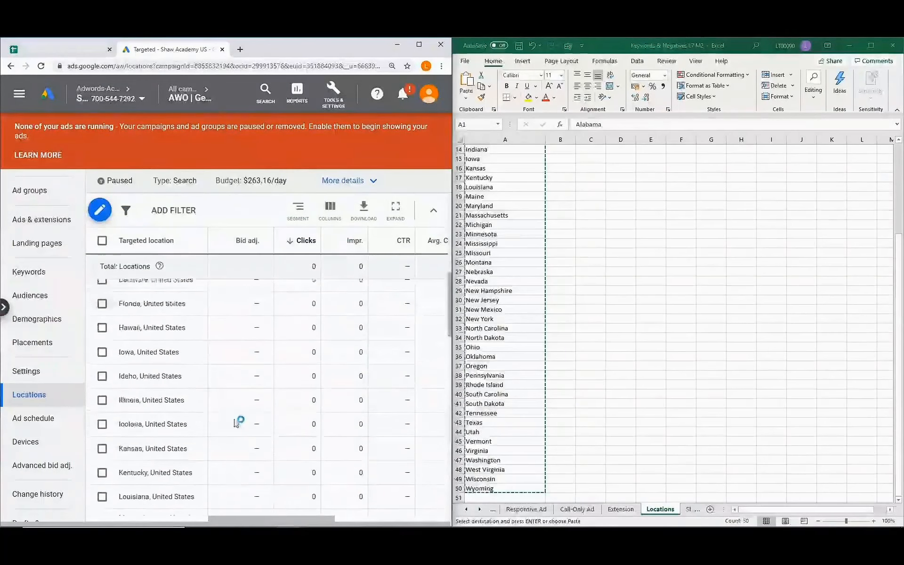
pyautogui.scroll(-6, 237, 422)
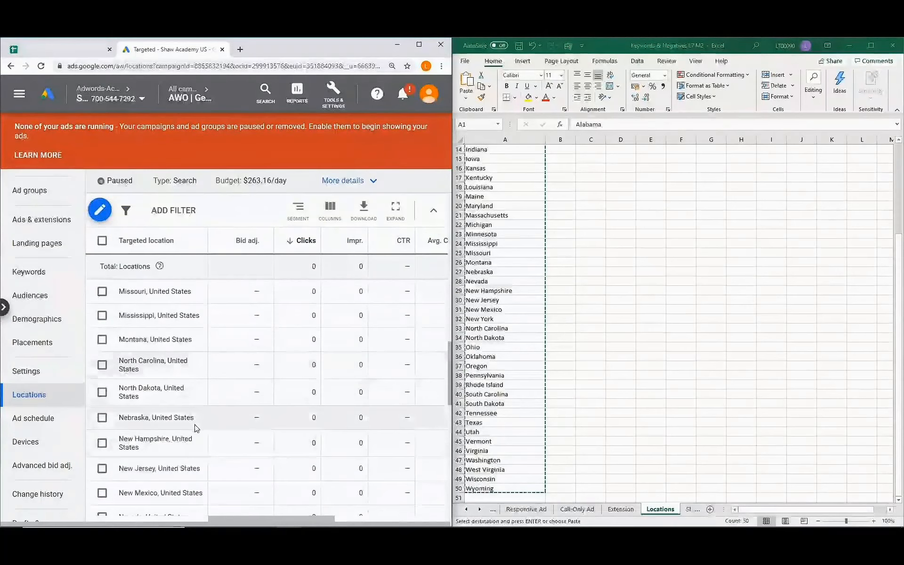
pyautogui.scroll(5, 202, 414)
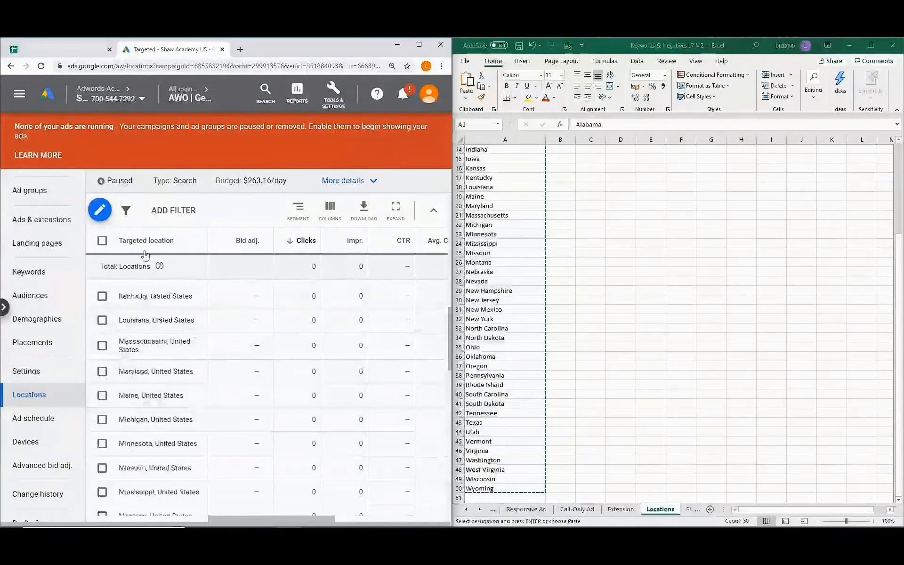
# Add 'Manhattan, New York, United States' borough as a targeted location and save.
pyautogui.click(105, 216)
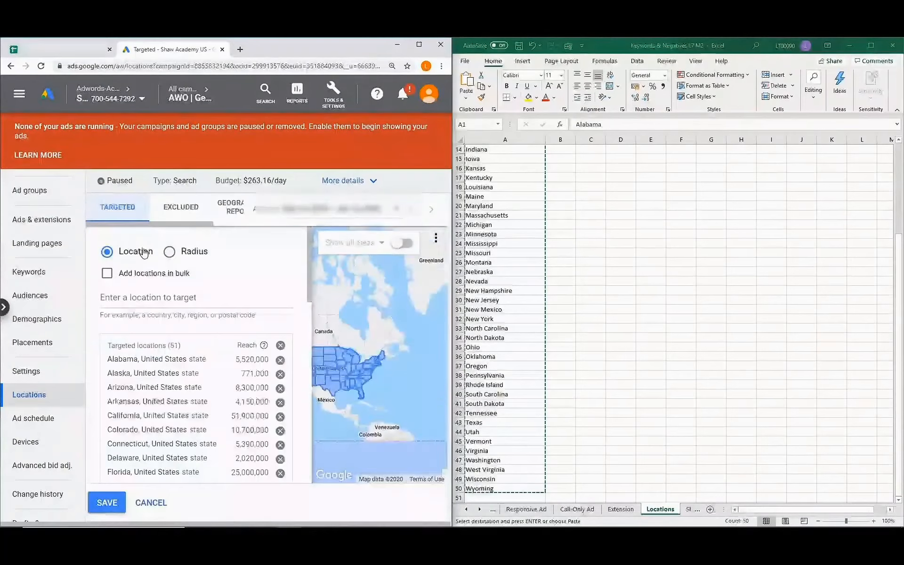
pyautogui.click(146, 298)
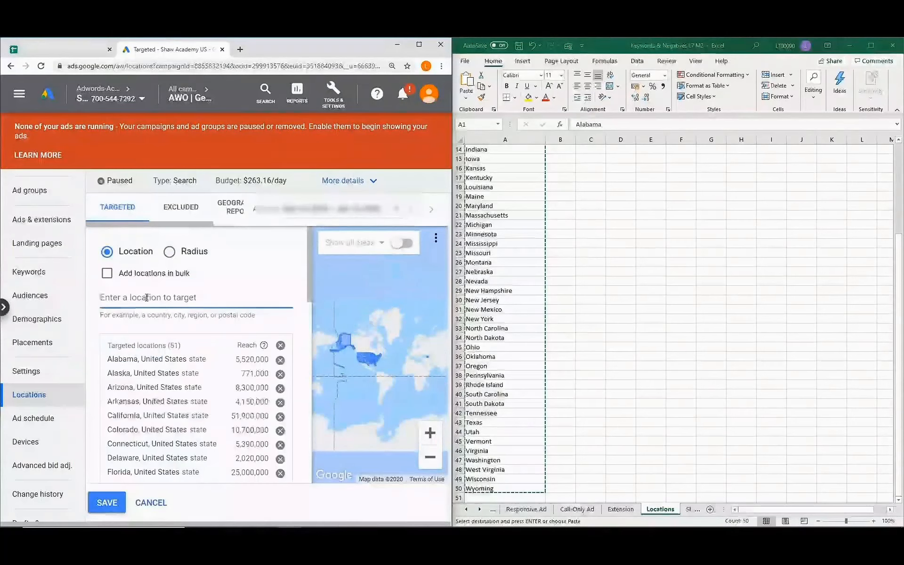
pyautogui.write('M')
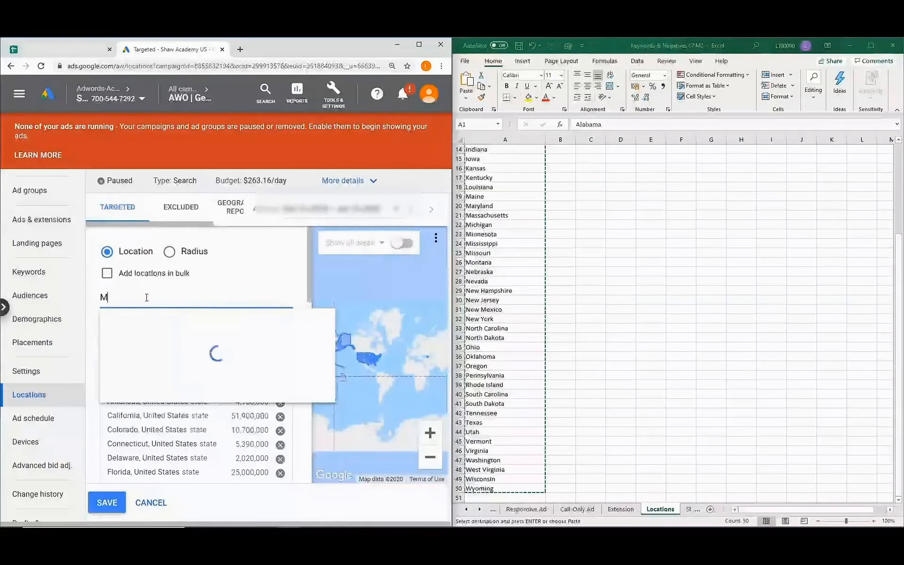
pyautogui.write('anhattan')
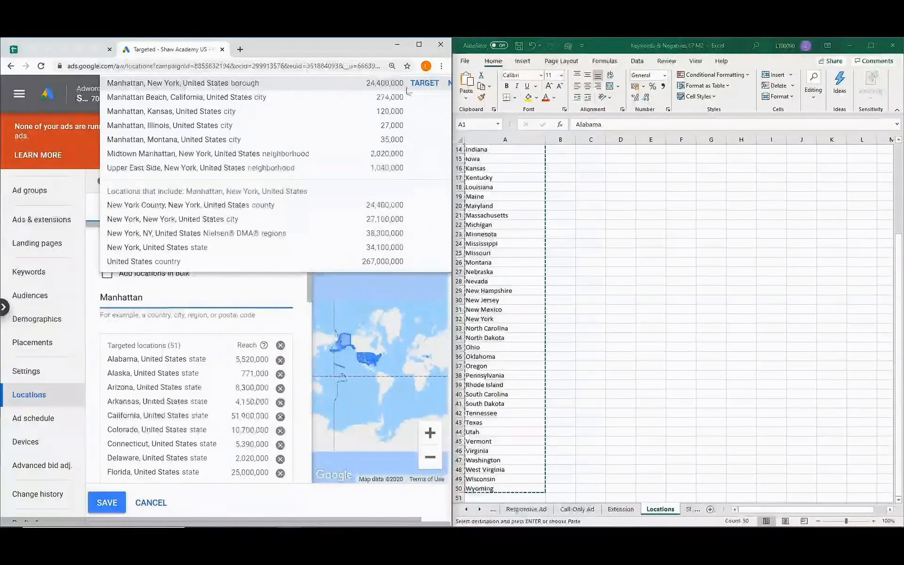
pyautogui.click(425, 83)
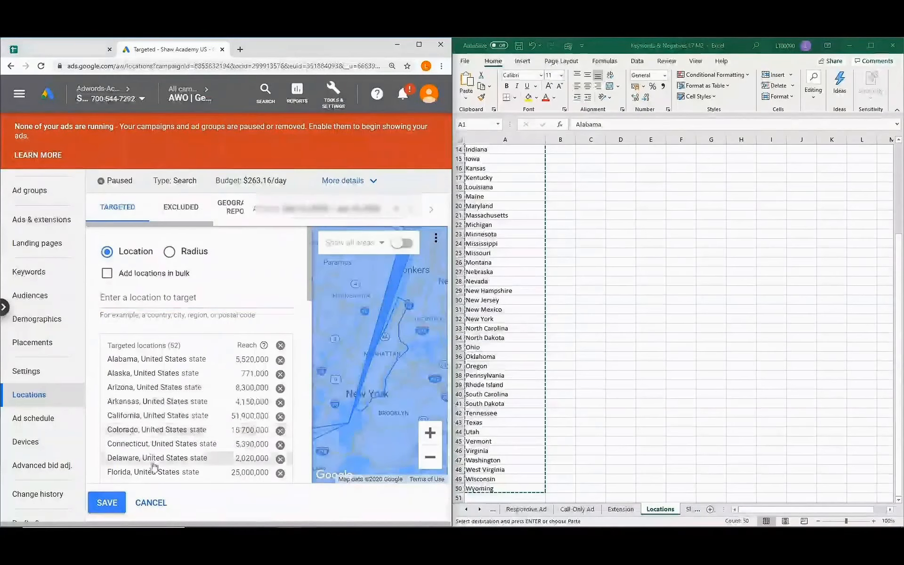
pyautogui.click(104, 503)
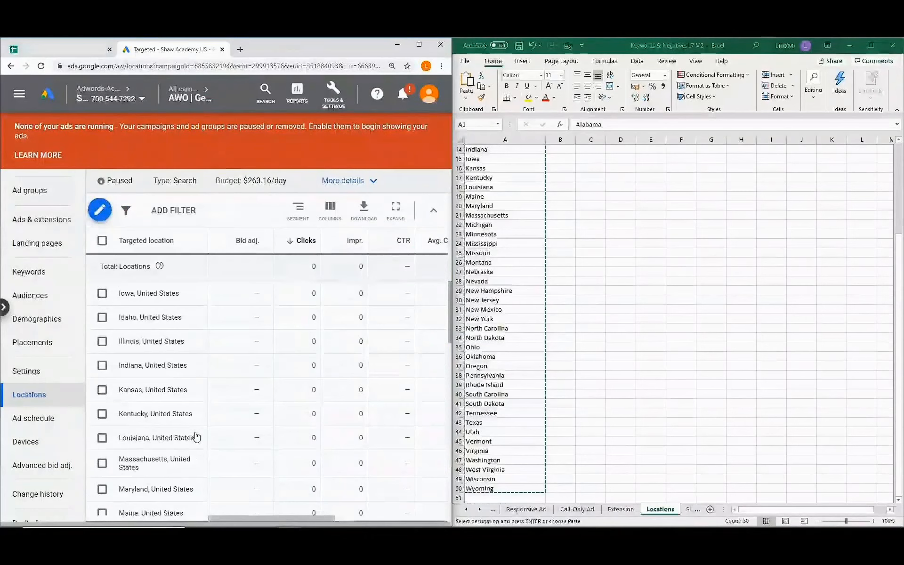
# Set a 50% bid increase on the Manhattan, New York location.
pyautogui.scroll(-2, 197, 437)
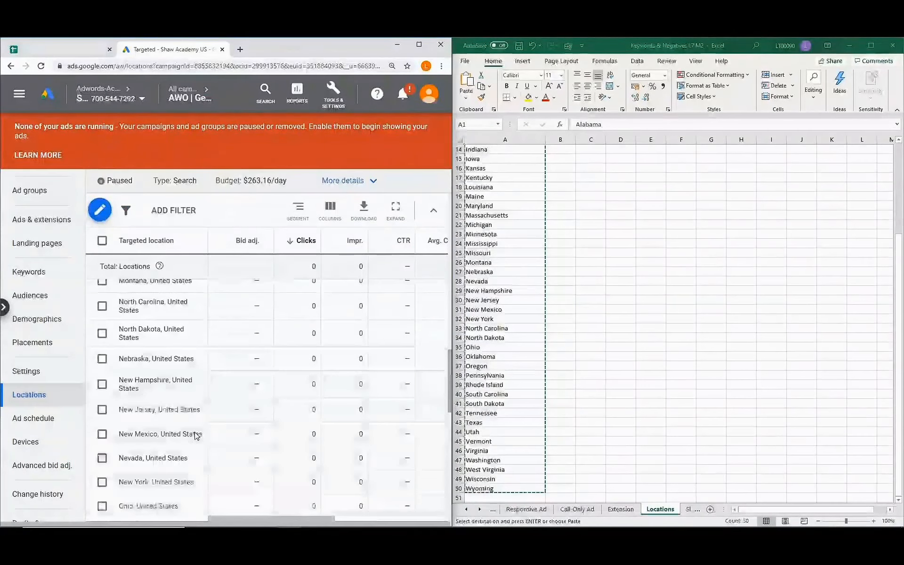
pyautogui.scroll(-10, 197, 436)
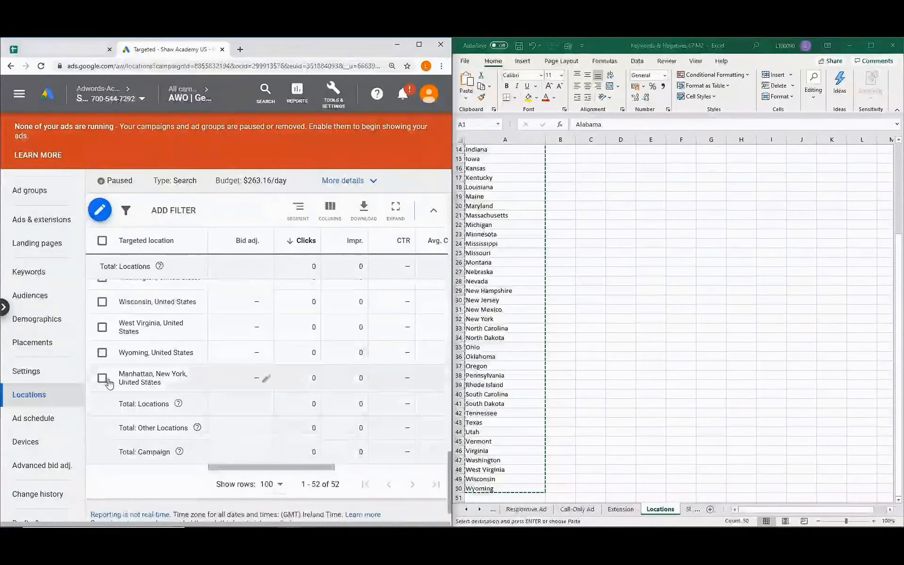
pyautogui.click(266, 378)
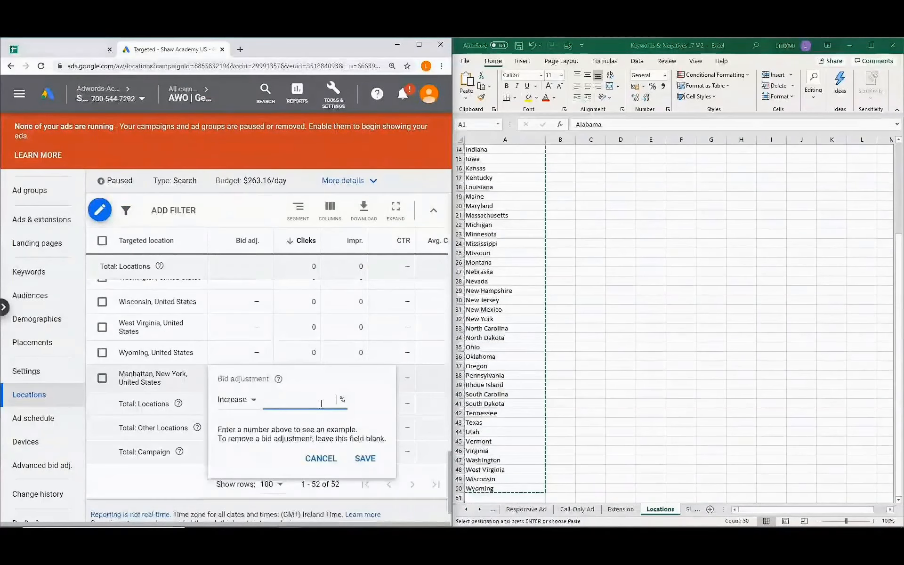
pyautogui.write('50')
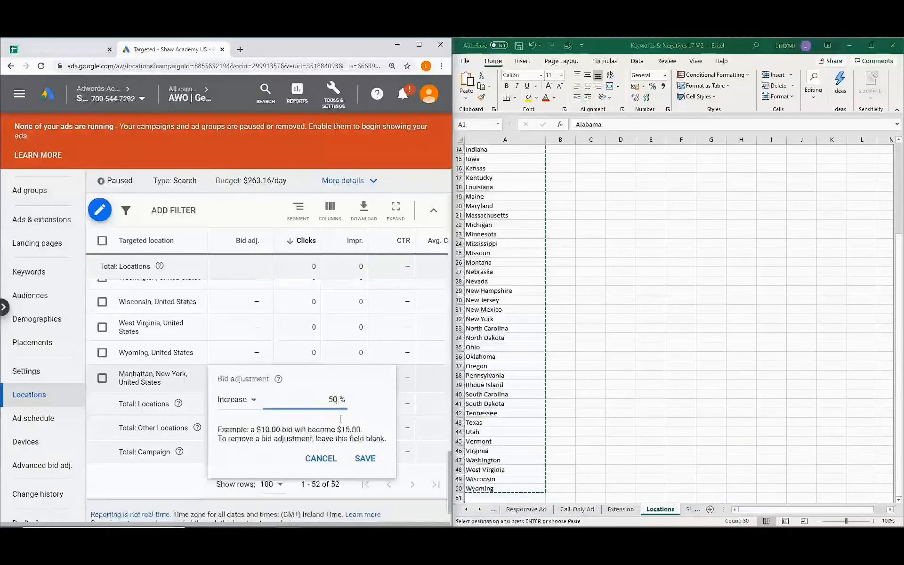
pyautogui.click(365, 458)
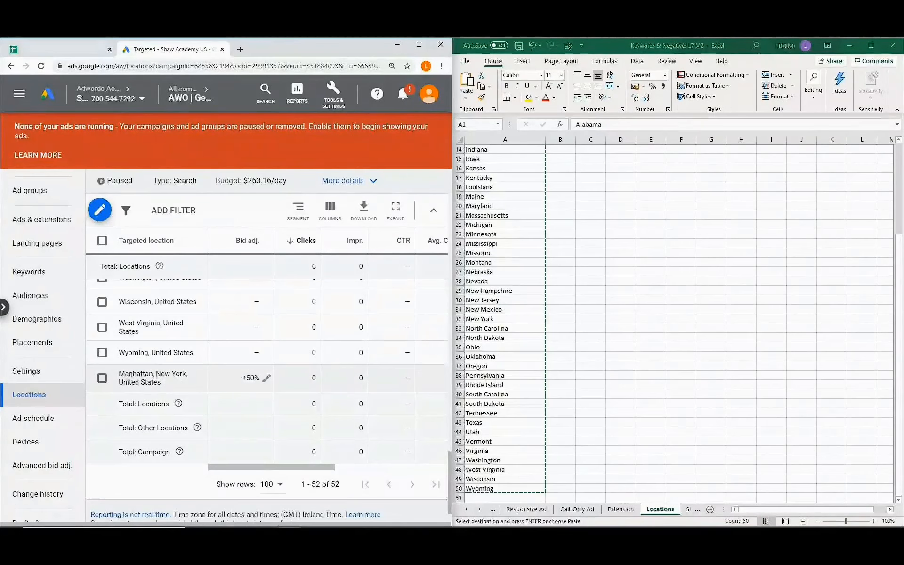
# Open the campaign's Audiences page with Excel's Sheet1 audience plan, then start adding audiences.
pyautogui.click(33, 398)
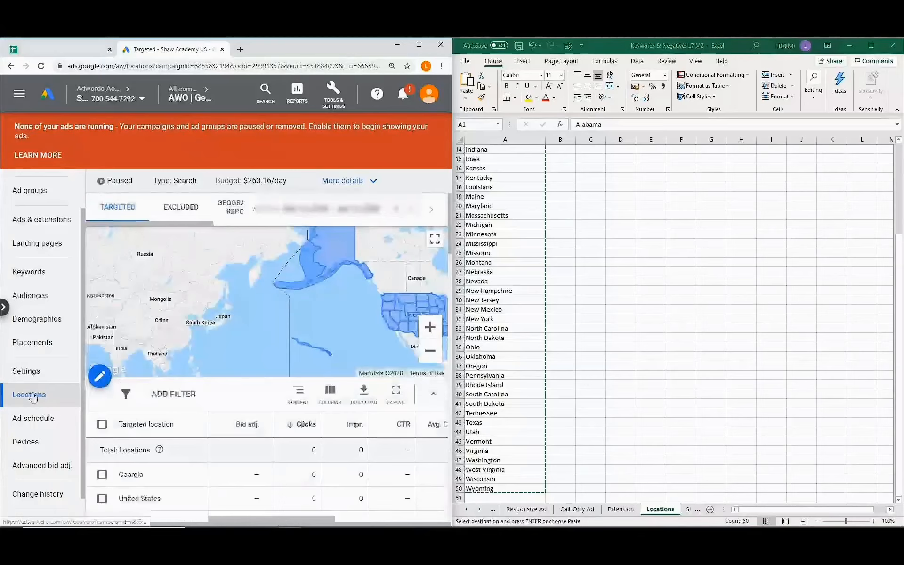
pyautogui.click(46, 299)
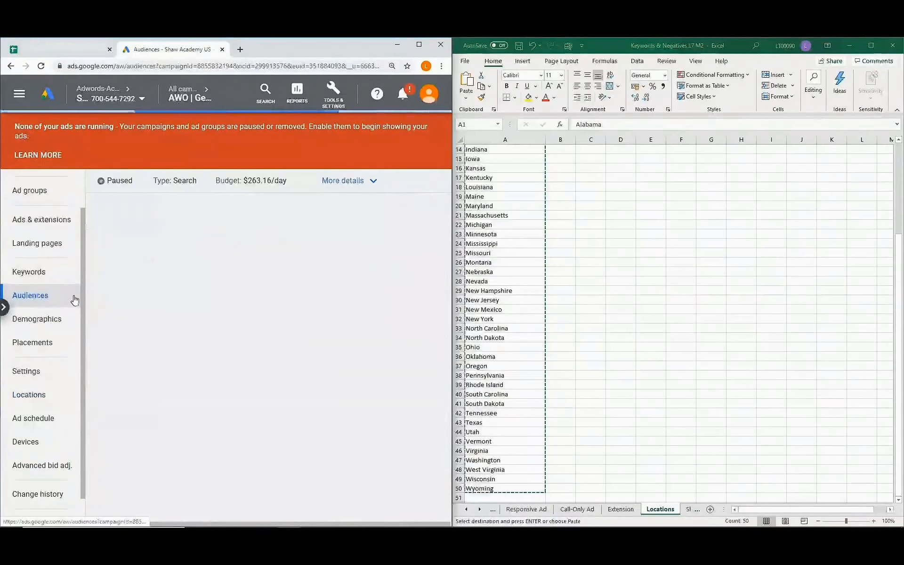
pyautogui.click(480, 512)
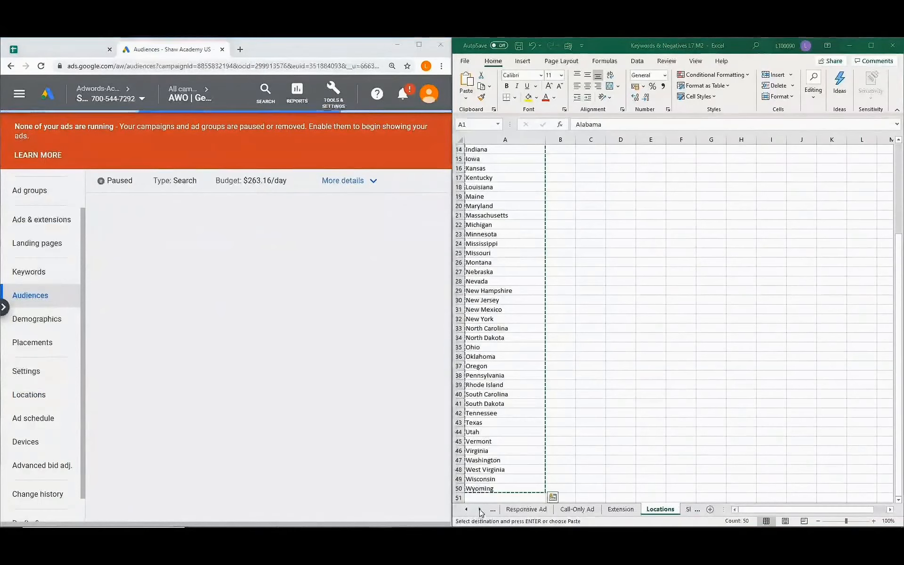
pyautogui.click(481, 512)
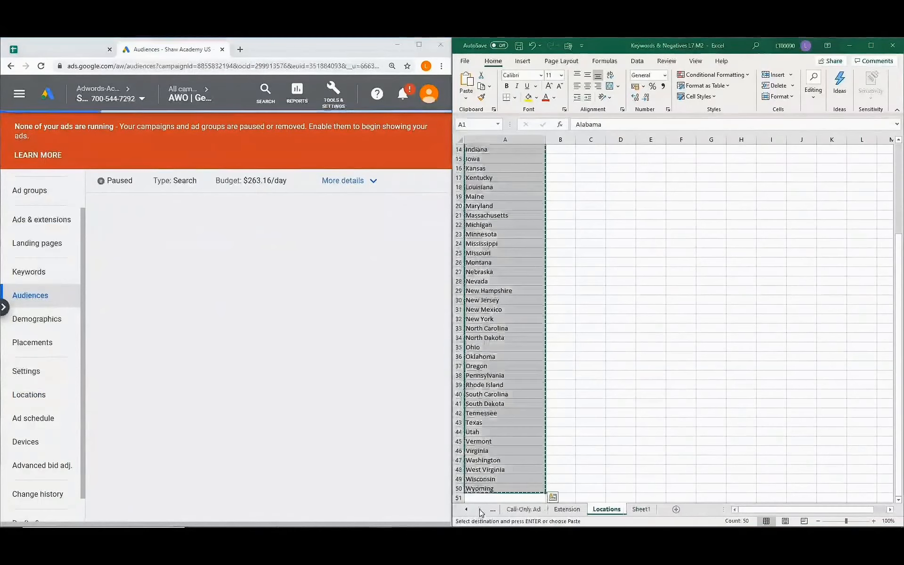
pyautogui.click(640, 510)
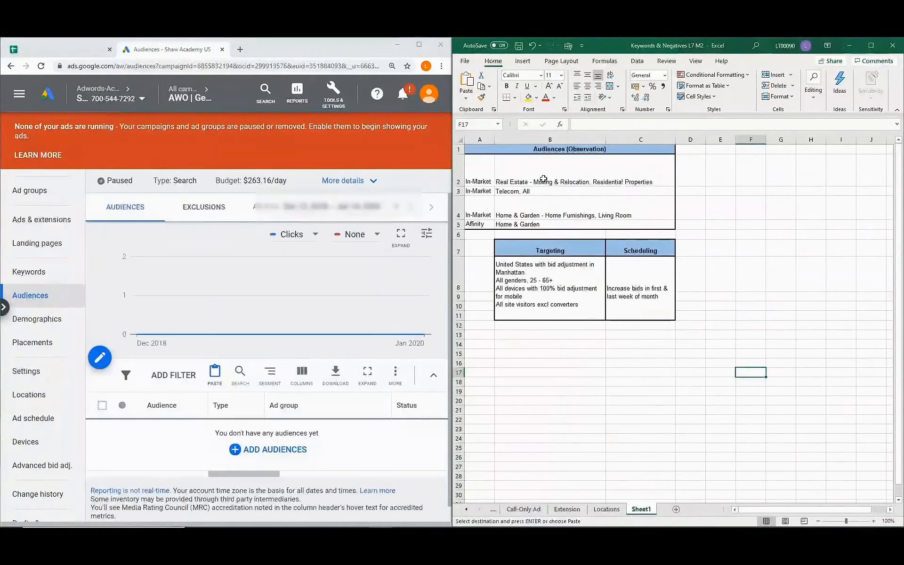
pyautogui.click(268, 453)
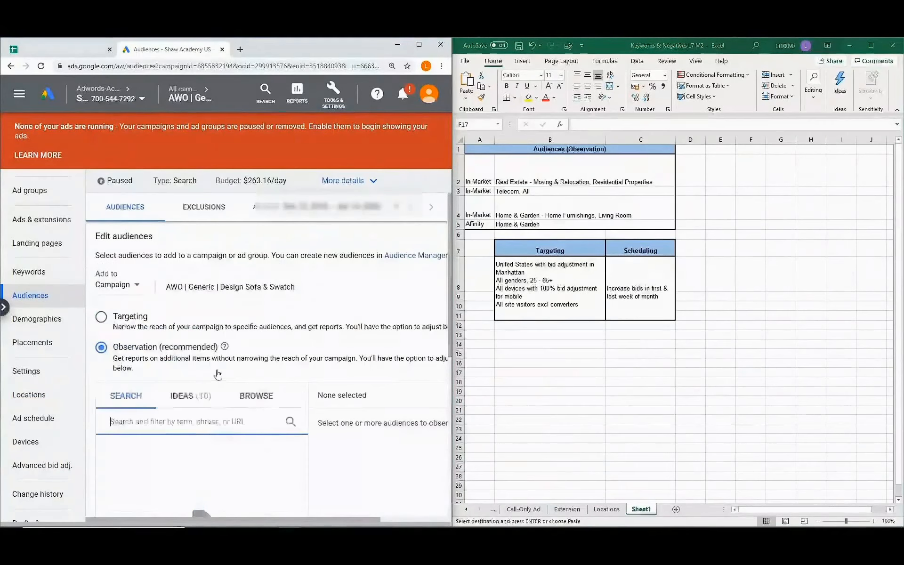
pyautogui.click(138, 287)
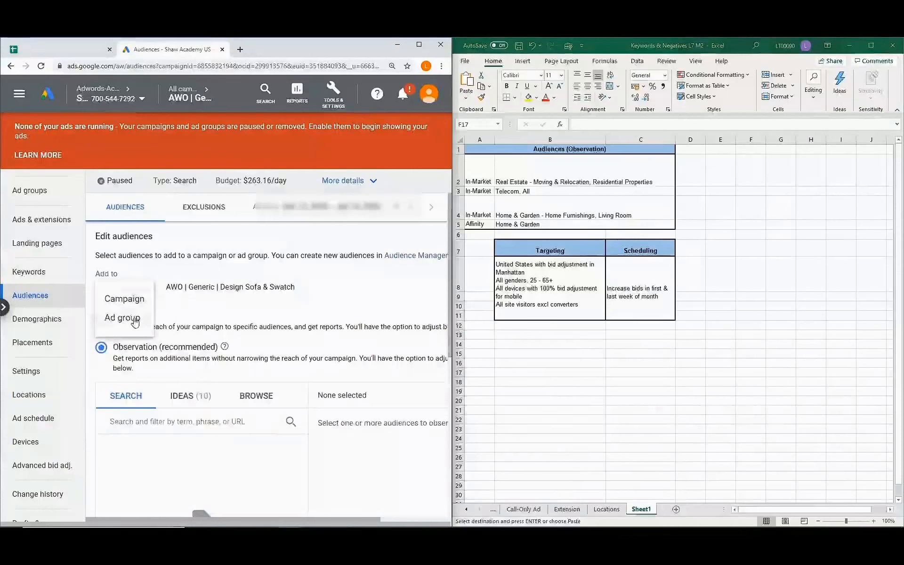
pyautogui.click(251, 306)
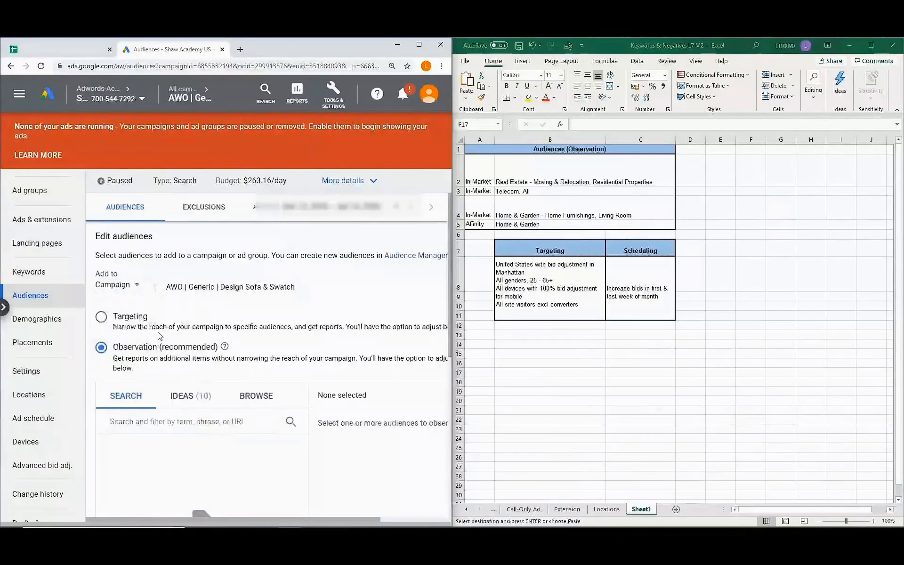
pyautogui.scroll(-1, 160, 336)
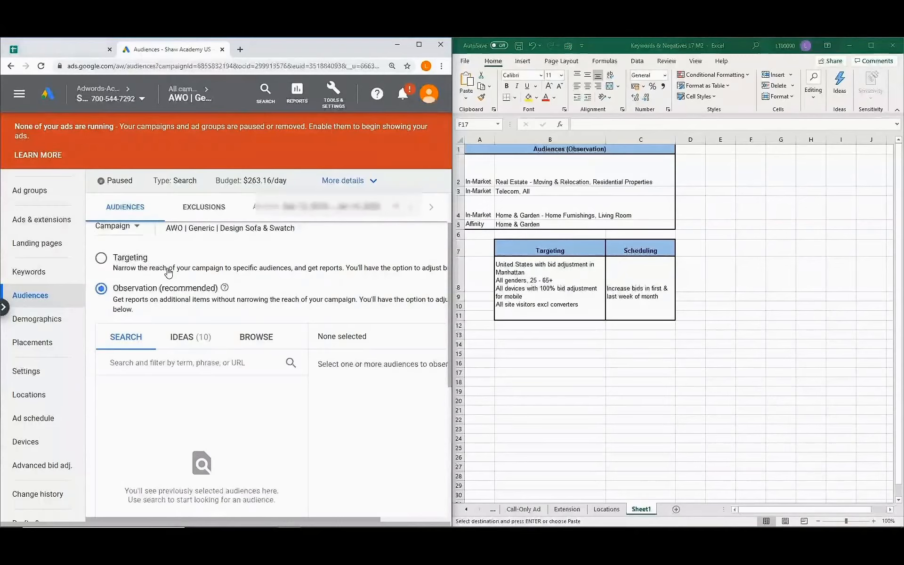
pyautogui.scroll(-1, 171, 269)
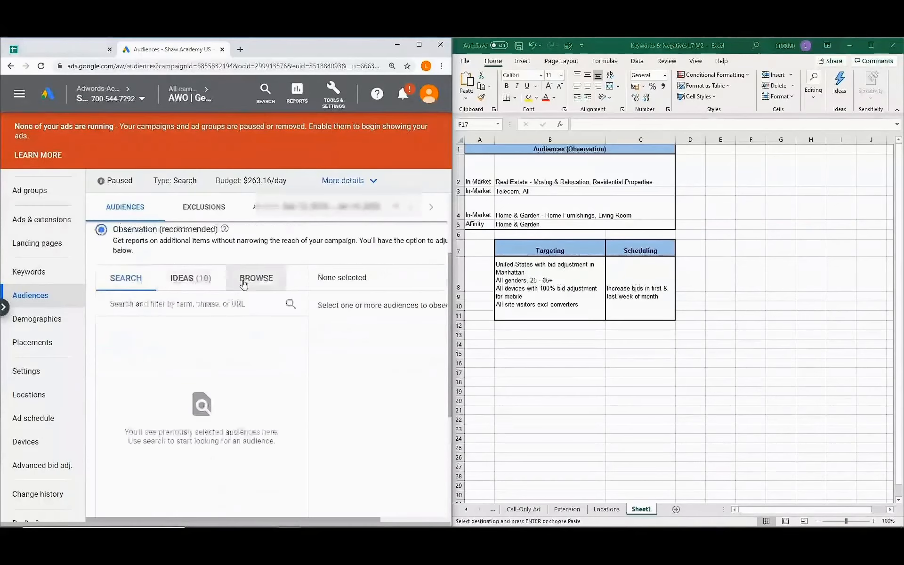
# Add the in-market Living Room audience from Home & Garden > Home Furnishings.
pyautogui.click(259, 283)
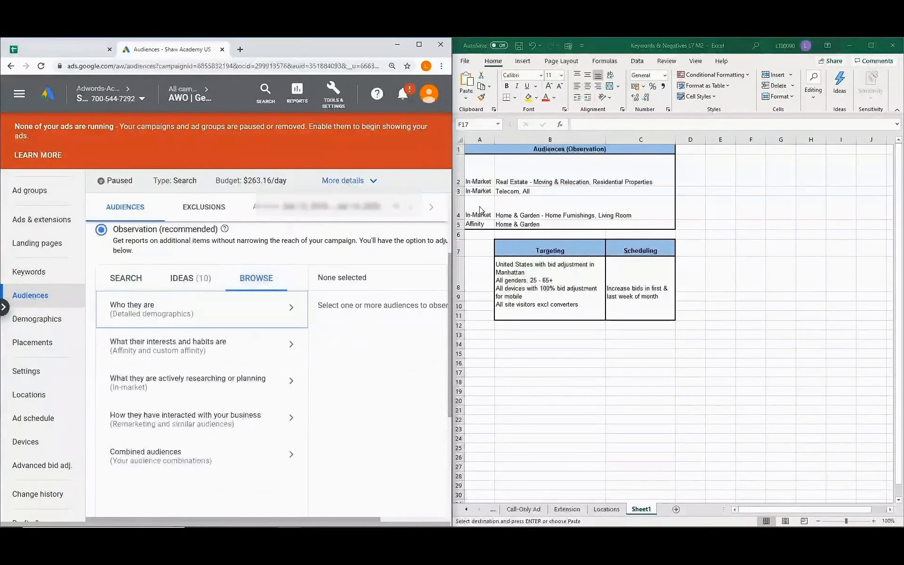
pyautogui.click(191, 389)
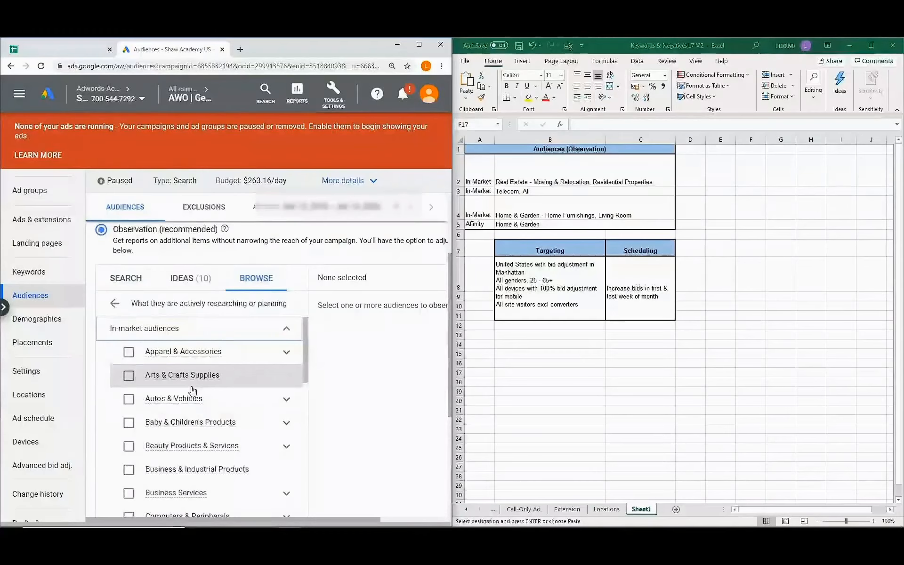
pyautogui.scroll(-2, 192, 391)
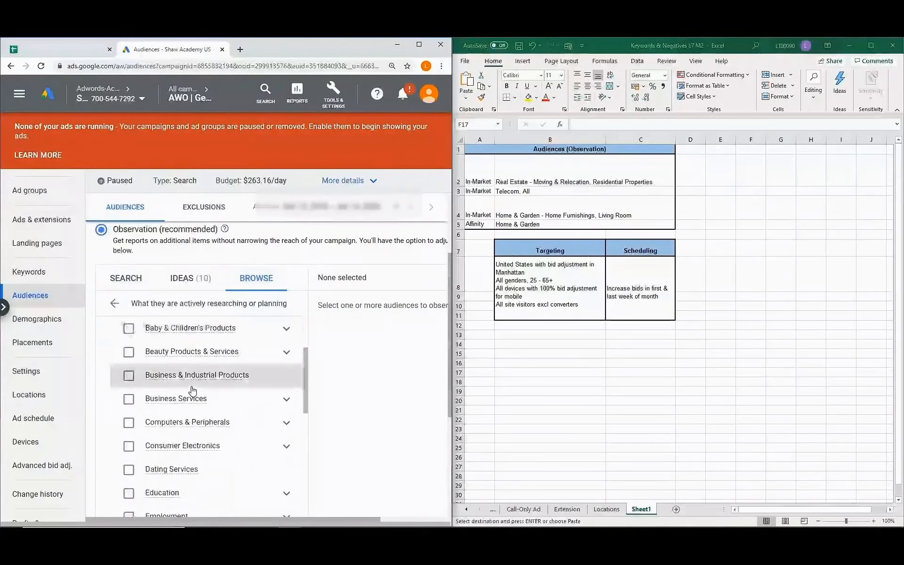
pyautogui.scroll(-3, 193, 390)
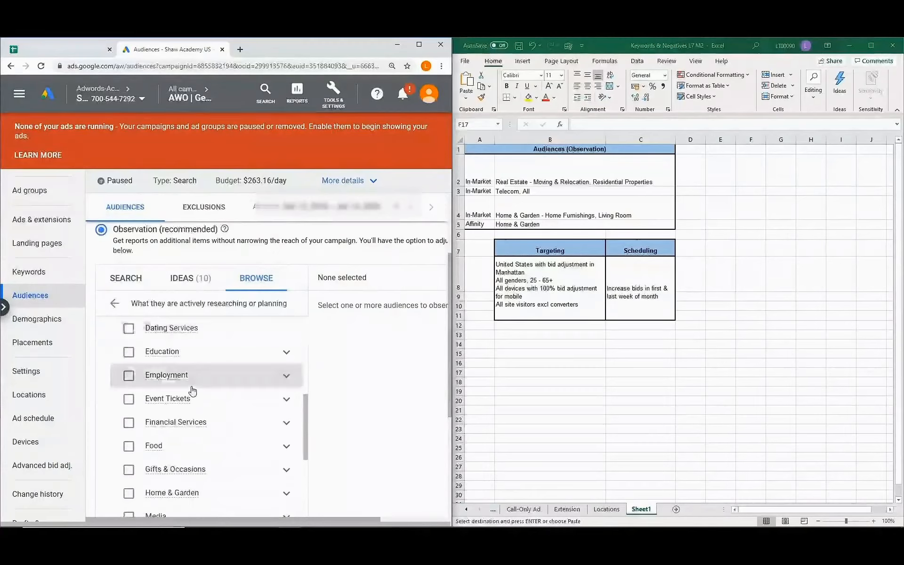
pyautogui.scroll(-1, 193, 391)
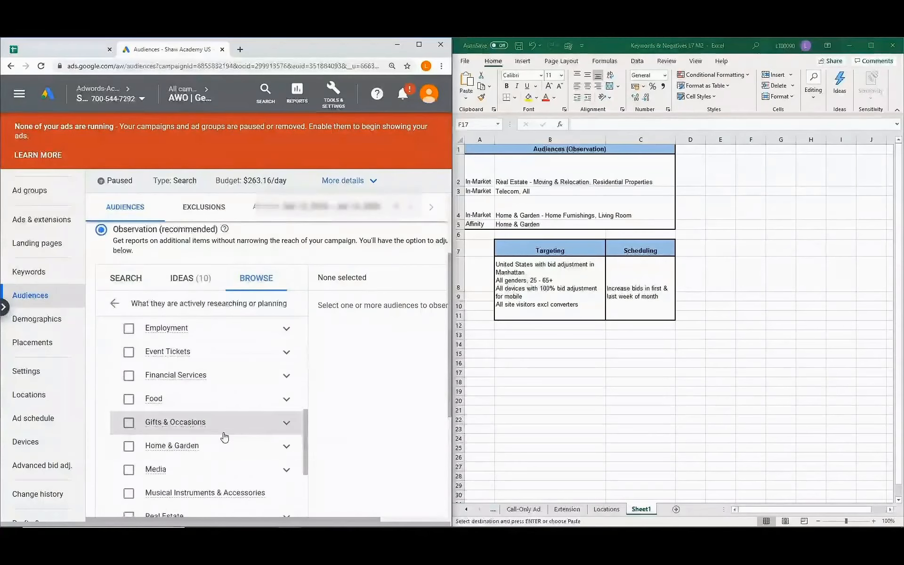
pyautogui.scroll(-1, 208, 397)
pyautogui.click(286, 399)
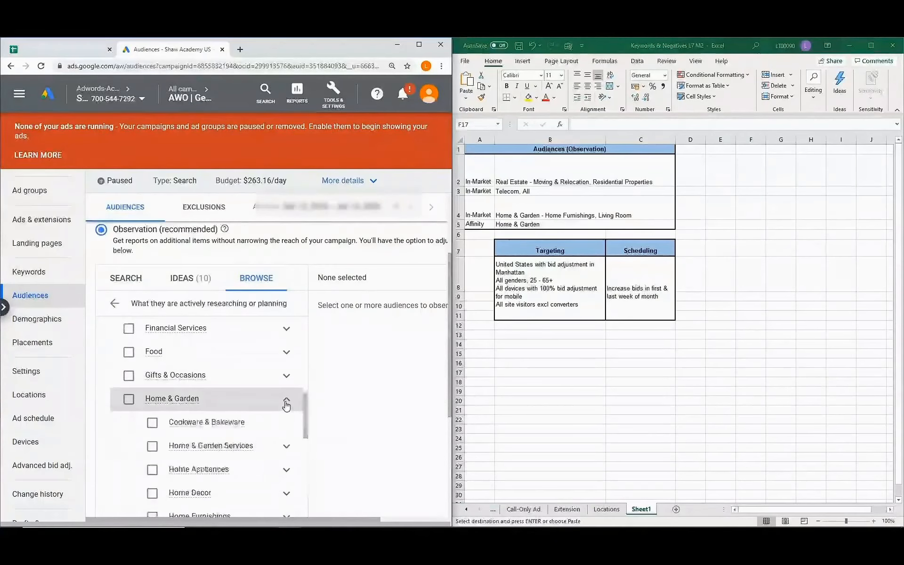
pyautogui.scroll(-2, 244, 410)
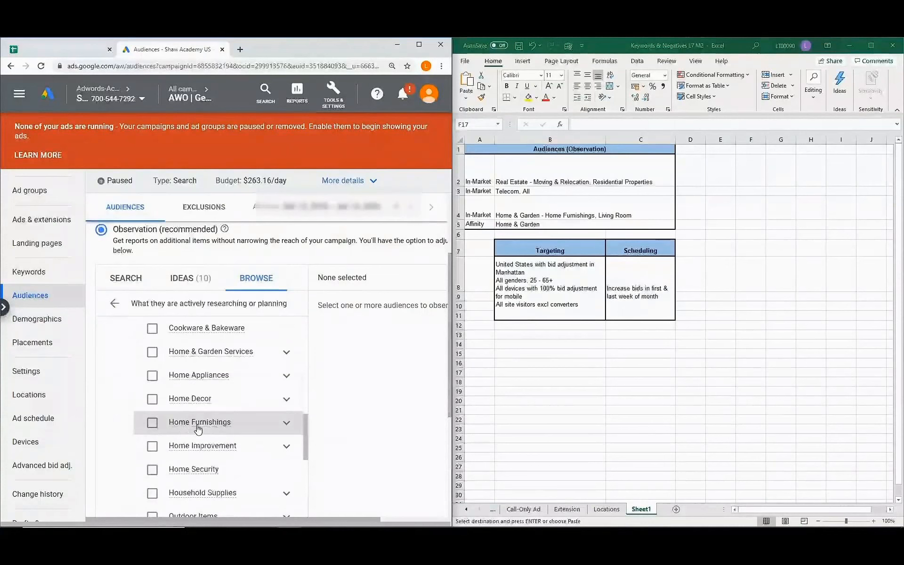
pyautogui.moveTo(226, 424)
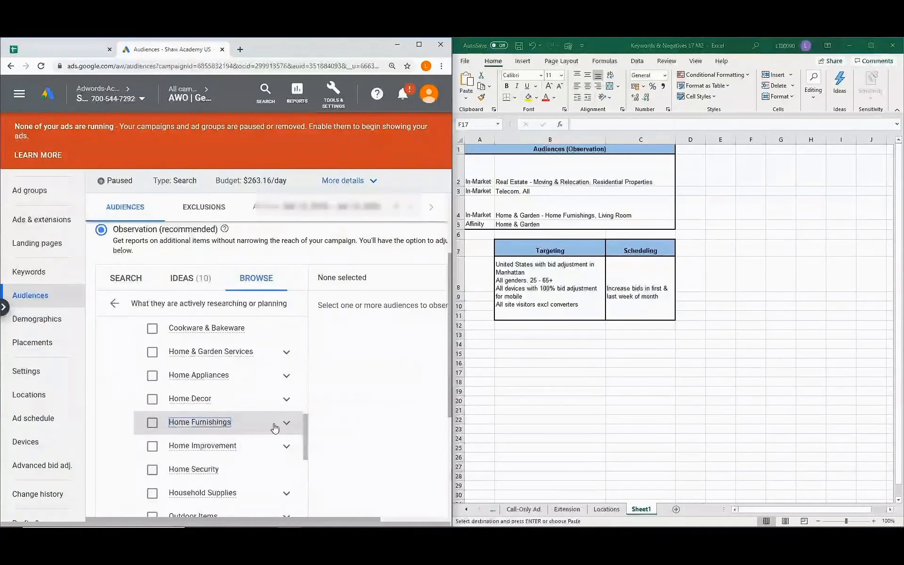
pyautogui.click(287, 424)
pyautogui.scroll(-3, 288, 426)
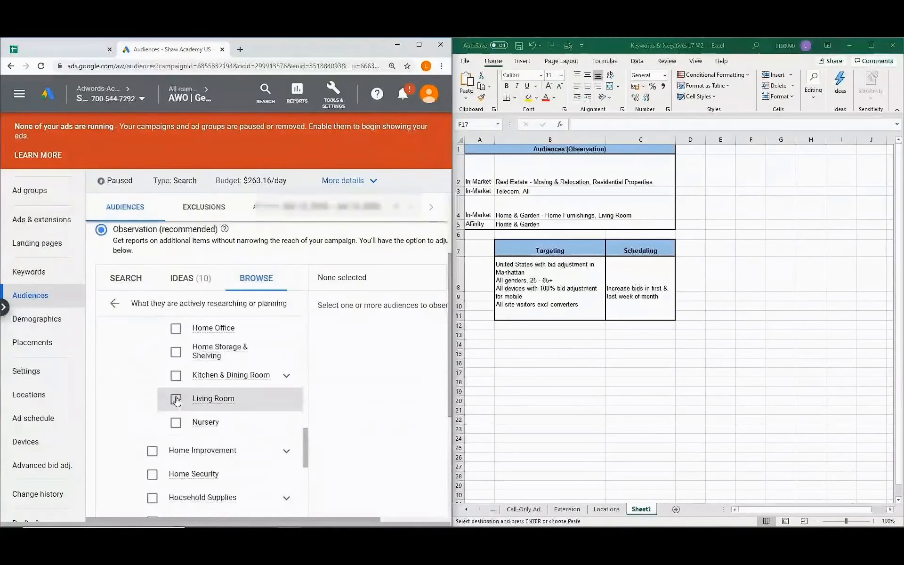
pyautogui.click(176, 400)
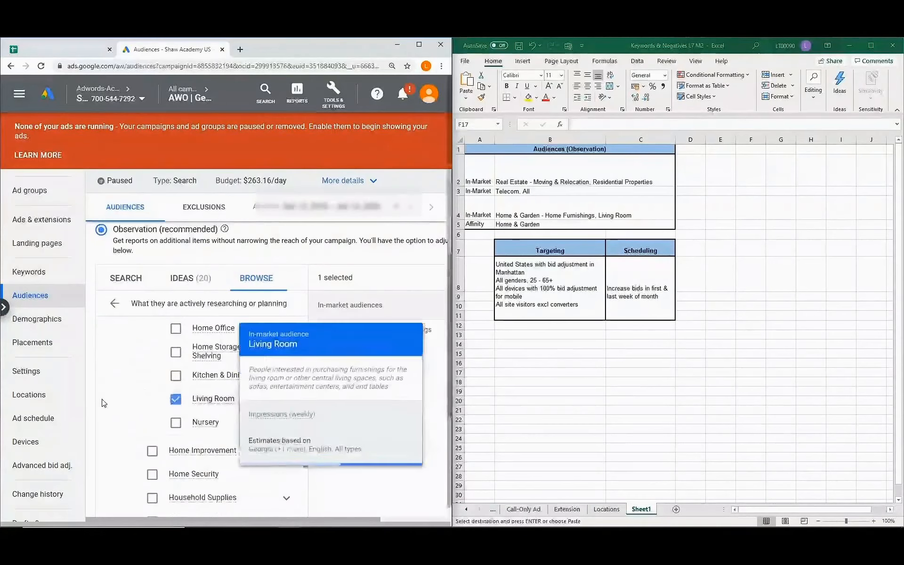
# Add in-market Moving & Relocation, Residential Properties and the whole Telecom audience.
pyautogui.scroll(5, 120, 396)
pyautogui.scroll(-2, 120, 396)
pyautogui.scroll(-7, 121, 396)
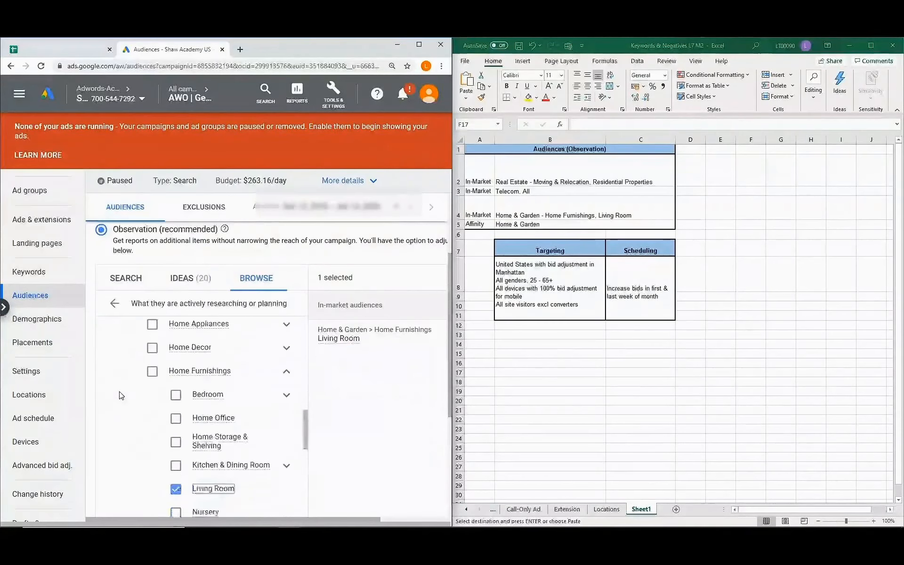
pyautogui.scroll(-2, 121, 395)
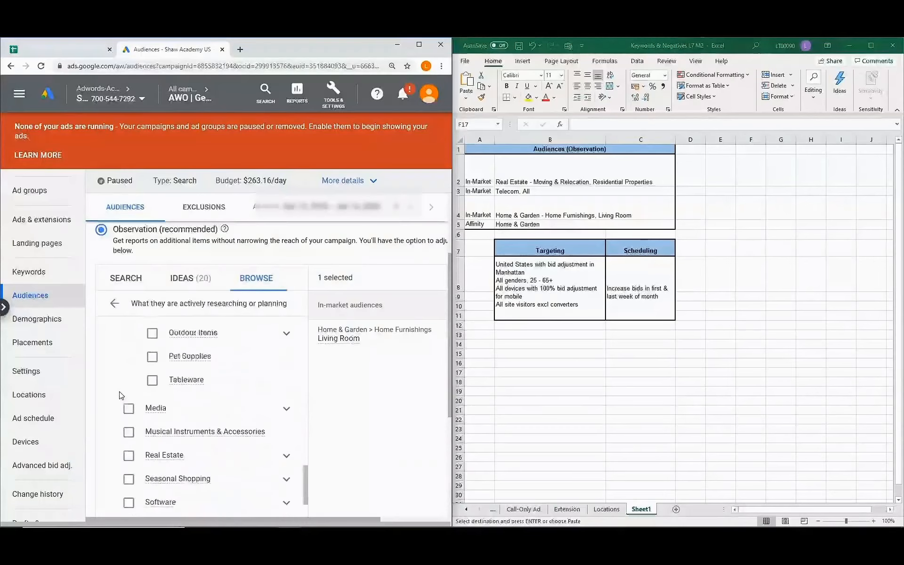
pyautogui.click(287, 410)
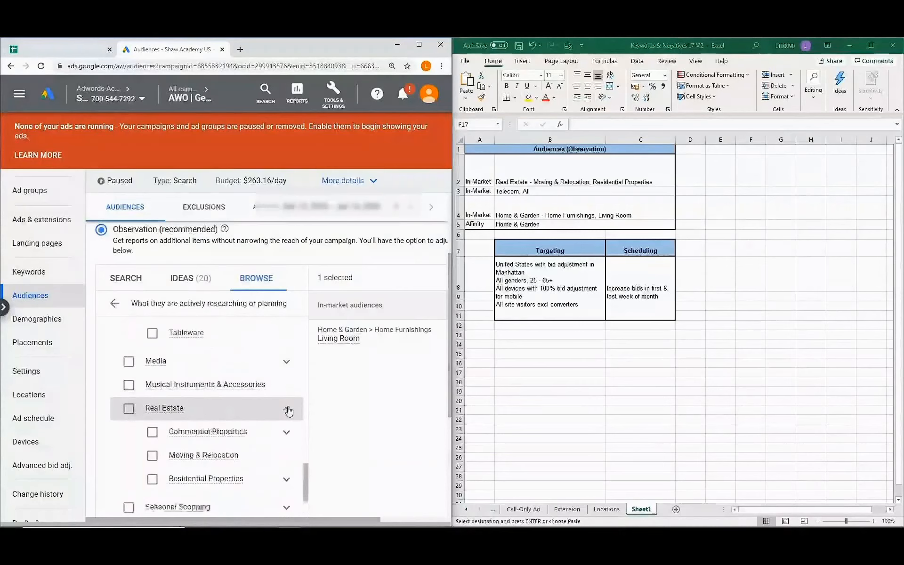
pyautogui.scroll(-1, 188, 423)
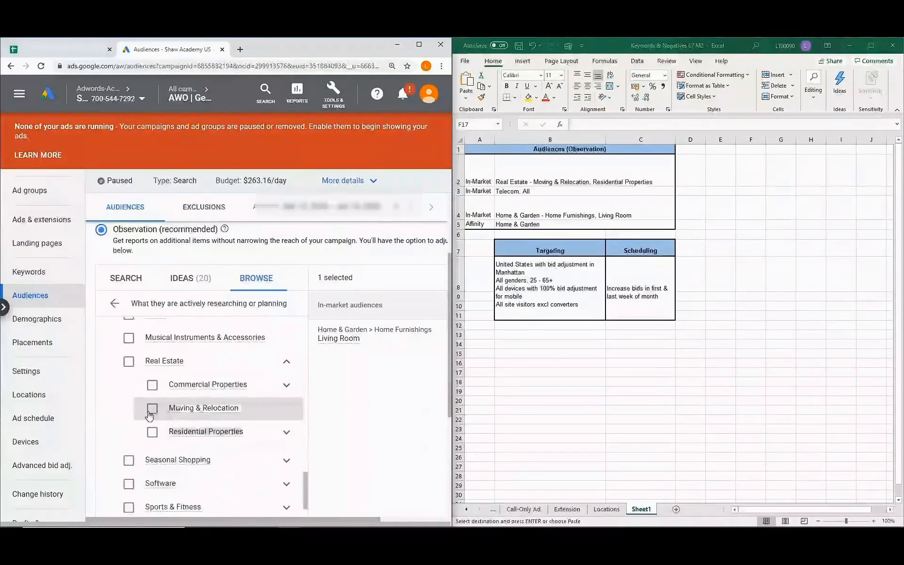
pyautogui.click(152, 409)
pyautogui.click(152, 433)
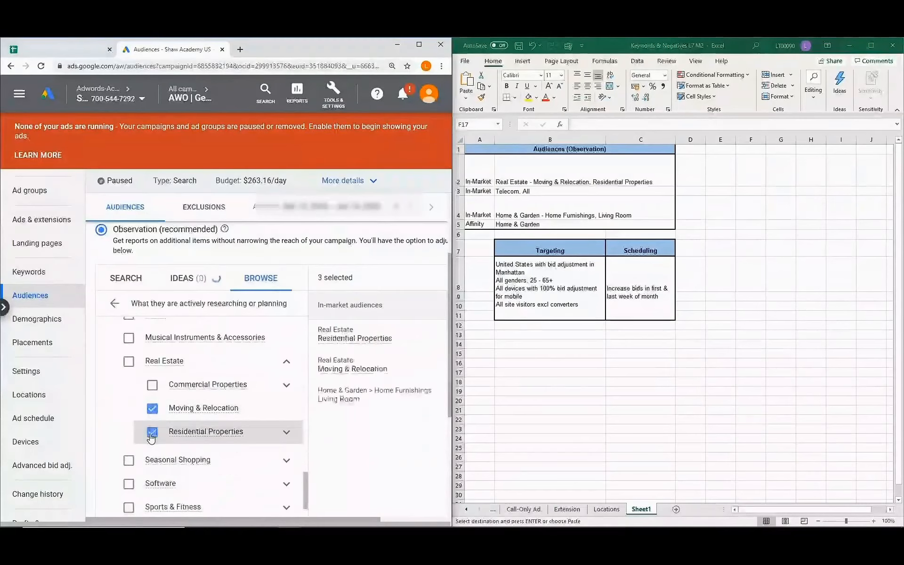
pyautogui.scroll(-1, 151, 438)
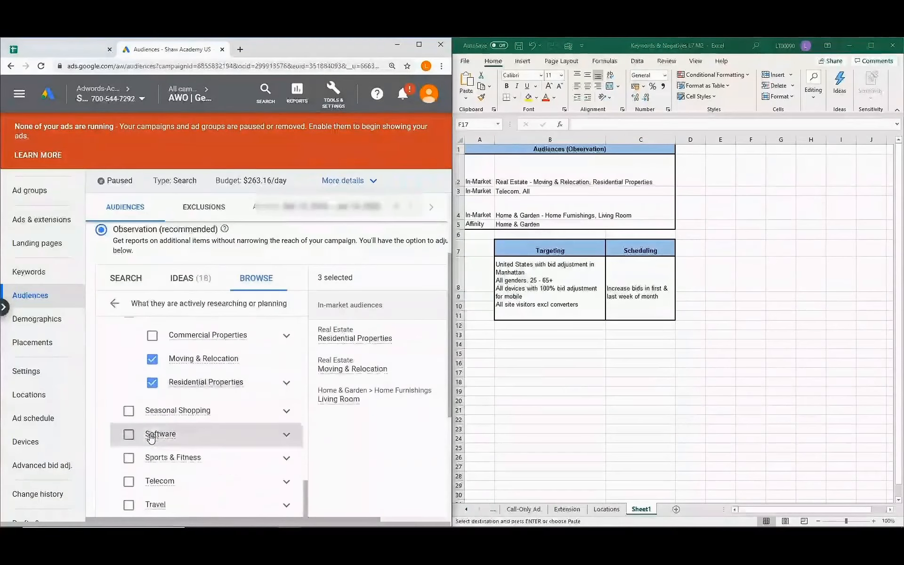
pyautogui.click(287, 481)
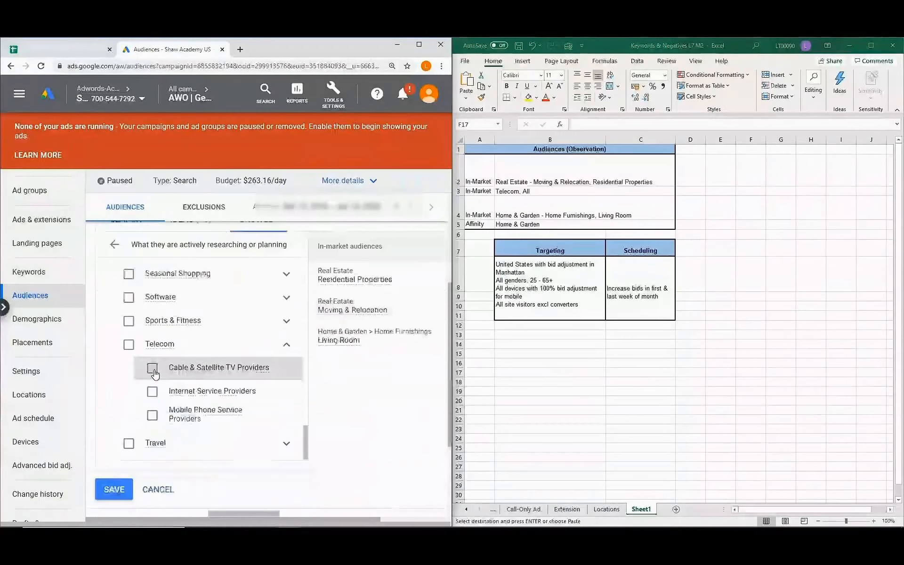
pyautogui.click(130, 345)
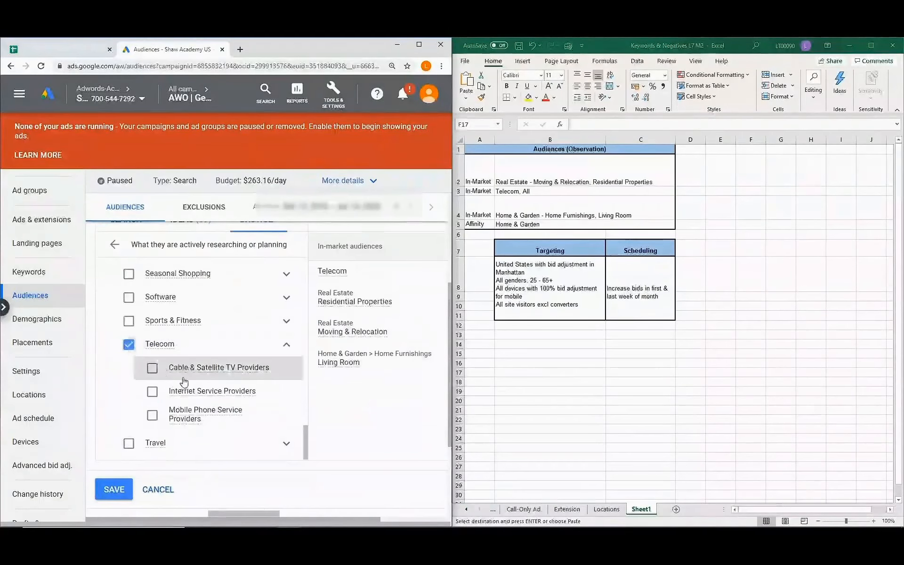
pyautogui.click(287, 349)
pyautogui.scroll(1, 212, 358)
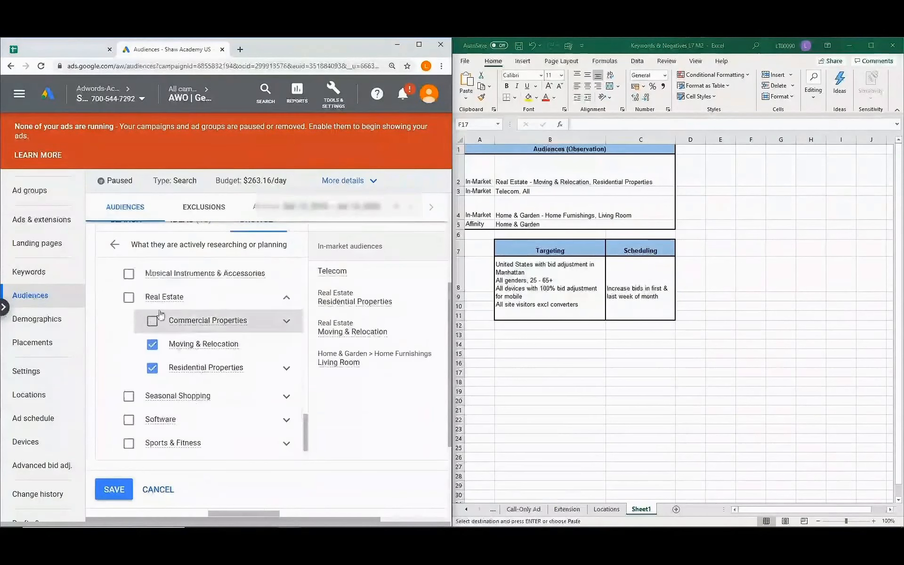
pyautogui.click(289, 300)
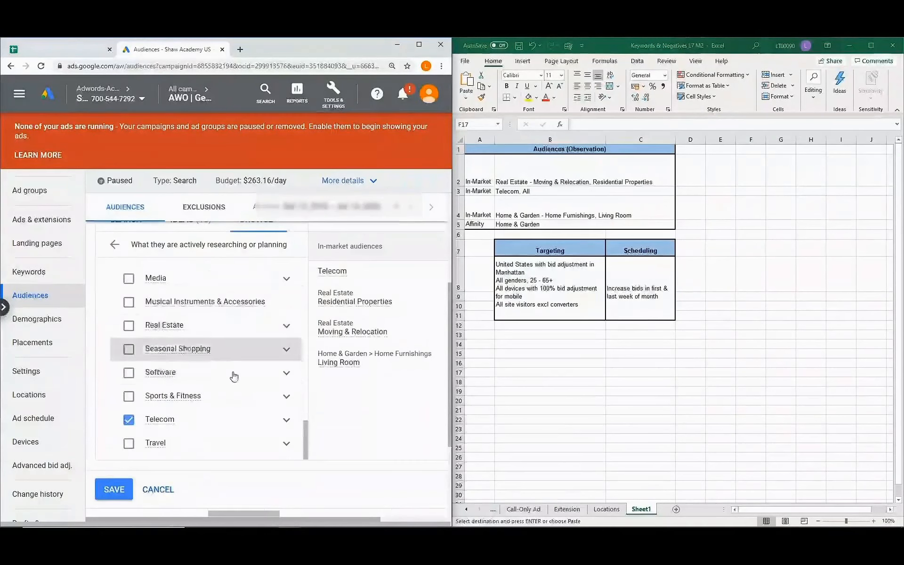
# Add the Home & Garden affinity audience.
pyautogui.click(113, 245)
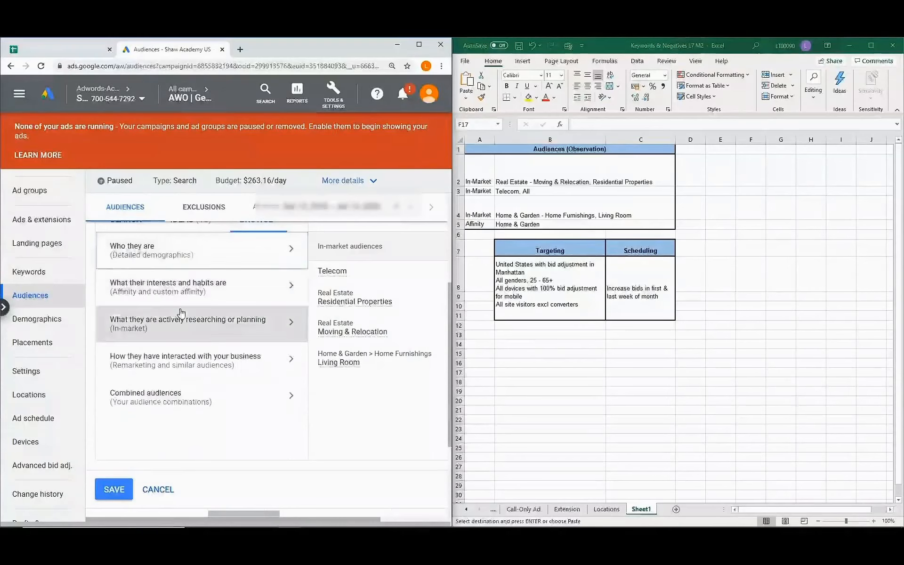
pyautogui.click(293, 289)
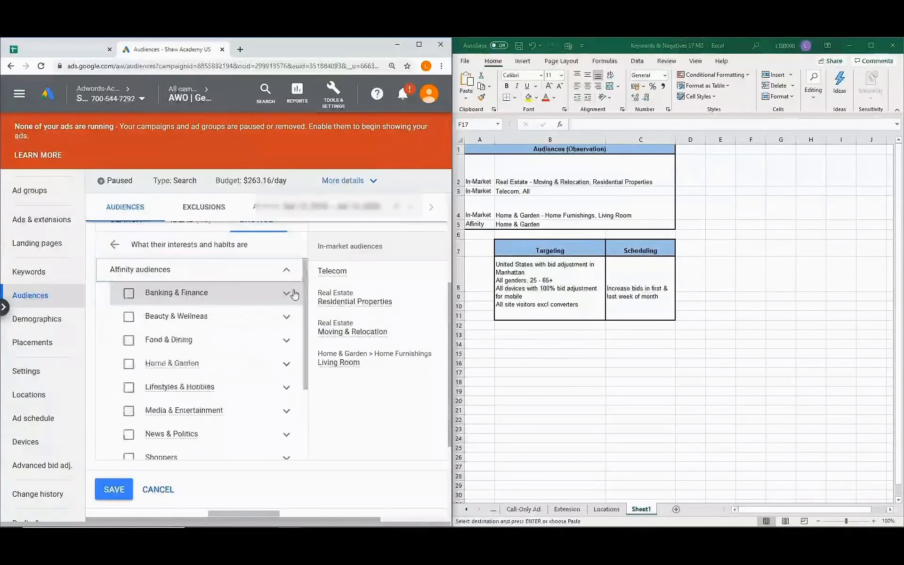
pyautogui.click(130, 365)
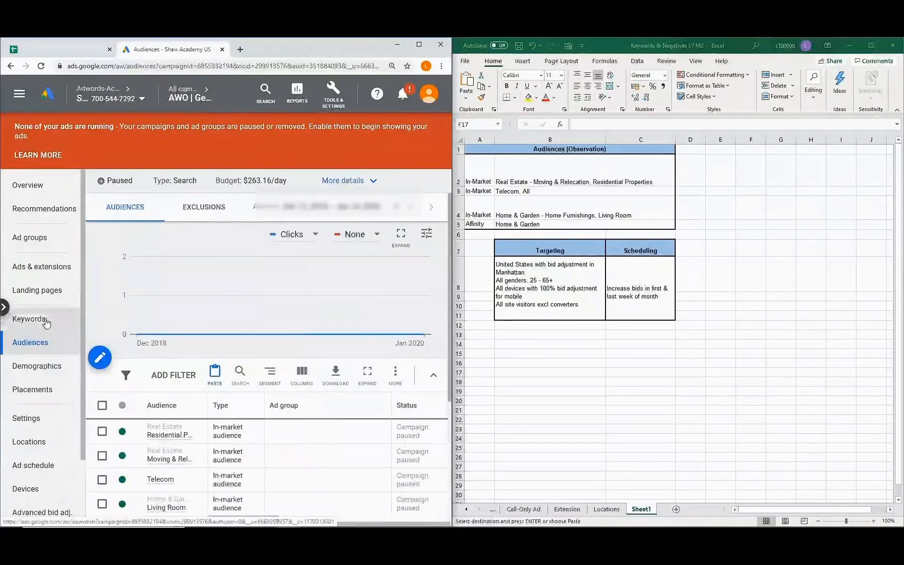
pyautogui.click(46, 322)
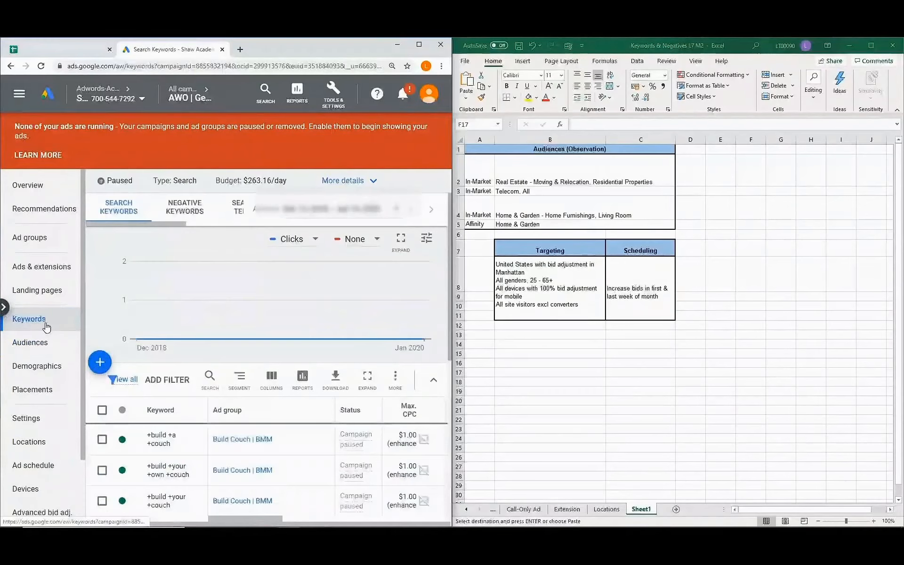
# Show the campaign's negative keywords, with Excel switched to the Negatives sheet.
pyautogui.click(189, 209)
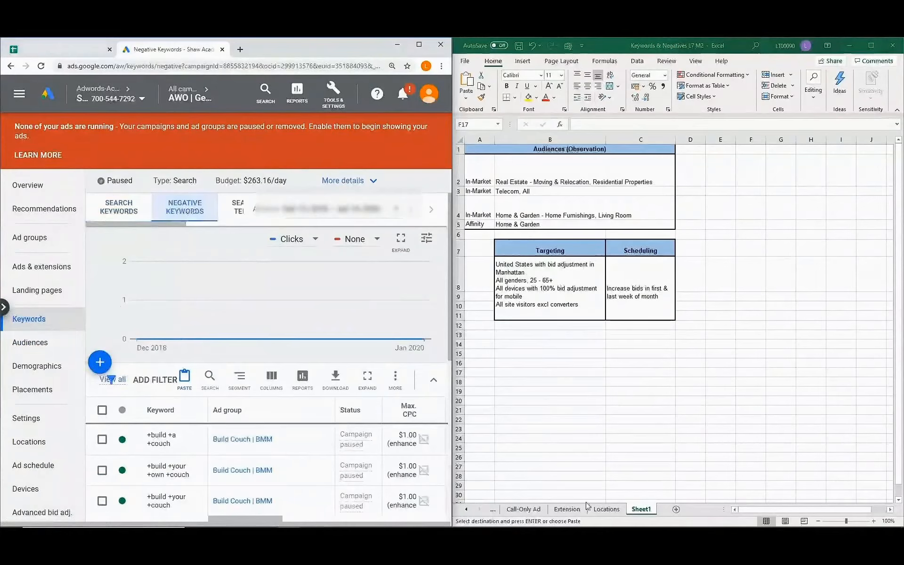
pyautogui.click(468, 511)
pyautogui.click(467, 509)
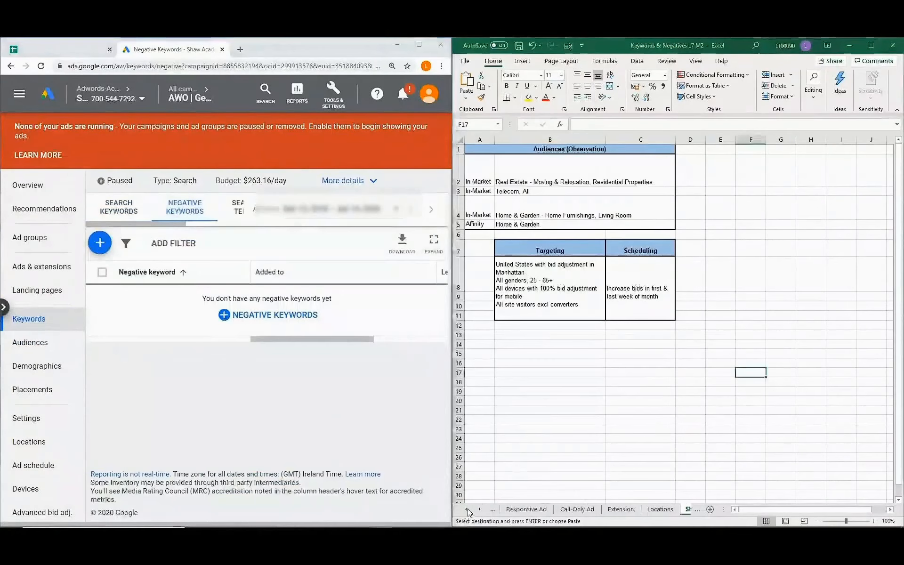
pyautogui.click(468, 510)
pyautogui.click(468, 510)
pyautogui.click(468, 510)
pyautogui.click(467, 509)
pyautogui.click(560, 509)
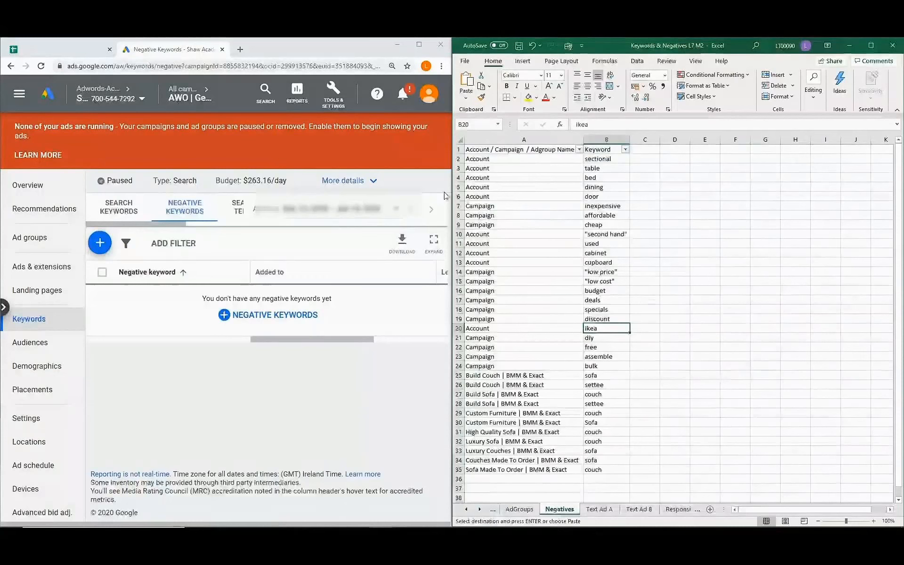
# Open an empty add-negative-keywords form for the campaign and leave video full screen.
pyautogui.click(282, 321)
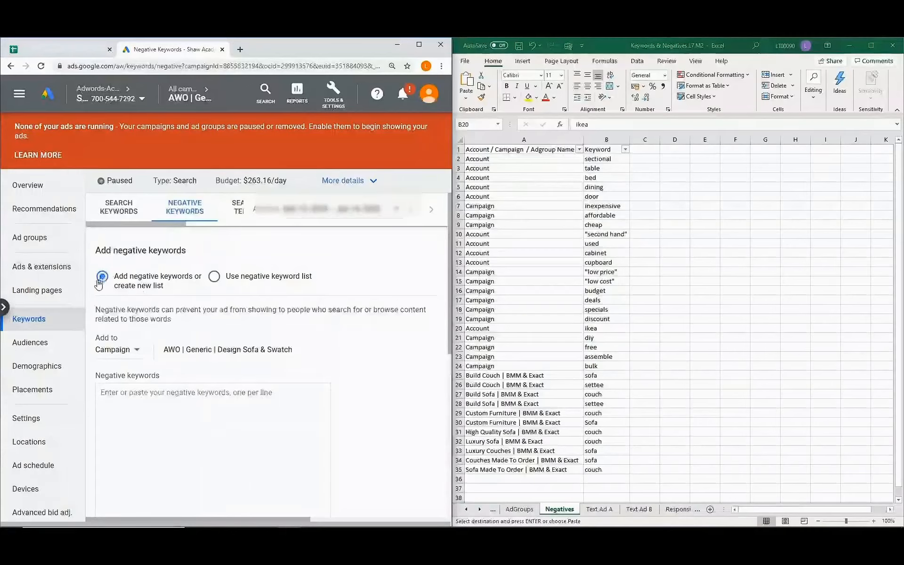
pyautogui.moveTo(56, 520)
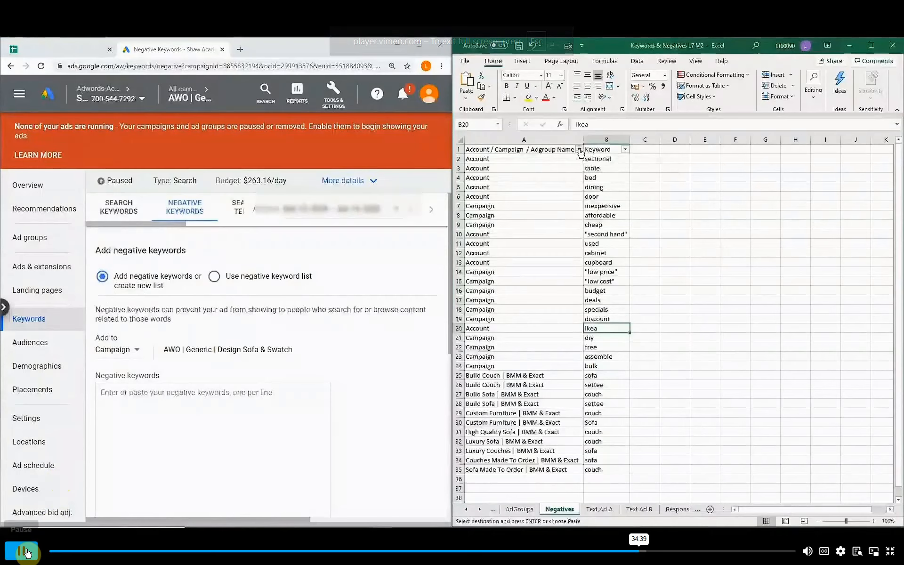
pyautogui.click(889, 552)
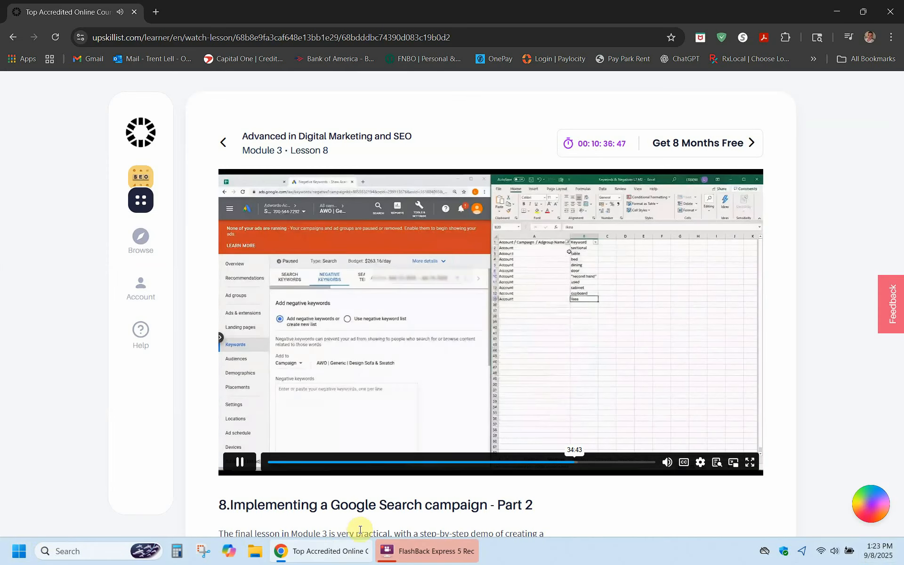
# Pause the lesson video and FlashBack recording, then resume the video in full screen.
pyautogui.click(240, 462)
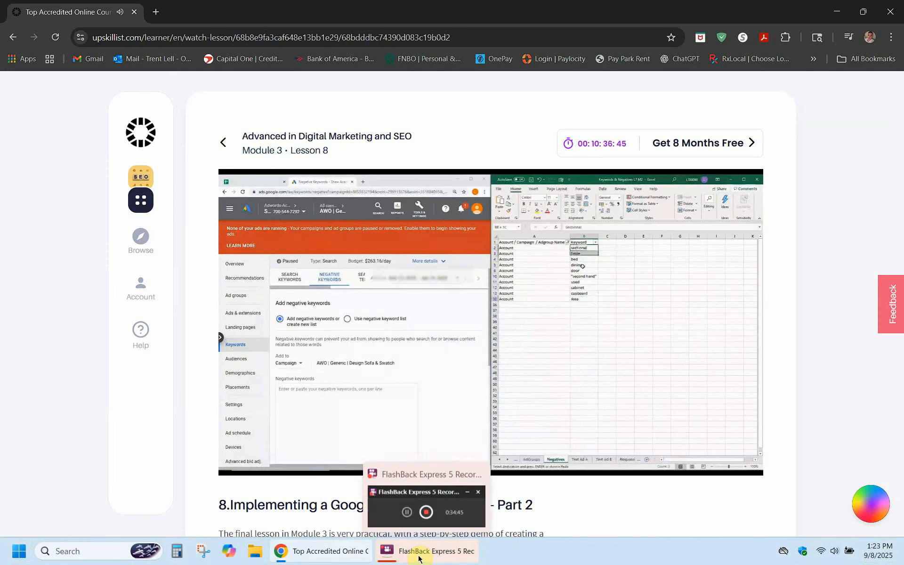
pyautogui.click(400, 549)
pyautogui.click(356, 198)
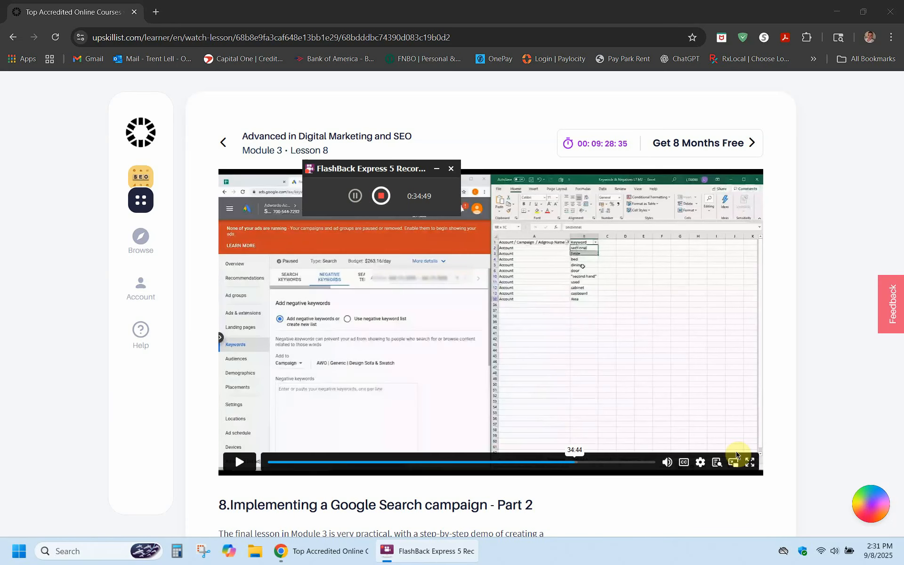
pyautogui.click(754, 467)
pyautogui.click(27, 558)
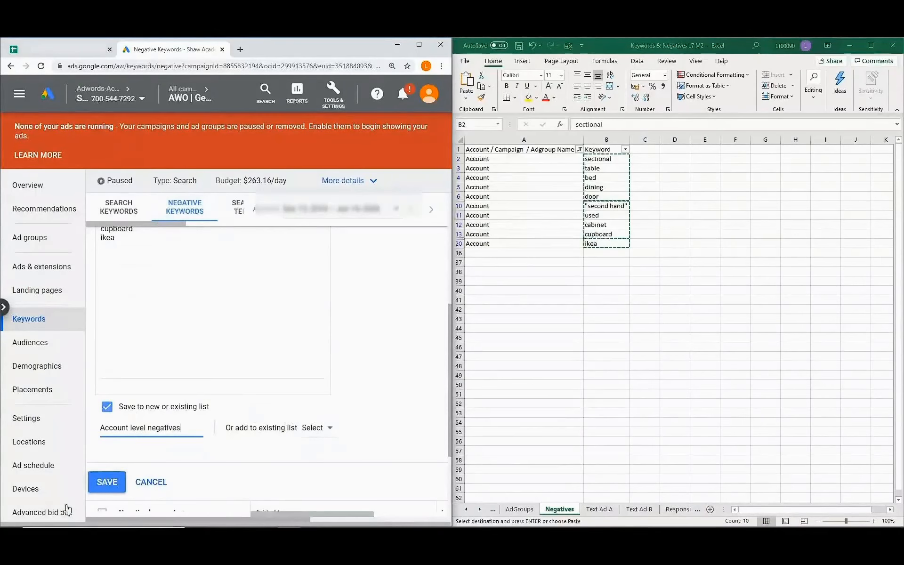
# Save the Account level negatives list and filter the Excel sheet to Campaign rows.
pyautogui.click(105, 482)
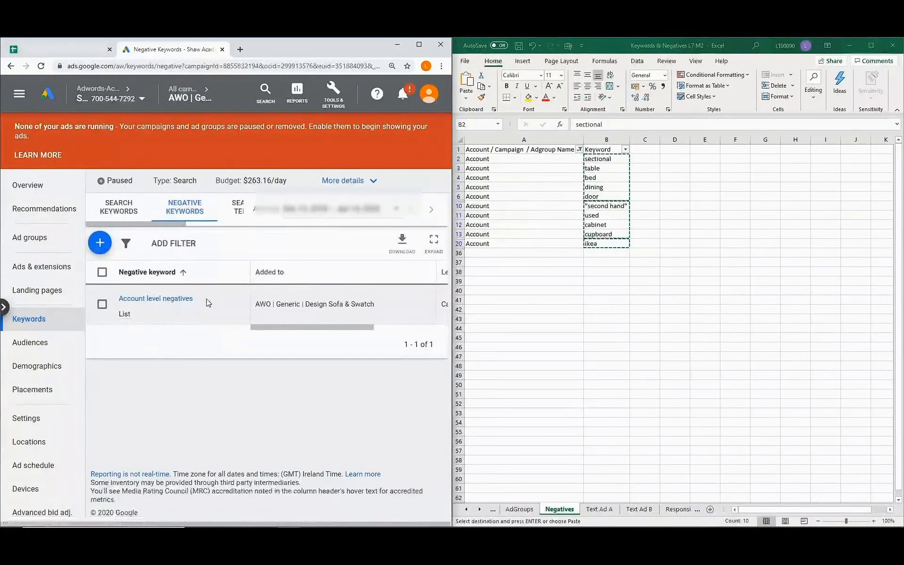
pyautogui.click(100, 243)
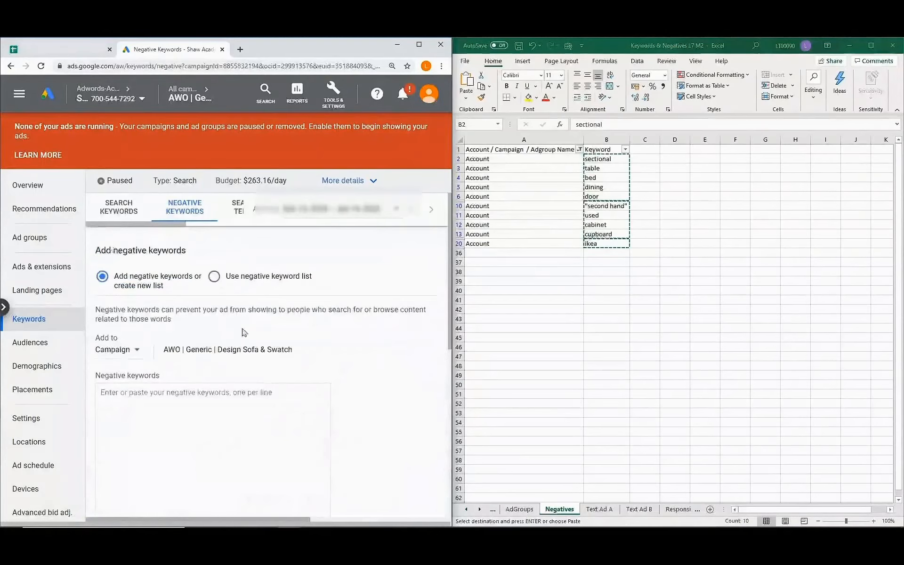
pyautogui.click(580, 150)
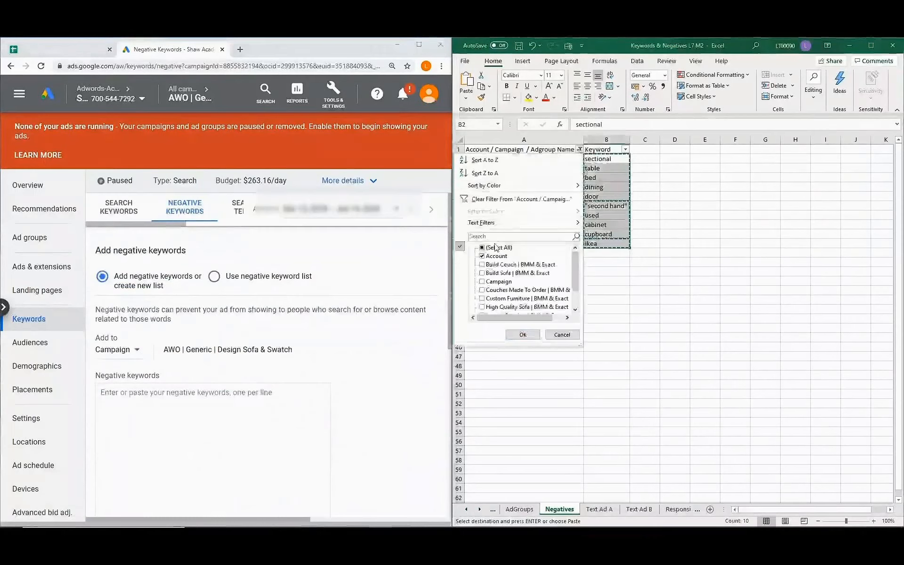
pyautogui.click(482, 256)
pyautogui.click(482, 281)
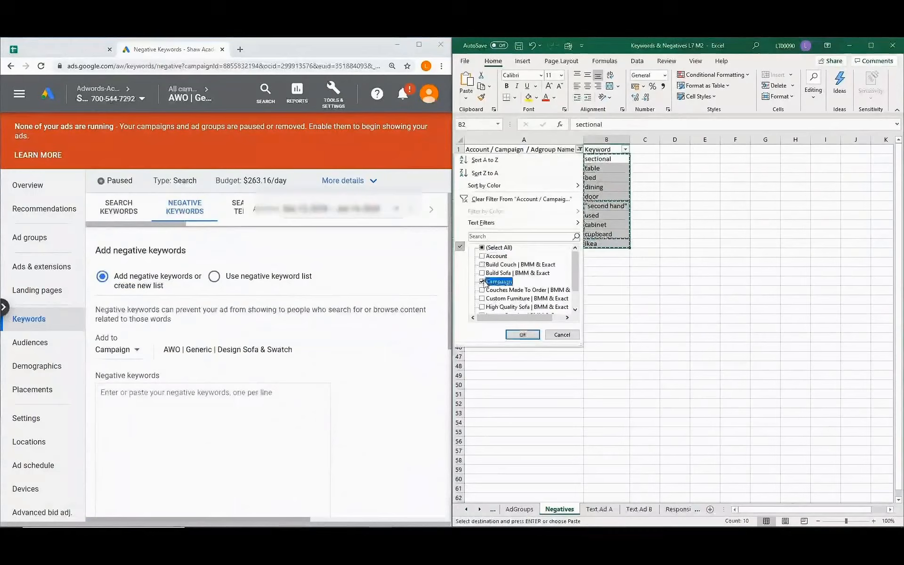
pyautogui.click(523, 334)
# Paste the 13 campaign negatives (inexpensive, cheap, free, bulk, diy…) and save them.
pyautogui.moveTo(603, 158); pyautogui.dragTo(591, 270)
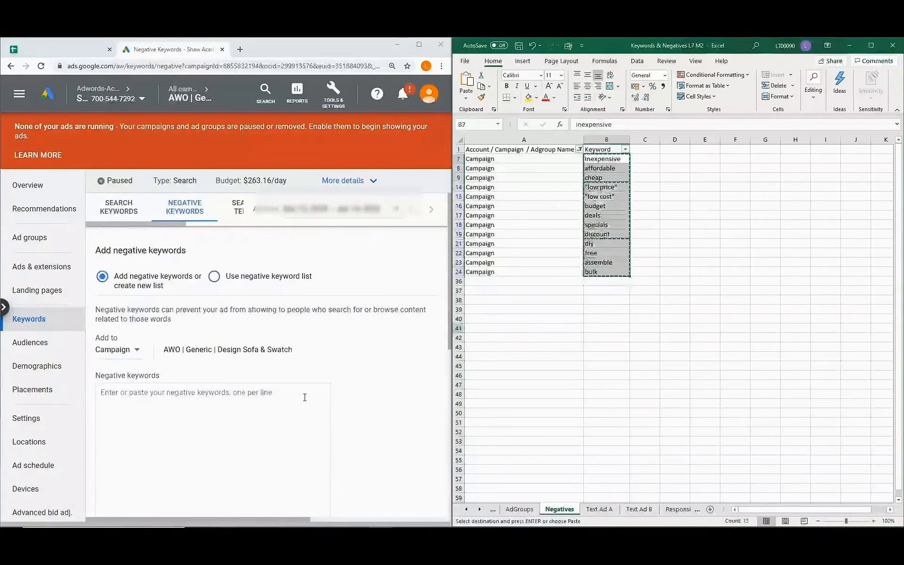
pyautogui.click(142, 398)
pyautogui.write('inexpensive affordable cheap "low price" "low cost" budget deals specials discount diy free assemble bulk')
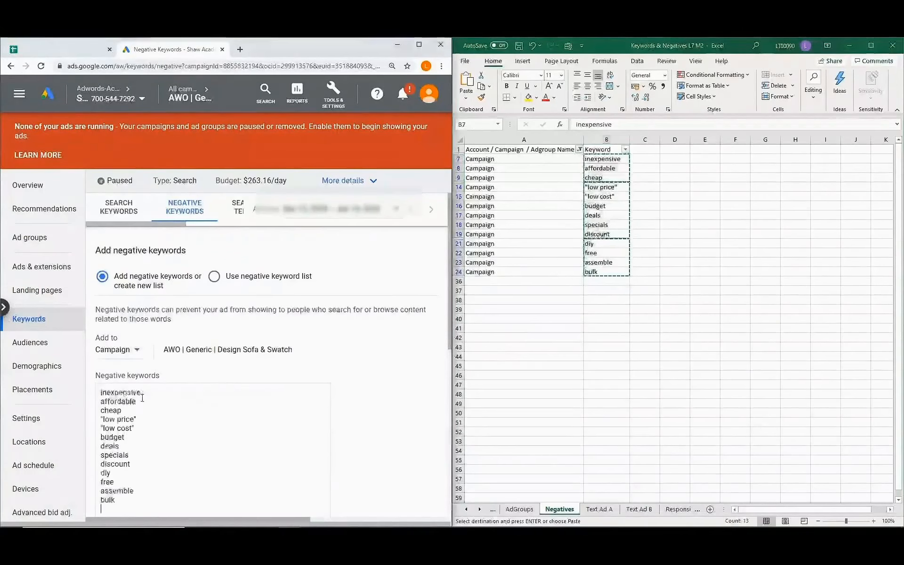
pyautogui.scroll(-2, 134, 425)
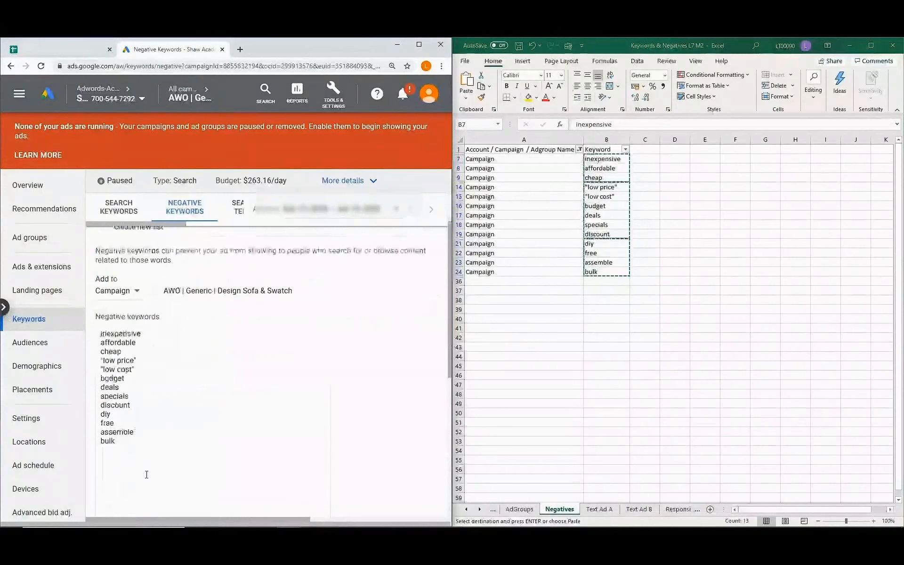
pyautogui.scroll(-4, 146, 475)
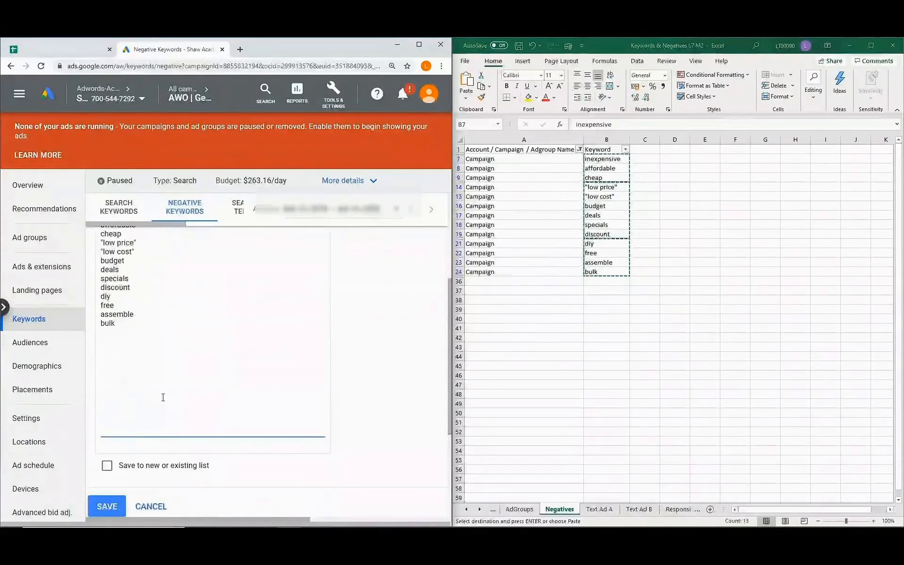
pyautogui.click(118, 447)
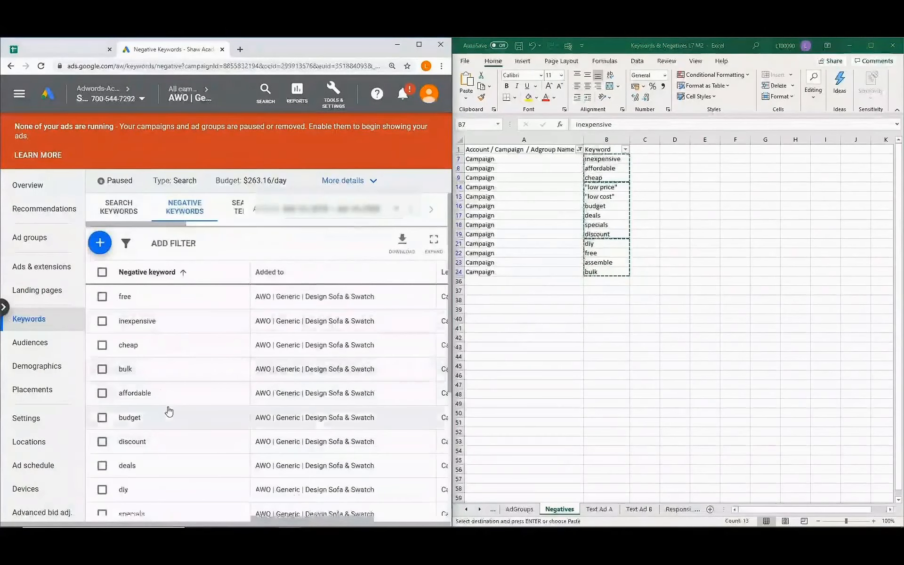
pyautogui.scroll(-5, 169, 412)
# Filter the Negatives sheet to the six ad-group rows, then open the campaign's ad groups.
pyautogui.scroll(5, 169, 412)
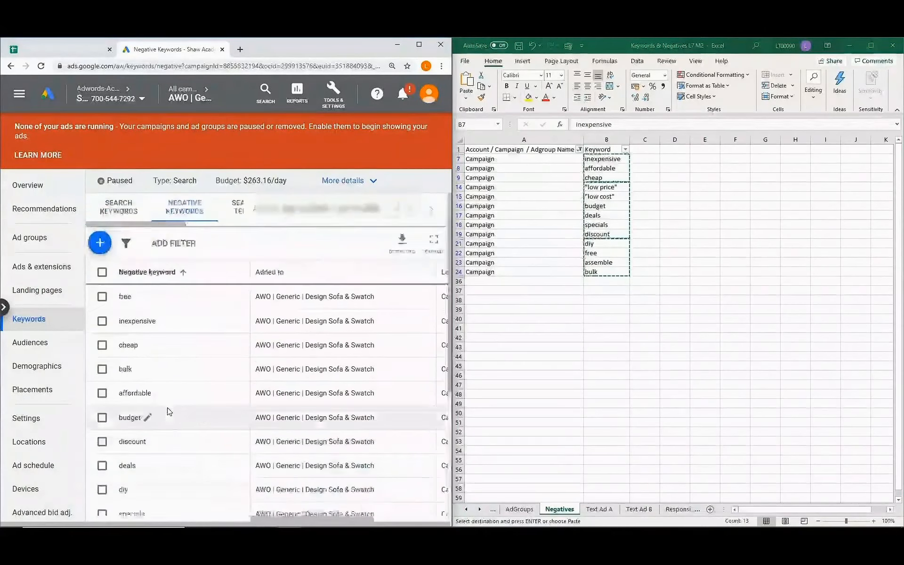
pyautogui.click(579, 149)
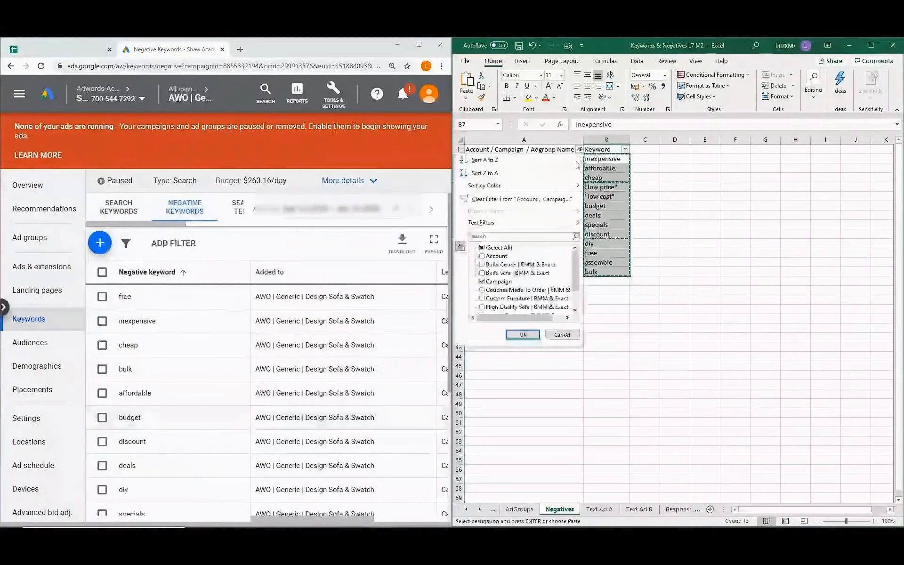
pyautogui.click(483, 282)
pyautogui.scroll(-1, 484, 285)
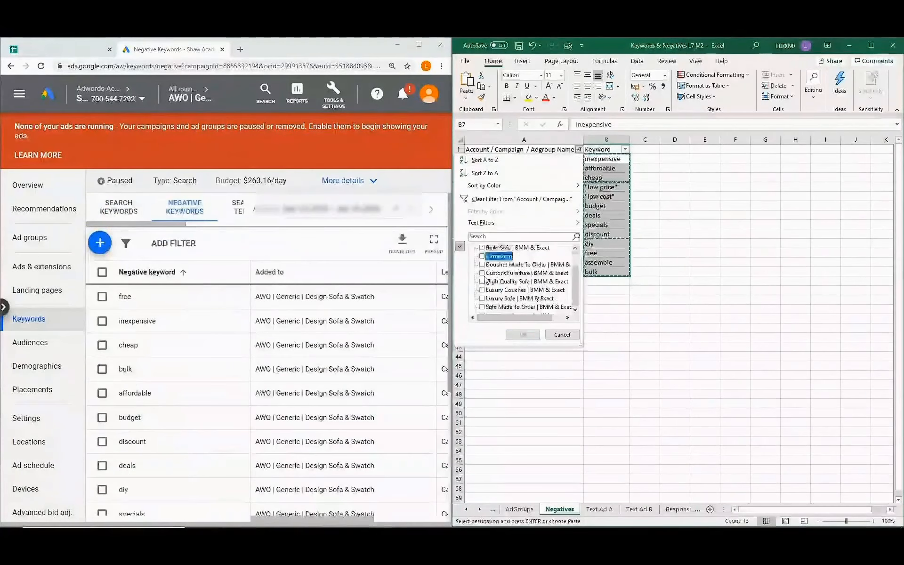
pyautogui.click(482, 265)
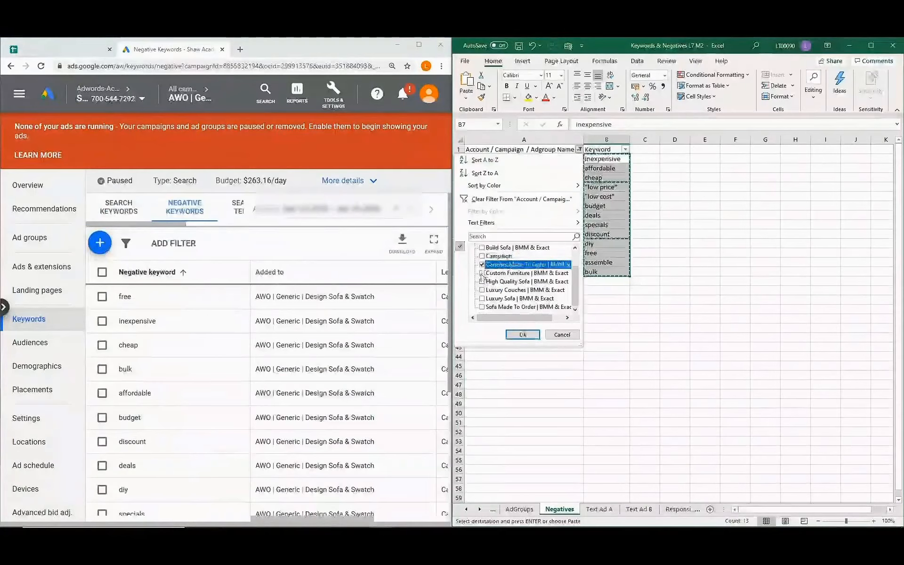
pyautogui.click(482, 273)
pyautogui.click(482, 282)
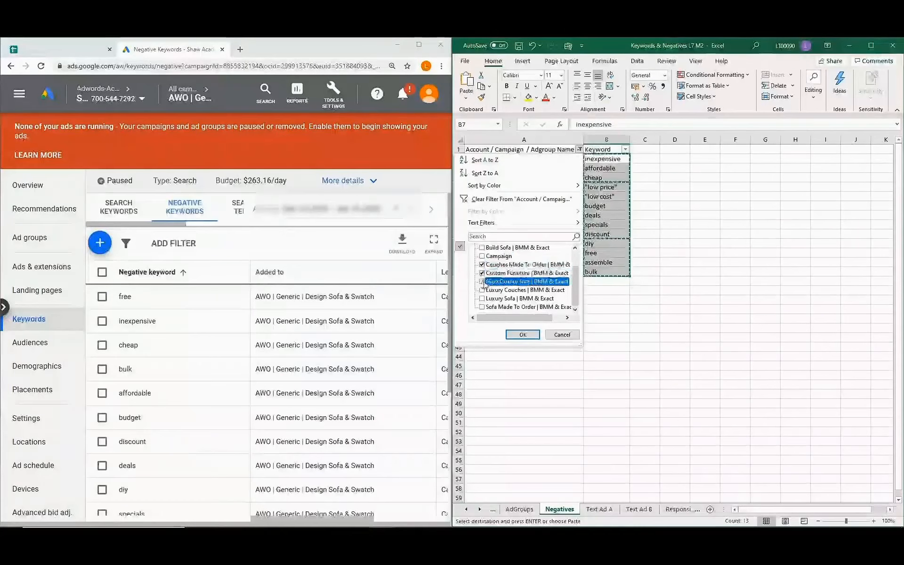
pyautogui.click(482, 290)
pyautogui.click(482, 299)
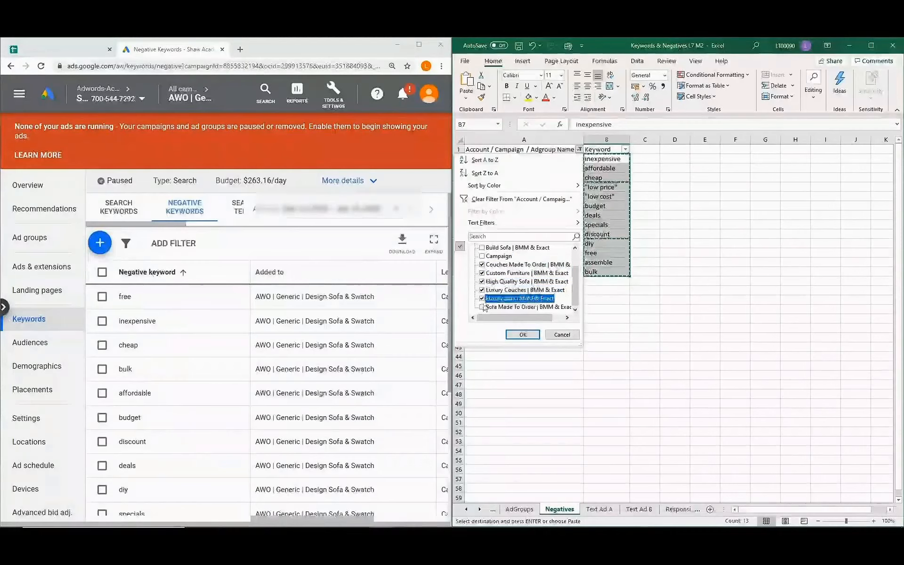
pyautogui.click(482, 307)
pyautogui.click(523, 335)
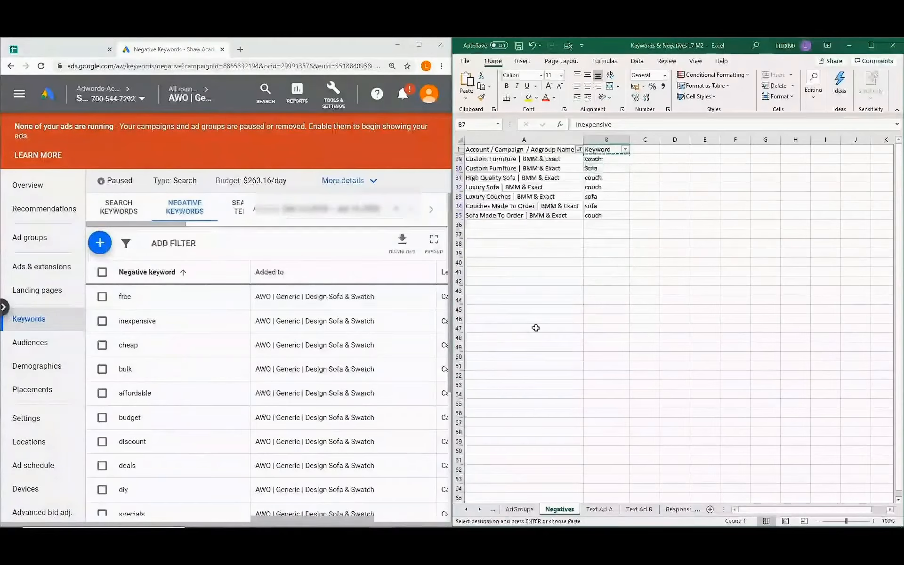
pyautogui.click(495, 241)
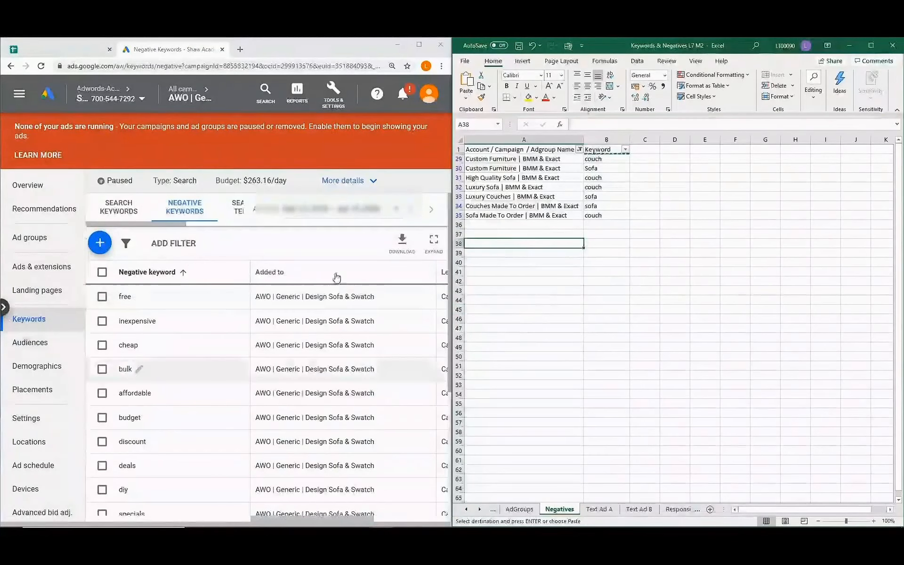
pyautogui.click(32, 239)
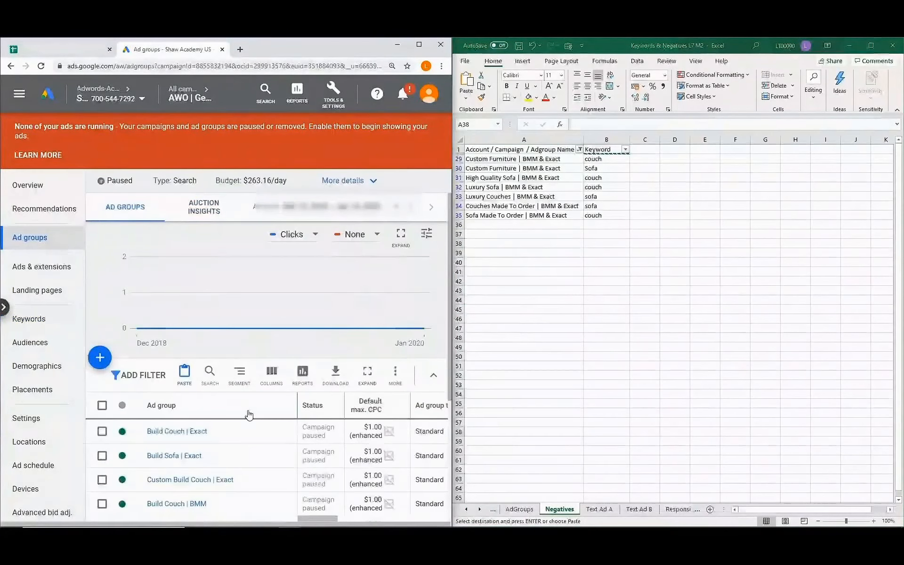
# Add sofa as a negative keyword on the Build Couch | BMM ad group.
pyautogui.scroll(-1, 249, 414)
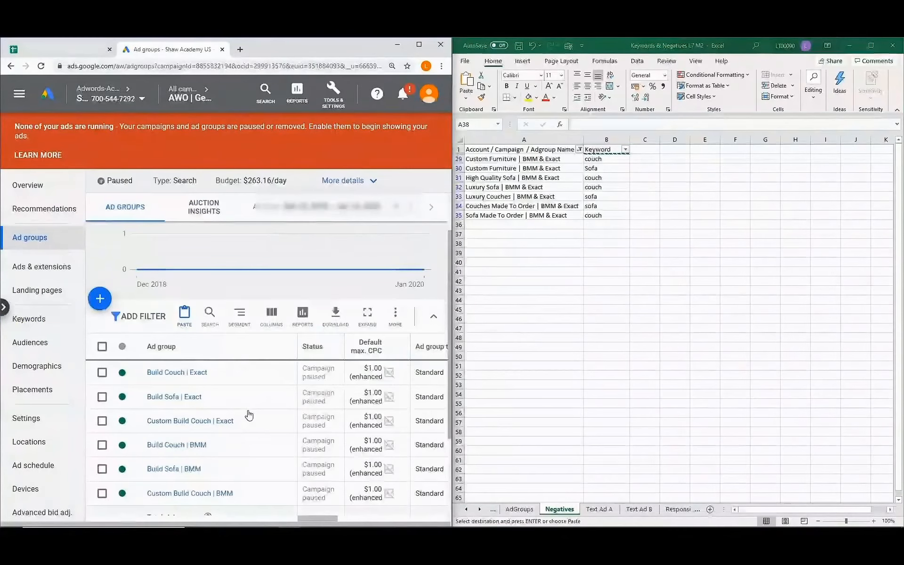
pyautogui.scroll(-1, 250, 414)
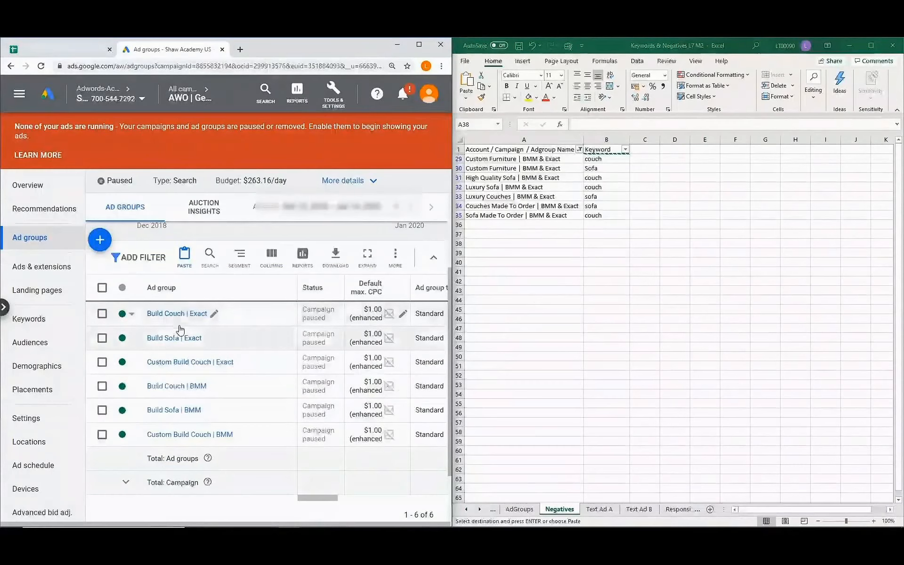
pyautogui.click(173, 388)
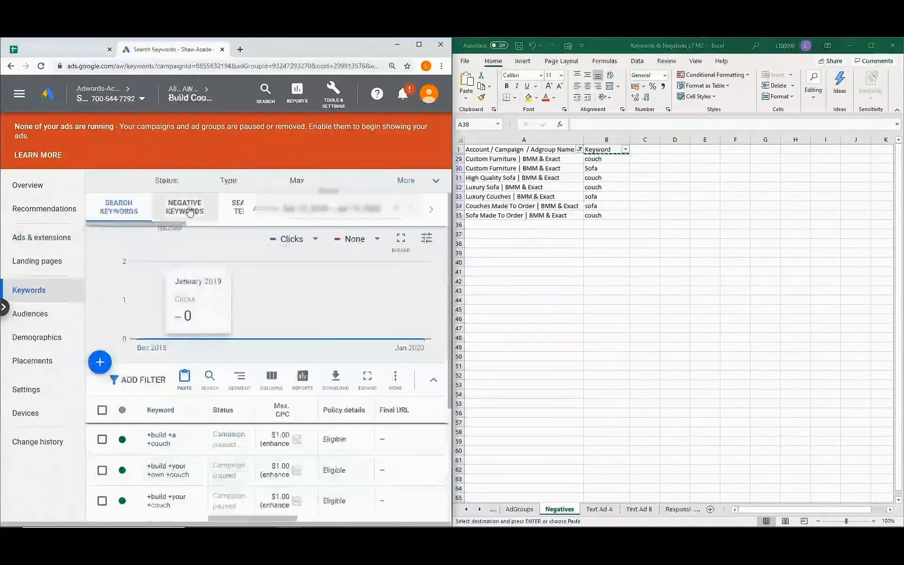
pyautogui.click(188, 209)
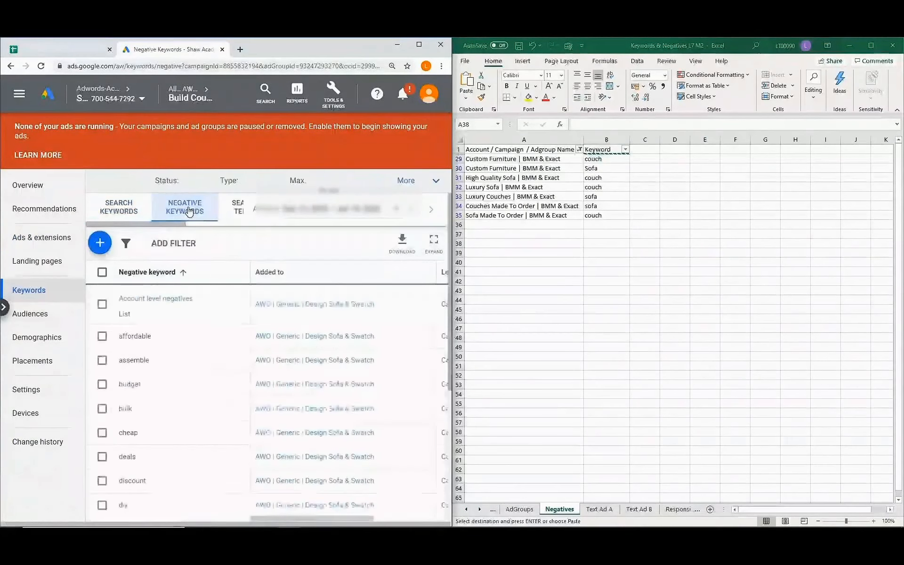
pyautogui.click(100, 242)
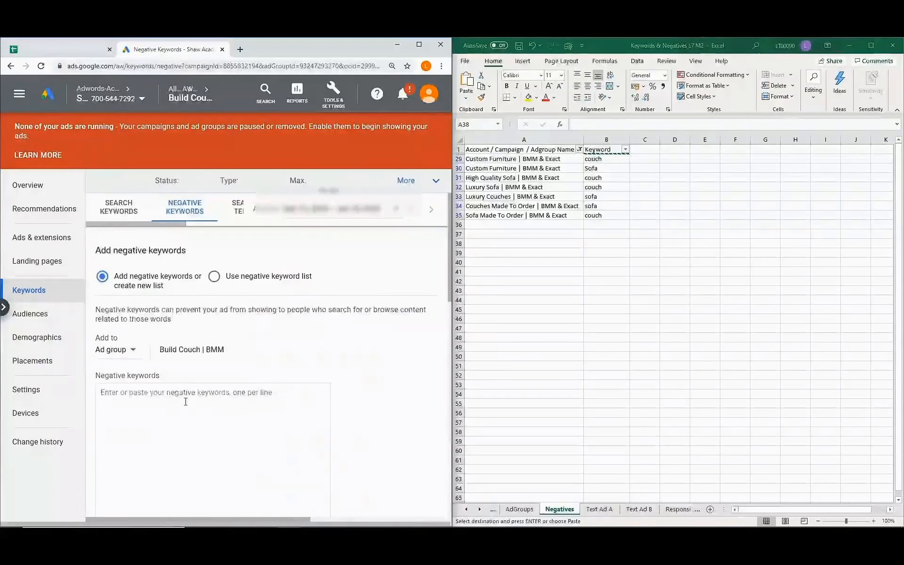
pyautogui.write('sofa')
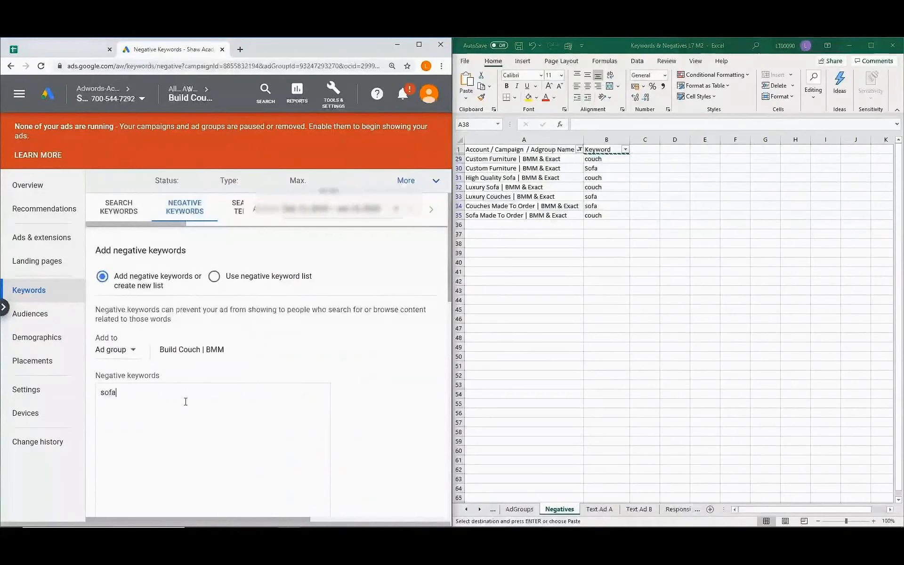
pyautogui.scroll(-3, 185, 401)
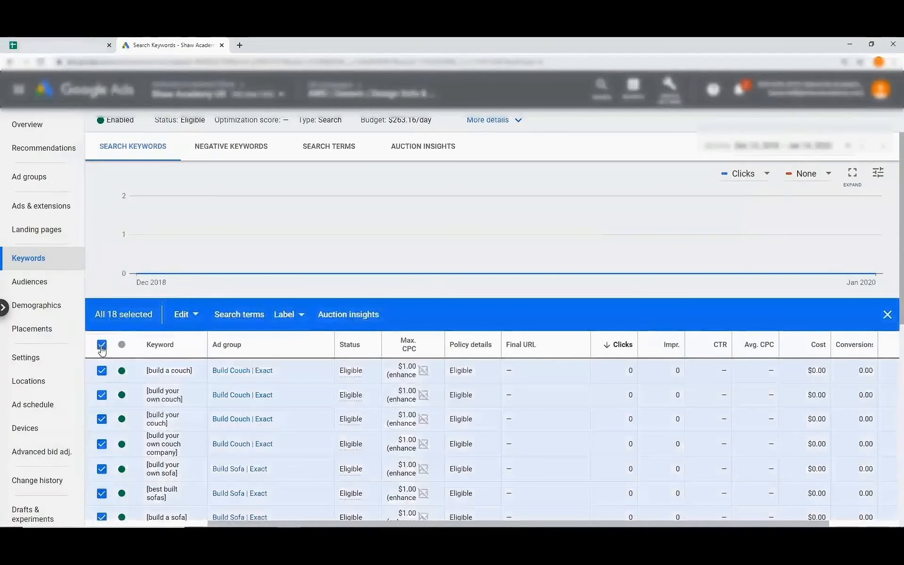
# Start an automated rule for all enabled keywords with type Change keyword bids.
pyautogui.click(194, 320)
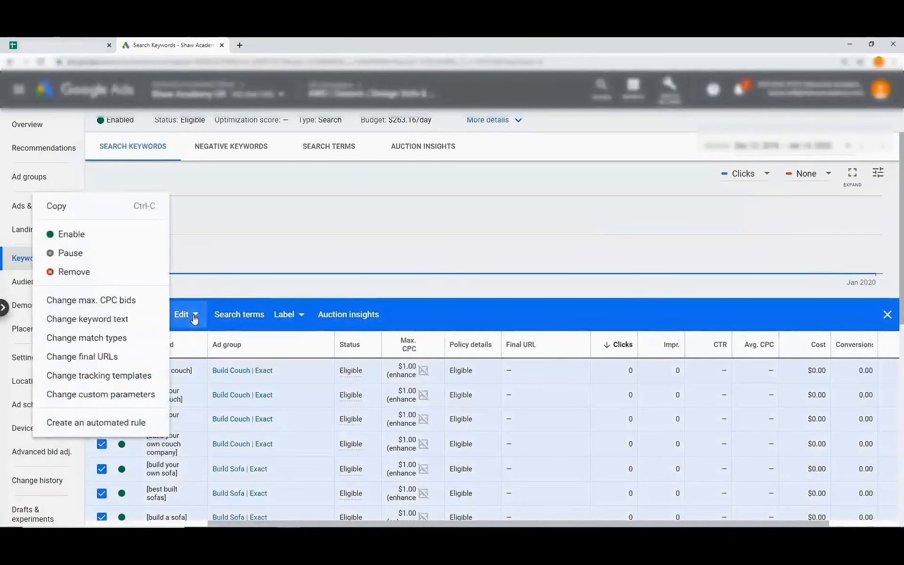
pyautogui.click(112, 427)
pyautogui.click(186, 219)
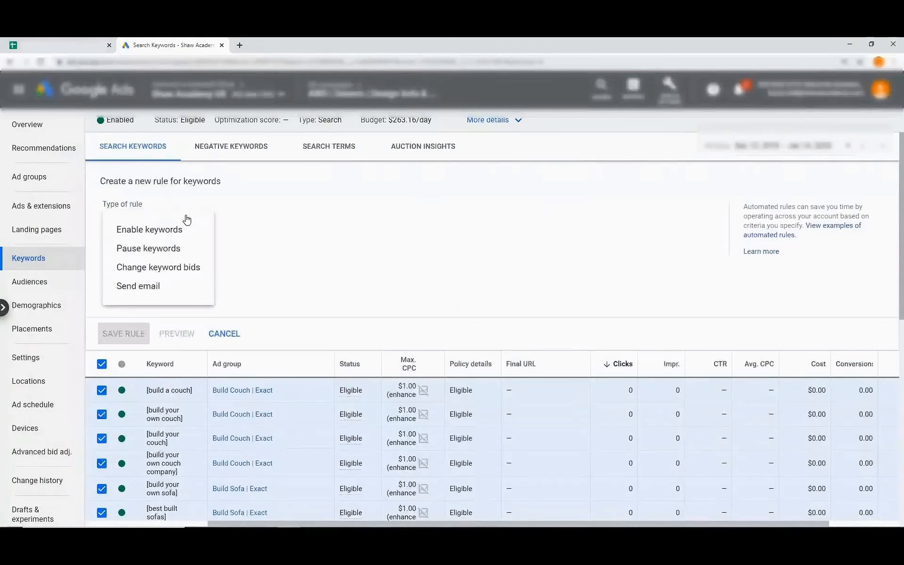
pyautogui.click(192, 272)
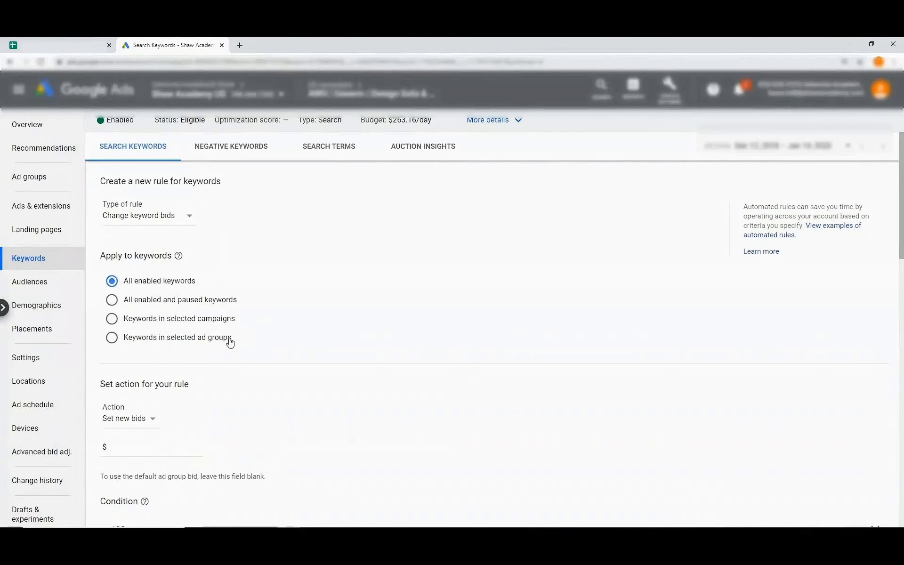
# Make the rule increase bids by 50%, running monthly on day 1 at 11:00 AM.
pyautogui.scroll(-2, 161, 291)
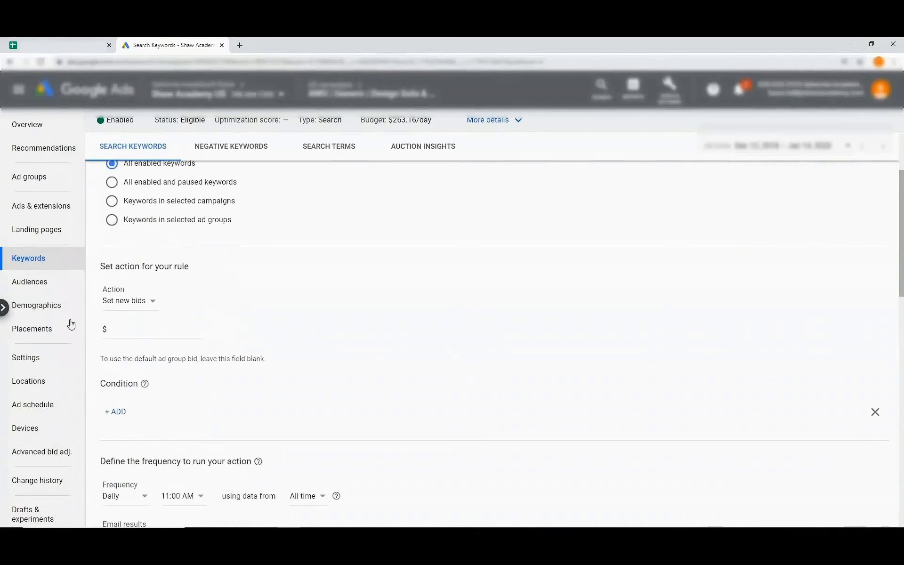
pyautogui.click(152, 303)
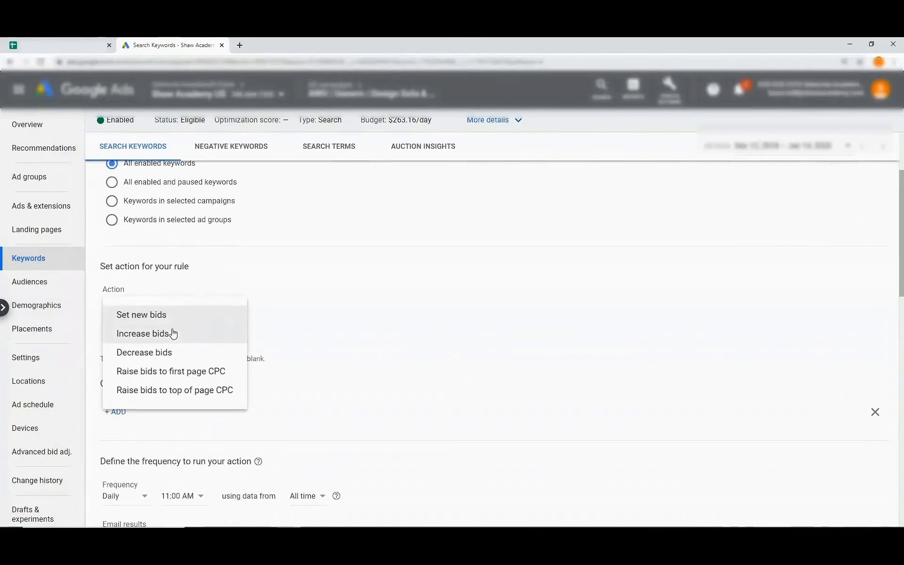
pyautogui.click(172, 340)
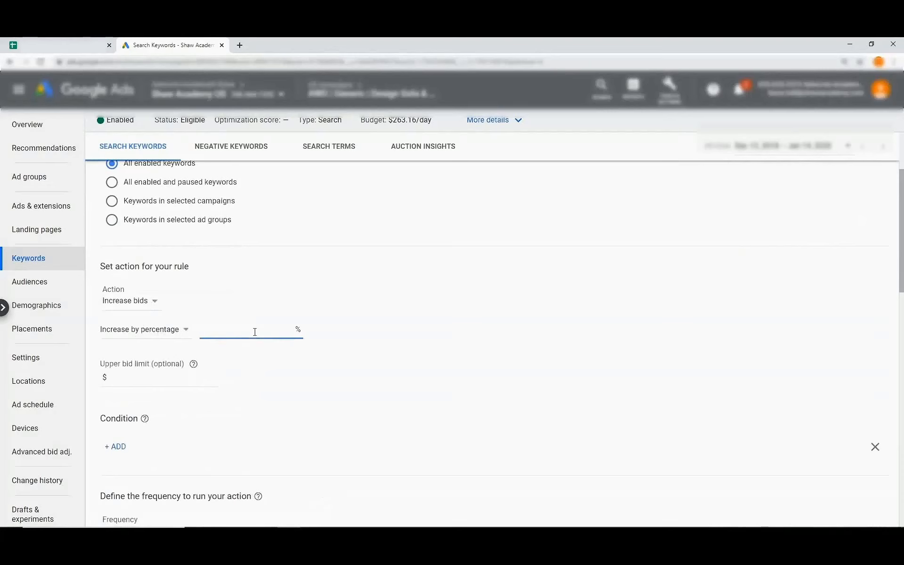
pyautogui.write('50')
pyautogui.scroll(-1, 134, 316)
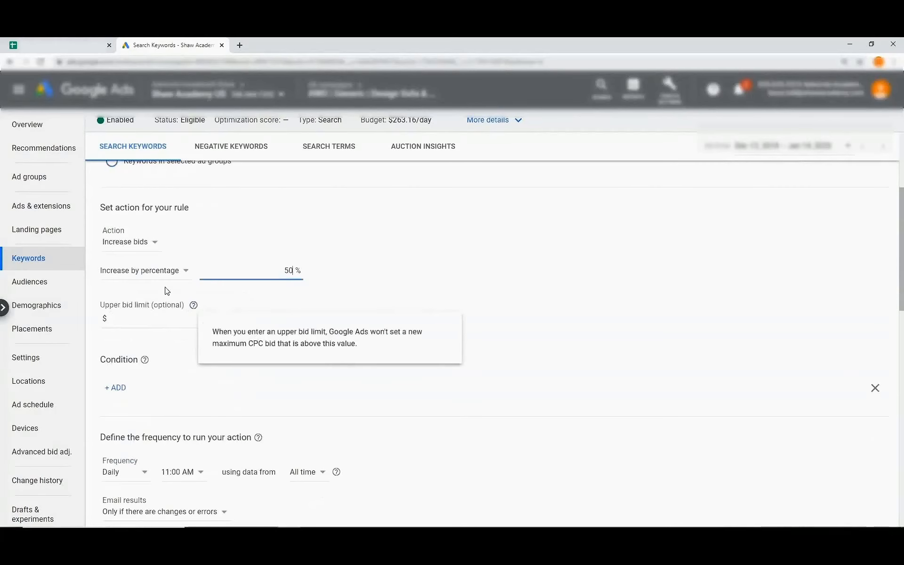
pyautogui.scroll(-1, 136, 319)
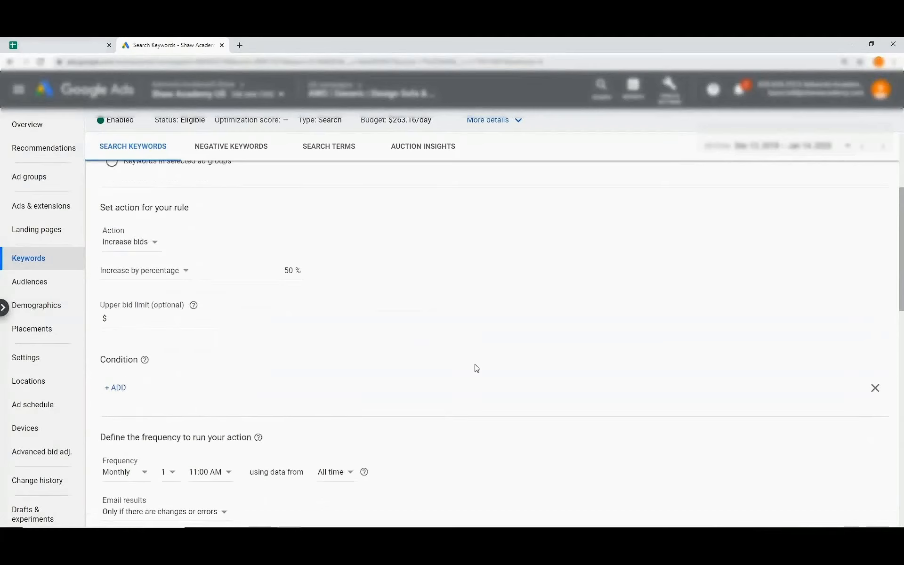
pyautogui.scroll(-3, 476, 368)
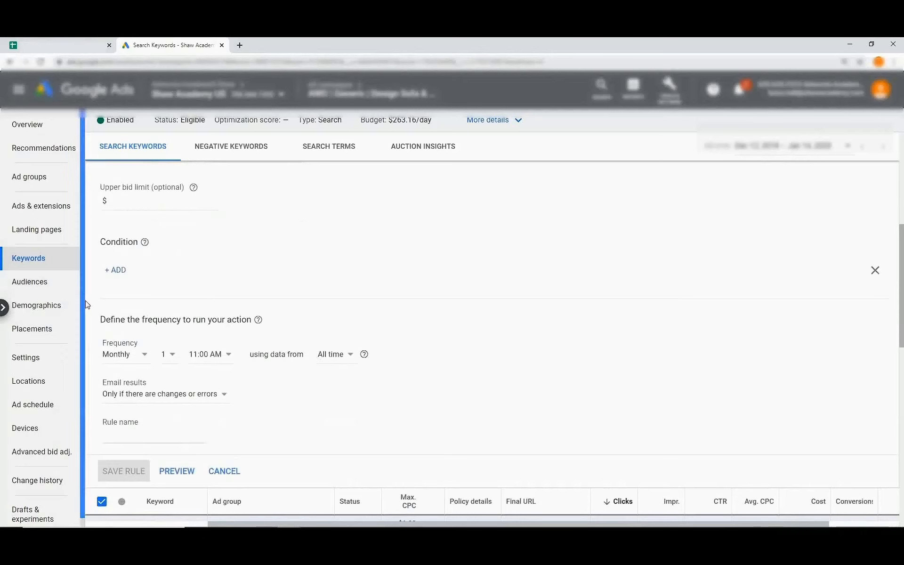
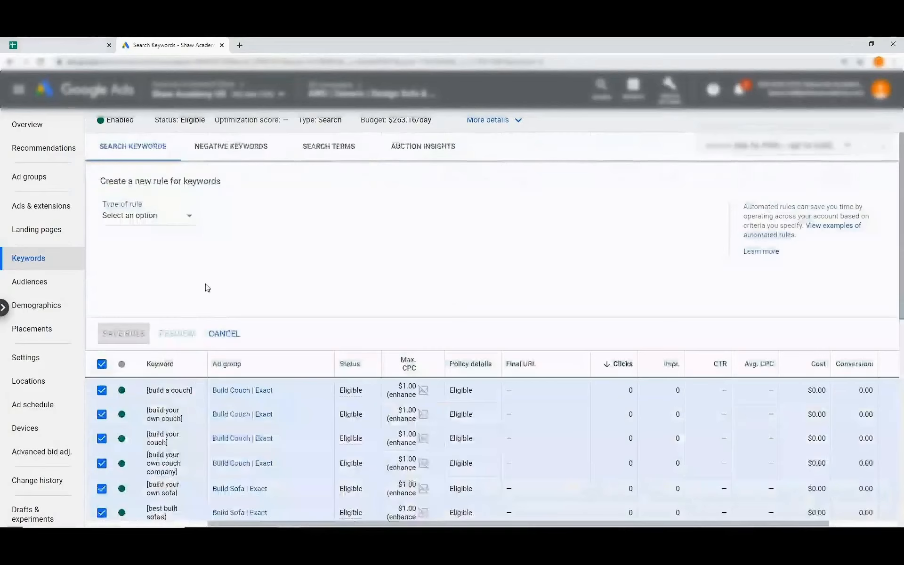
# Make the new rule change keyword bids by decreasing them 50%.
pyautogui.click(175, 223)
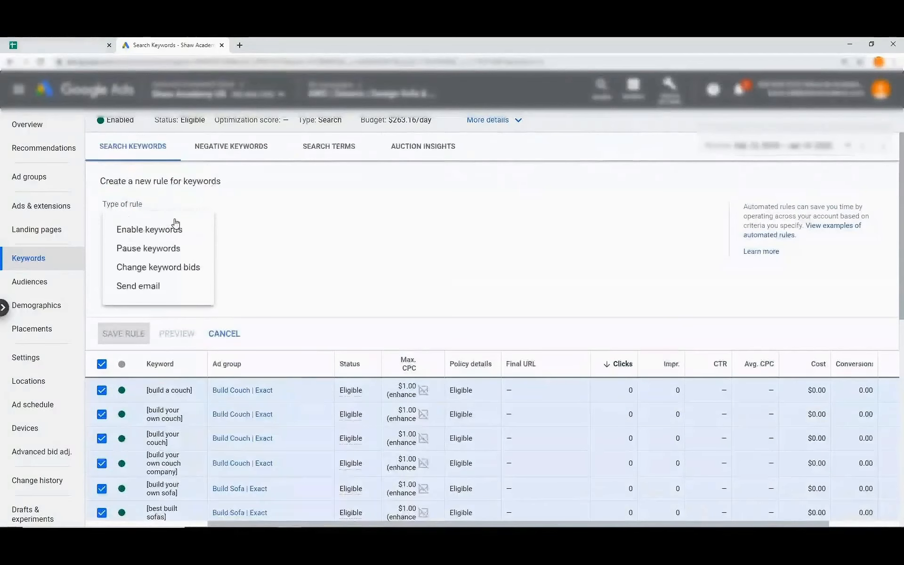
pyautogui.click(169, 268)
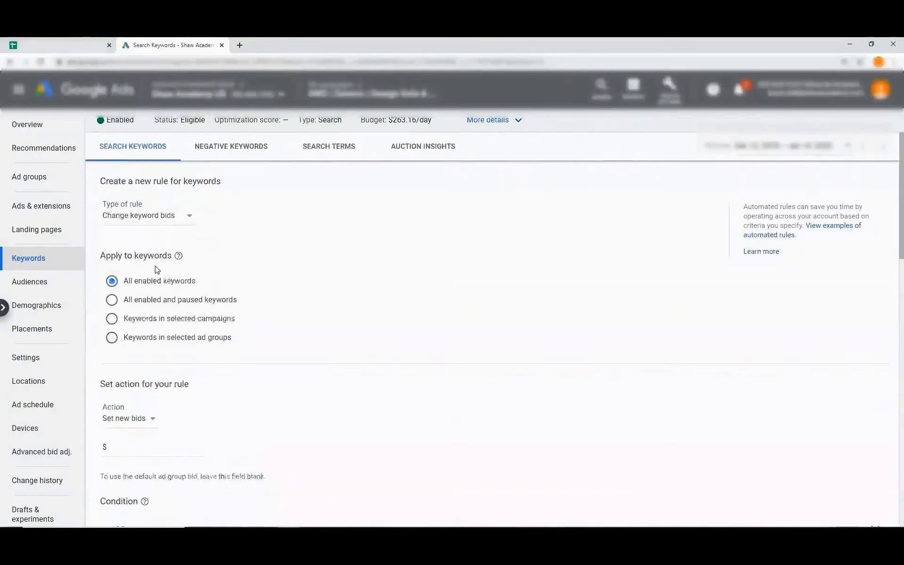
pyautogui.scroll(-1, 142, 297)
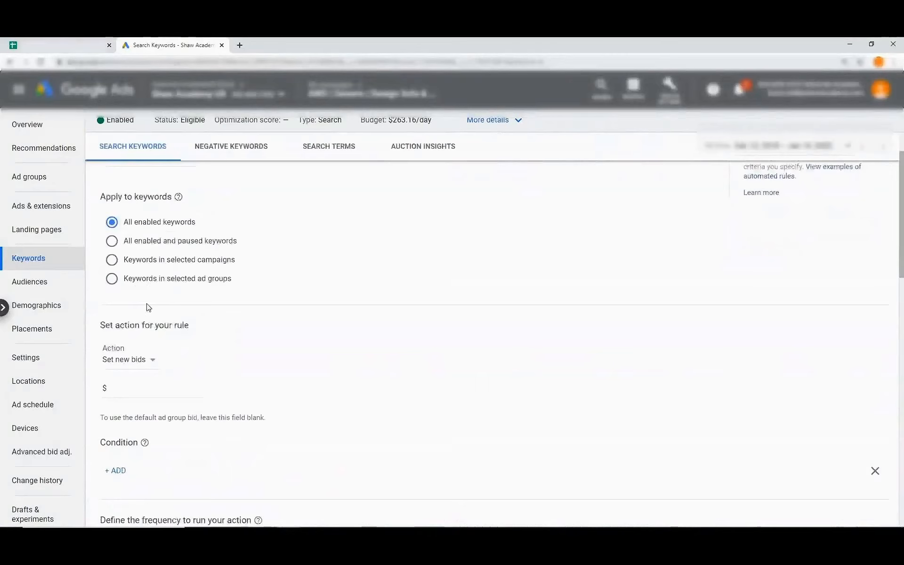
pyautogui.click(148, 360)
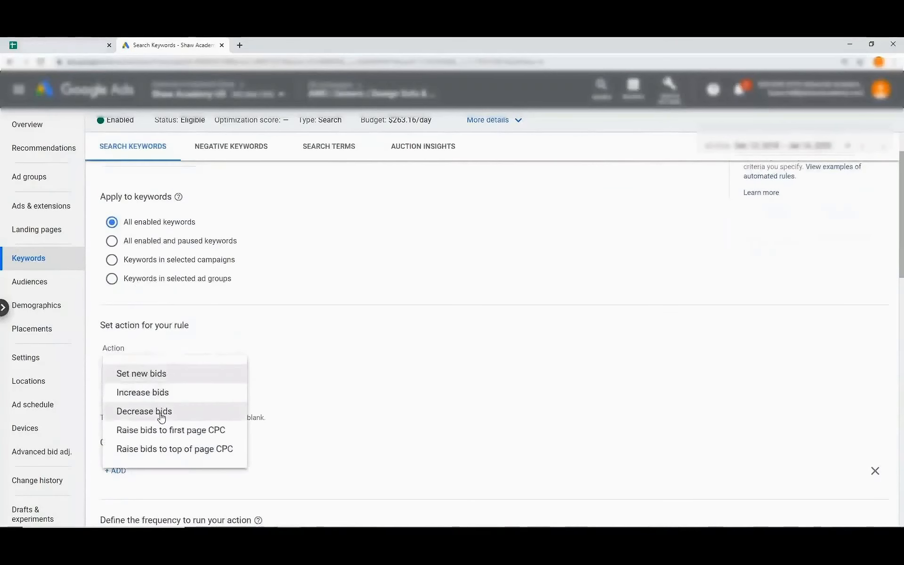
pyautogui.click(146, 410)
pyautogui.click(243, 392)
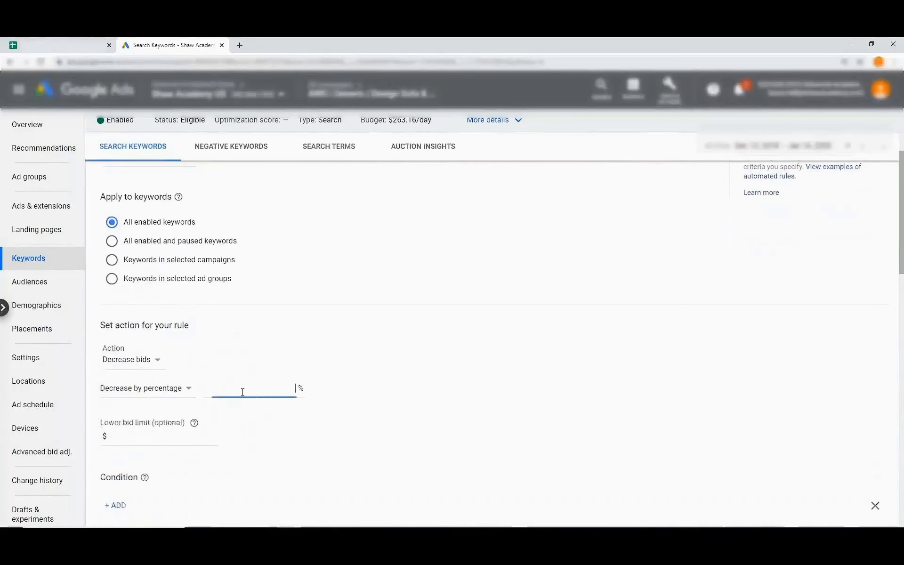
pyautogui.write('50')
# Schedule the rule monthly on day 7 at 12:00 AM, emailing results every run.
pyautogui.scroll(-2, 243, 392)
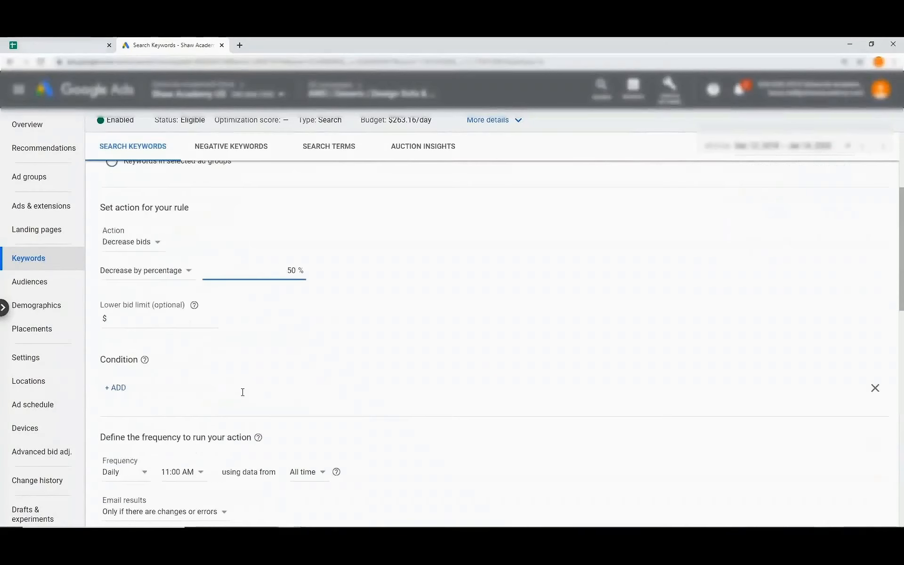
pyautogui.scroll(-2, 204, 378)
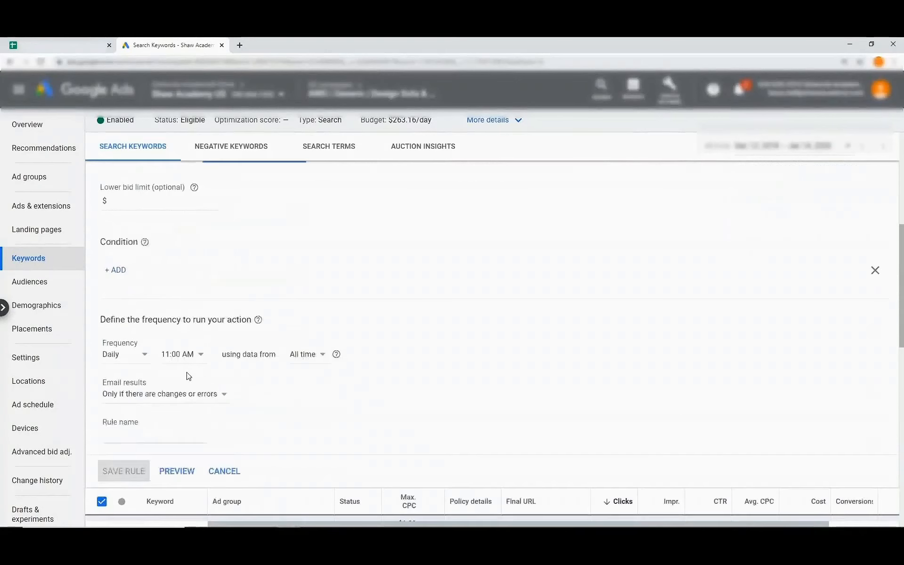
pyautogui.click(130, 357)
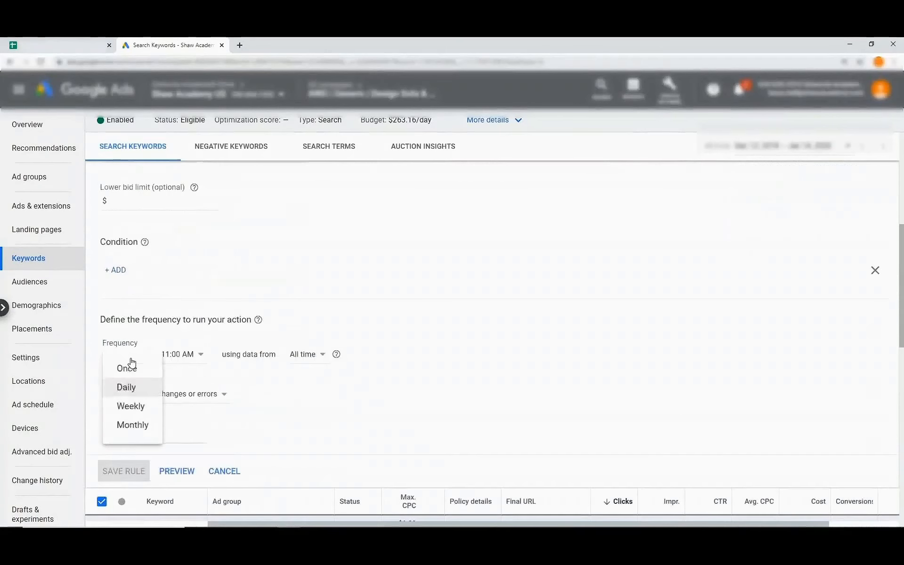
pyautogui.click(134, 427)
pyautogui.click(171, 357)
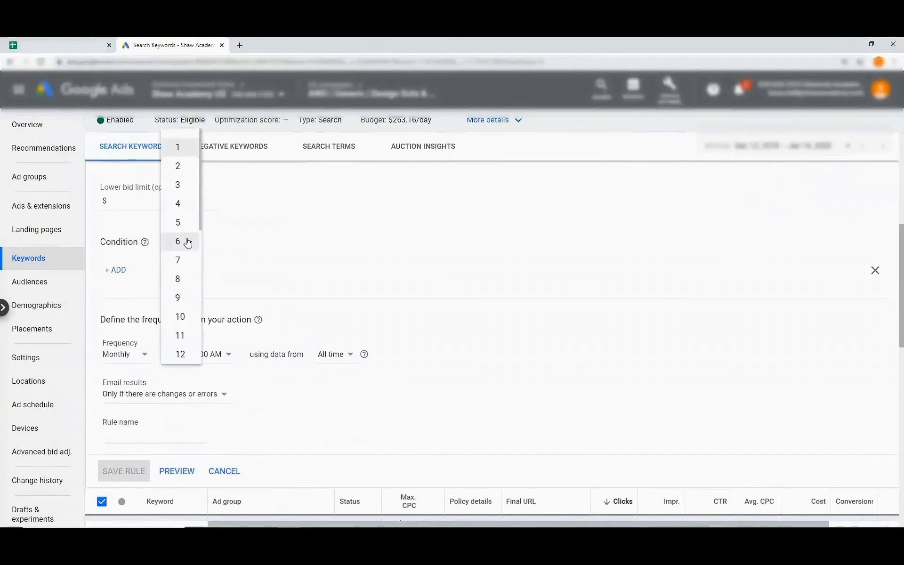
pyautogui.click(185, 263)
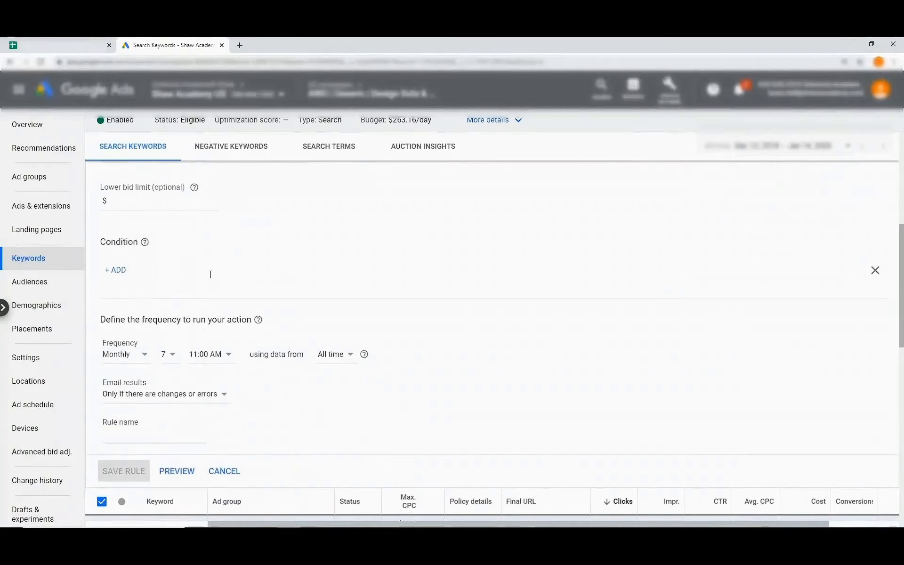
pyautogui.click(226, 357)
pyautogui.scroll(5, 249, 335)
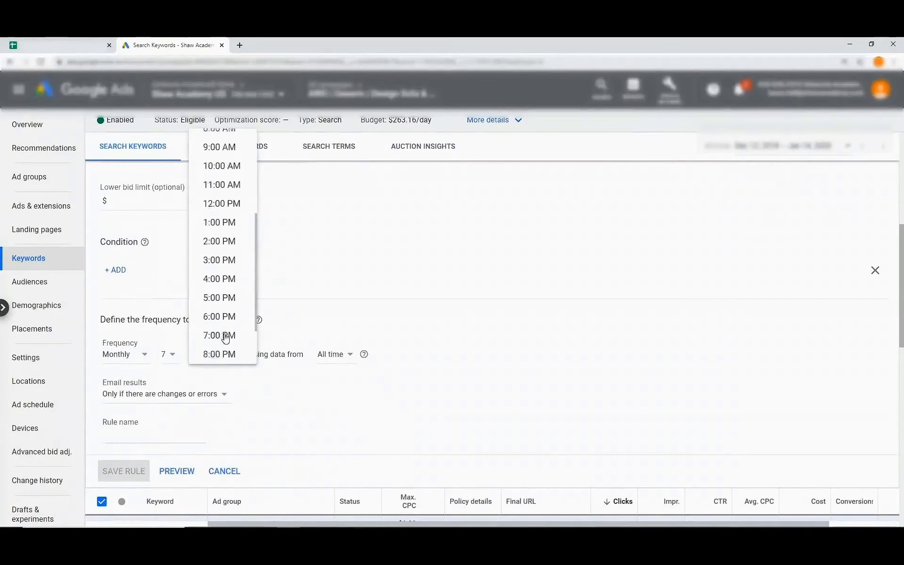
pyautogui.click(241, 157)
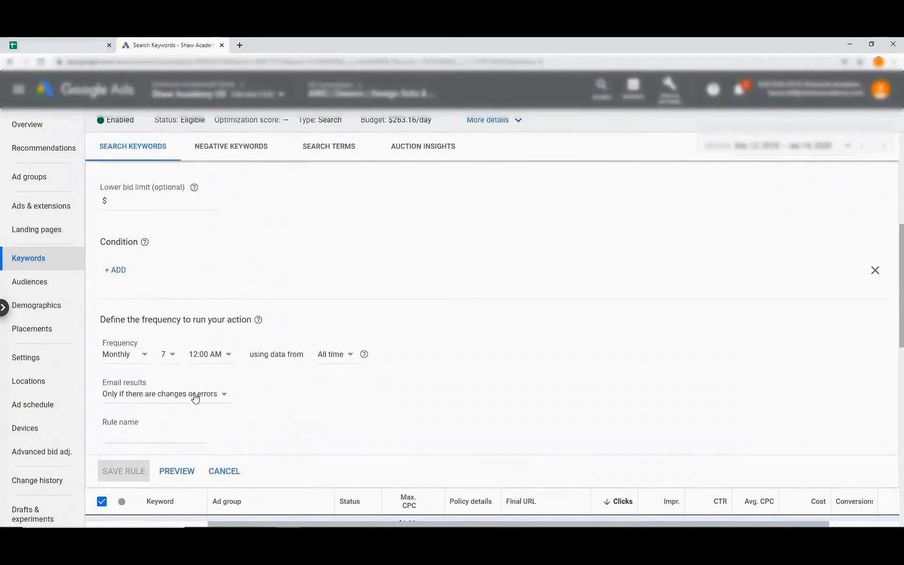
pyautogui.click(193, 394)
pyautogui.click(163, 411)
# Name the rule 'Payday Decr Bids 7th 50%' and save it.
pyautogui.scroll(-2, 165, 410)
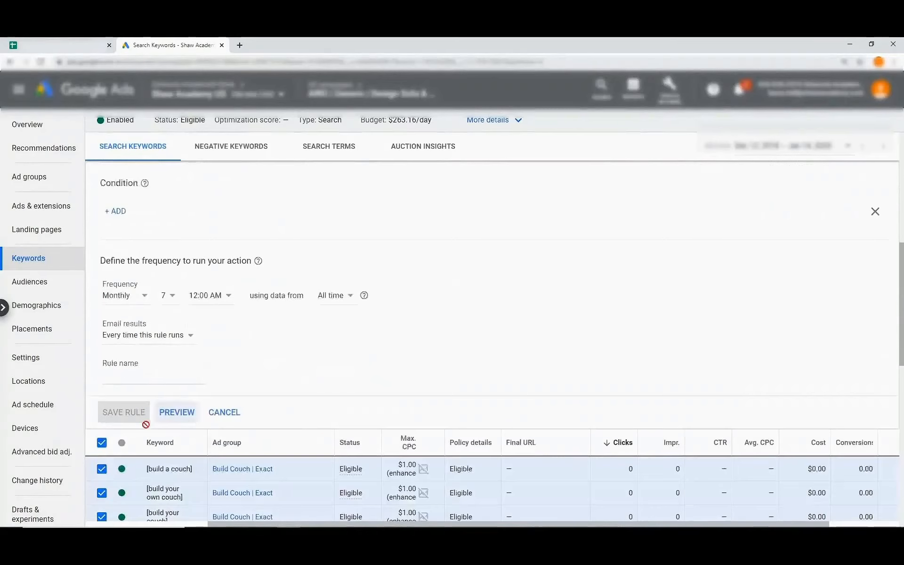
pyautogui.click(138, 374)
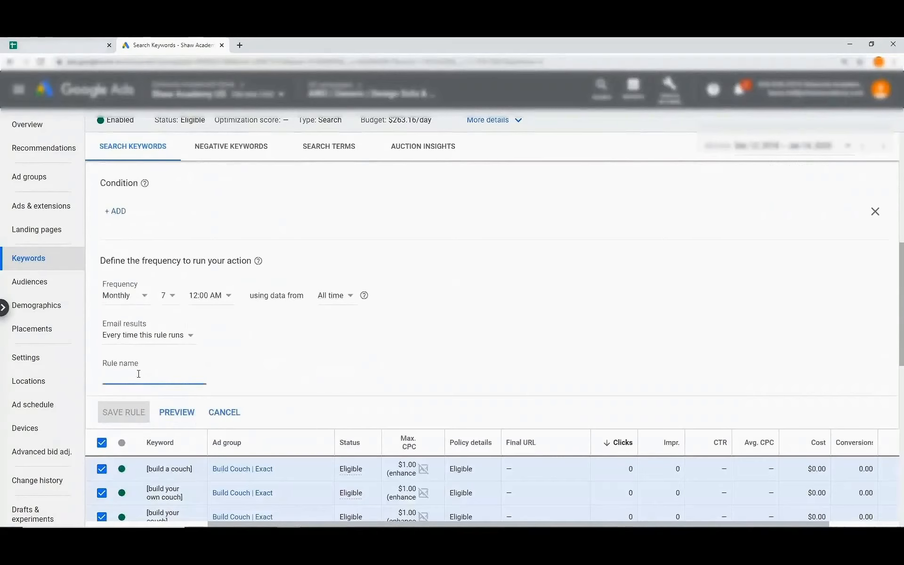
pyautogui.write('Pay')
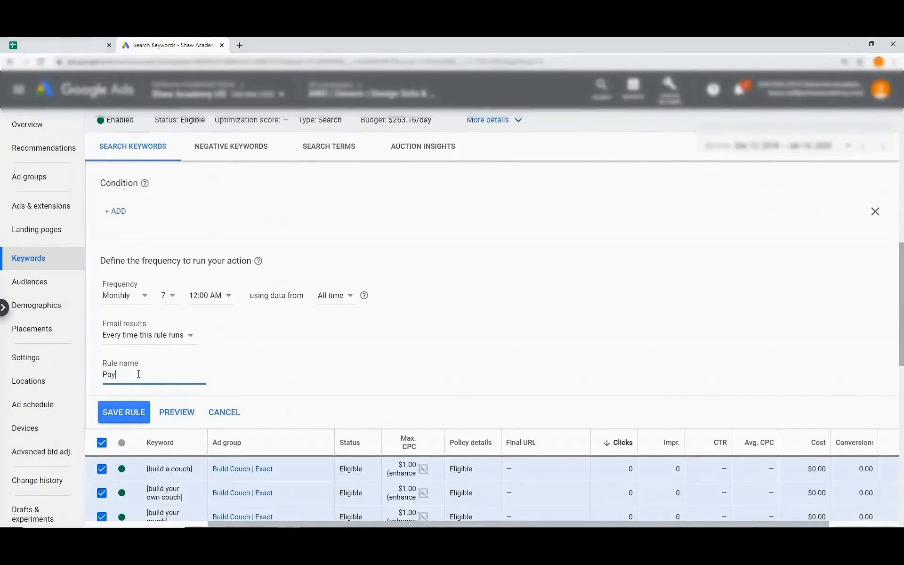
pyautogui.write('day Decr Bids')
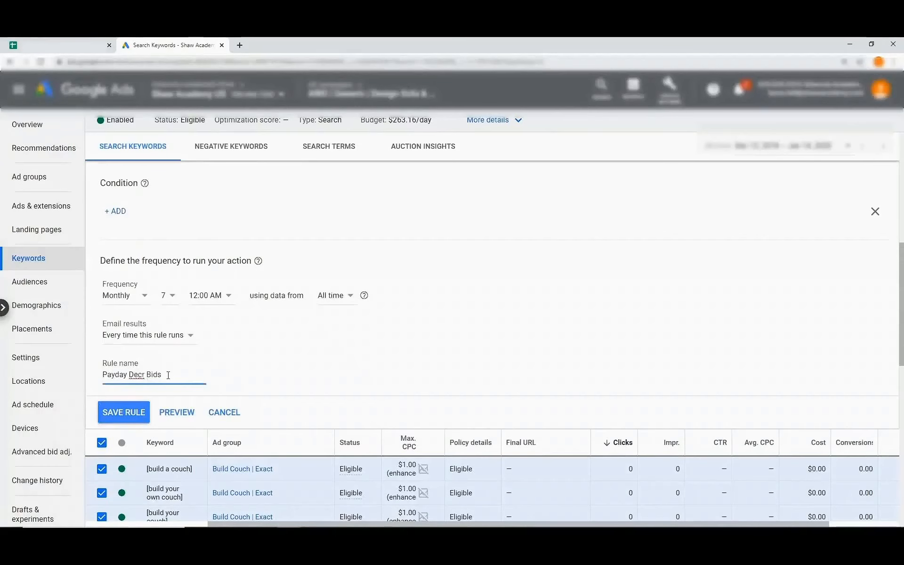
pyautogui.write(' 7th 50%')
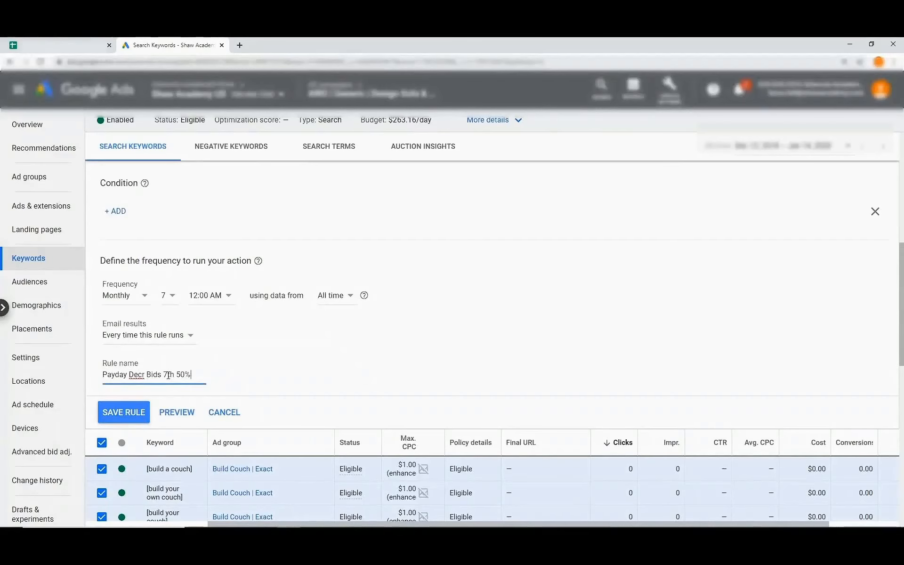
pyautogui.click(123, 412)
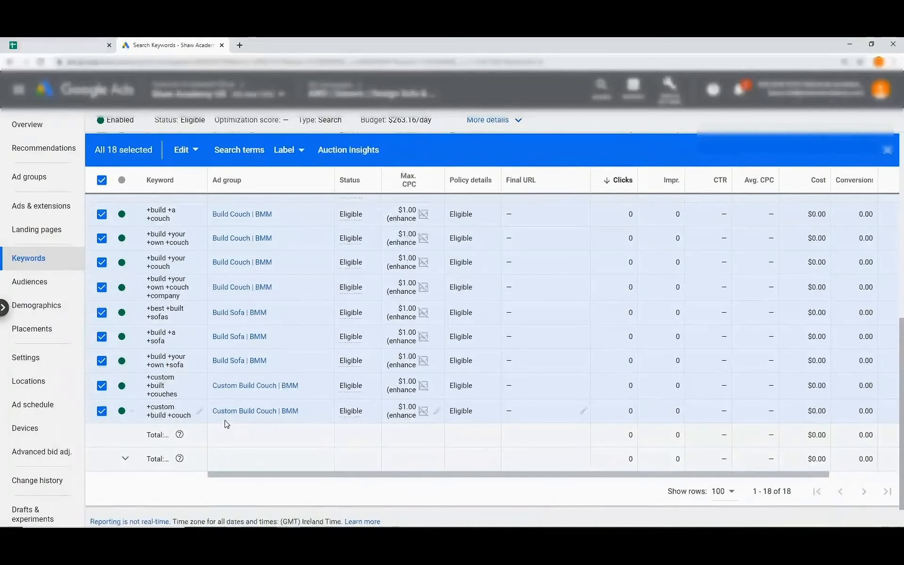
# Deselect all 18 keywords in the campaign's keywords table.
pyautogui.scroll(3, 227, 424)
pyautogui.scroll(4, 225, 424)
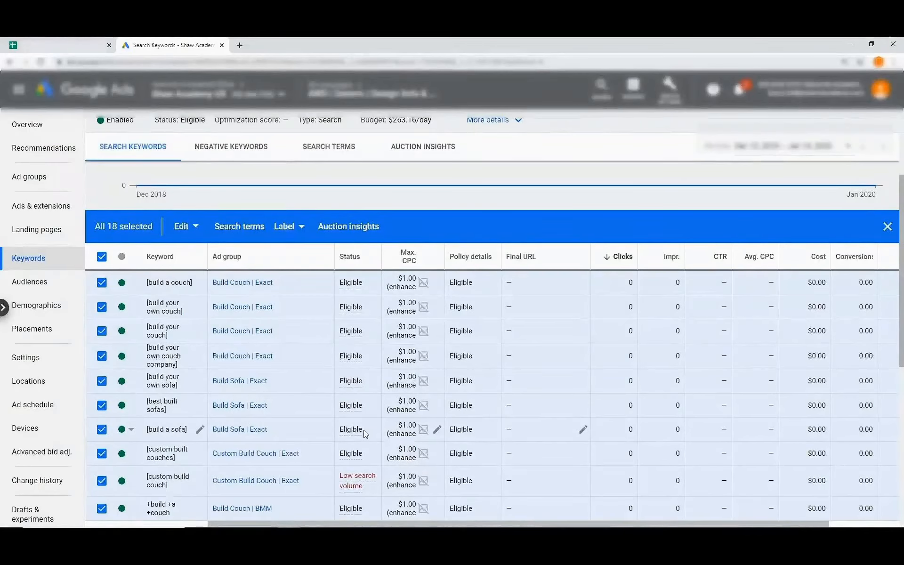
pyautogui.click(101, 257)
pyautogui.scroll(-3, 323, 313)
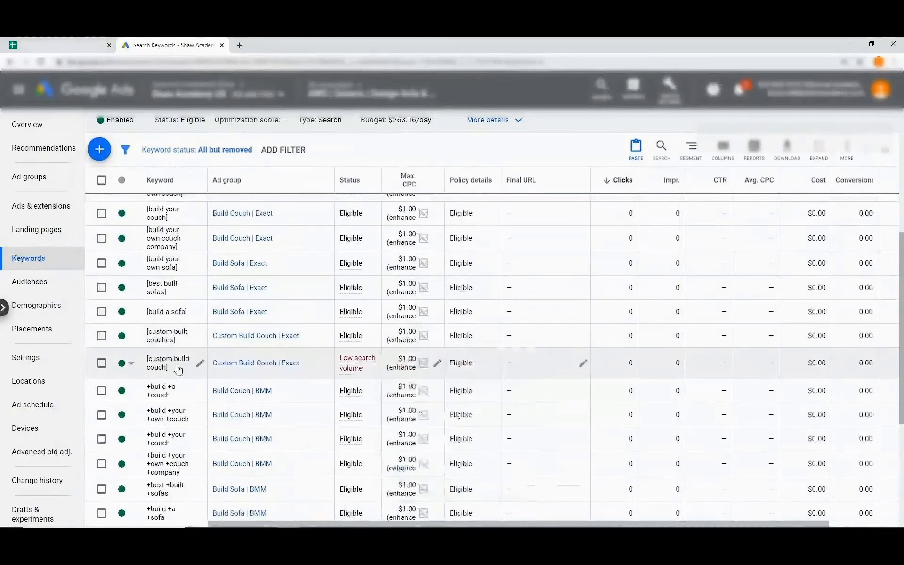
pyautogui.moveTo(359, 373)
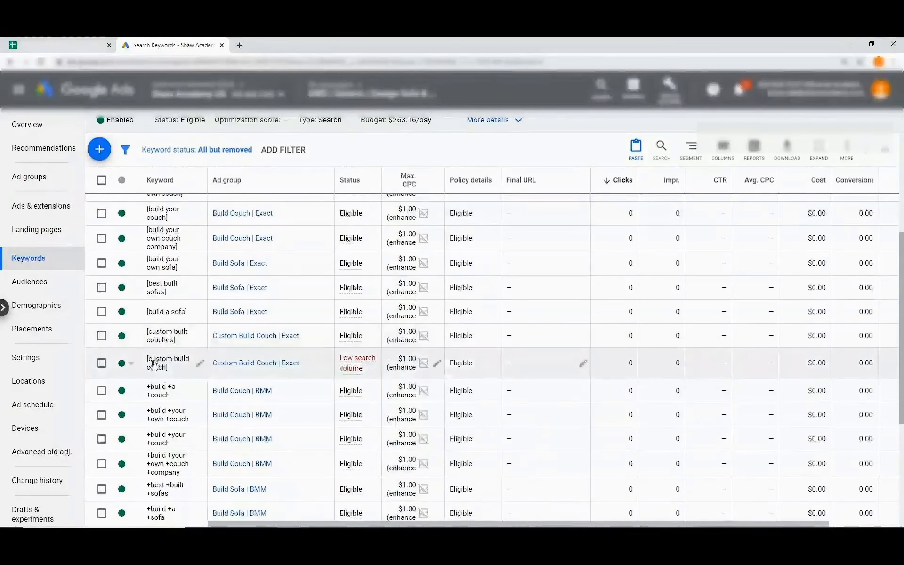
pyautogui.moveTo(370, 356)
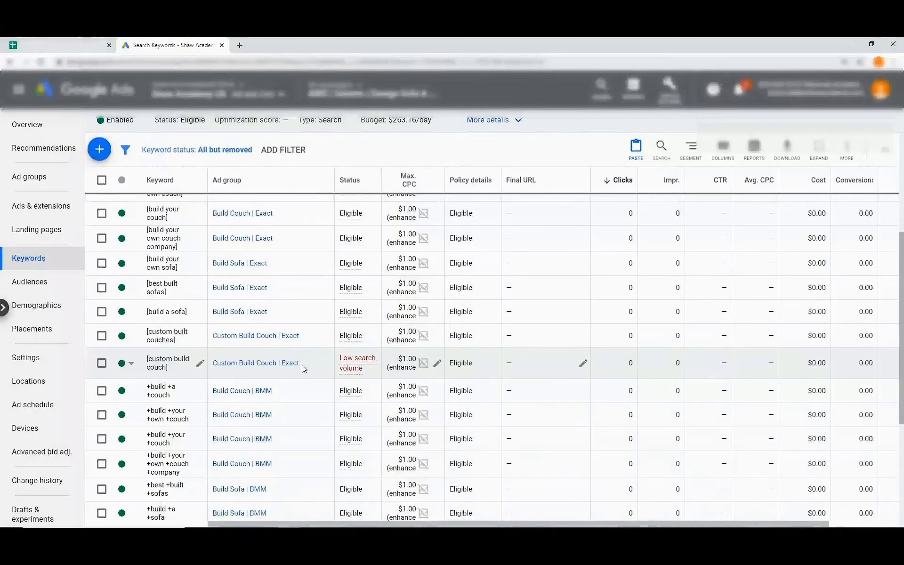
# Go via the Demographics report to the campaign's Ad groups list.
pyautogui.scroll(-5, 303, 369)
pyautogui.scroll(8, 304, 369)
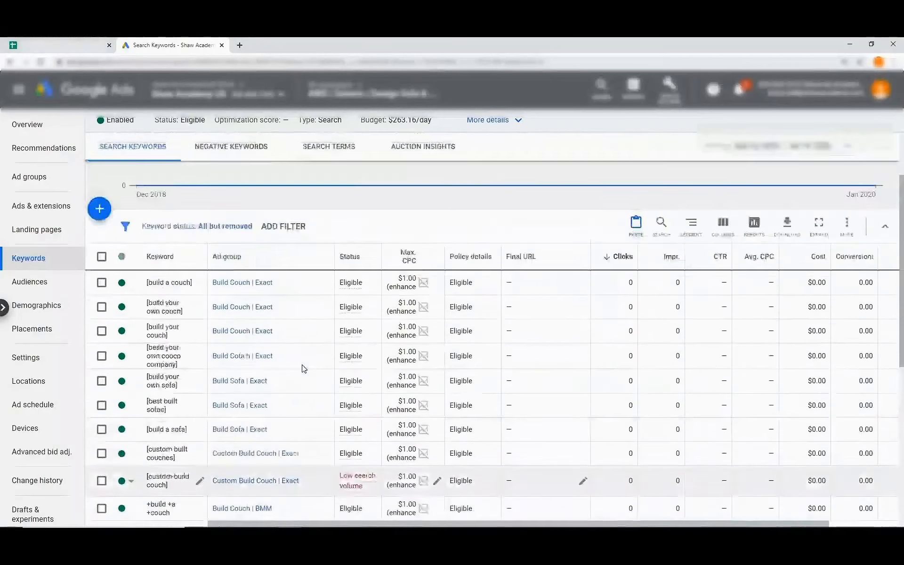
pyautogui.scroll(-2, 304, 369)
pyautogui.scroll(-4, 302, 365)
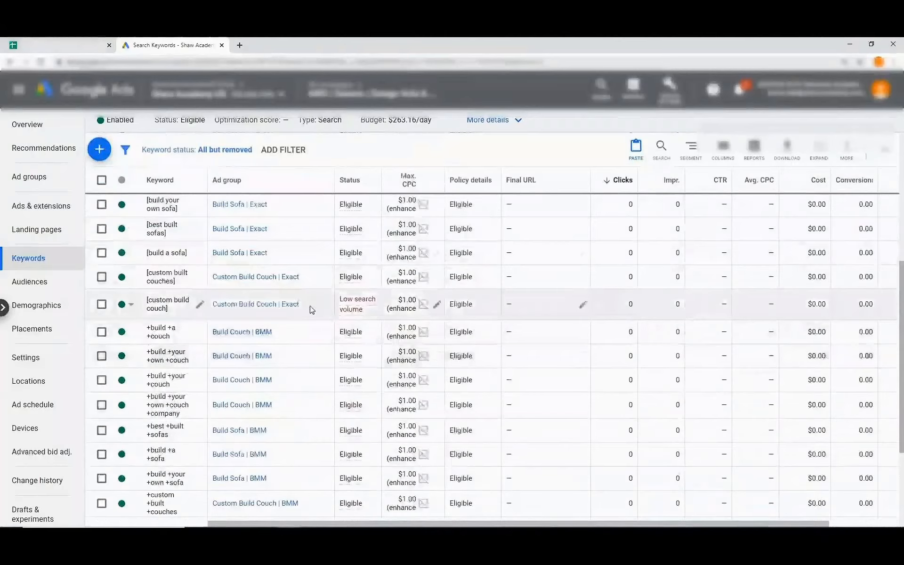
pyautogui.click(36, 305)
pyautogui.click(33, 181)
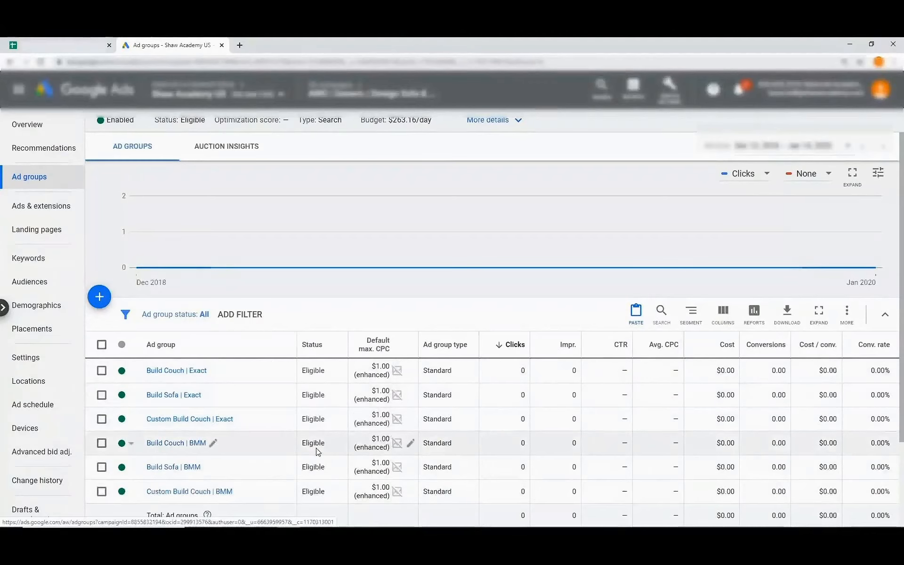
# Close the Google Ads tab to return to the Campaign Checklist sheet.
pyautogui.scroll(-2, 319, 452)
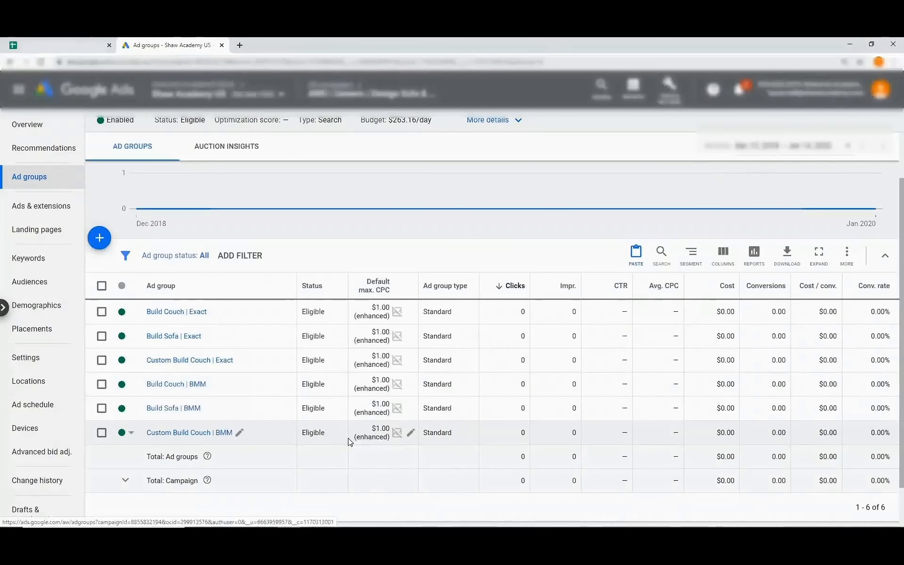
pyautogui.hotkey('ctrl', 'w')
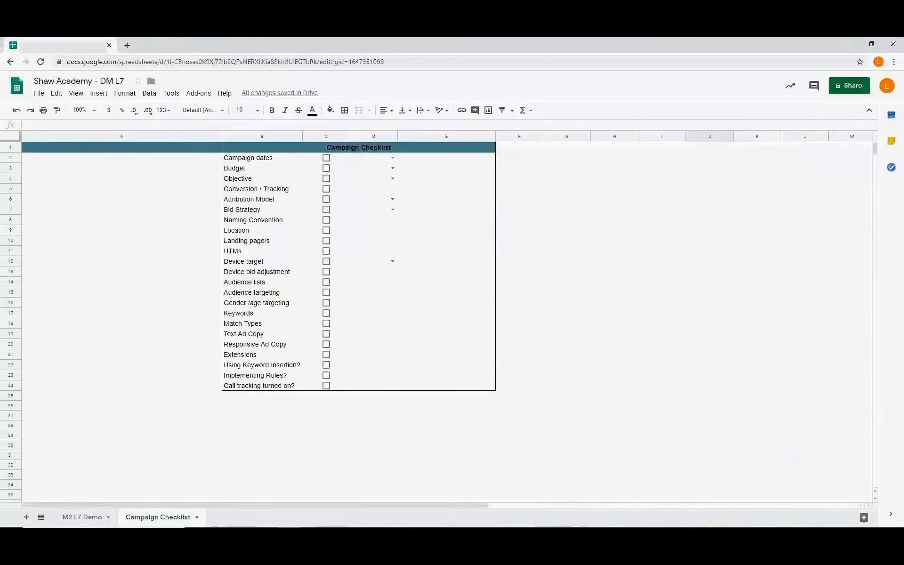